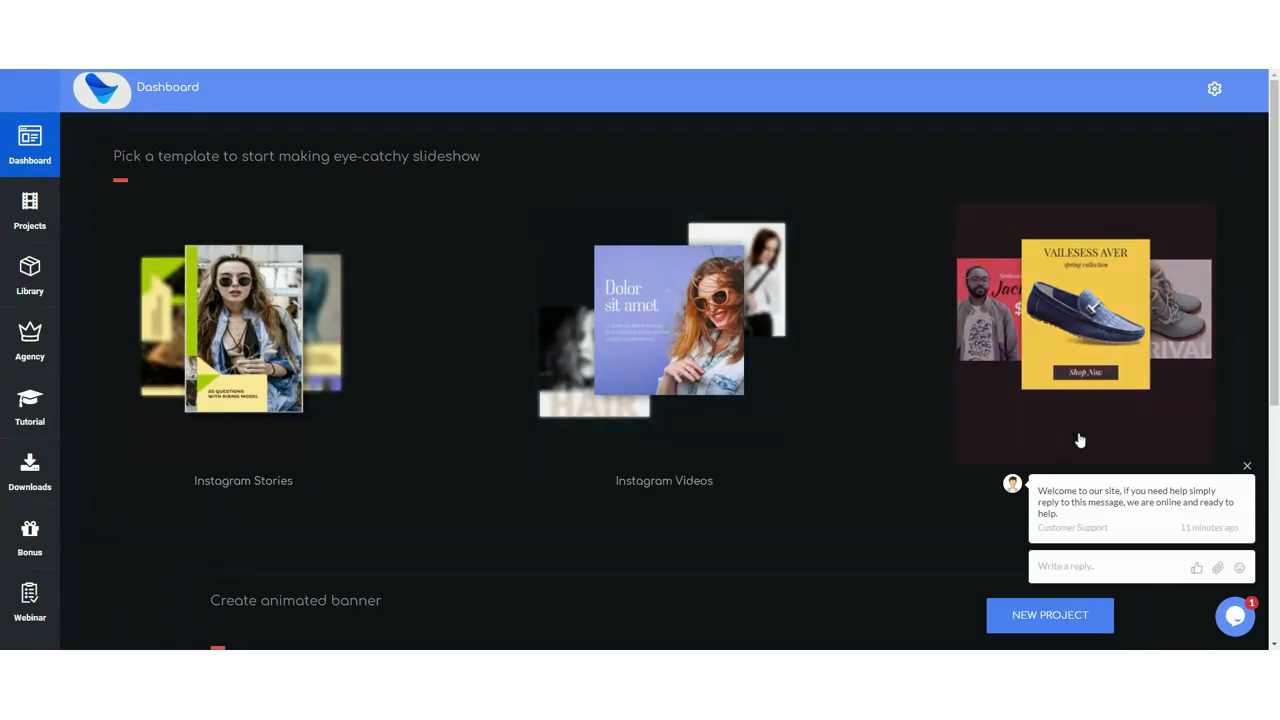
Step: Close the support chat welcome popup
click(1247, 466)
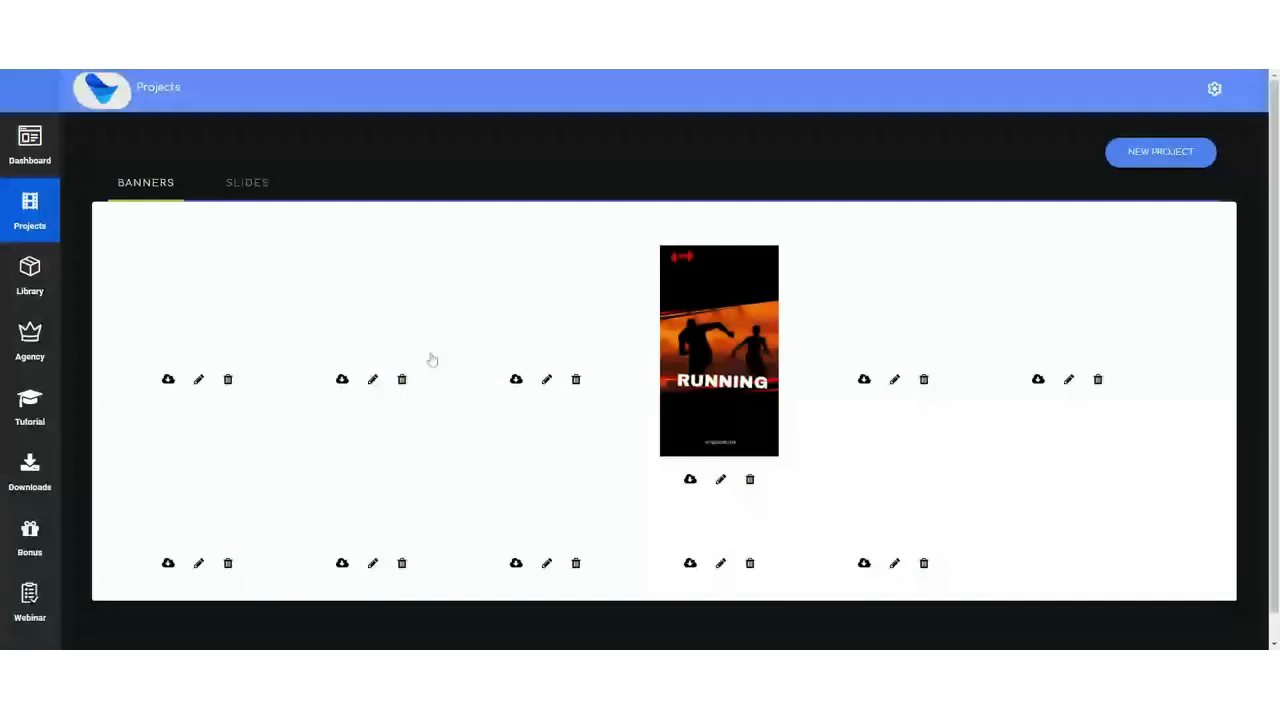
scroll(1168, 448, down, 3)
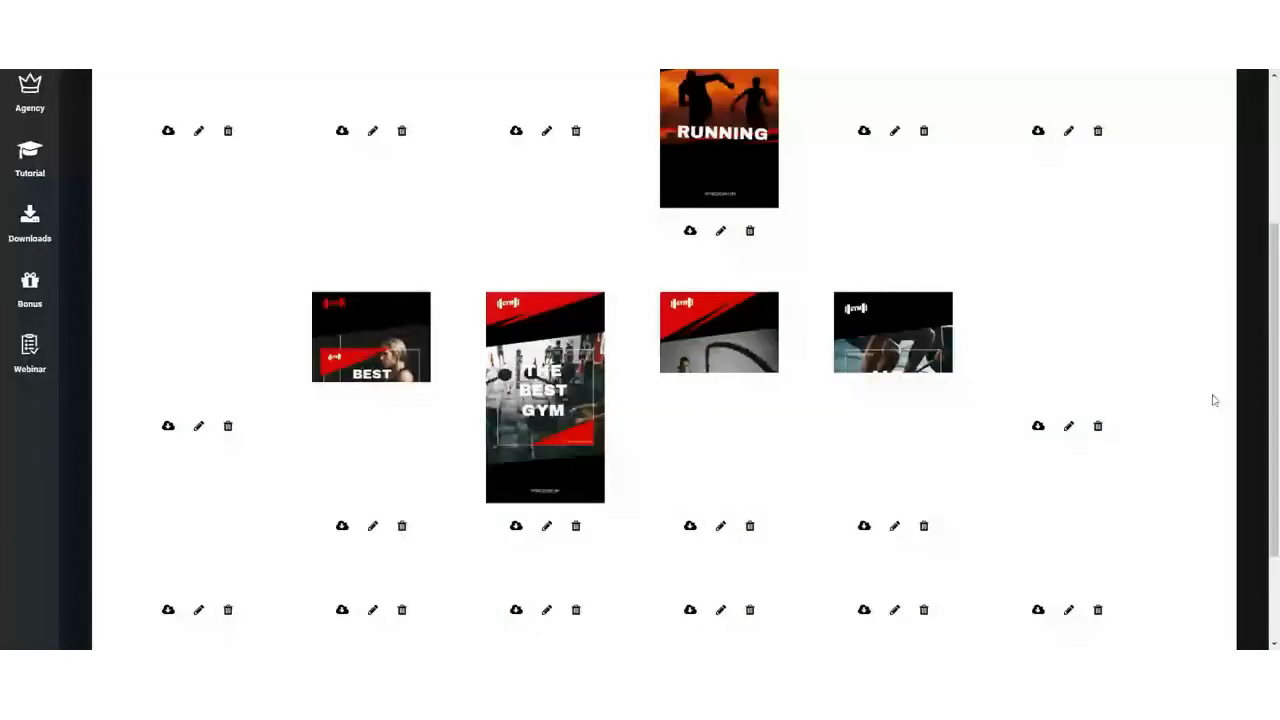
scroll(217, 438, up, 3)
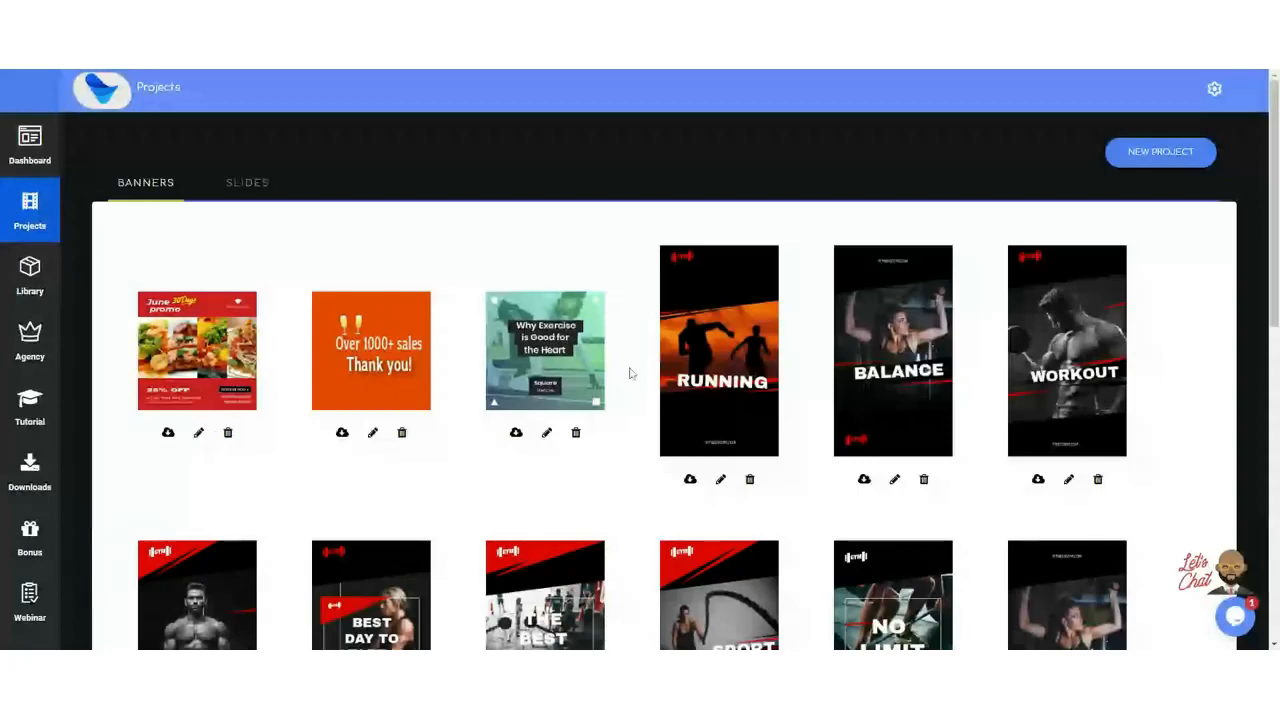
scroll(1033, 400, down, 3)
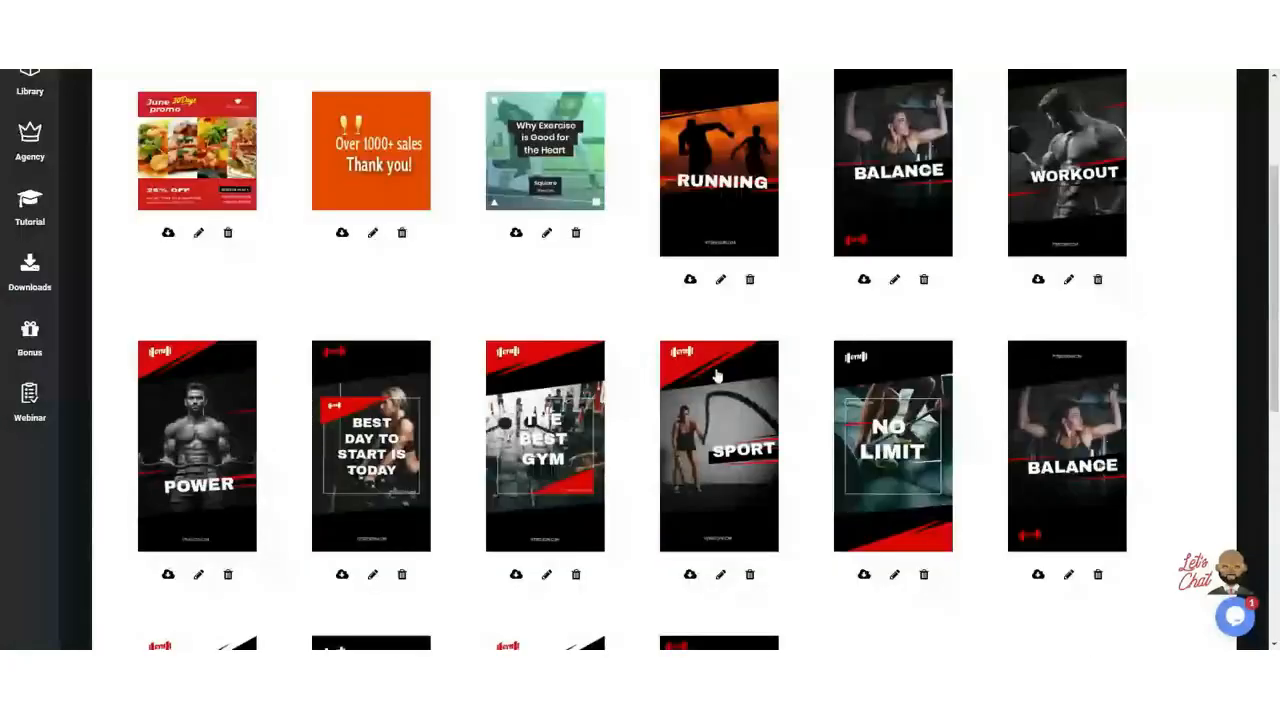
scroll(719, 197, up, 2)
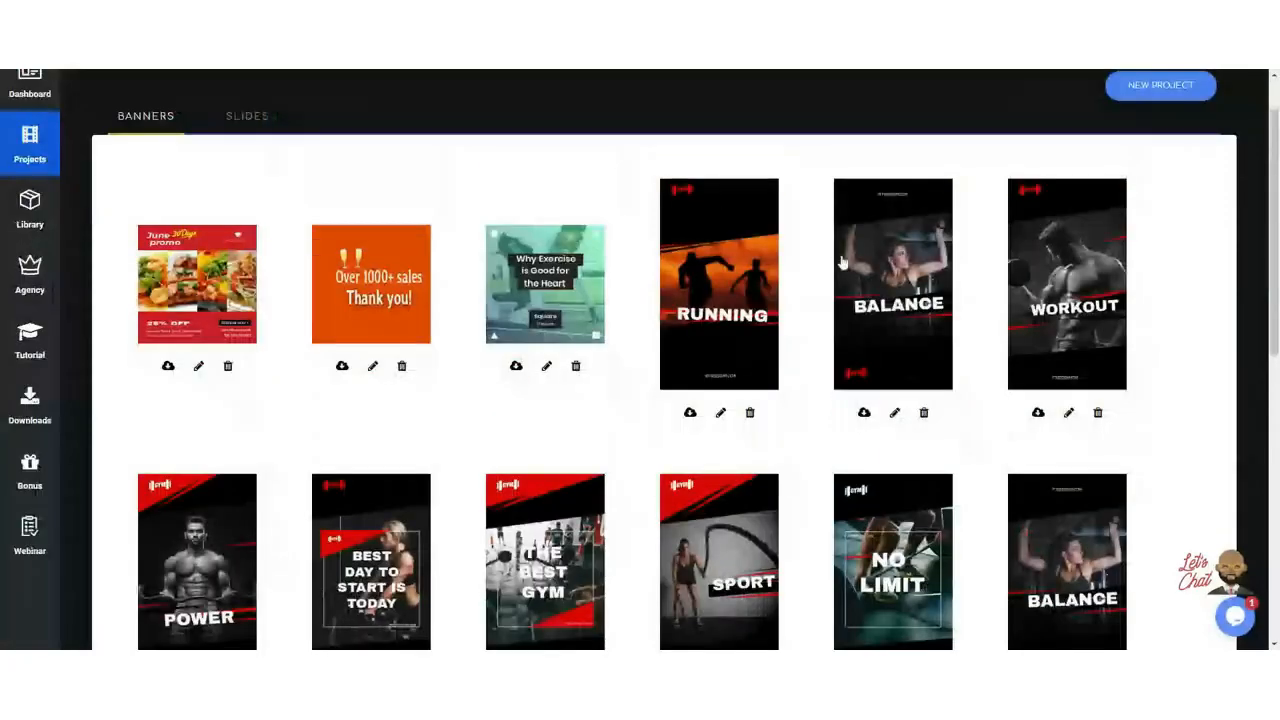
scroll(803, 363, down, 7)
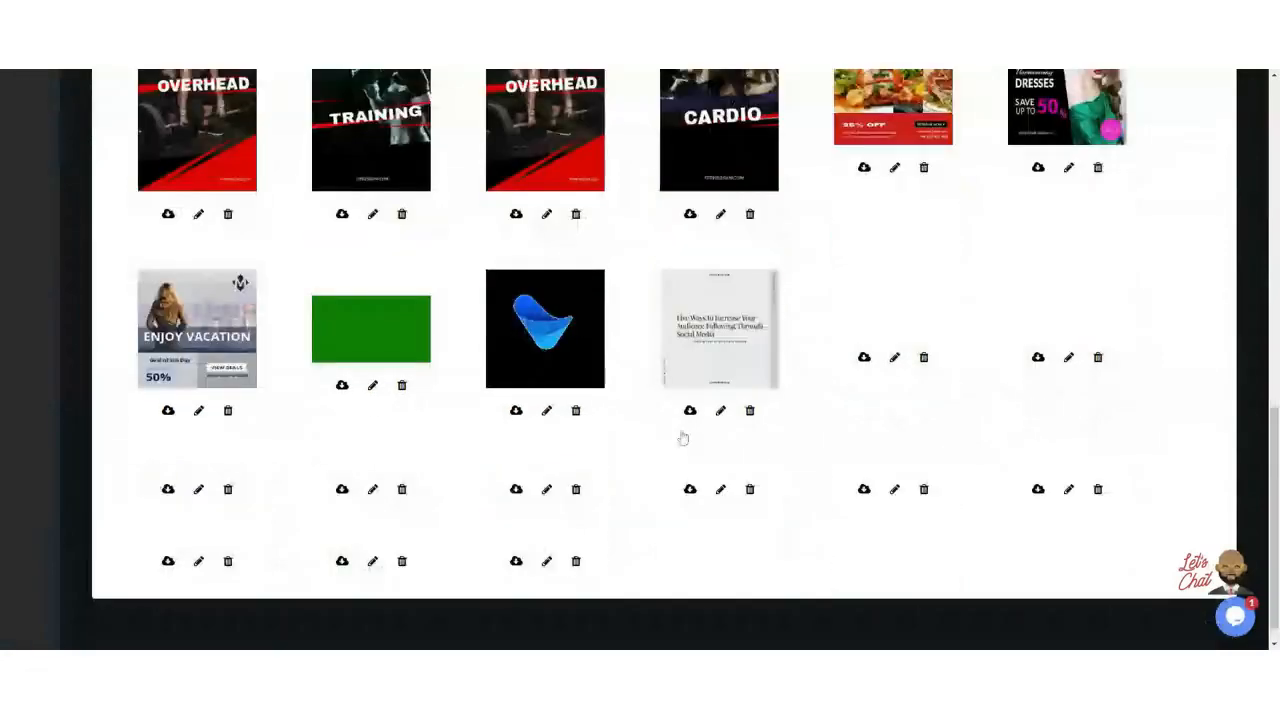
scroll(495, 427, up, 4)
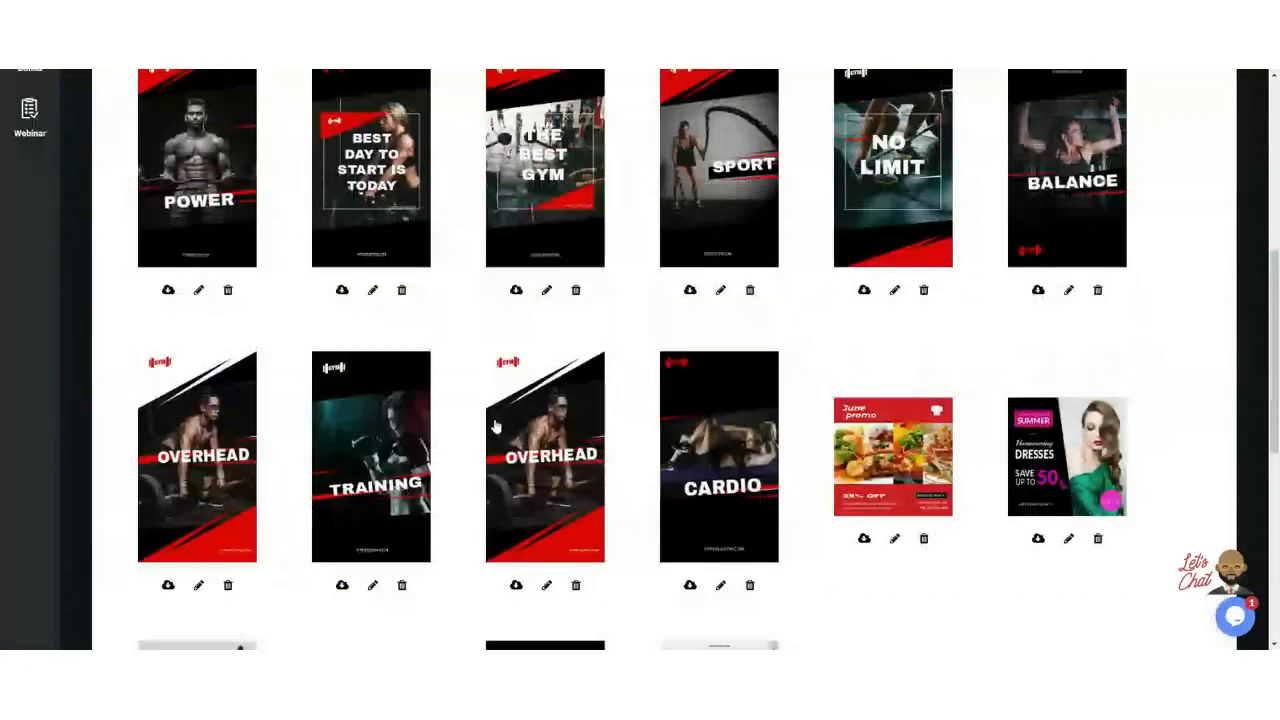
scroll(495, 427, up, 8)
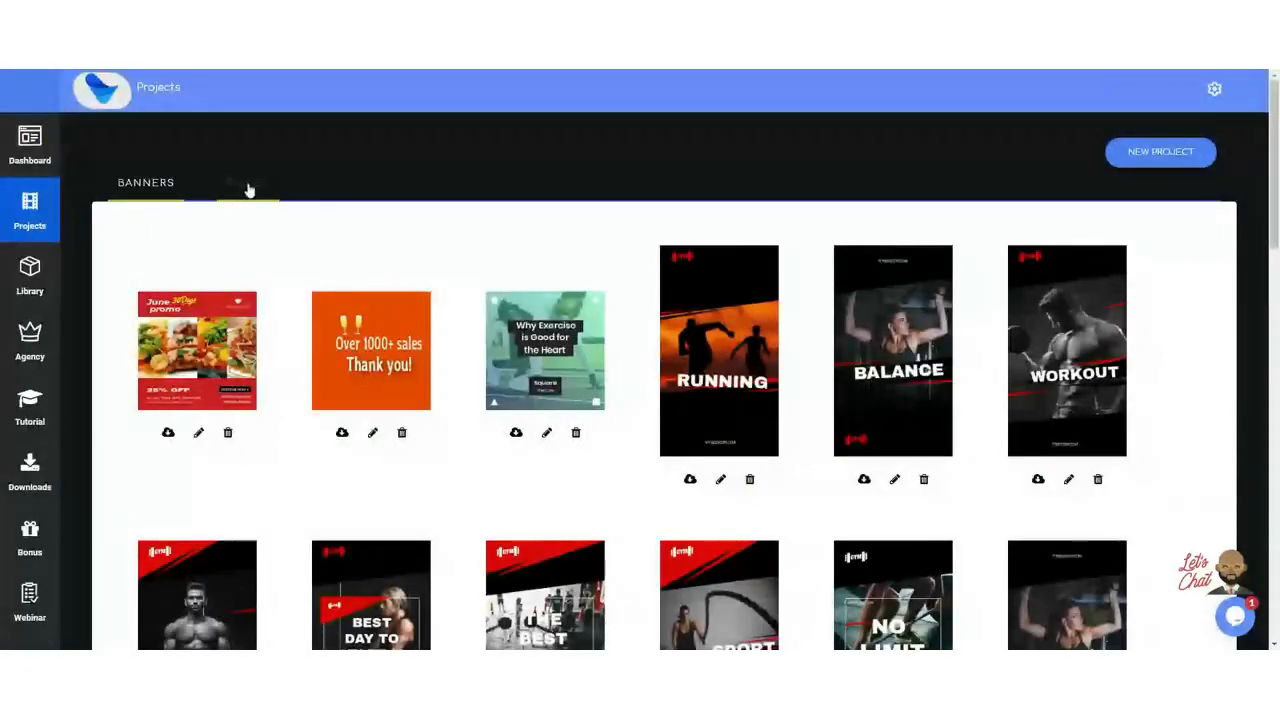
Step: Show the Slides projects, then switch the interface to light theme and back to dark
click(248, 186)
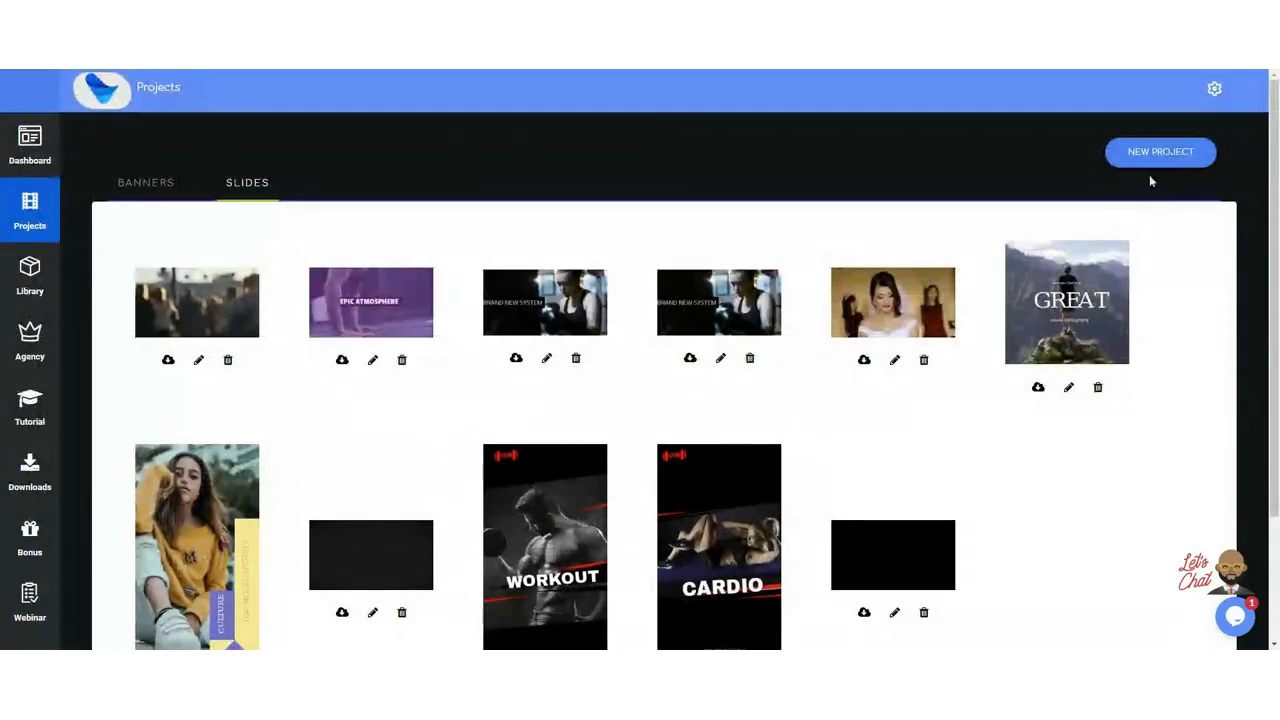
click(1214, 88)
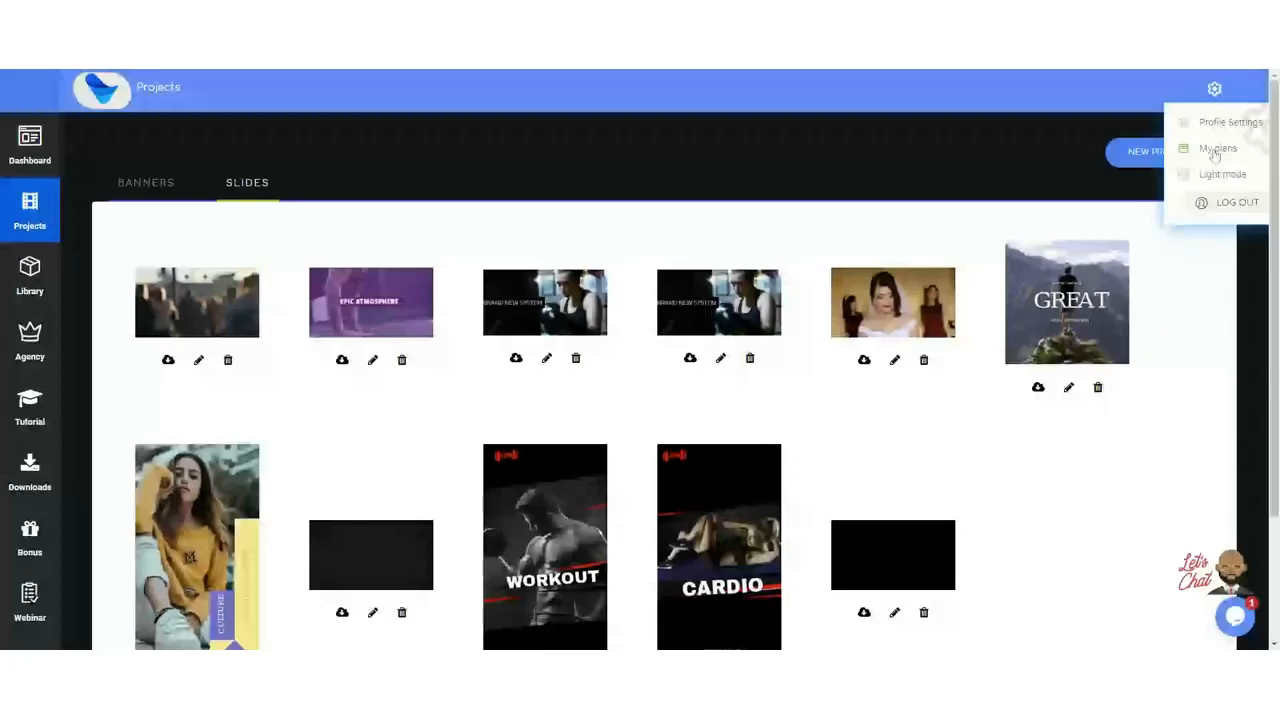
click(1214, 174)
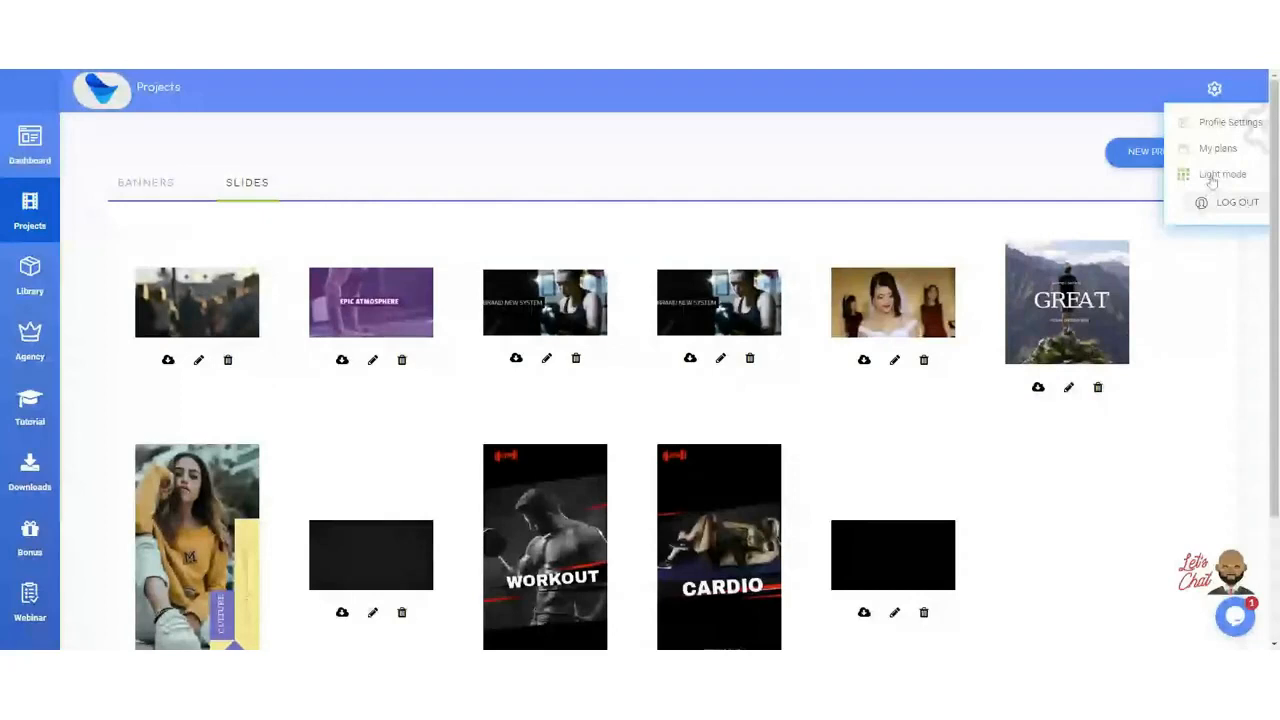
click(1212, 178)
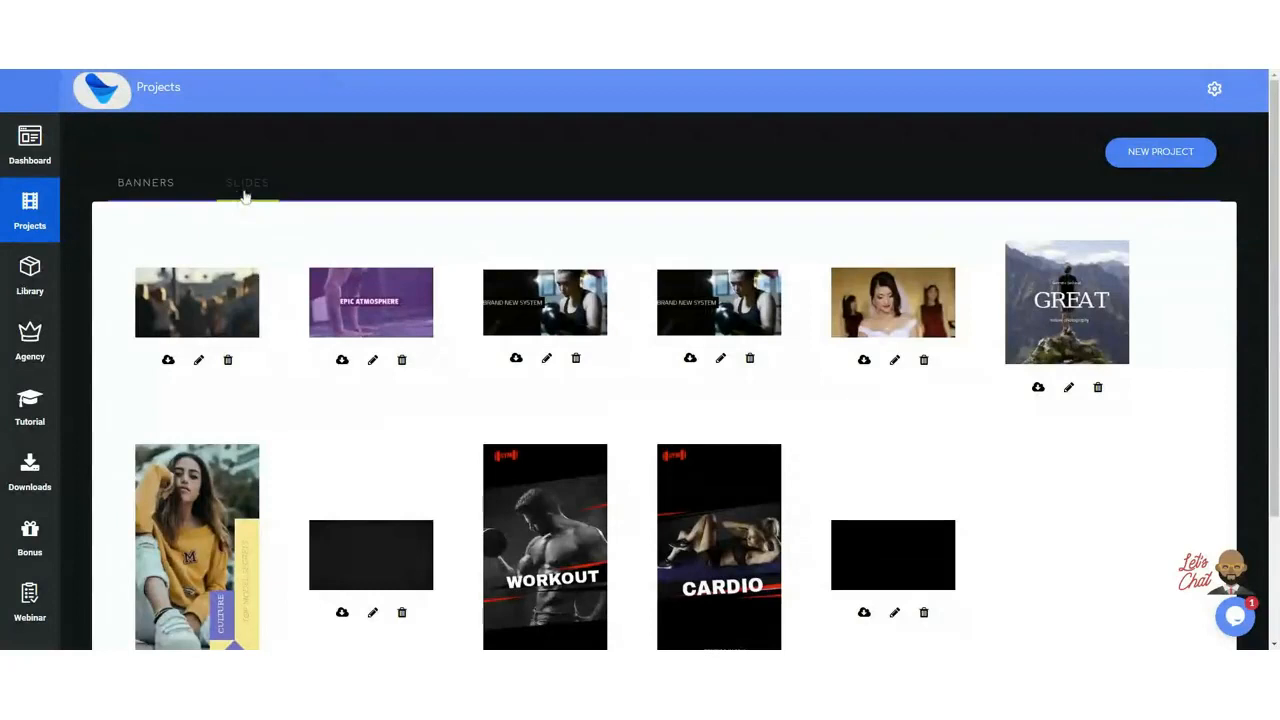
Step: Open the Library and scroll through the uploaded mp4 and png files and back up
click(30, 275)
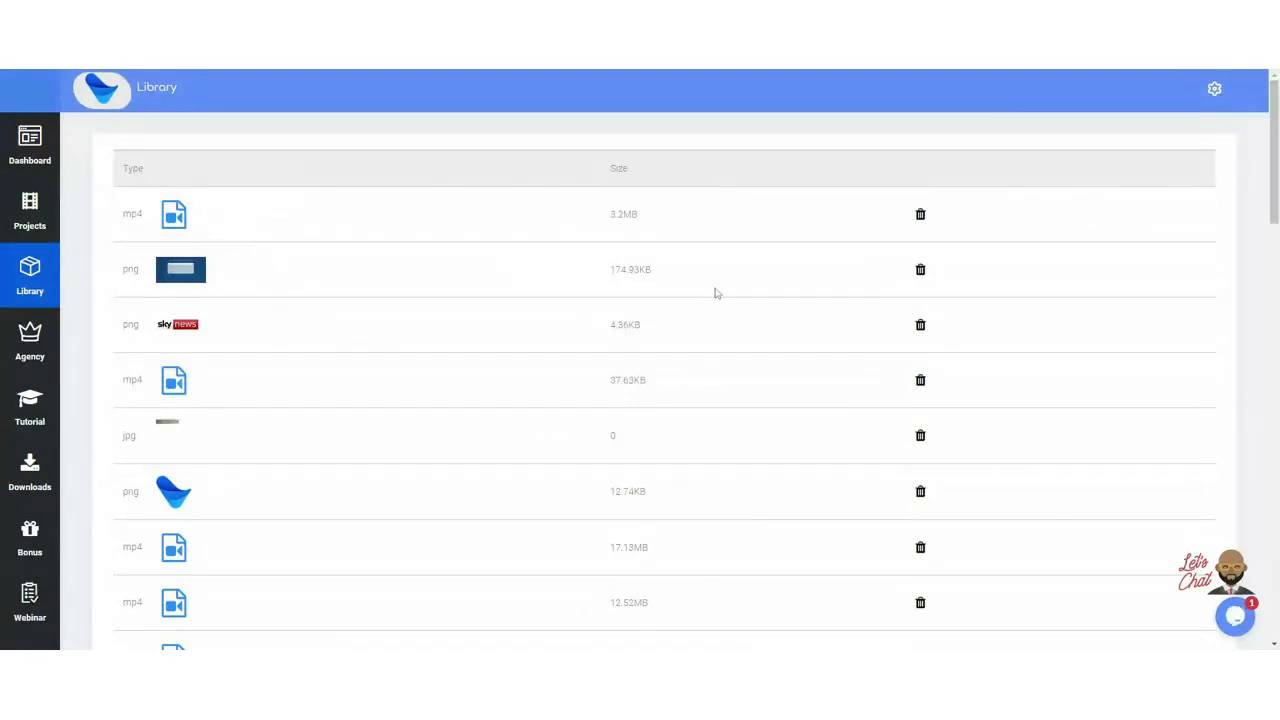
scroll(843, 331, down, 7)
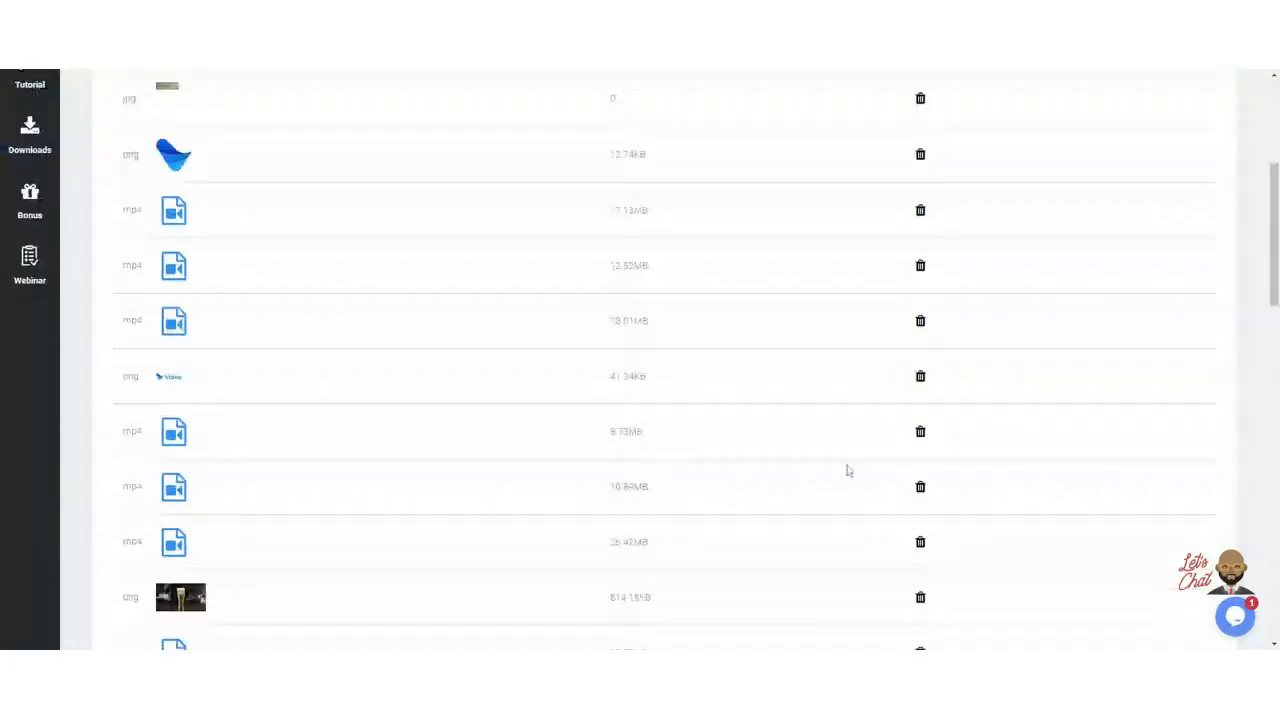
scroll(935, 490, down, 6)
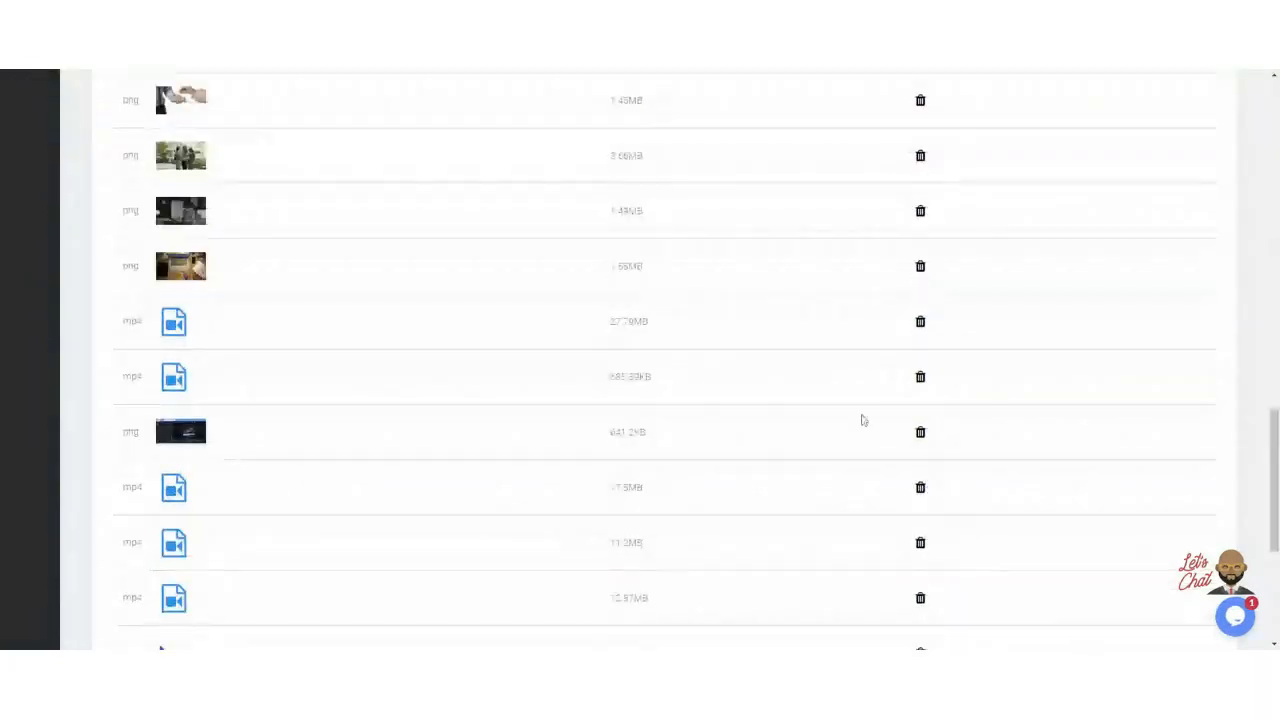
scroll(860, 421, down, 4)
scroll(831, 423, up, 8)
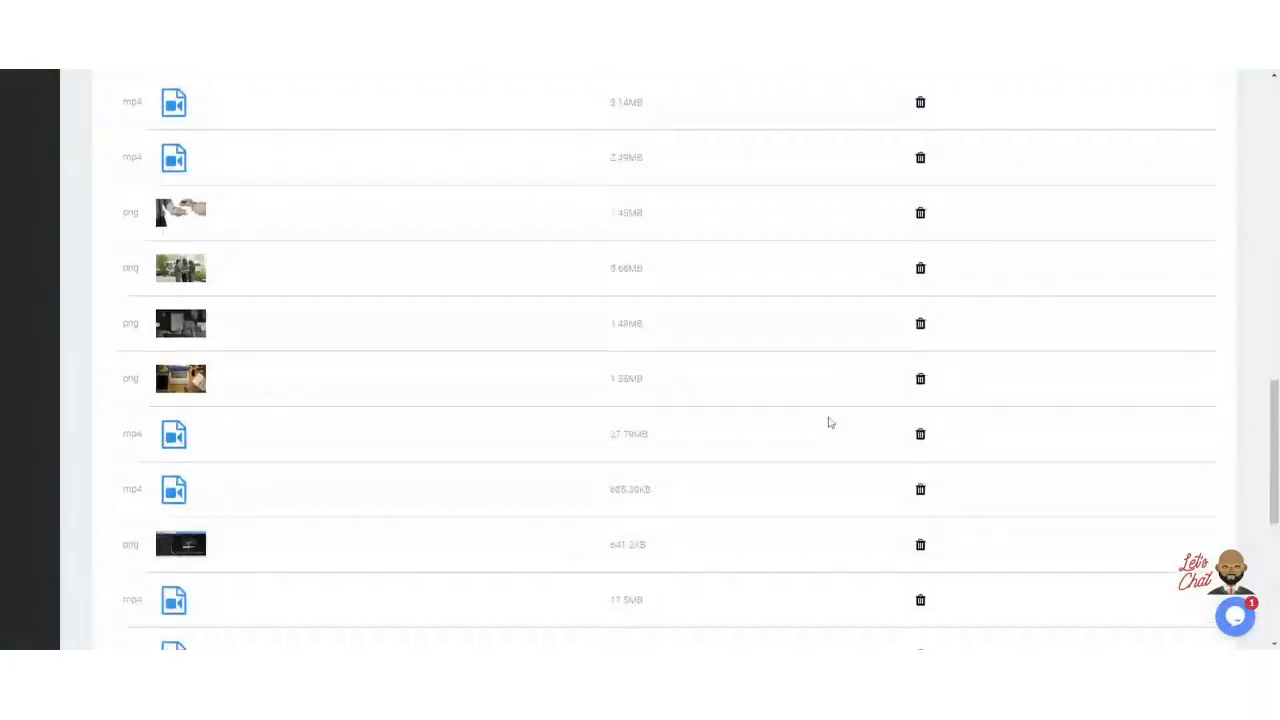
scroll(226, 303, up, 10)
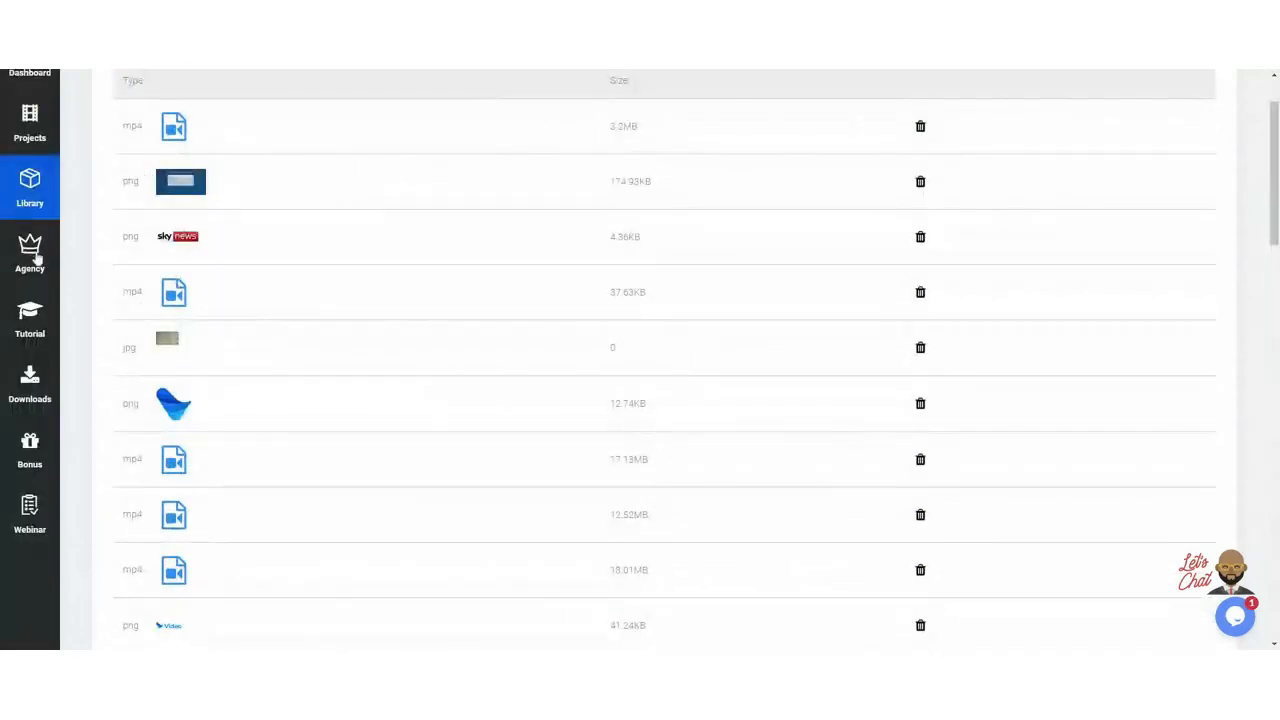
scroll(260, 290, up, 2)
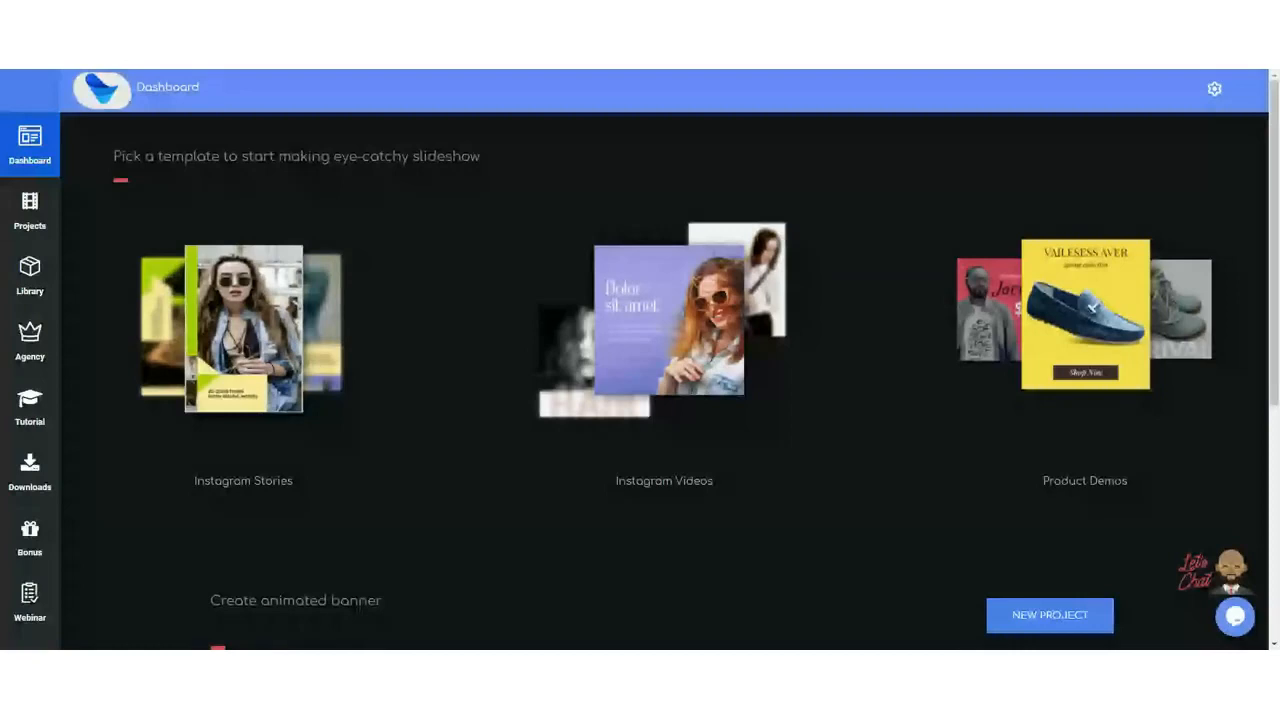
Step: Scroll the dashboard to the top, then down to the Create animated banner carousel
scroll(1277, 157, down, 1)
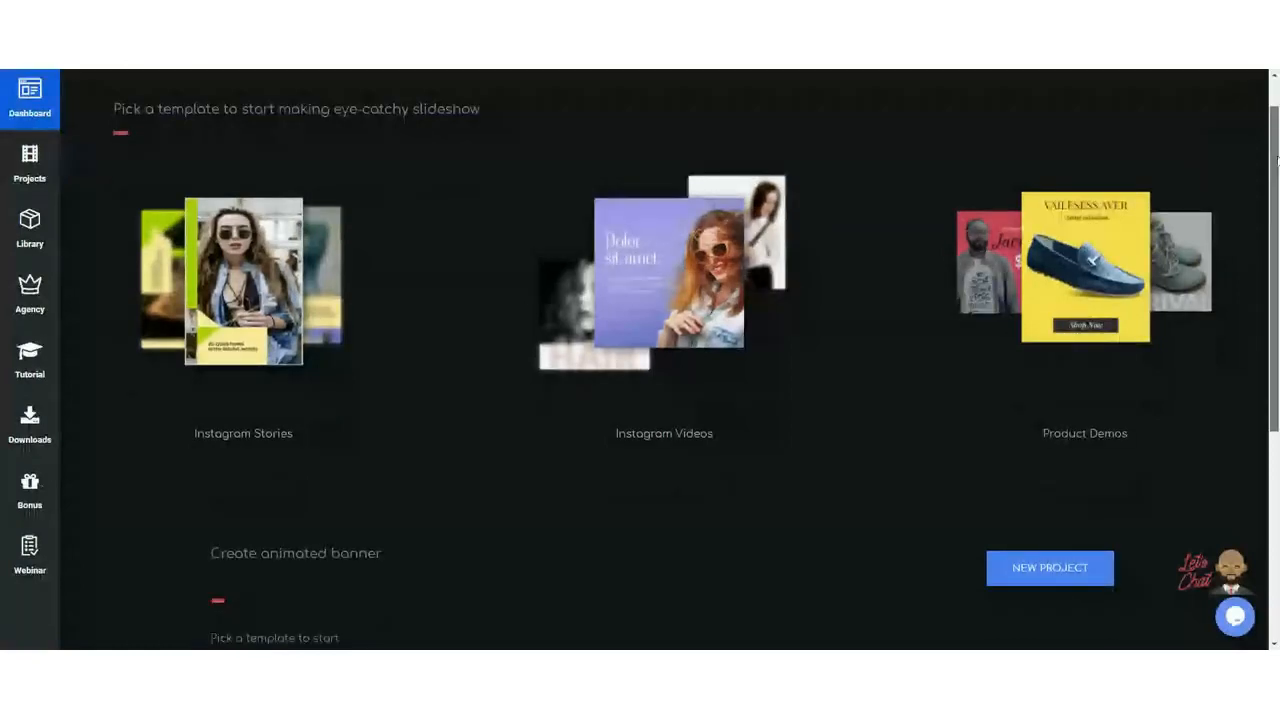
scroll(335, 89, up, 1)
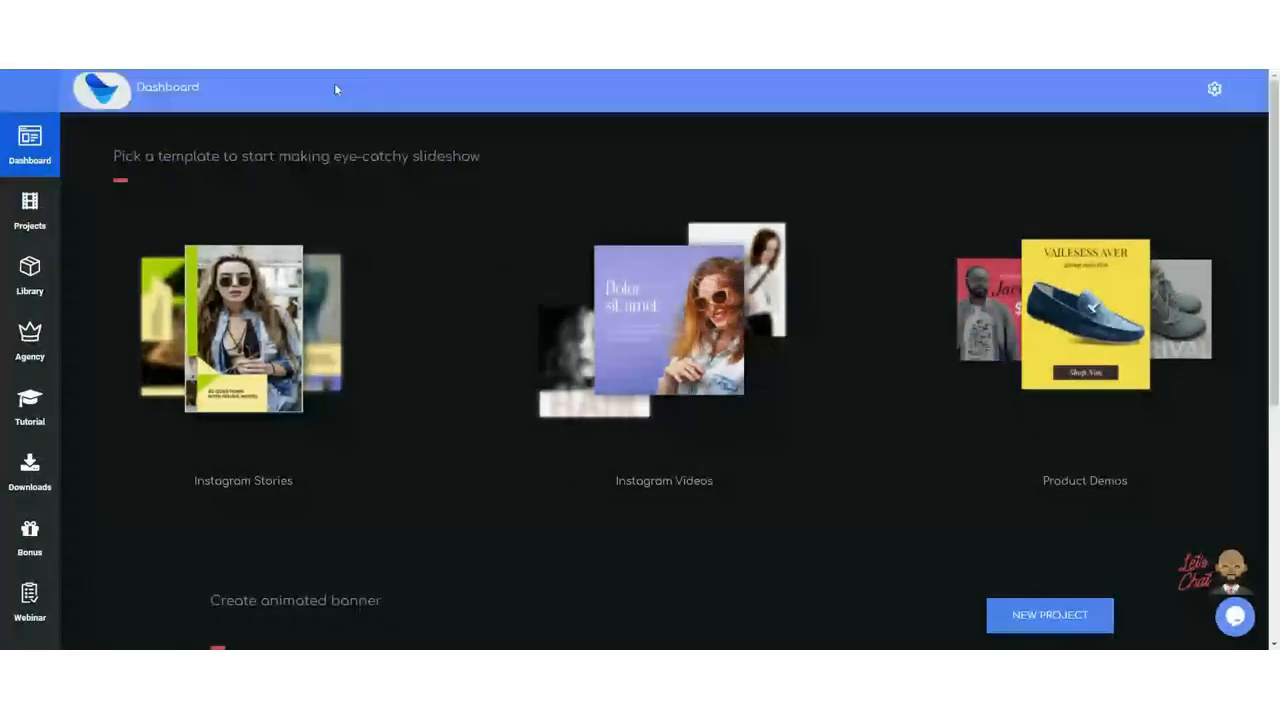
scroll(324, 292, down, 4)
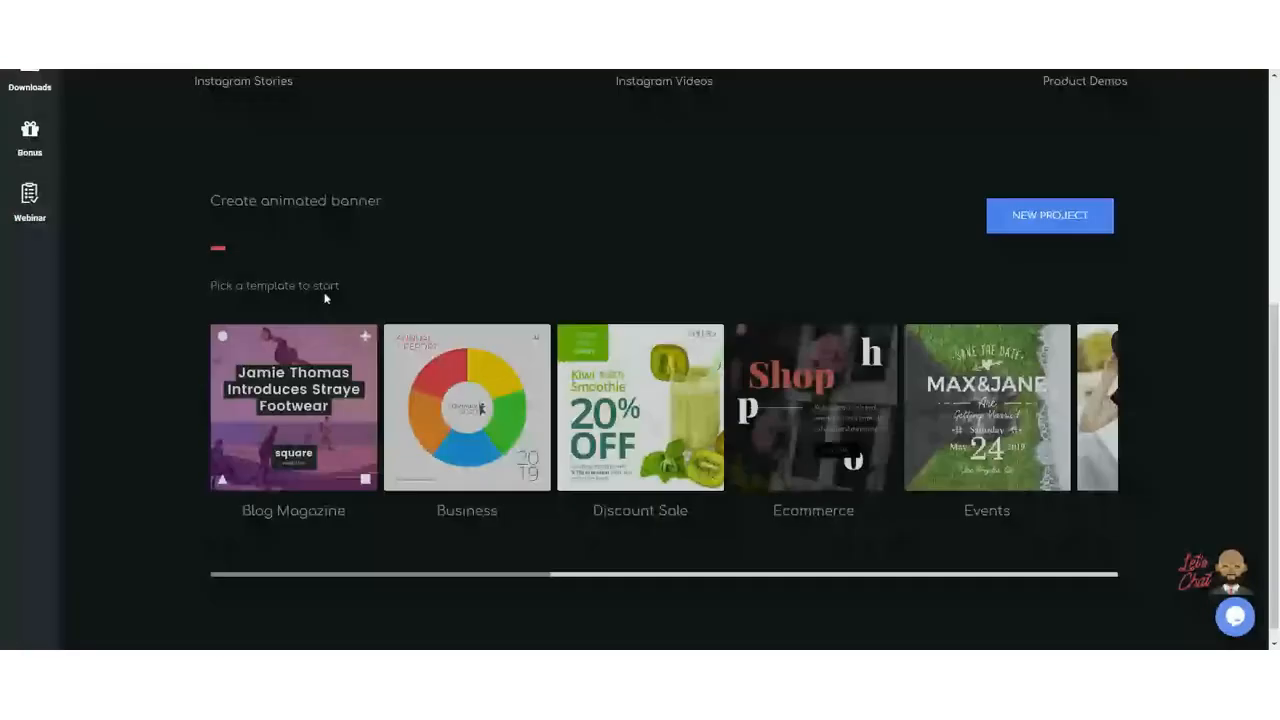
scroll(324, 297, up, 2)
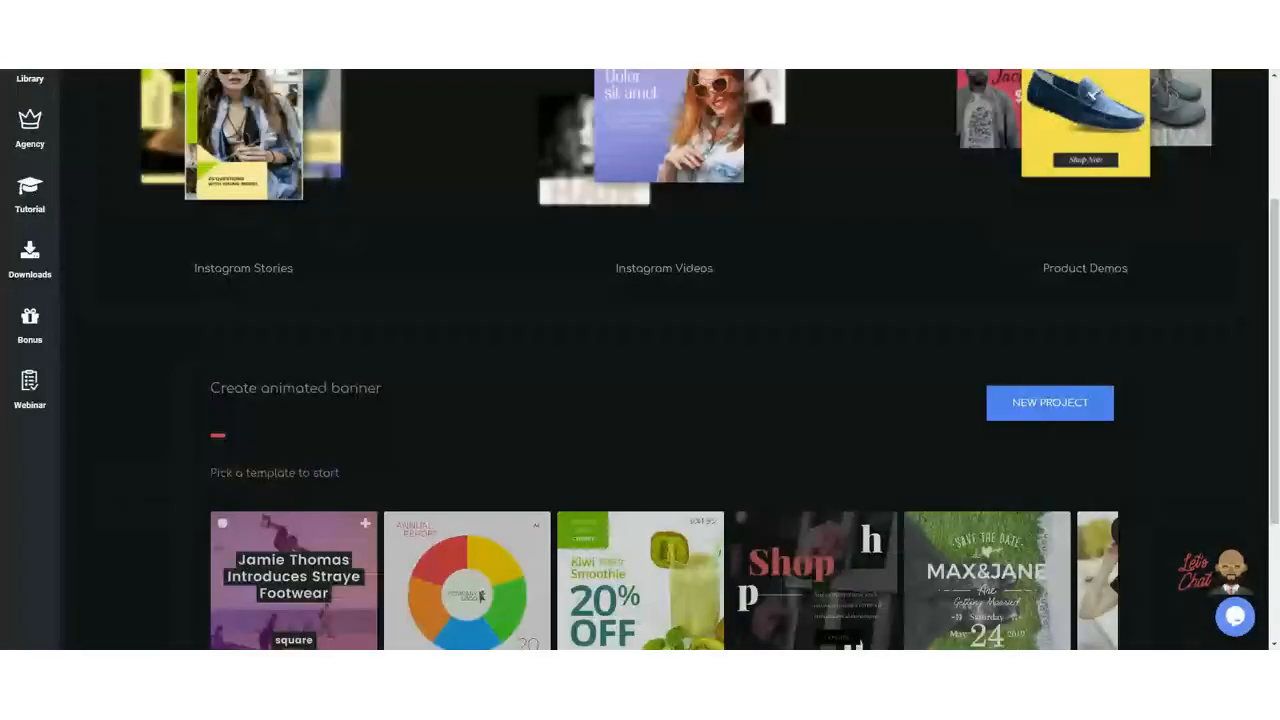
scroll(337, 289, up, 1)
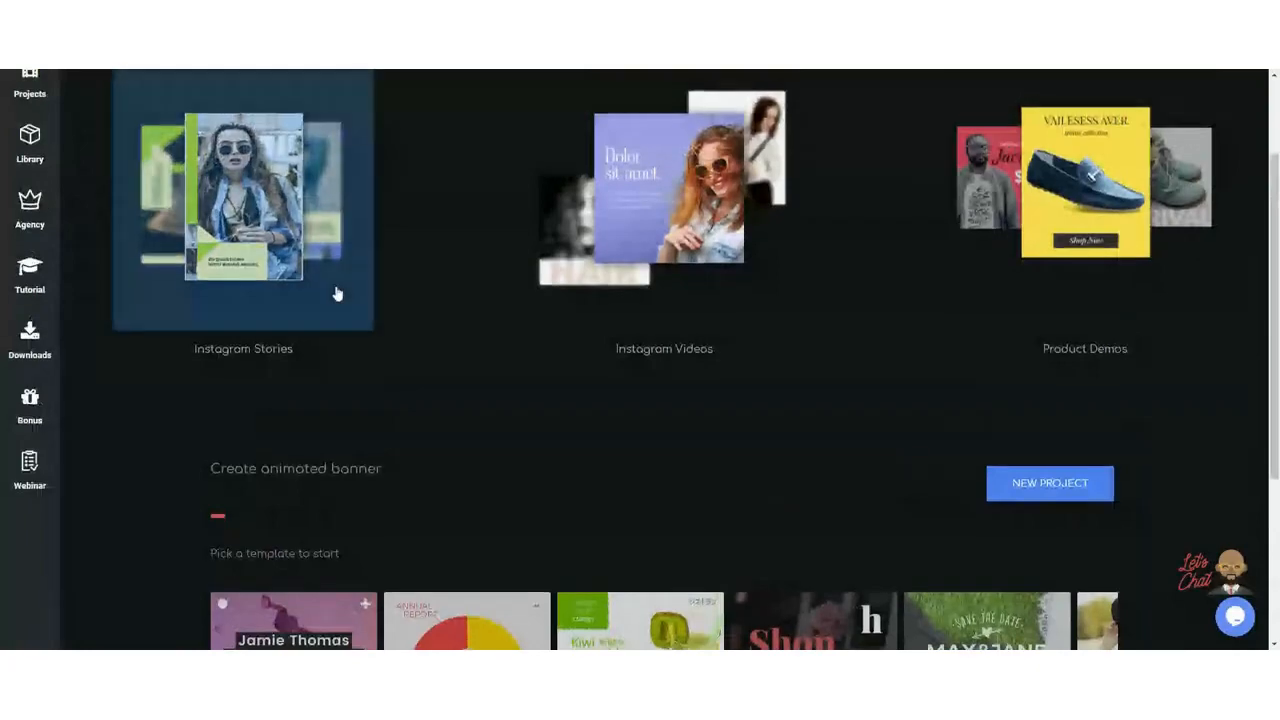
scroll(337, 289, up, 2)
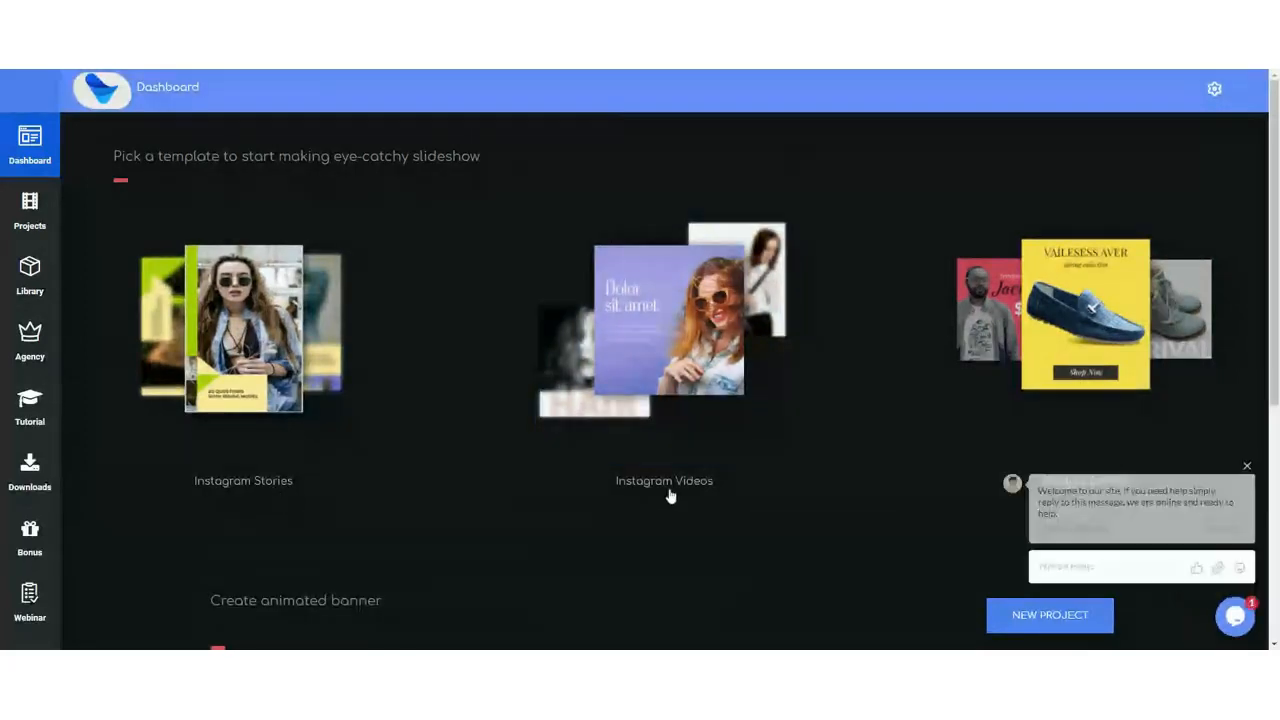
scroll(886, 344, down, 4)
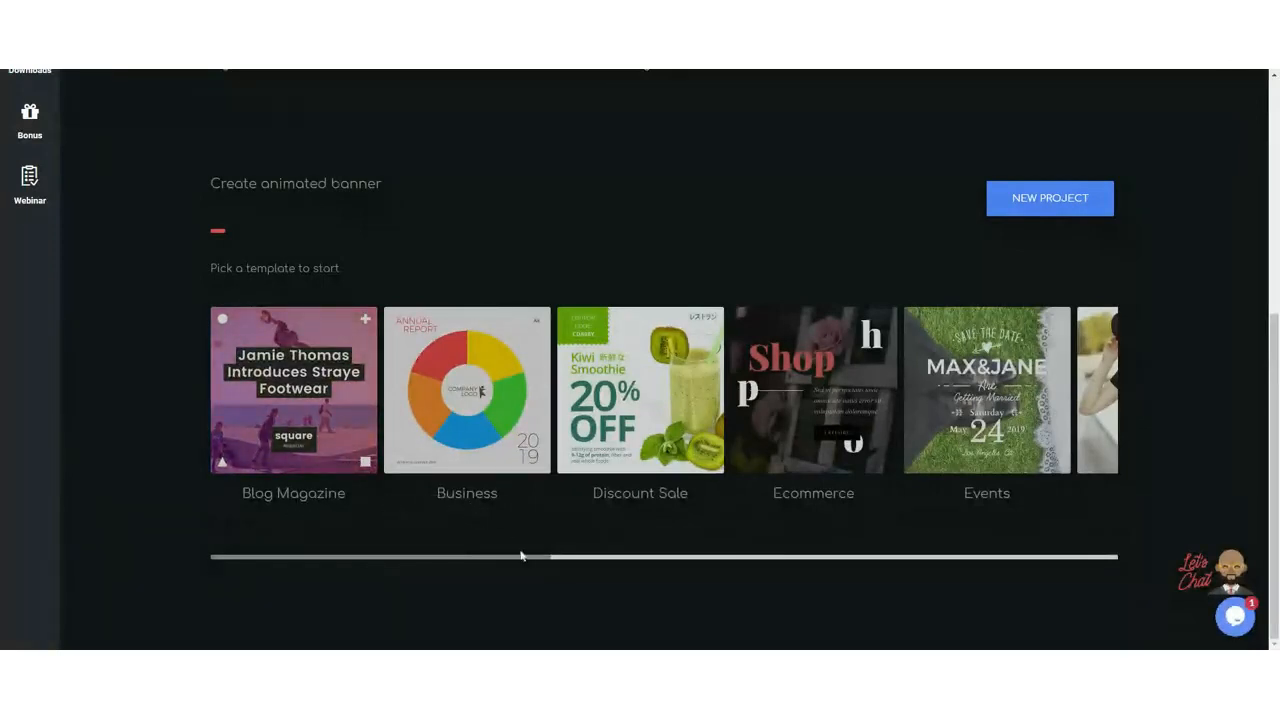
Step: Scroll the banner carousel right and back, then open the Blog Magazine category
drag(526, 558, 917, 548)
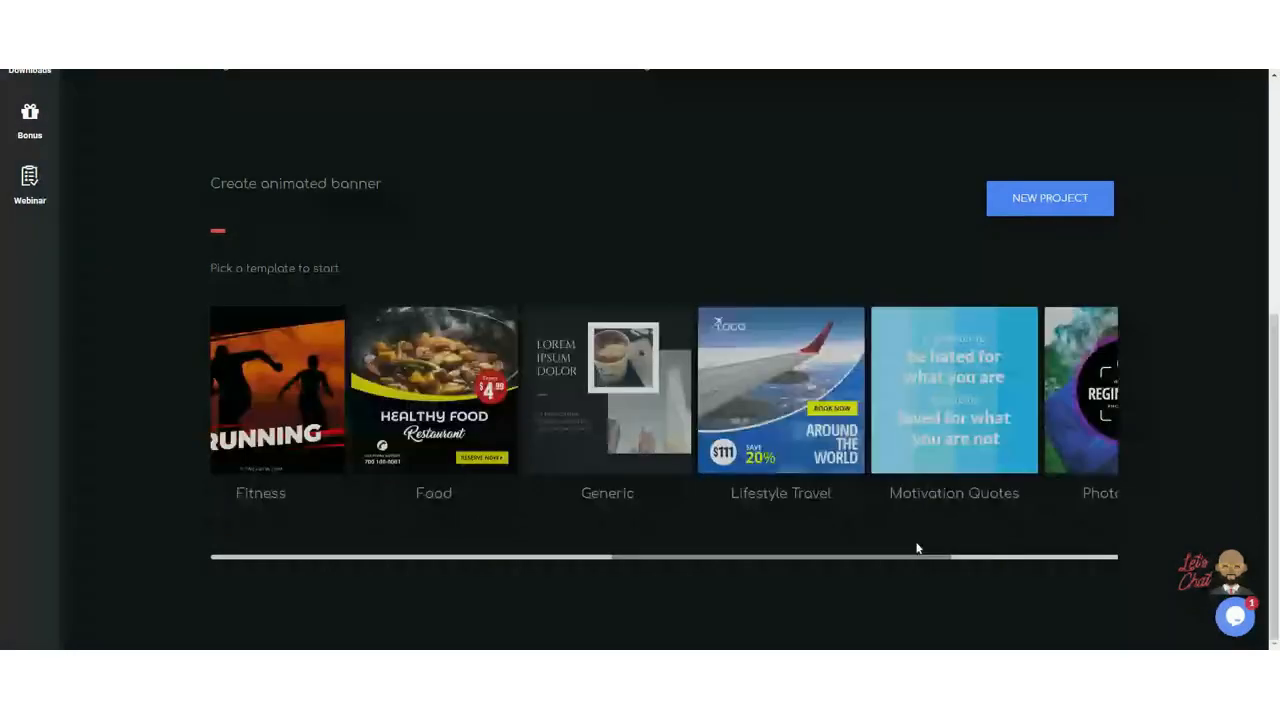
drag(917, 548, 521, 533)
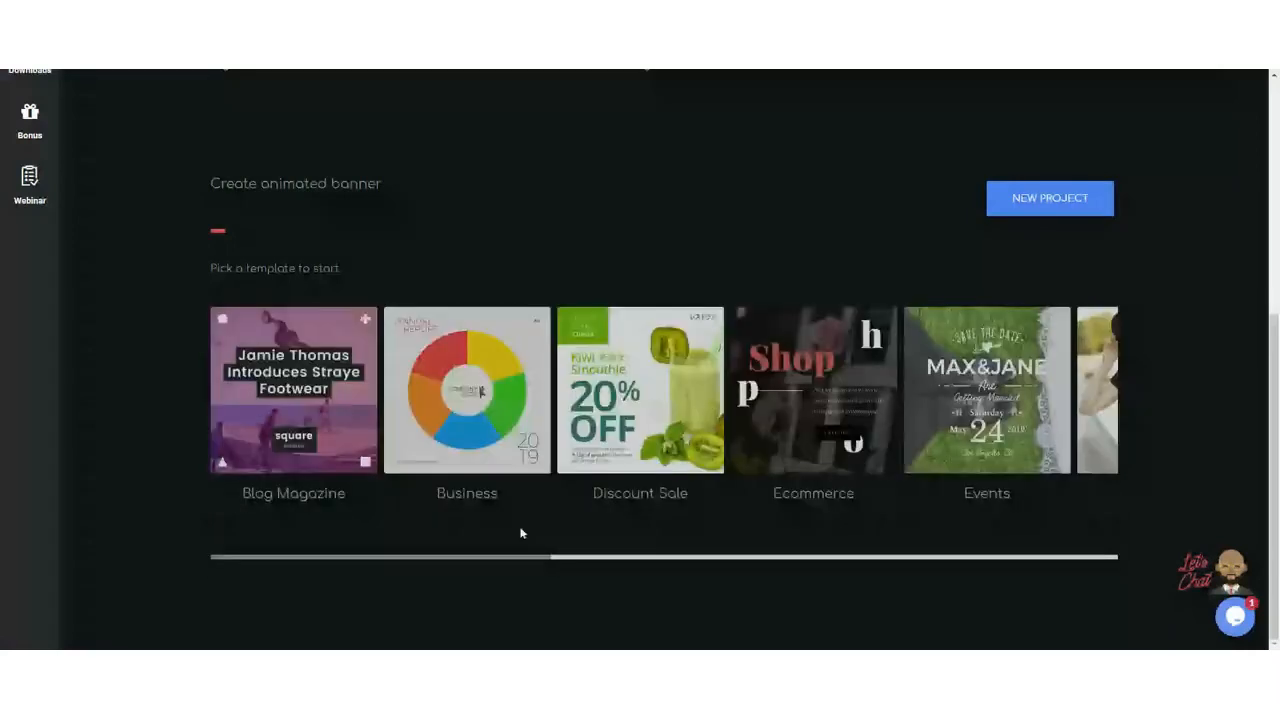
click(325, 340)
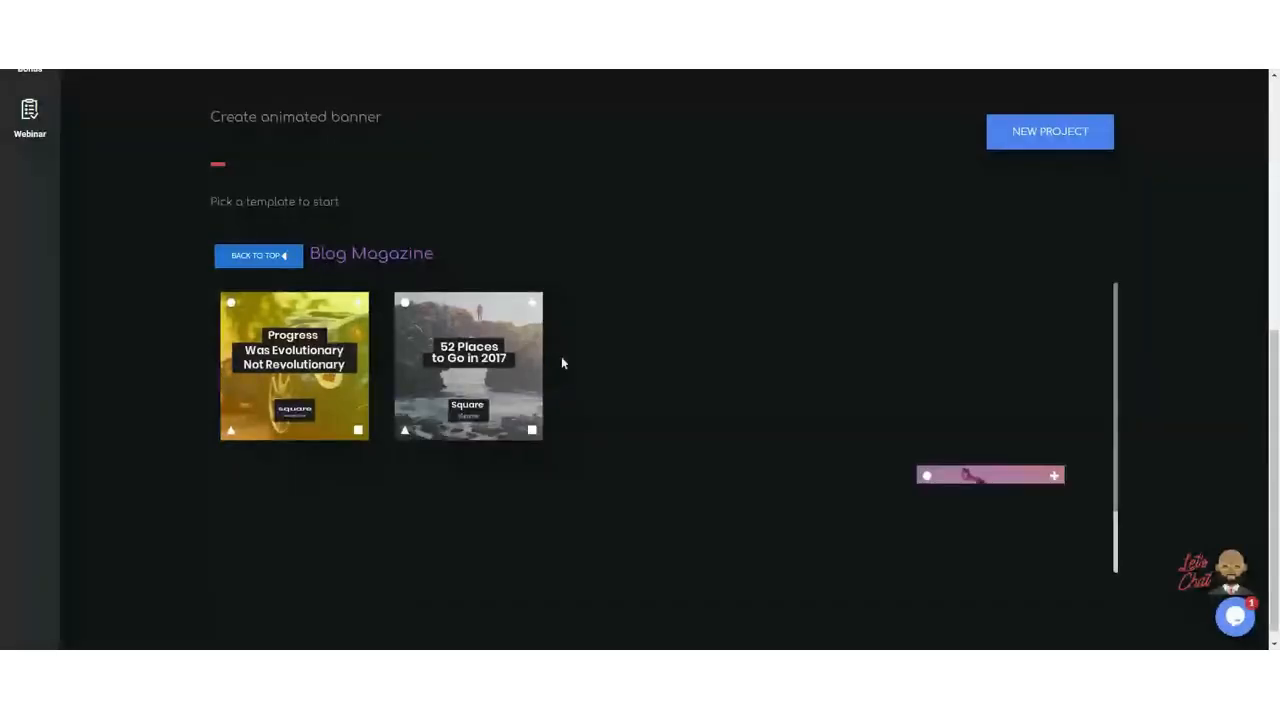
Step: Scroll the Blog Magazine templates, go back to the categories, and scroll the carousel right
scroll(929, 404, down, 1)
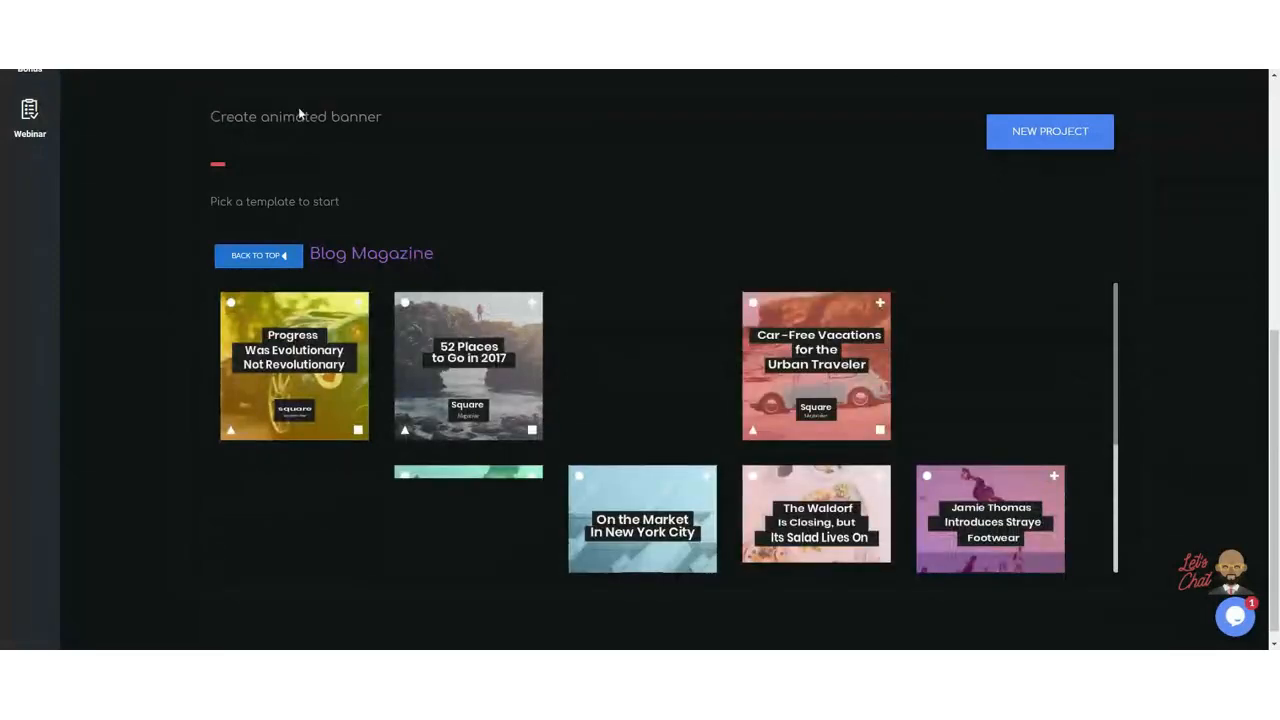
click(269, 256)
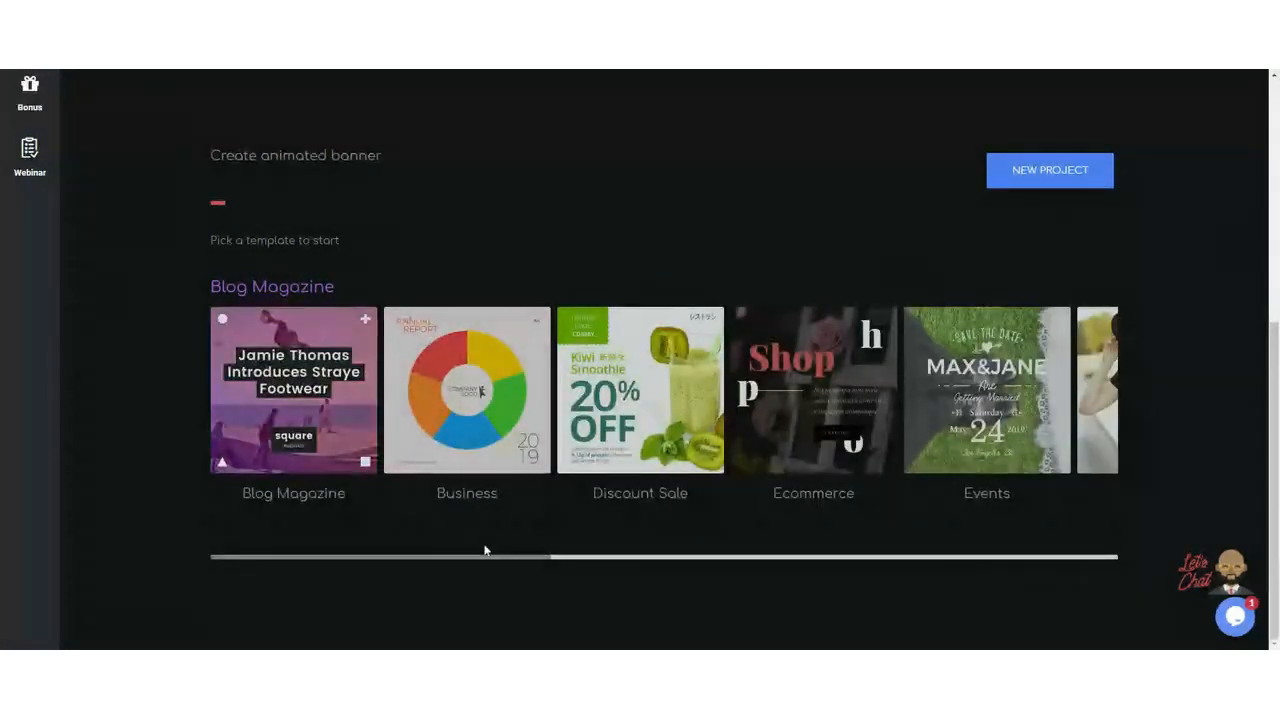
drag(488, 555, 1037, 570)
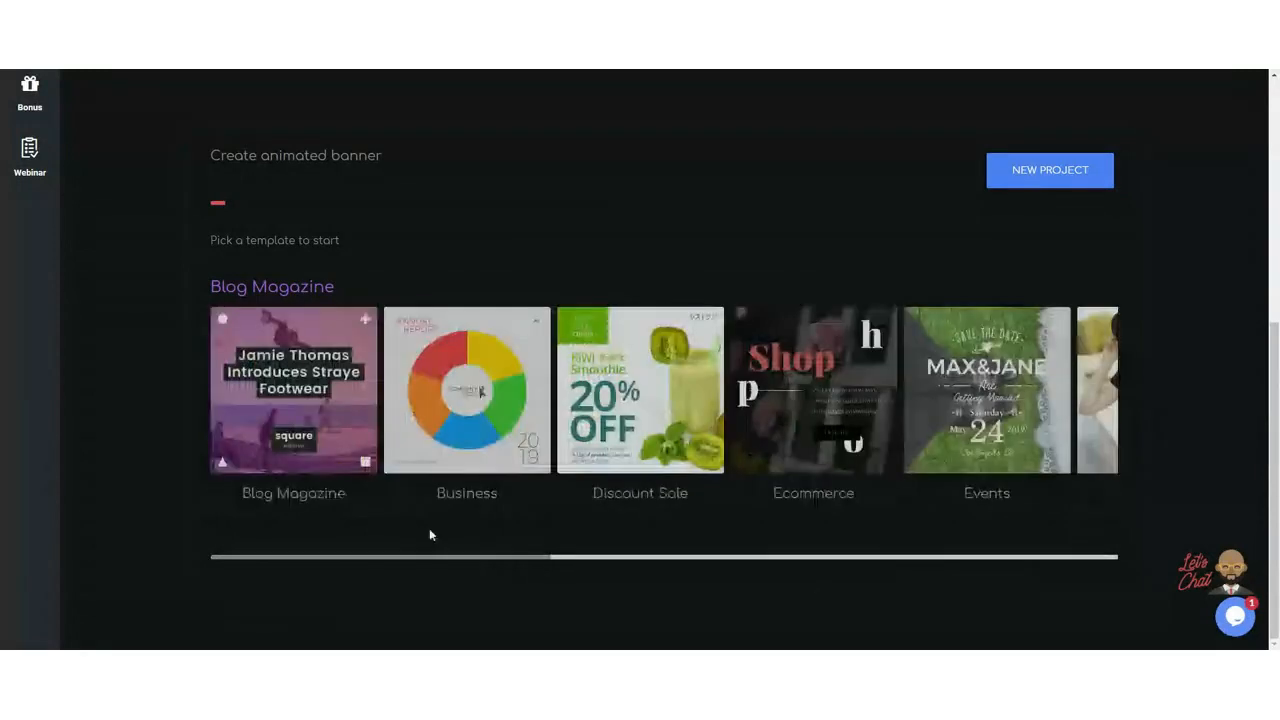
Step: Reopen the Blog Magazine template category
click(321, 352)
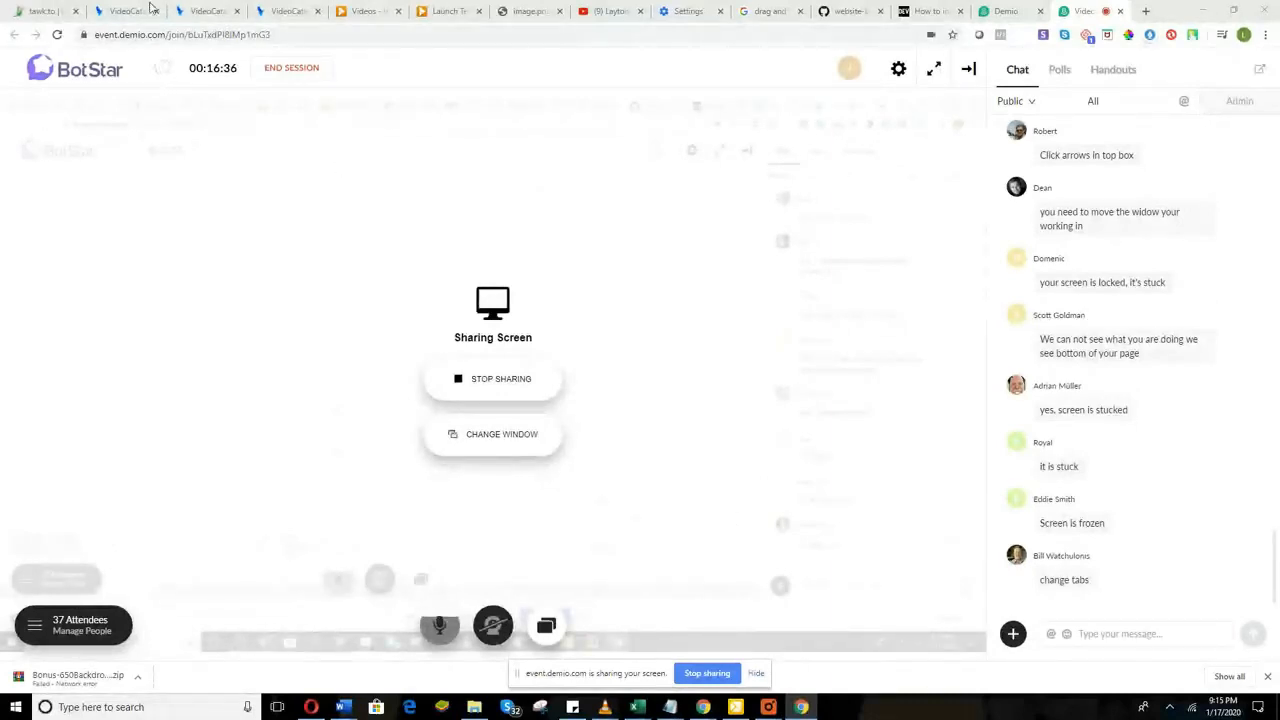
Step: Switch through the VideoCatalyst browser tabs back to the dashboard tab
click(210, 10)
click(271, 6)
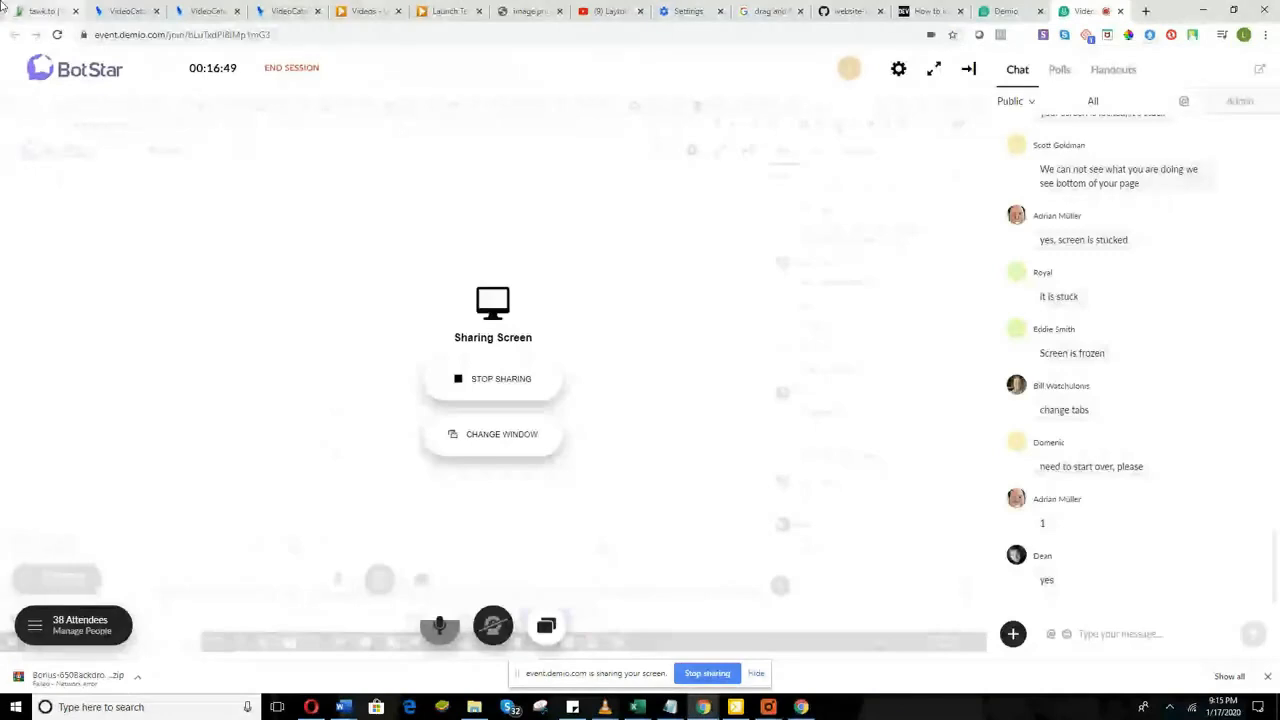
click(208, 11)
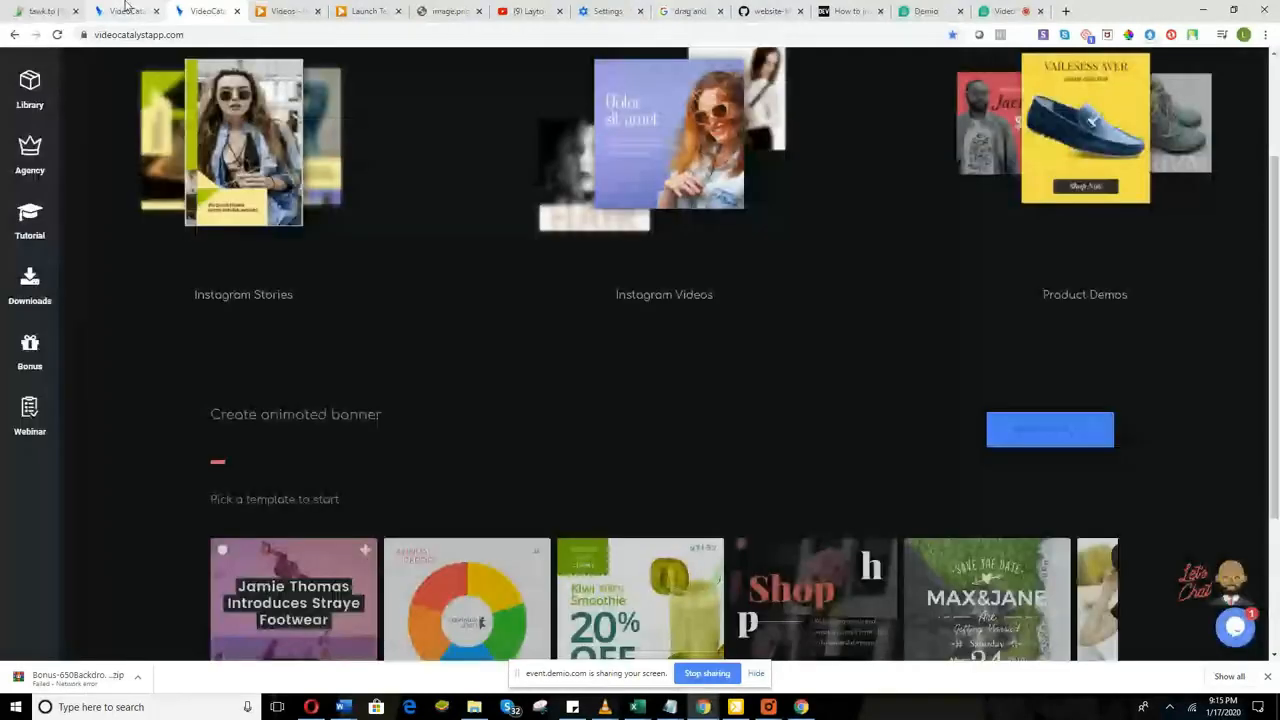
scroll(450, 410, down, 2)
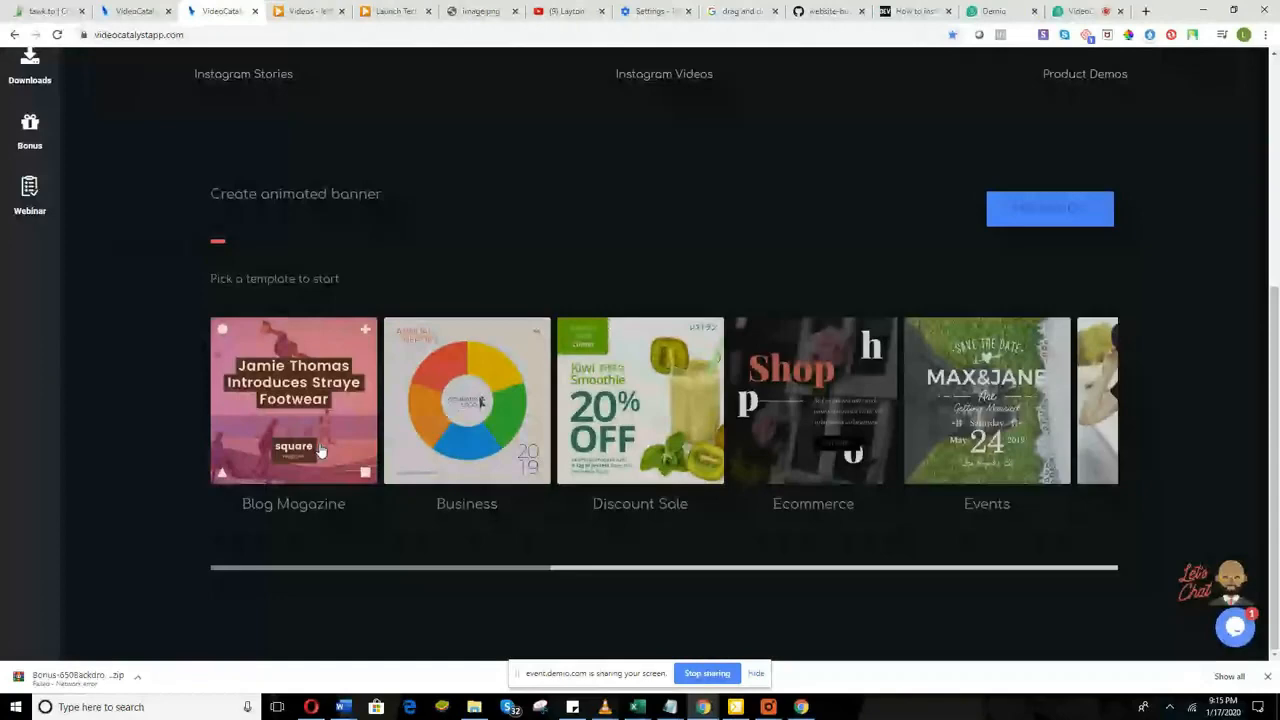
scroll(517, 373, up, 4)
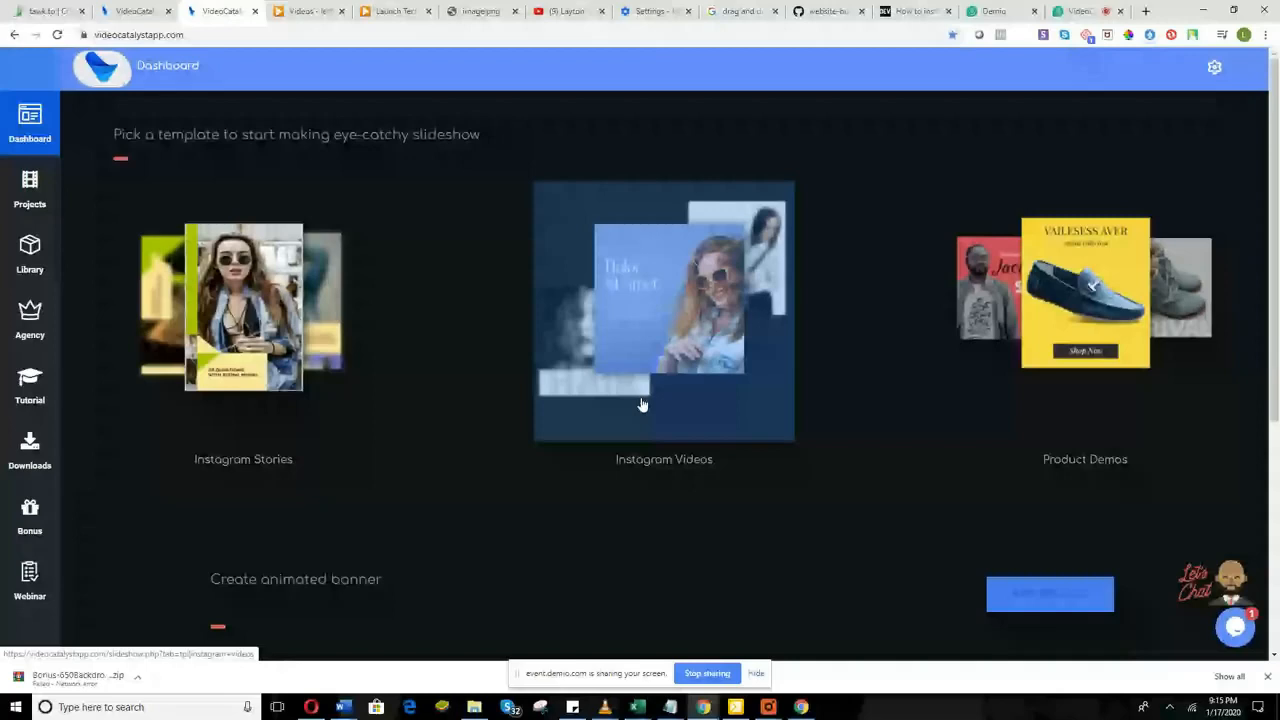
scroll(642, 405, down, 4)
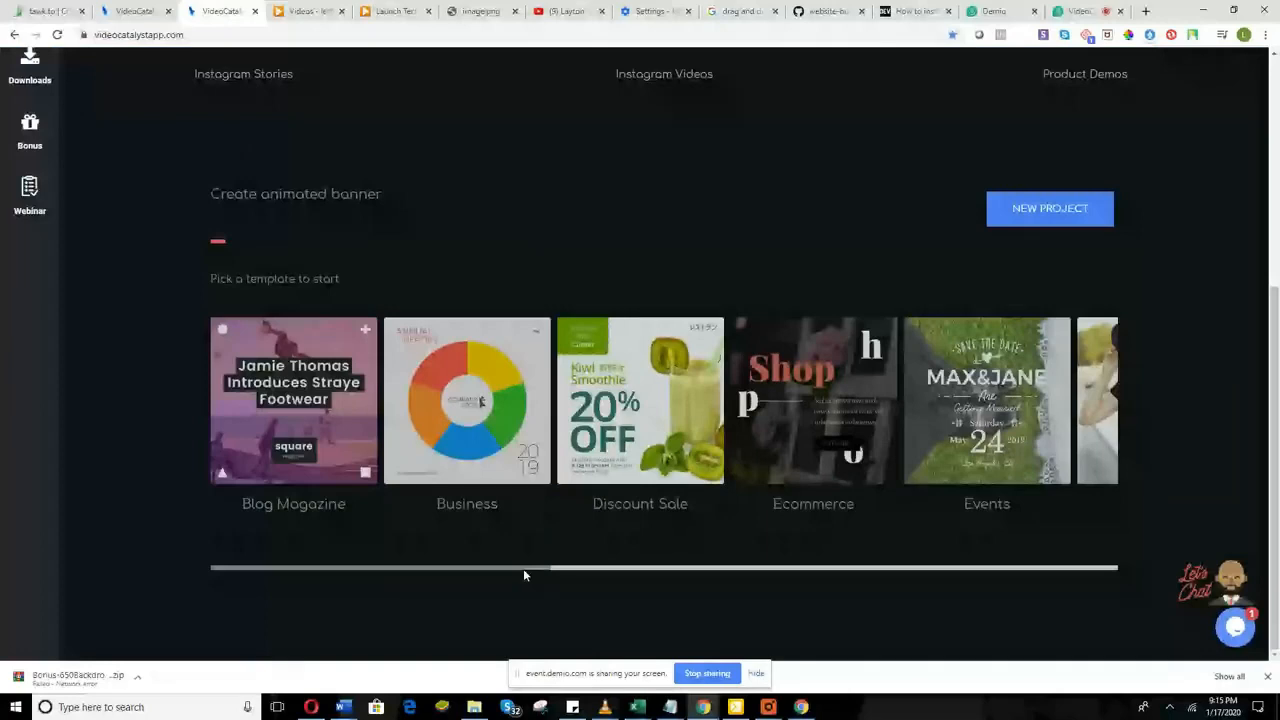
Step: Scroll the animated-banner carousel right and back to Blog Magazine at the start
drag(523, 568, 1078, 565)
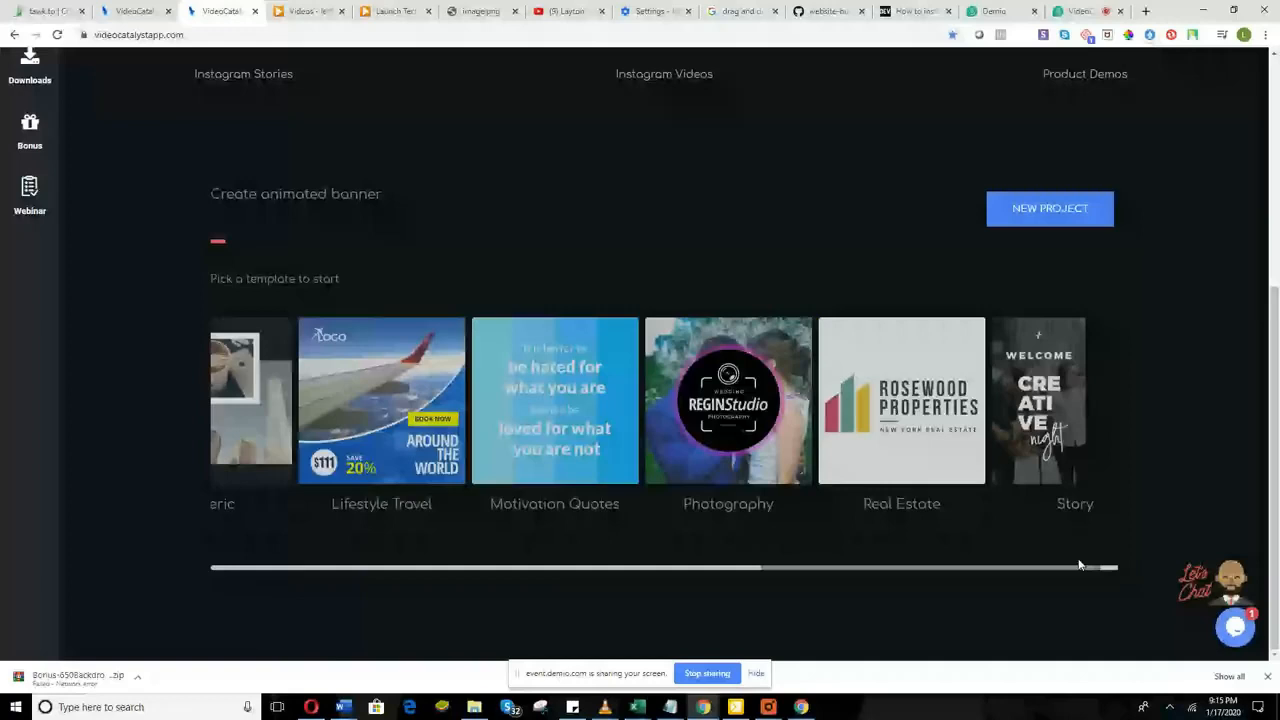
drag(1078, 565, 831, 561)
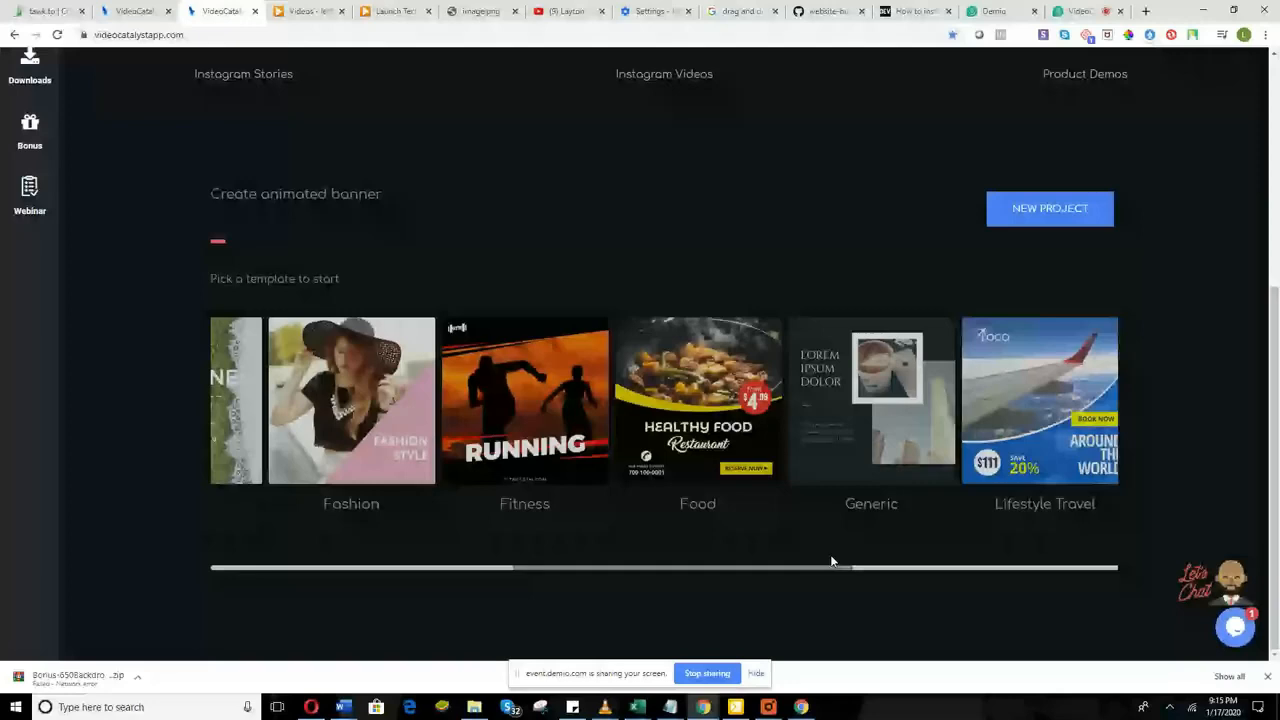
drag(831, 561, 489, 551)
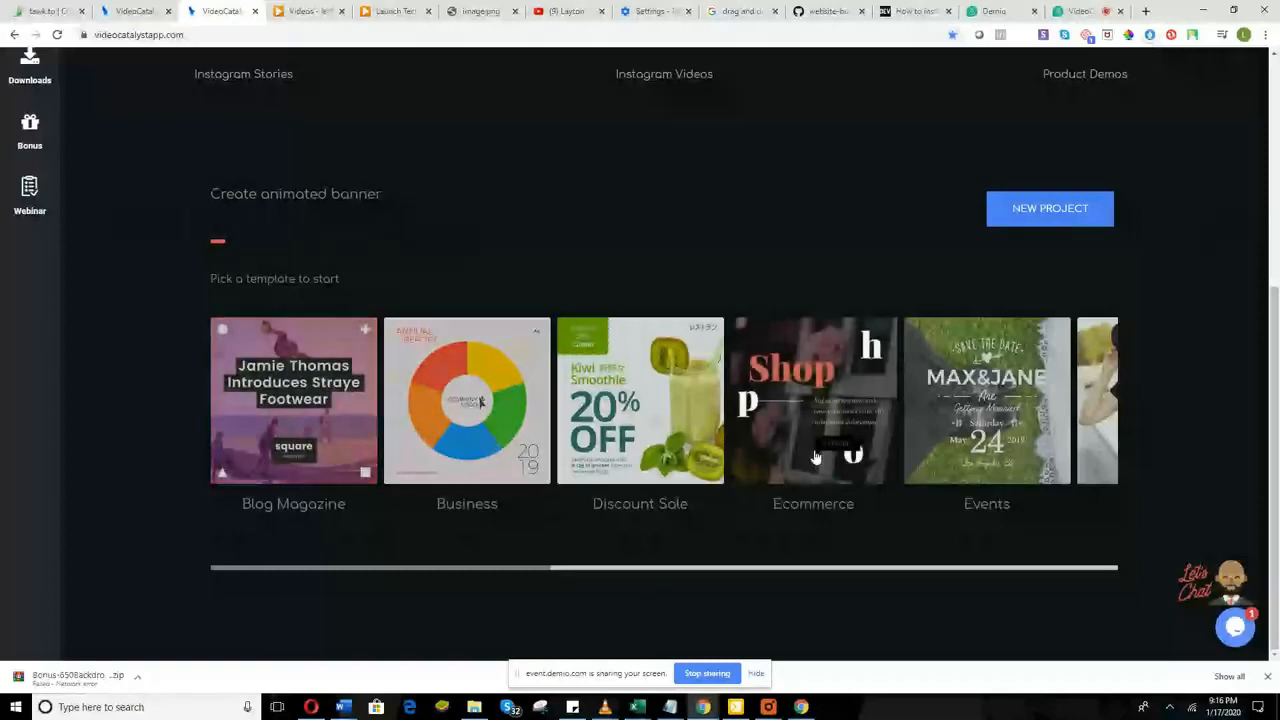
Step: Open Blog Magazine, start the Car-Free Vacations template, then return to the banner templates tab
click(315, 400)
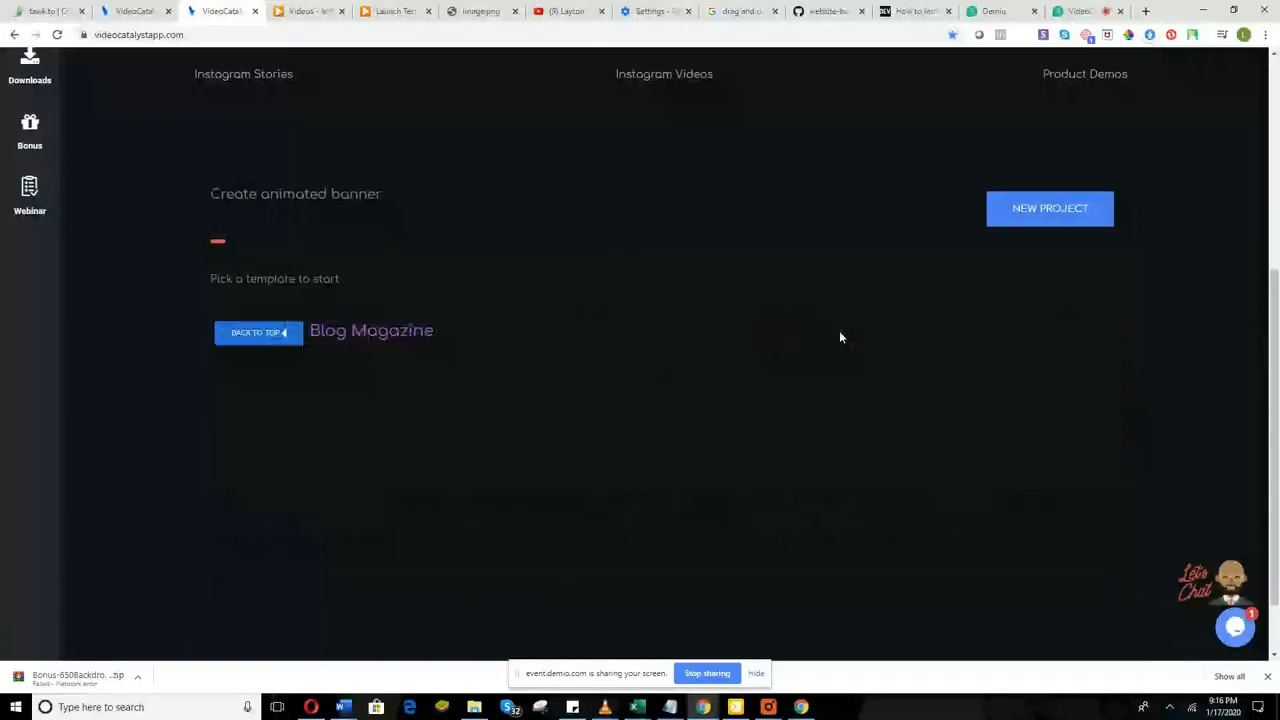
scroll(839, 337, down, 1)
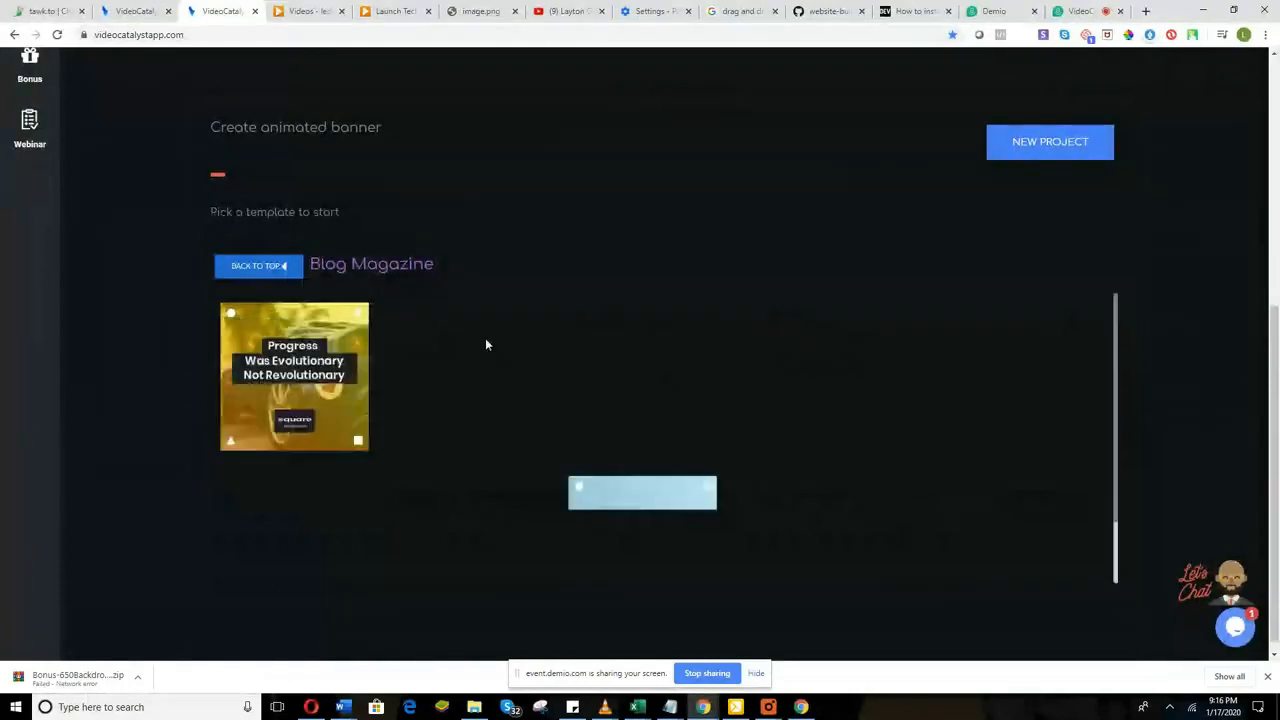
scroll(658, 458, down, 1)
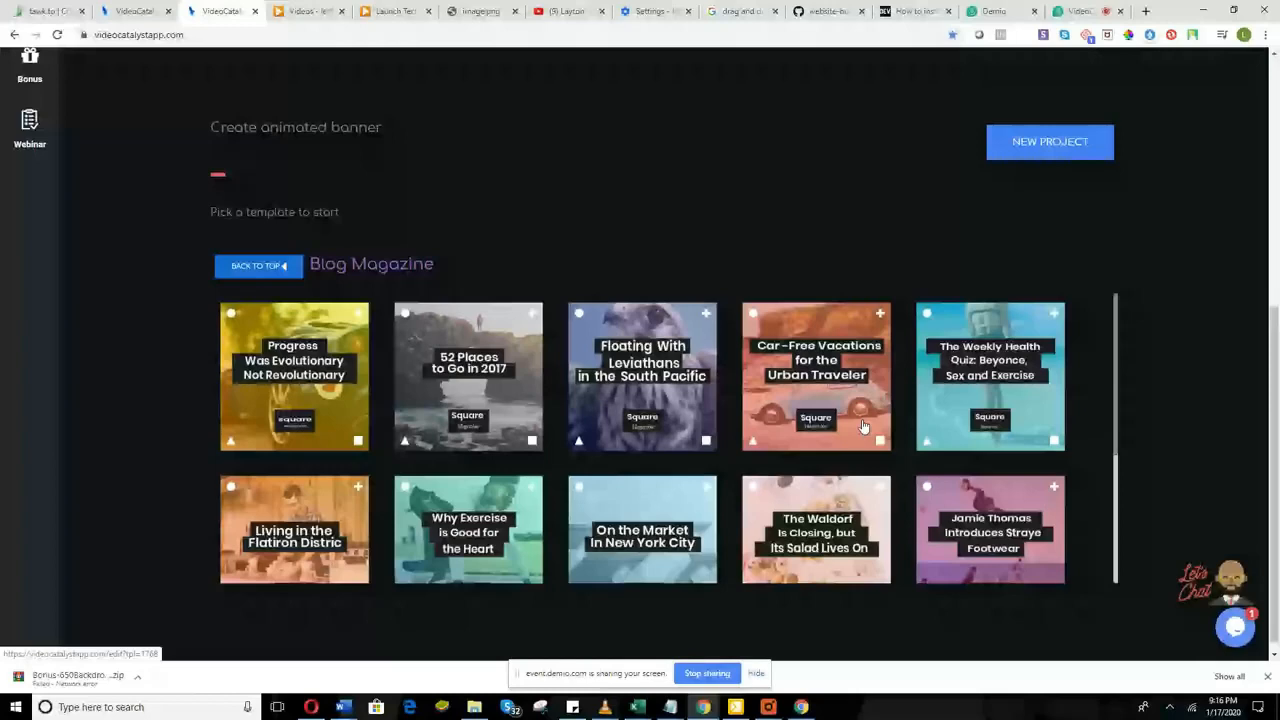
click(320, 362)
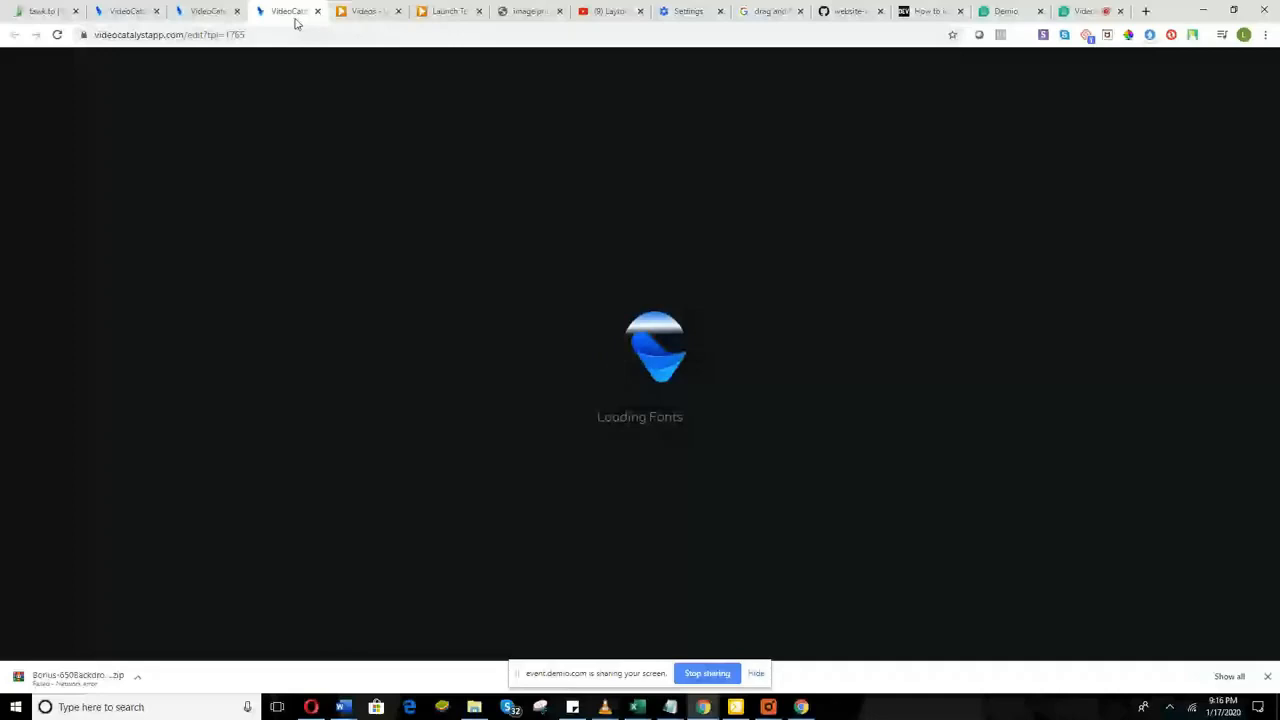
click(210, 12)
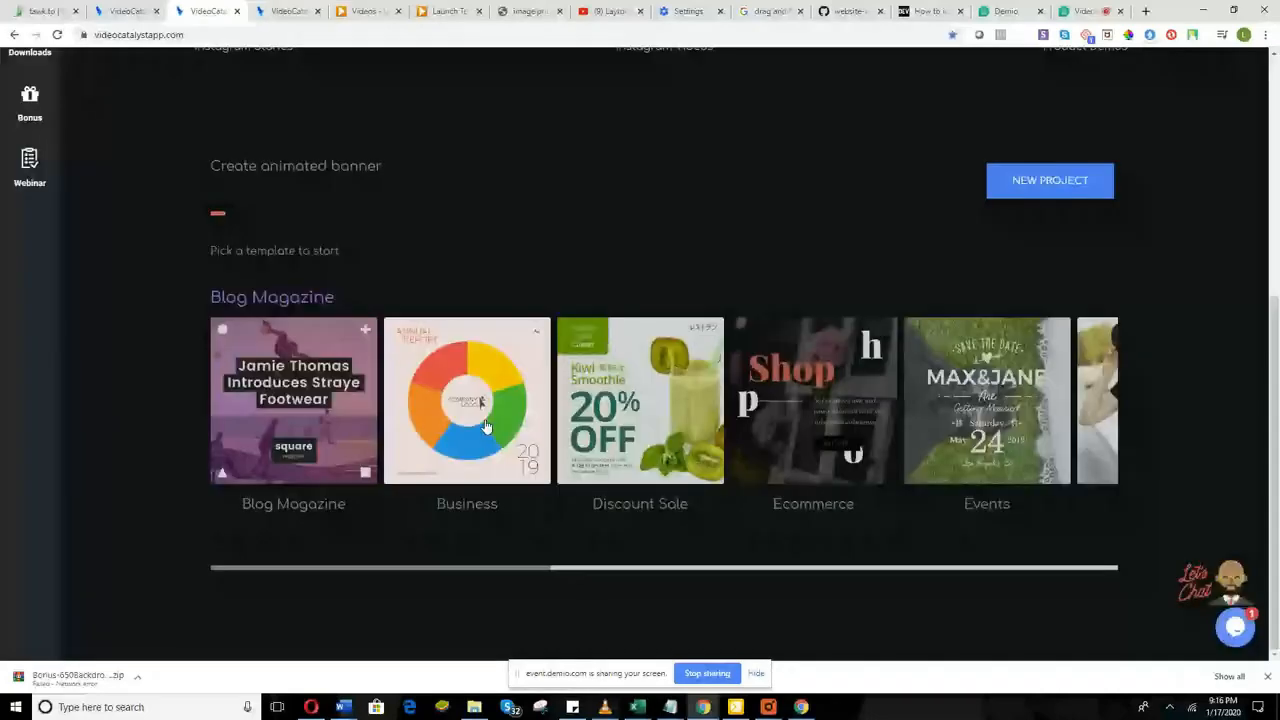
scroll(1019, 273, up, 1)
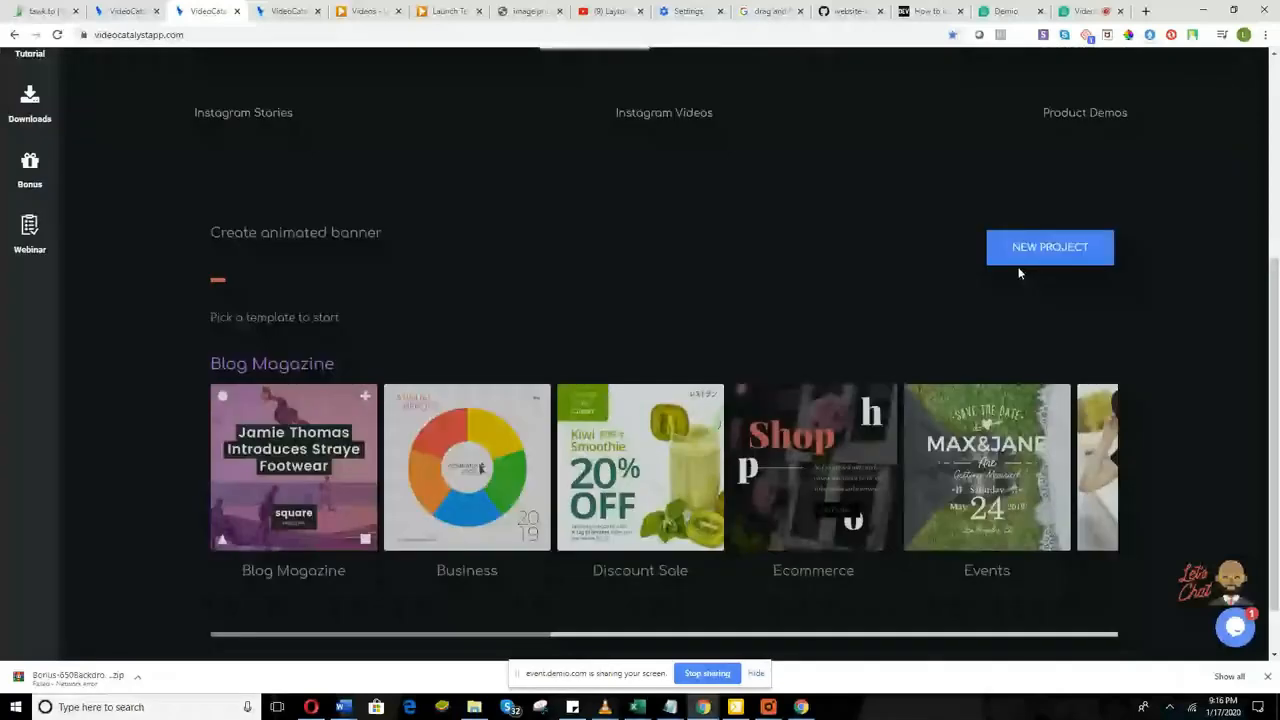
Step: Start a new project under Create animated banner on the dashboard
click(1019, 260)
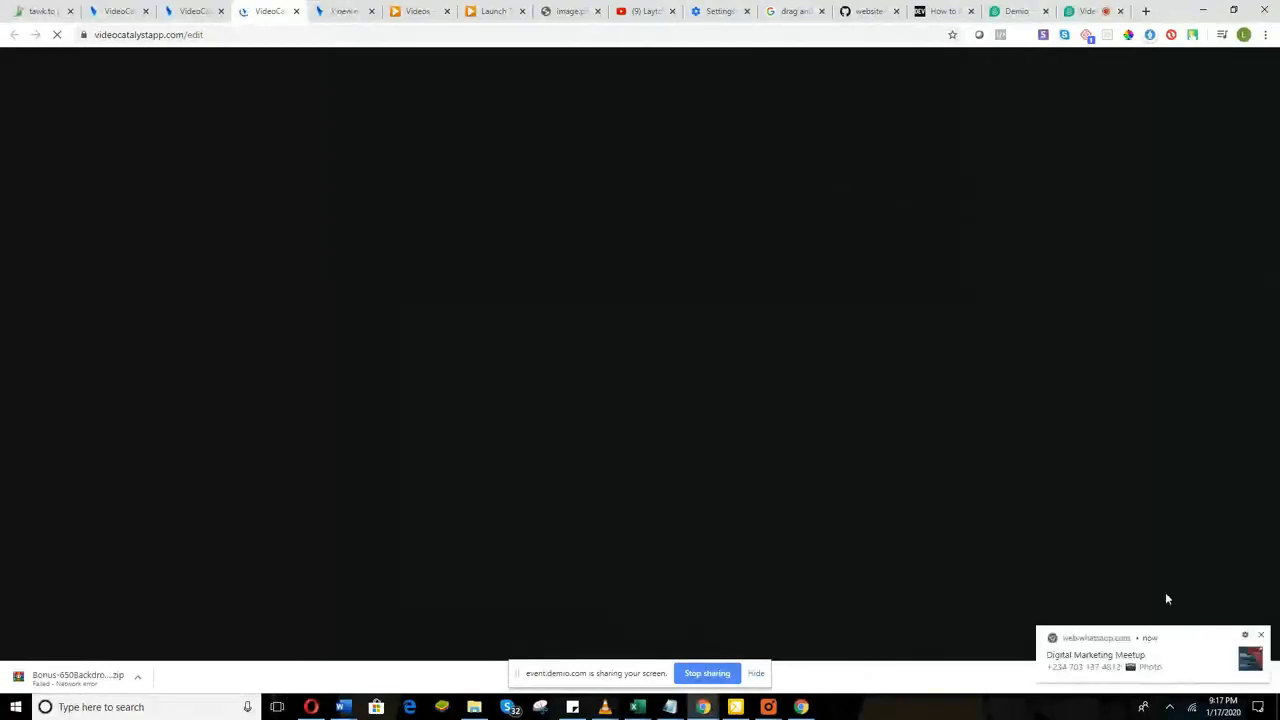
Step: Dismiss the notification, return to the Progress template tab and select its 'Was Evolutionary Not Revolutionary' text
click(1261, 637)
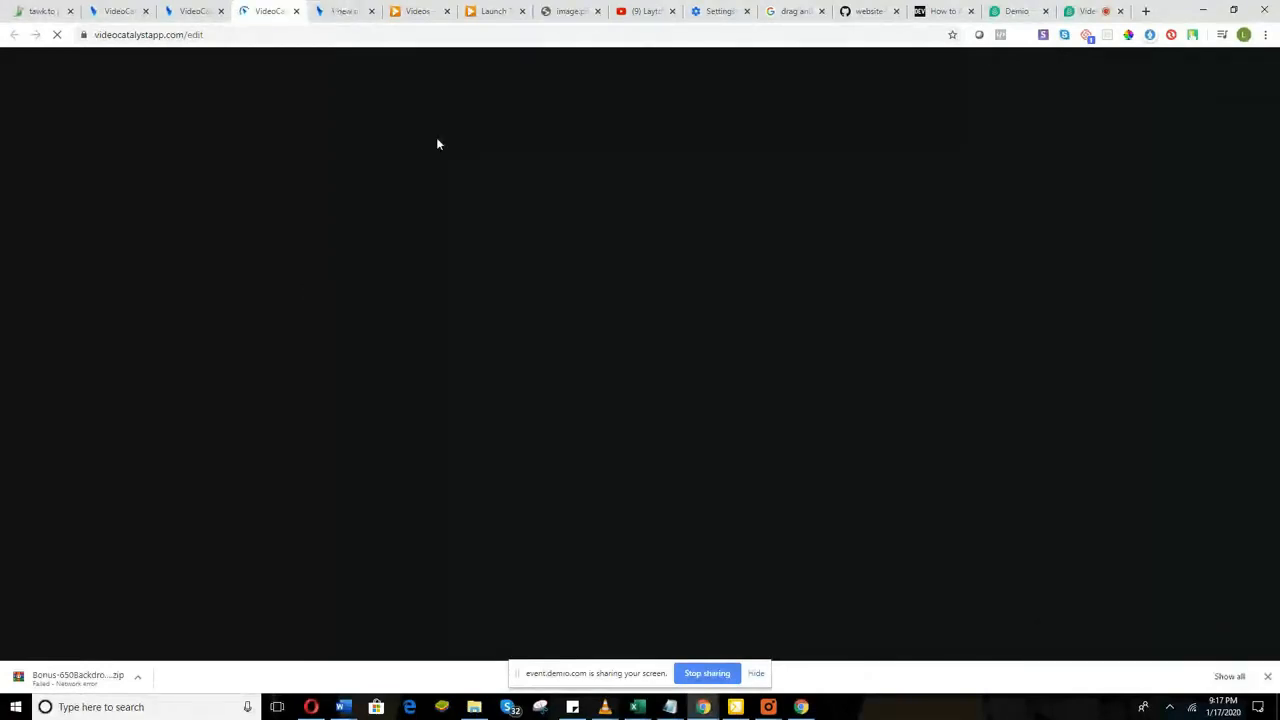
click(338, 11)
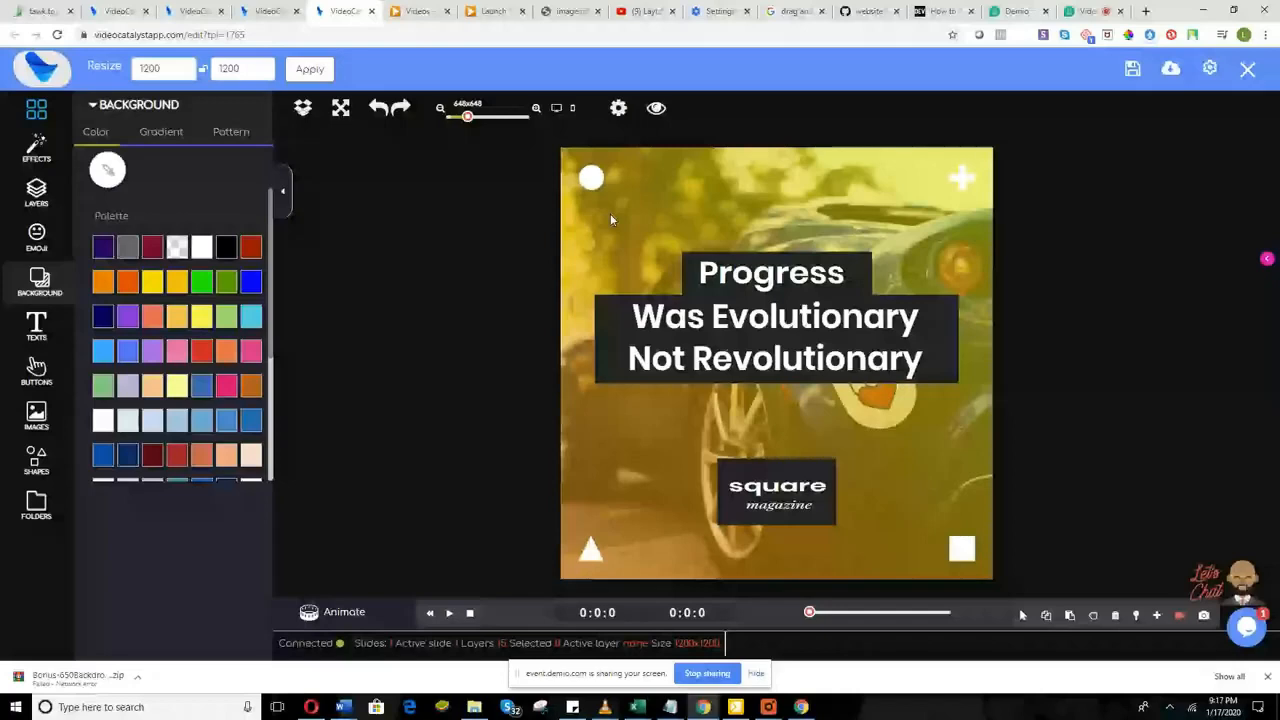
click(775, 340)
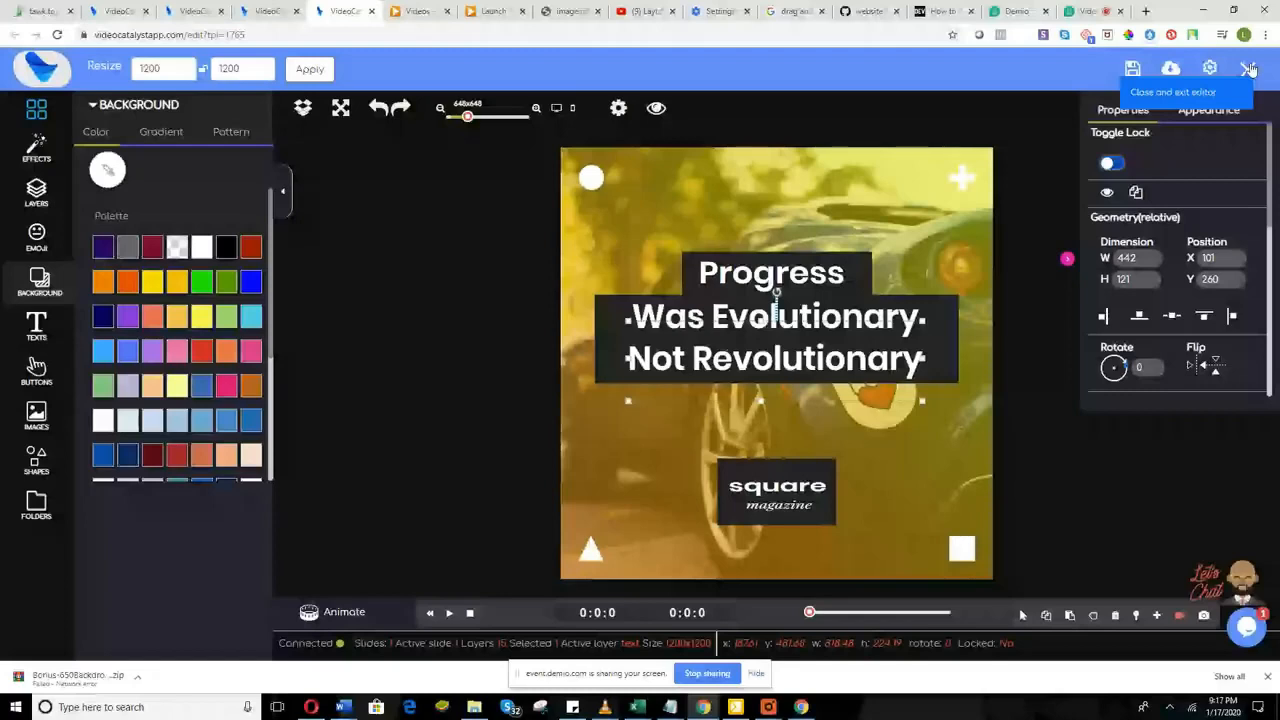
Step: Exit the editor and browse the ready-made templates such as THE BEST GYM and WORKOUT
click(1251, 68)
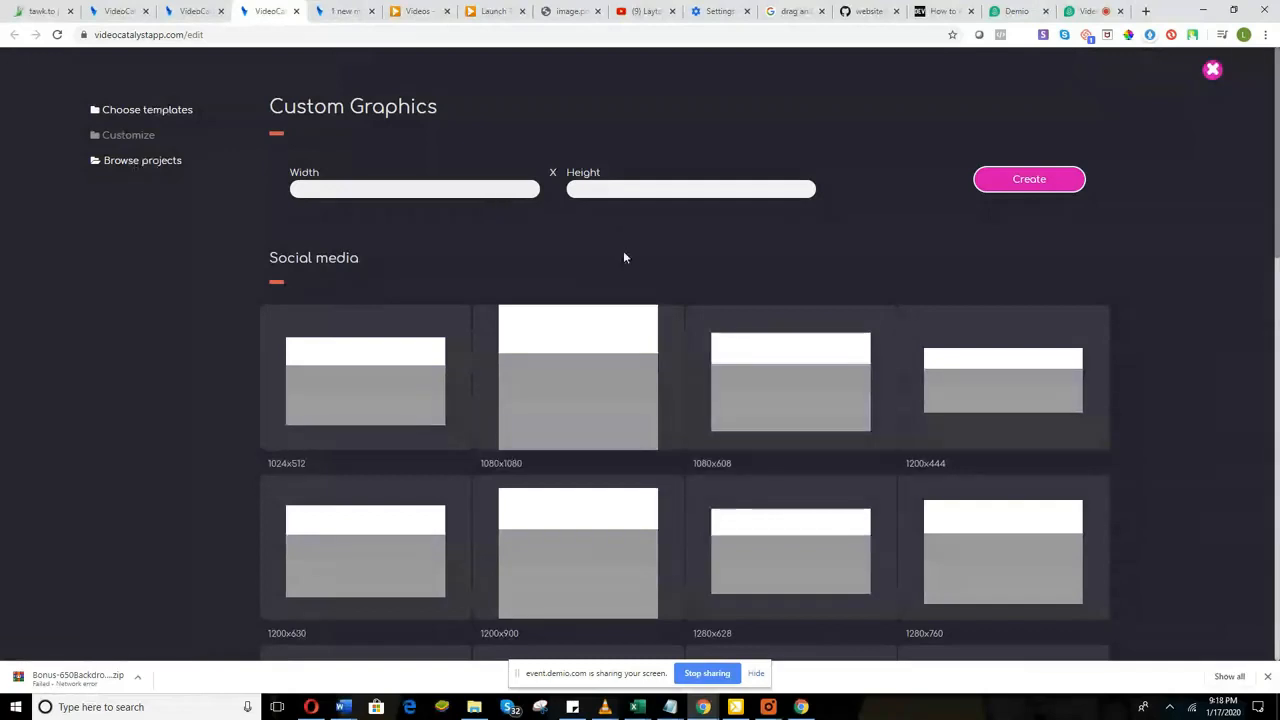
scroll(638, 340, down, 3)
scroll(641, 352, up, 3)
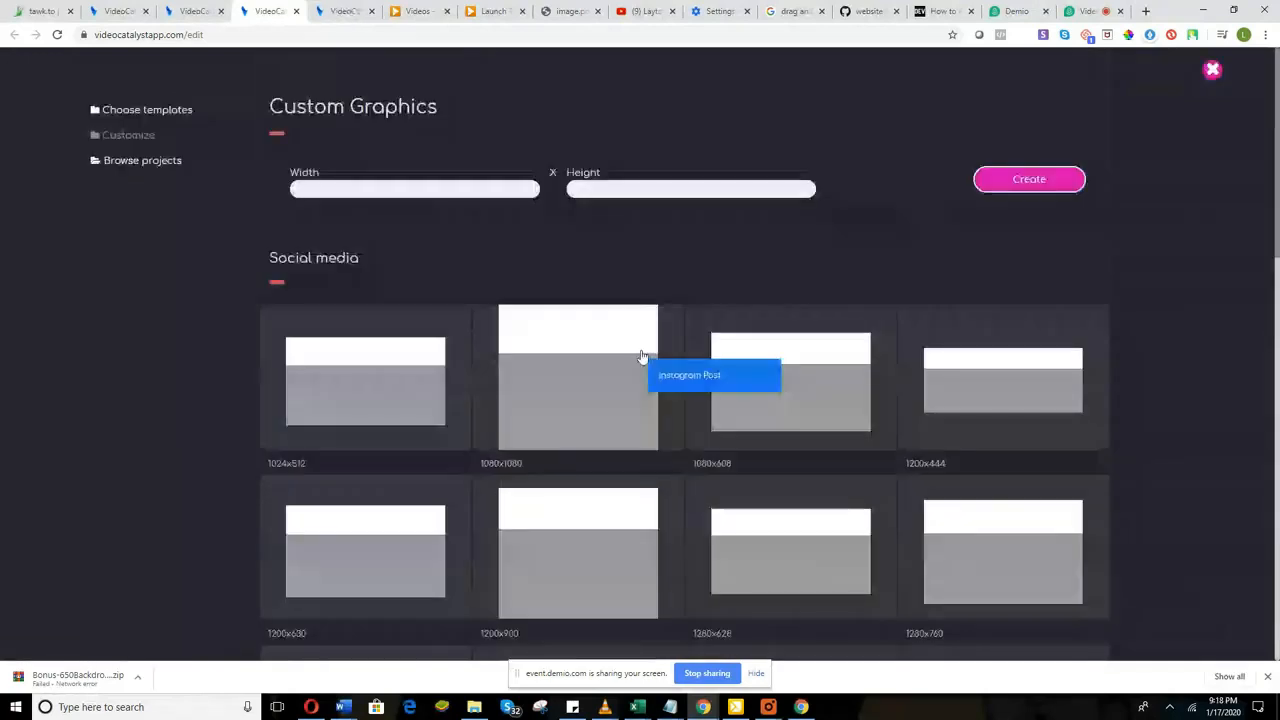
click(158, 117)
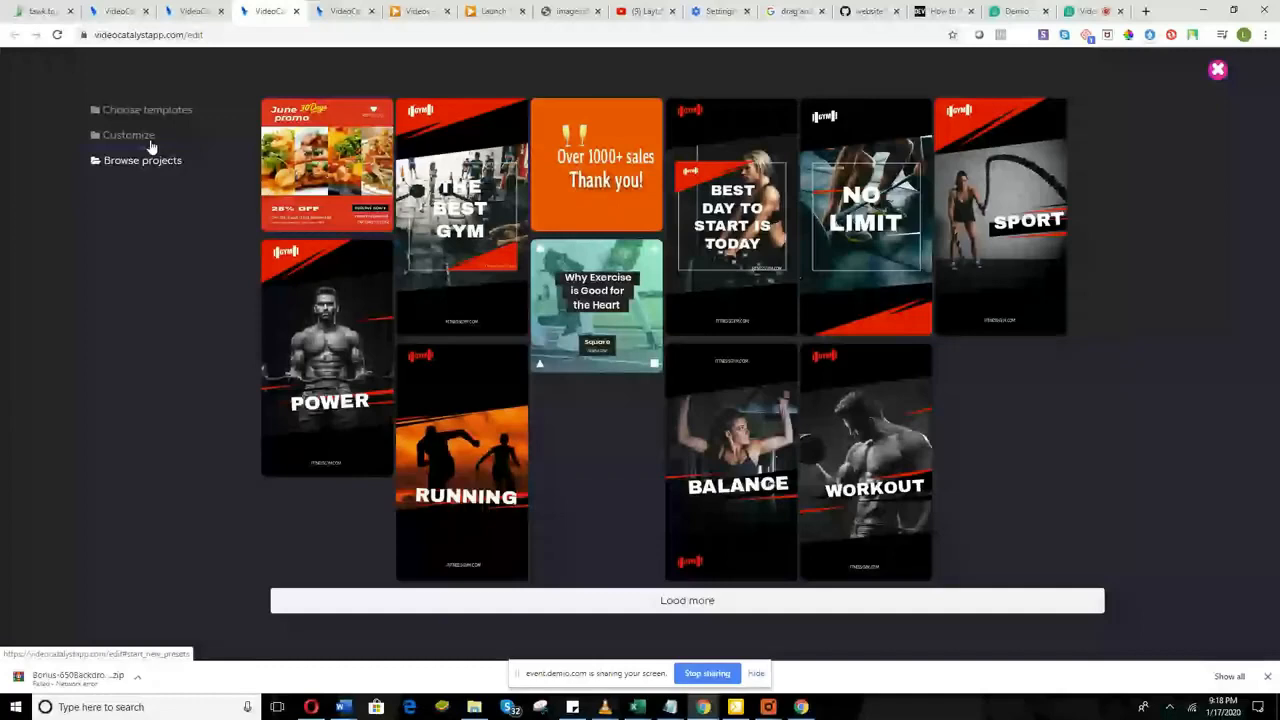
Step: Go to the Customize page and scroll through canvas sizes like 1024x512 and 1080x1080
click(150, 145)
scroll(507, 377, down, 4)
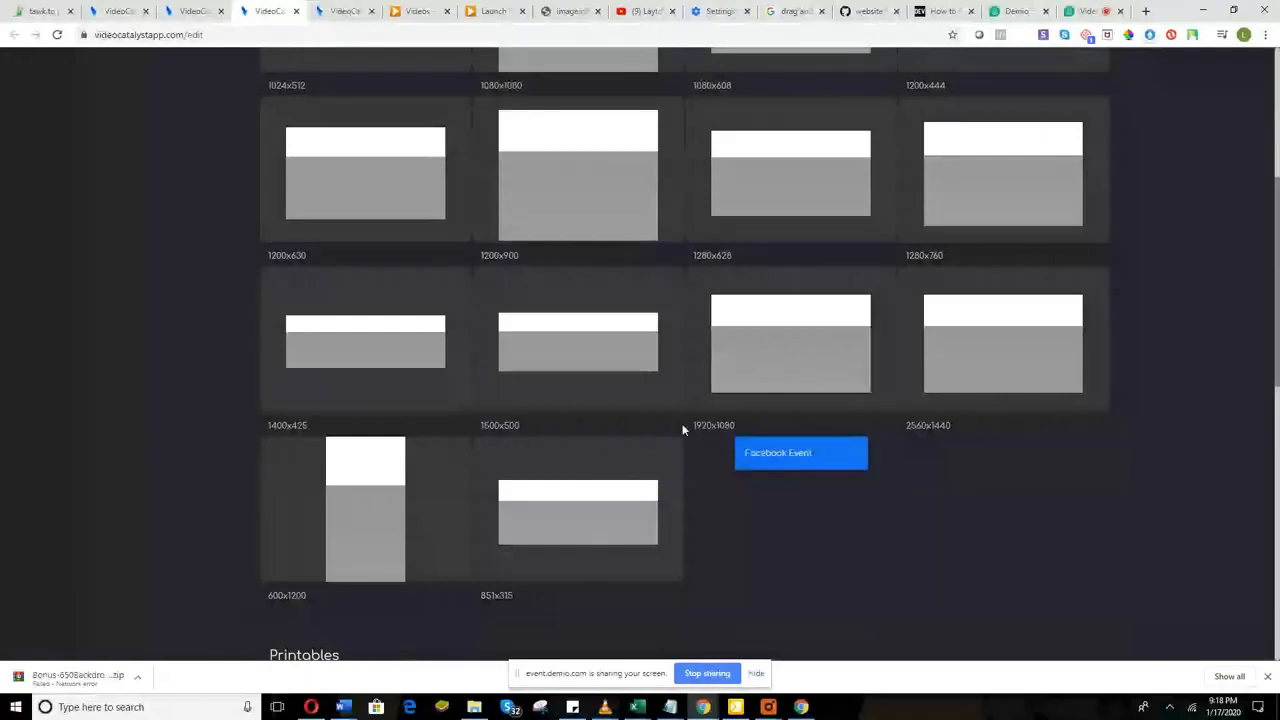
scroll(650, 460, up, 2)
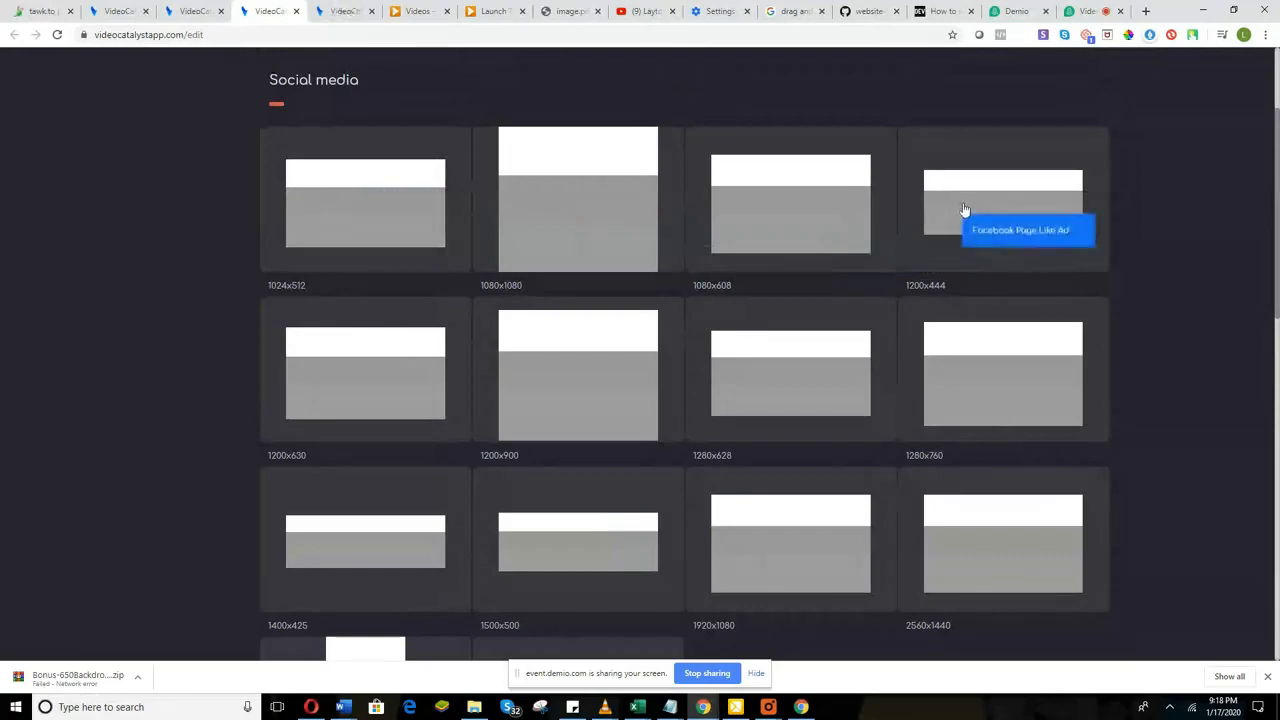
scroll(417, 400, down, 10)
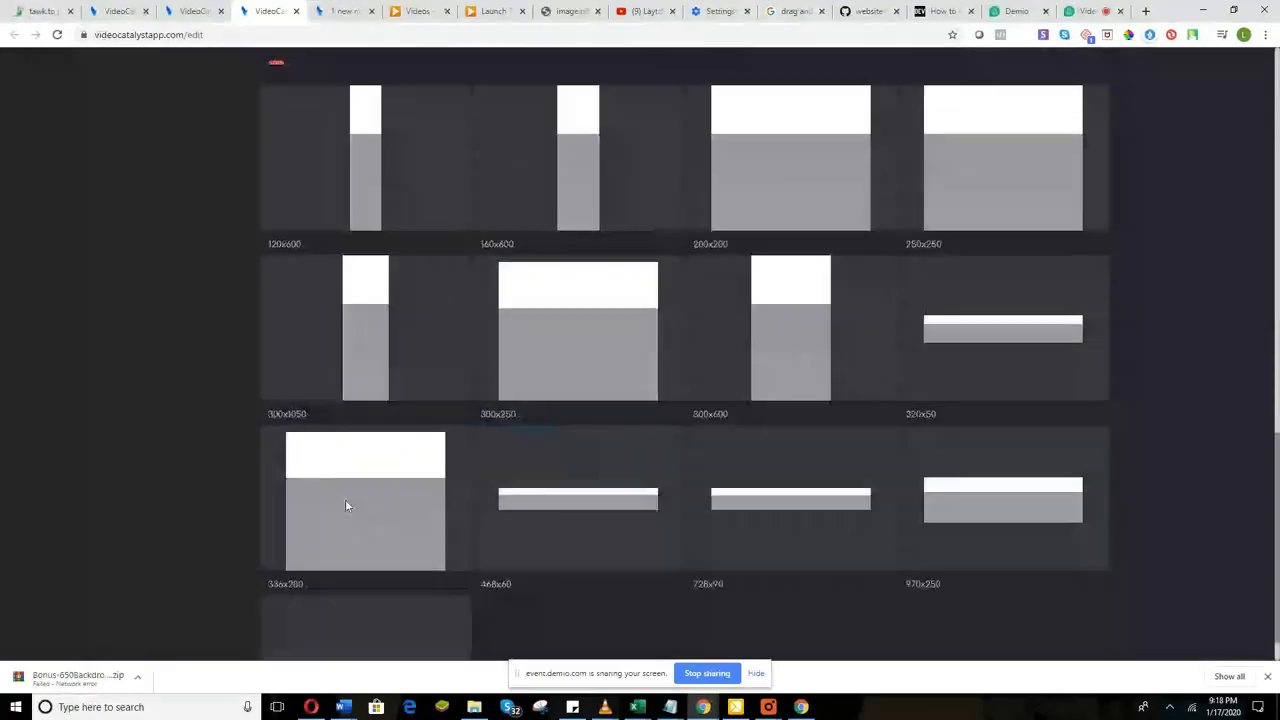
scroll(345, 505, up, 2)
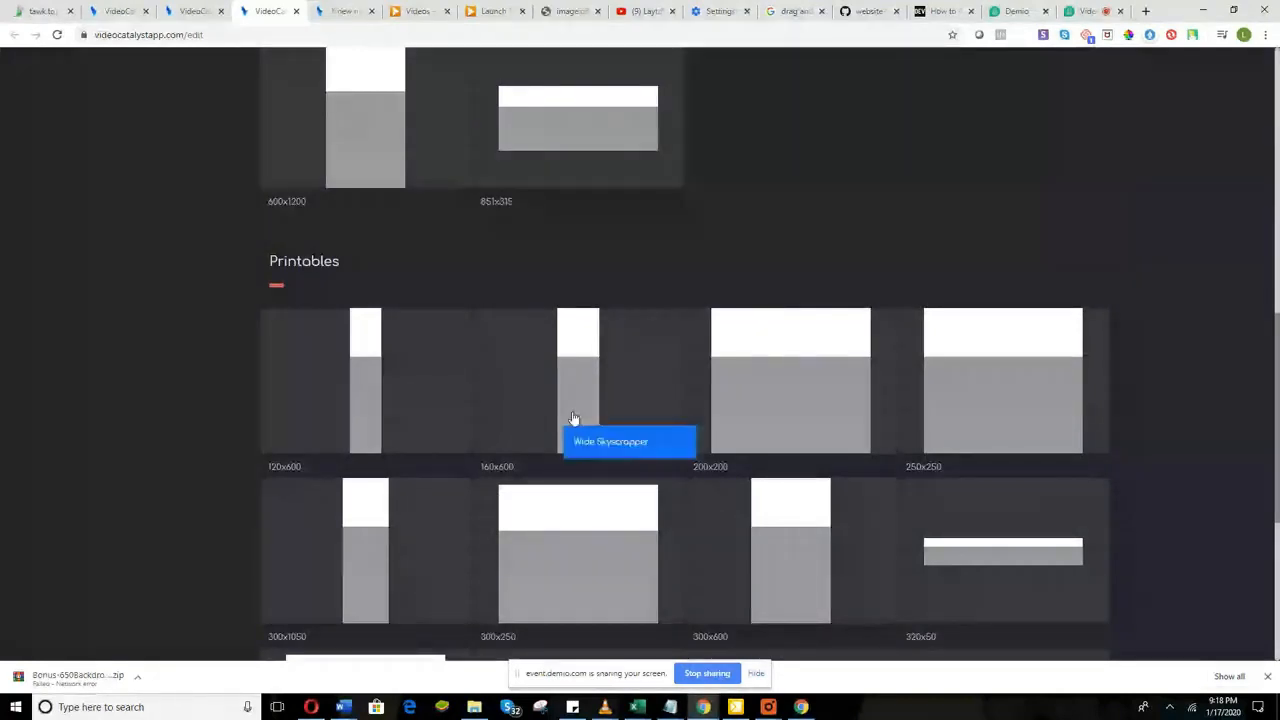
scroll(574, 418, up, 1)
scroll(787, 427, up, 10)
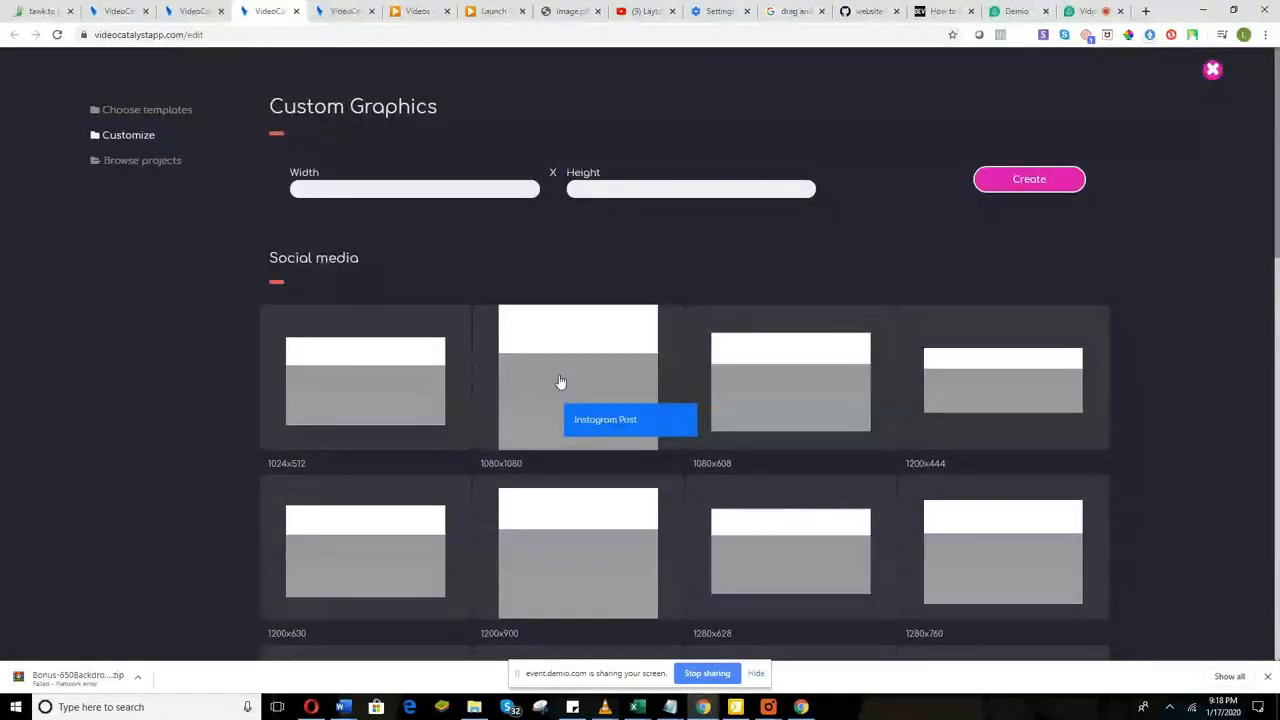
Step: Create a blank 1080x1080 Instagram Post canvas, then switch back to the dashboard tab
click(562, 381)
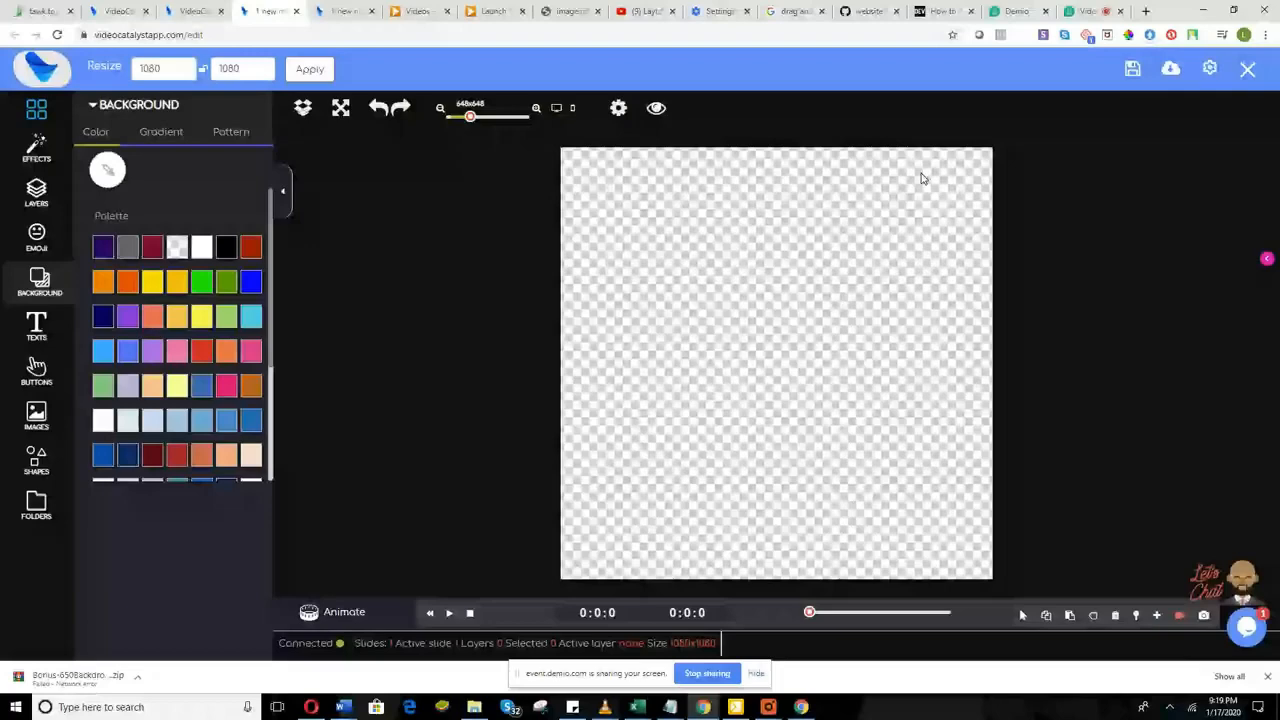
key(ctrl+shift+Tab)
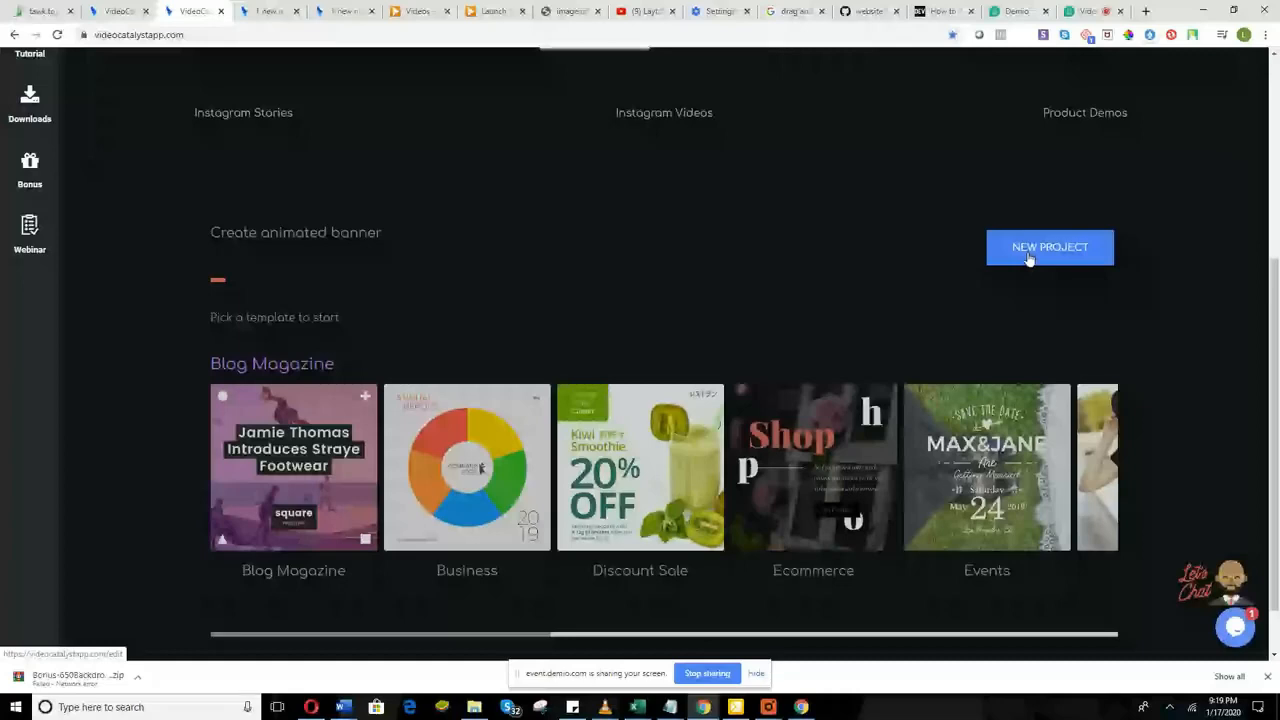
Step: Return to the blank 1080x1080 canvas tab and zoom the view out slightly
click(269, 8)
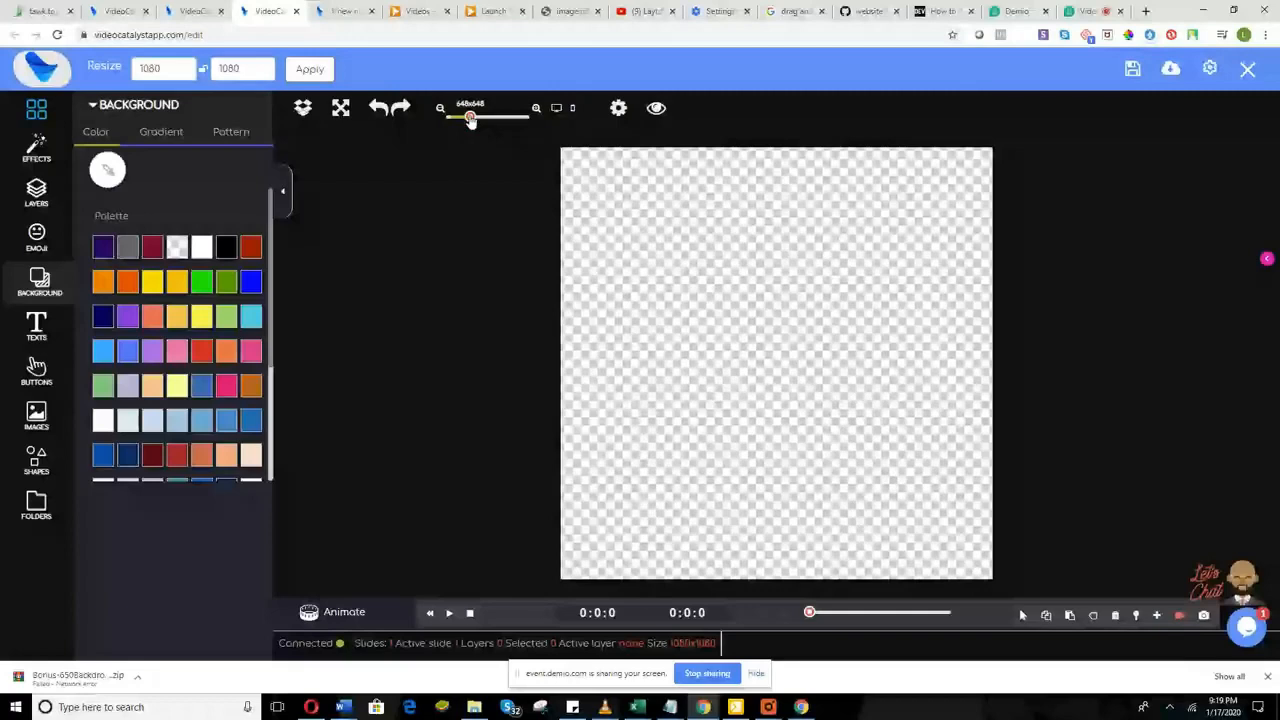
drag(471, 118, 474, 116)
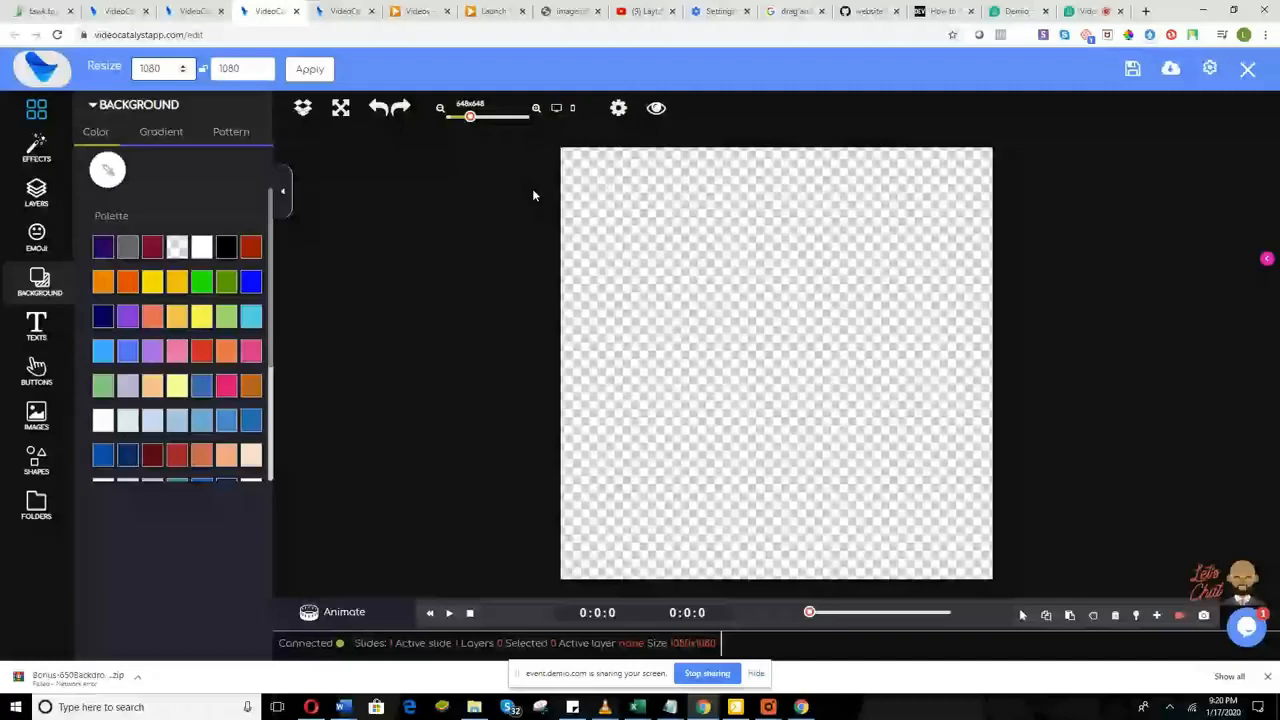
click(302, 107)
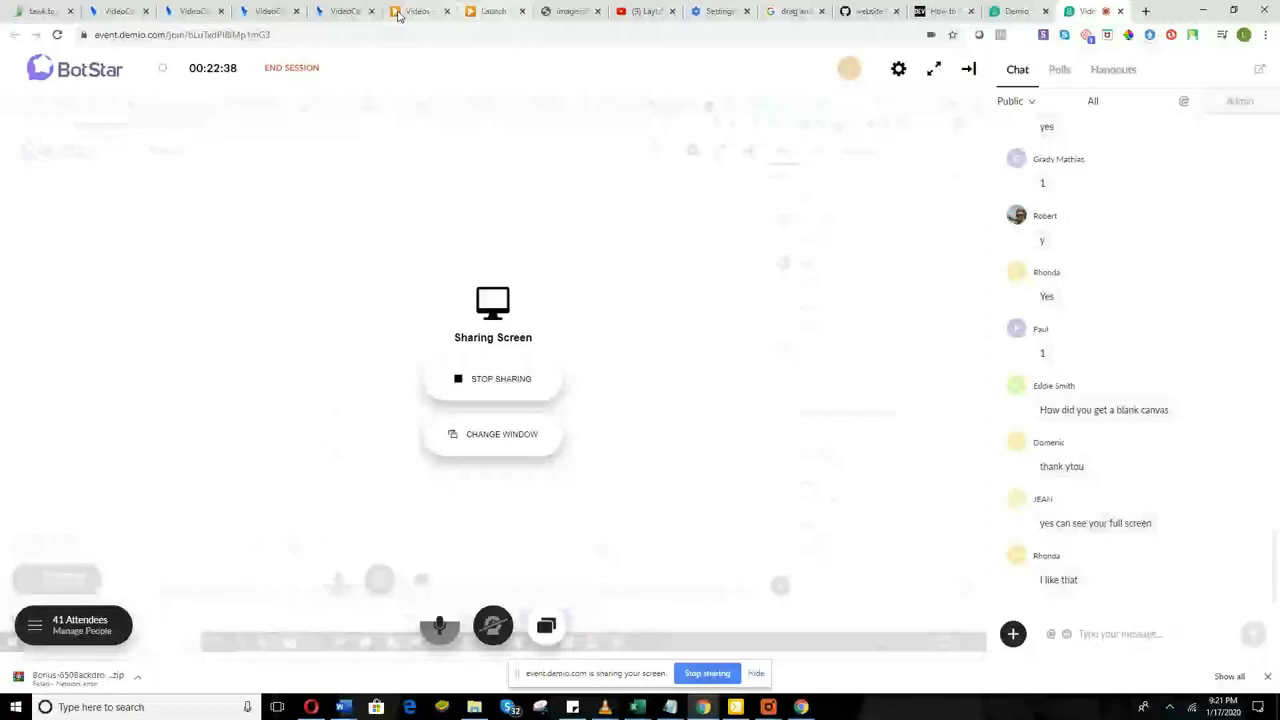
click(272, 11)
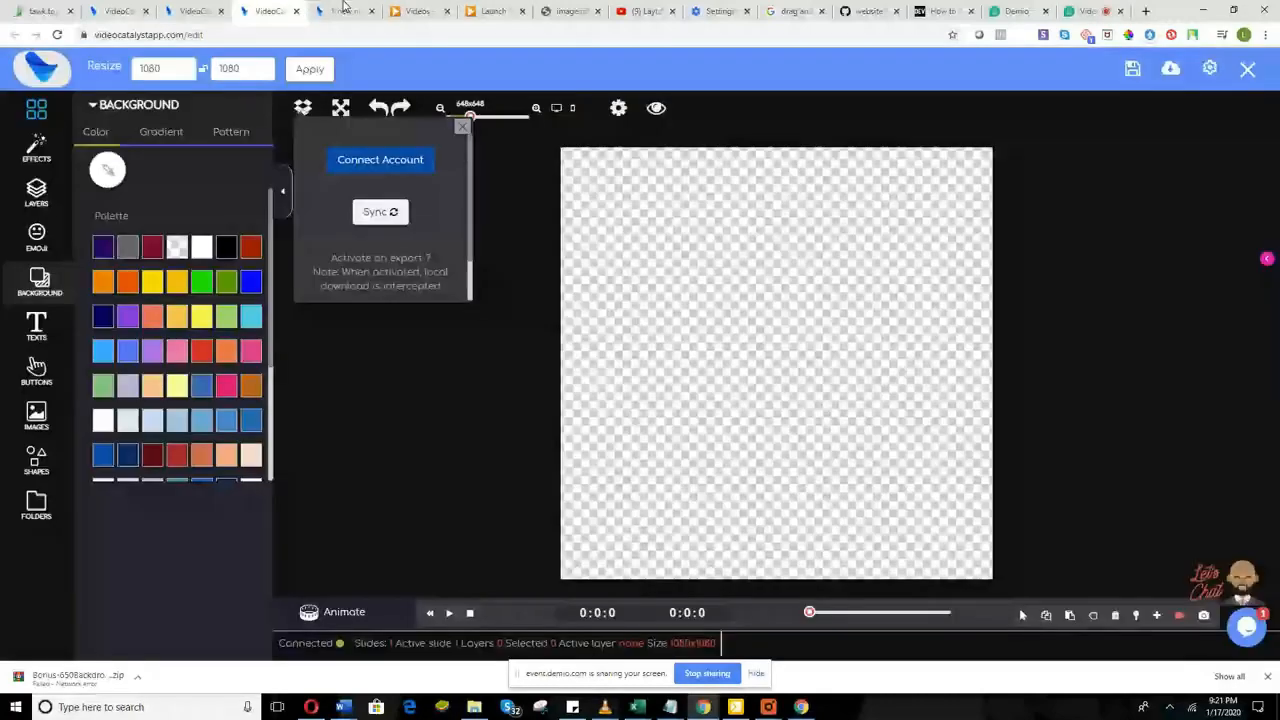
click(304, 108)
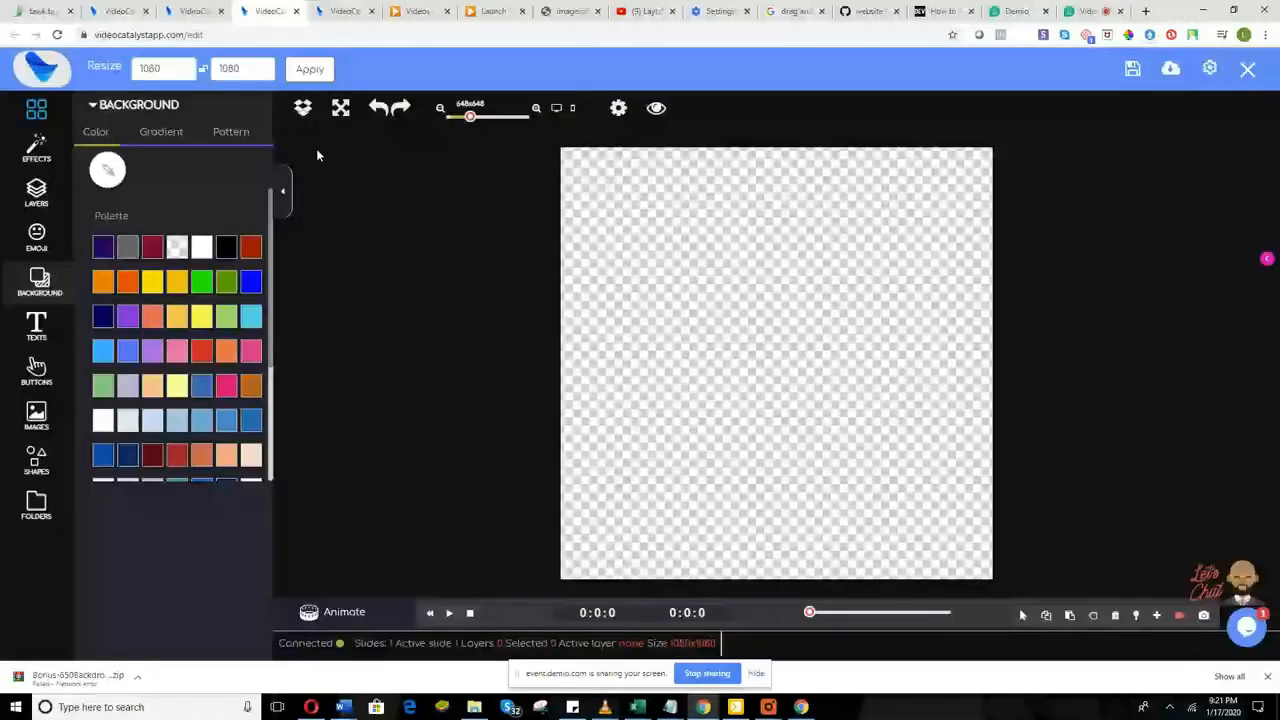
Step: Open the main project menu from the grid icon atop the left sidebar
click(40, 110)
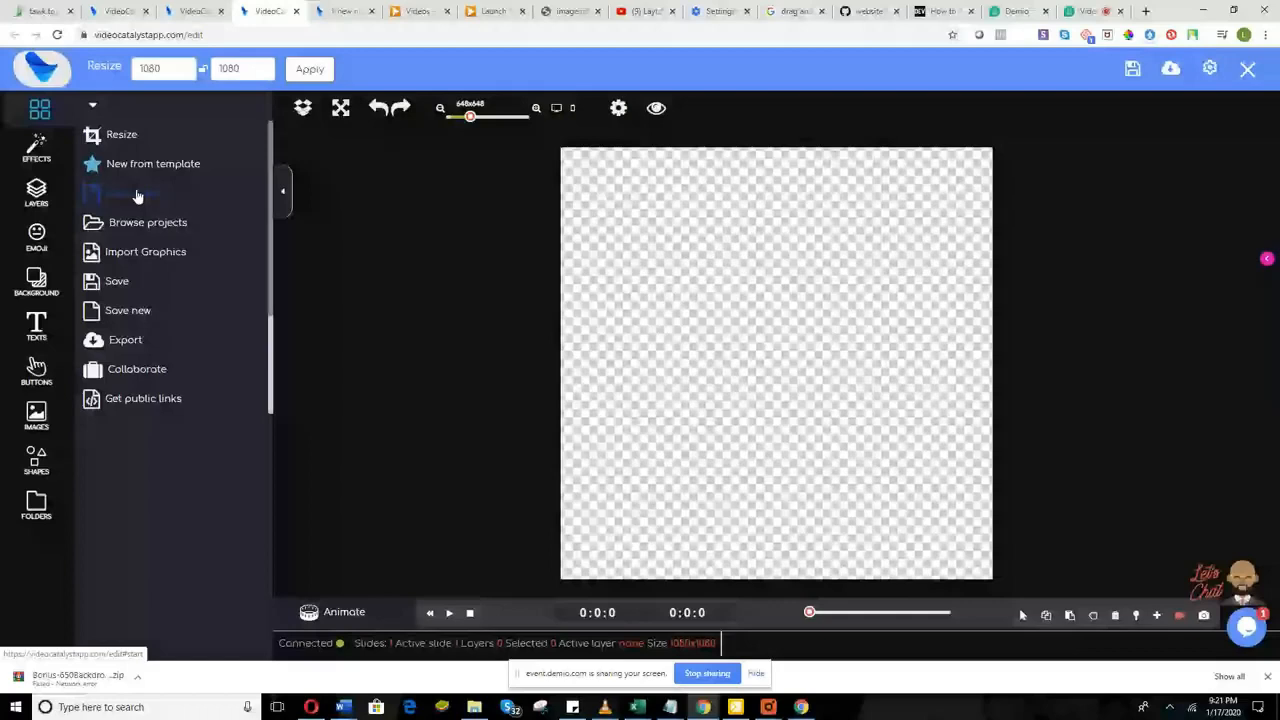
Step: Import the 'vm9 (1)' image into My Images, then switch to the Demio webinar tab
click(150, 256)
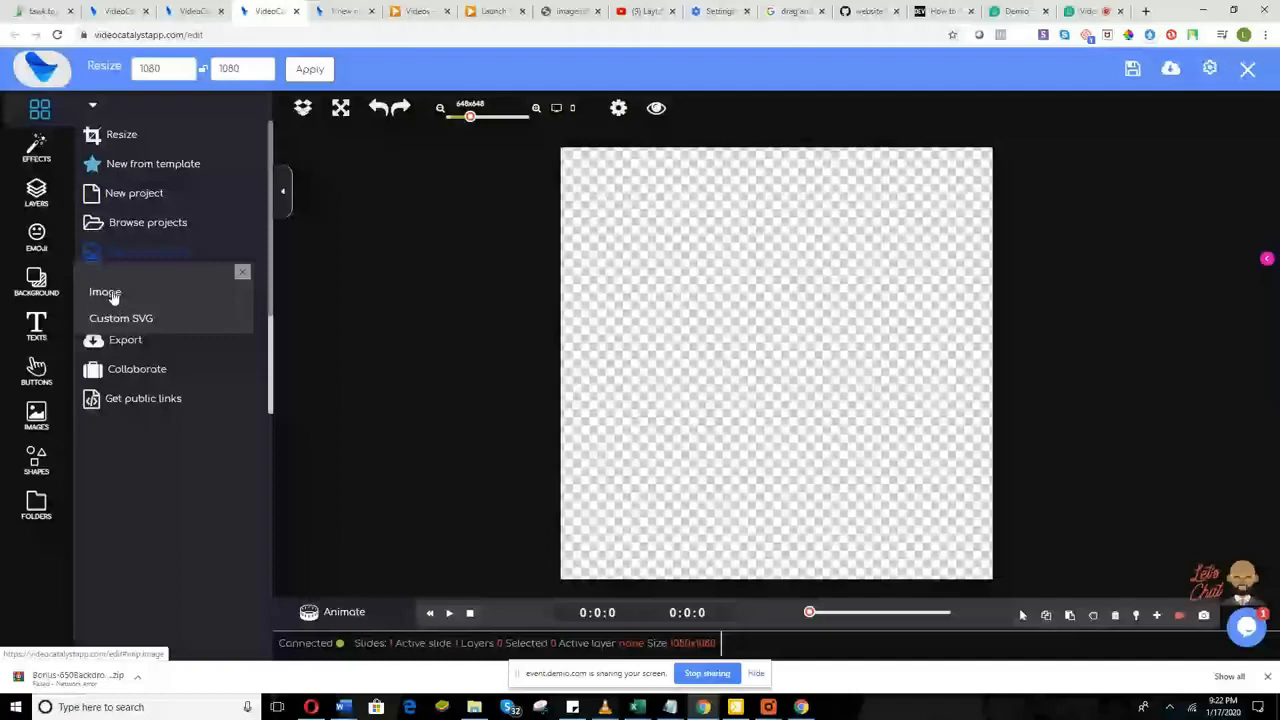
click(105, 292)
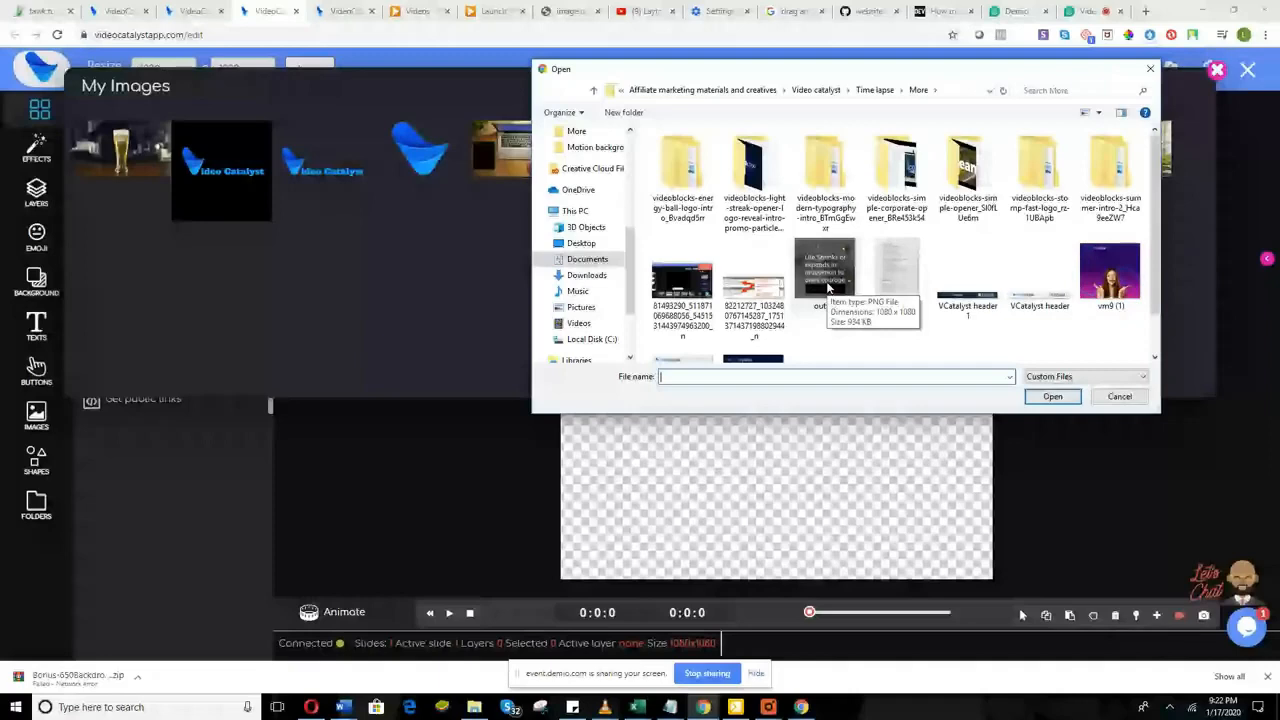
double_click(1090, 287)
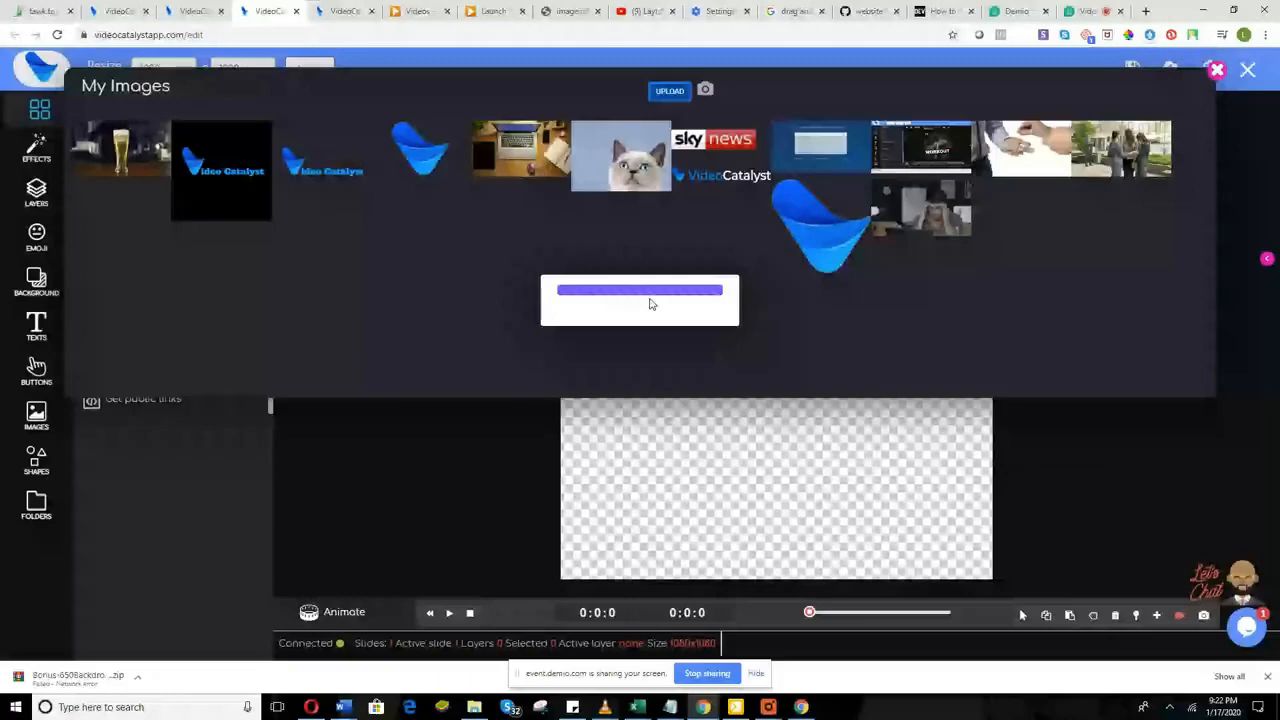
click(1081, 11)
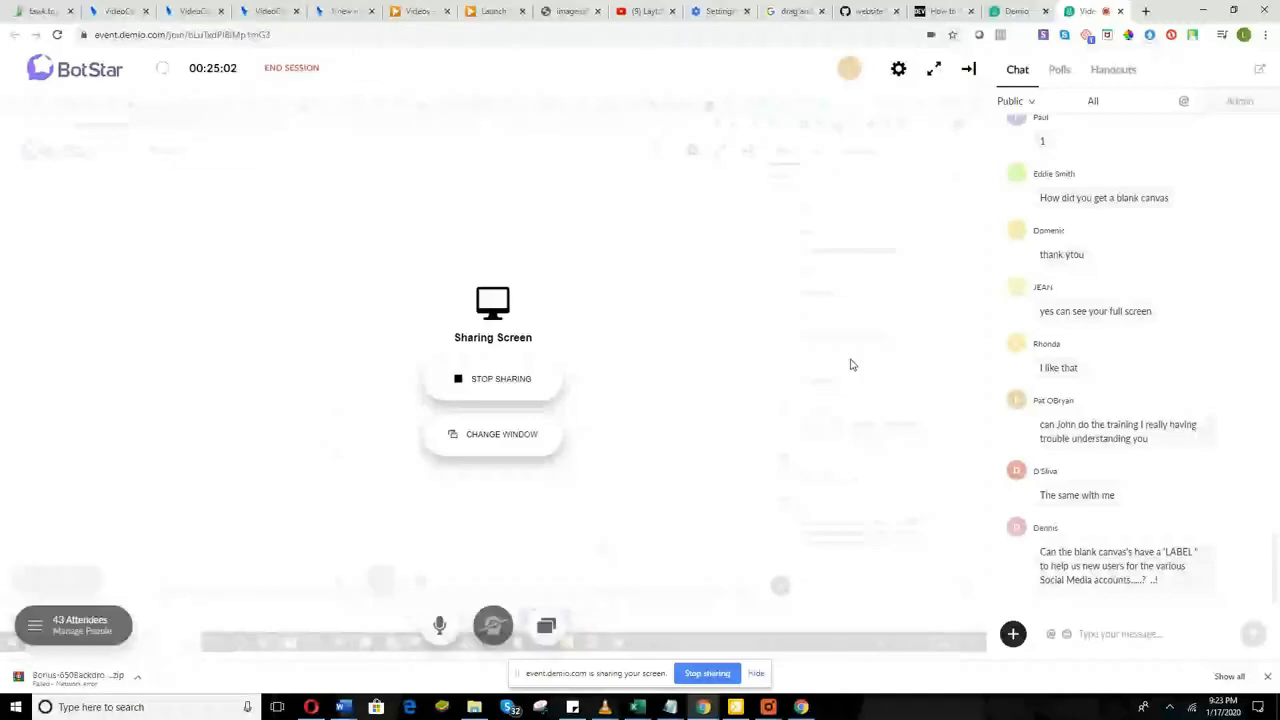
Step: Return to the Video Catalyst editor showing the uploaded promo image in My Images
click(289, 10)
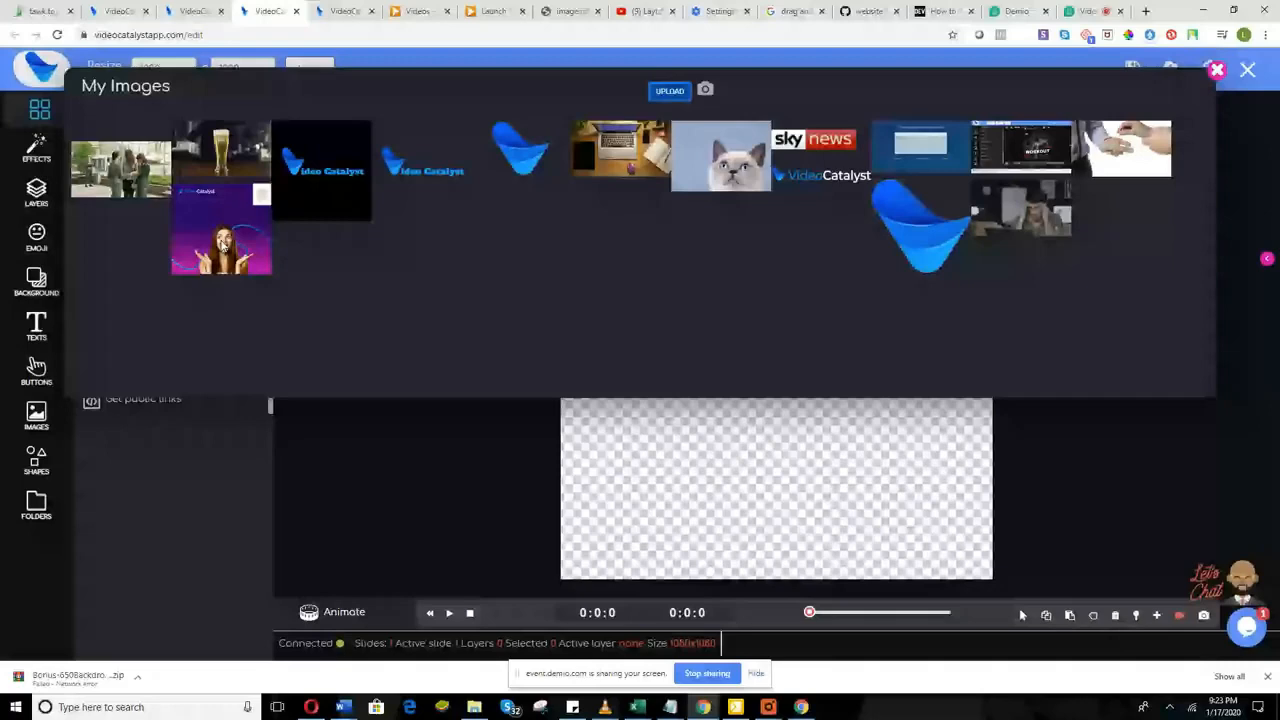
Step: Place the purple promo image on the 1080x1080 canvas and save the project as new
click(224, 247)
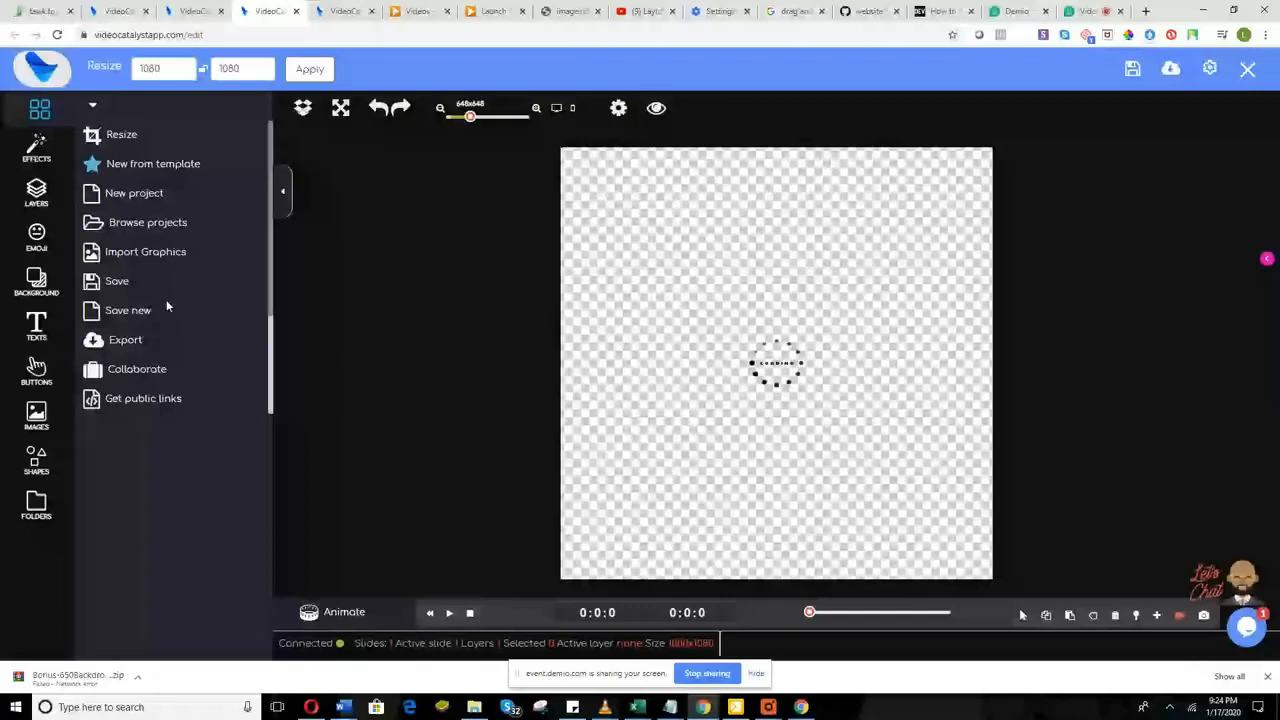
click(116, 285)
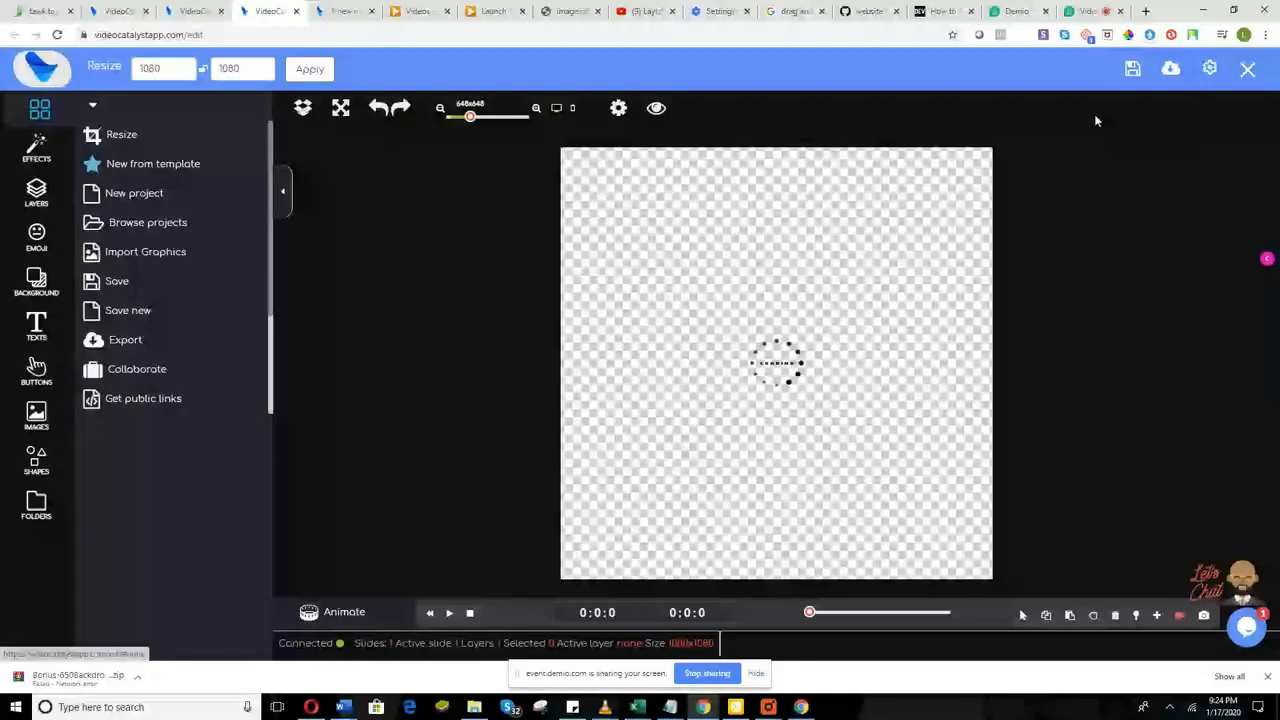
click(127, 316)
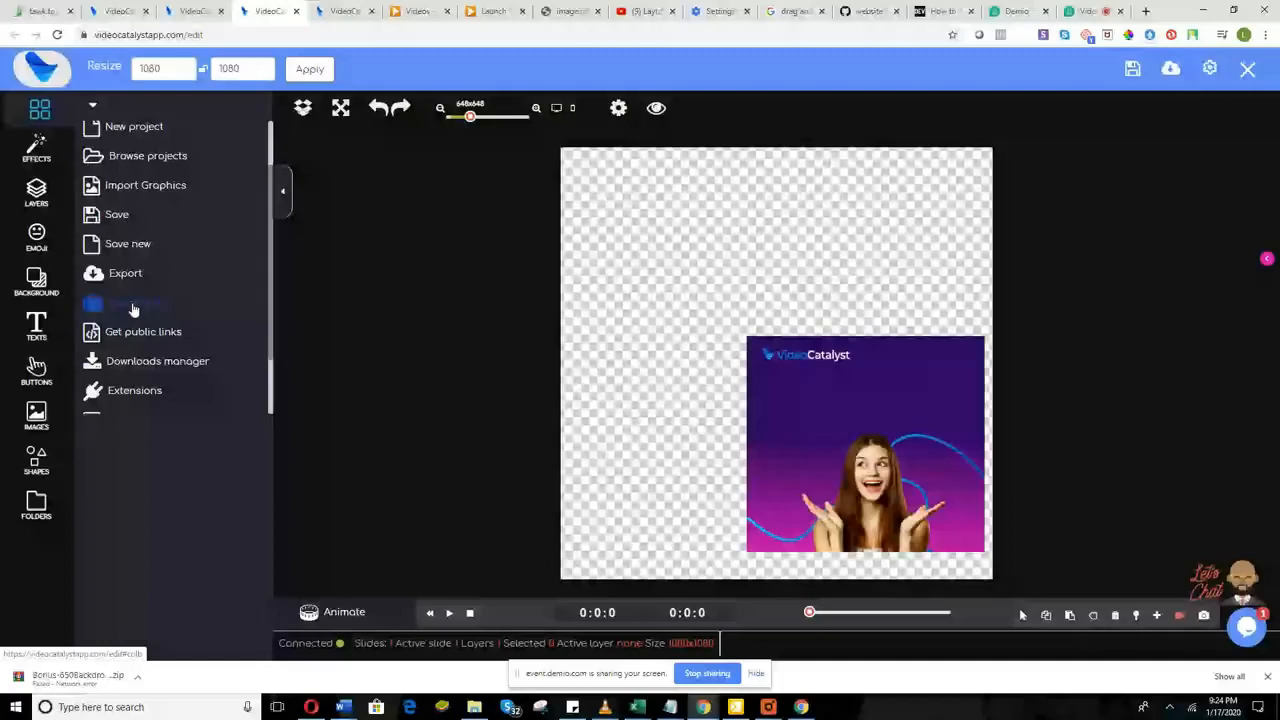
Step: Centre the promo image and stretch its corners until it fully covers the 1080x1080 canvas
click(784, 429)
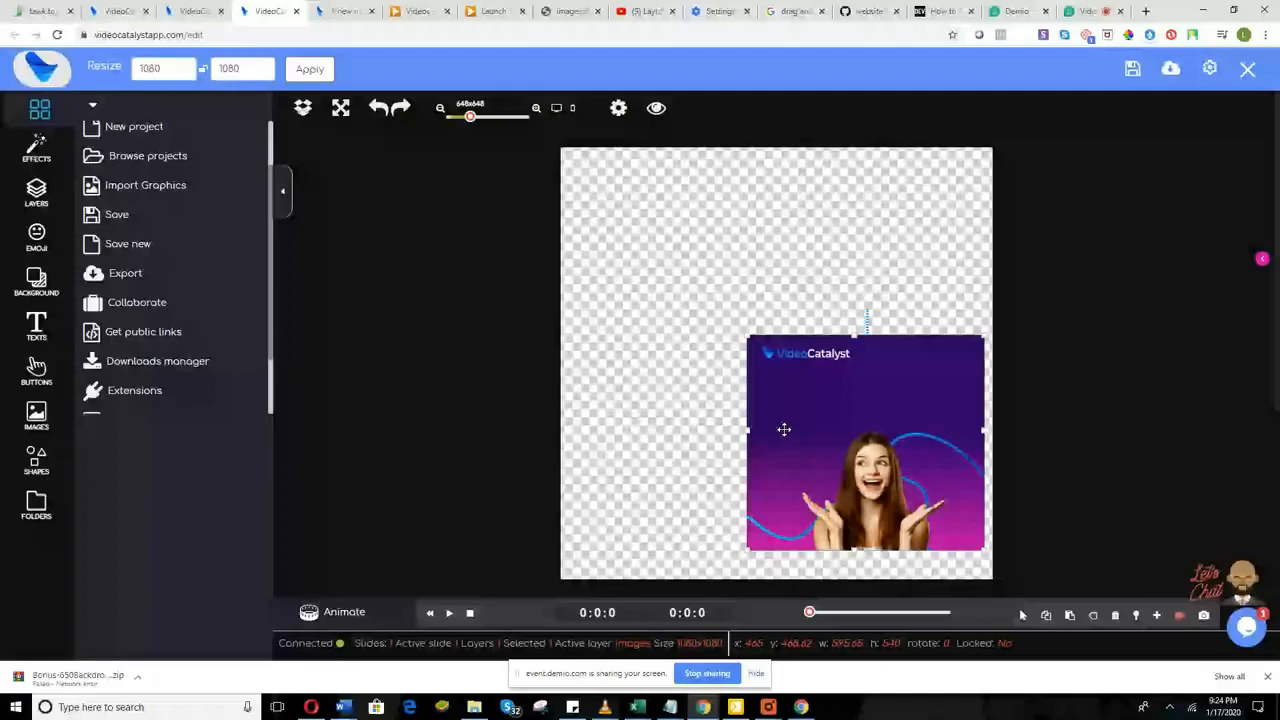
drag(784, 429, 697, 352)
drag(897, 473, 941, 527)
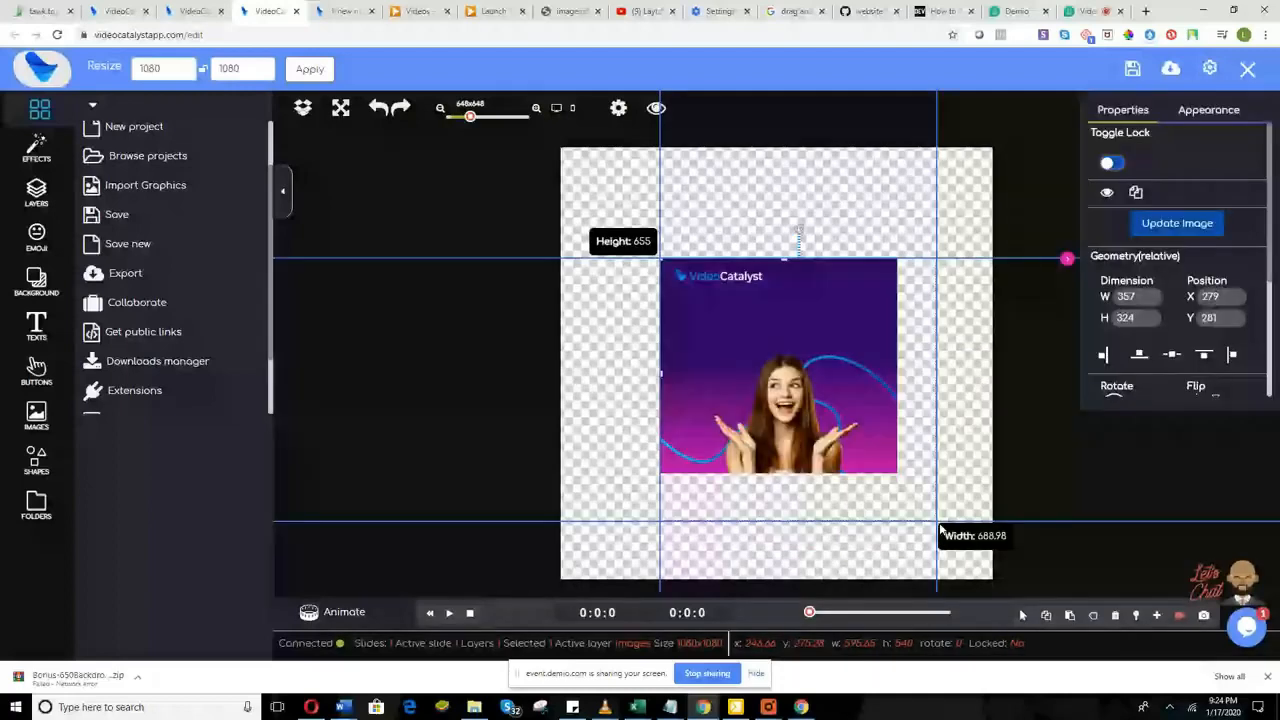
drag(941, 527, 936, 549)
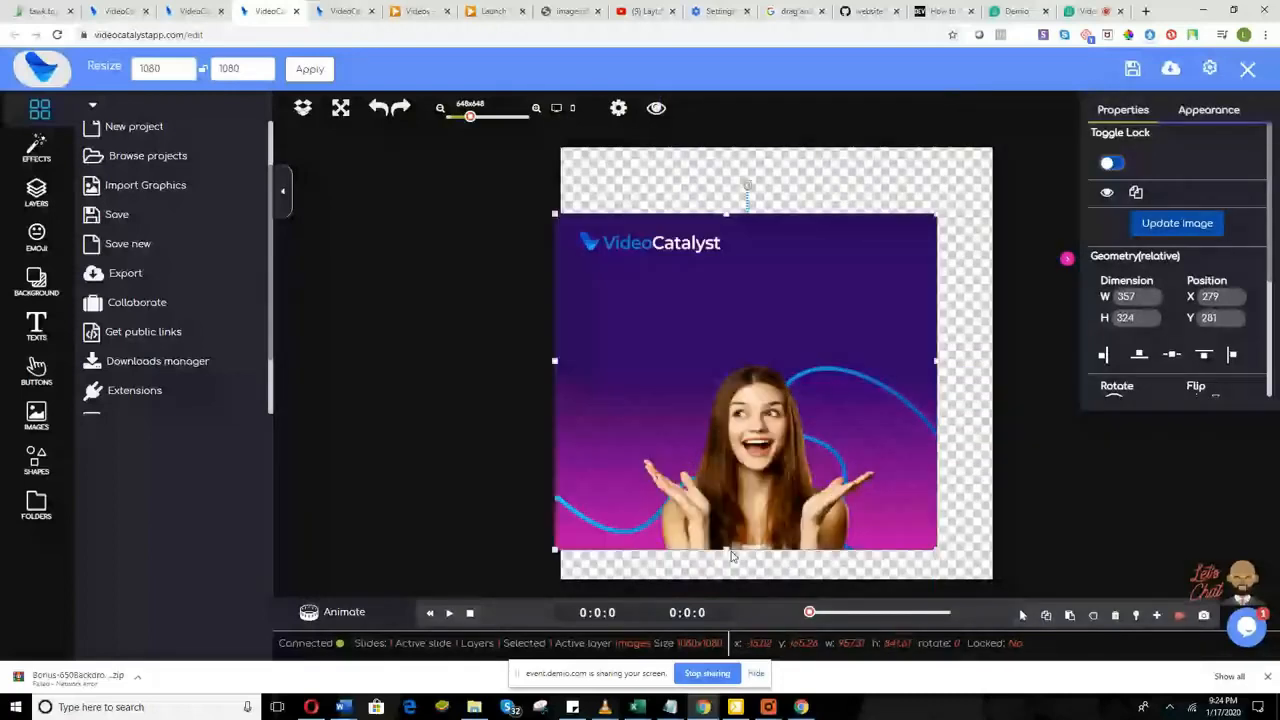
drag(992, 213, 994, 157)
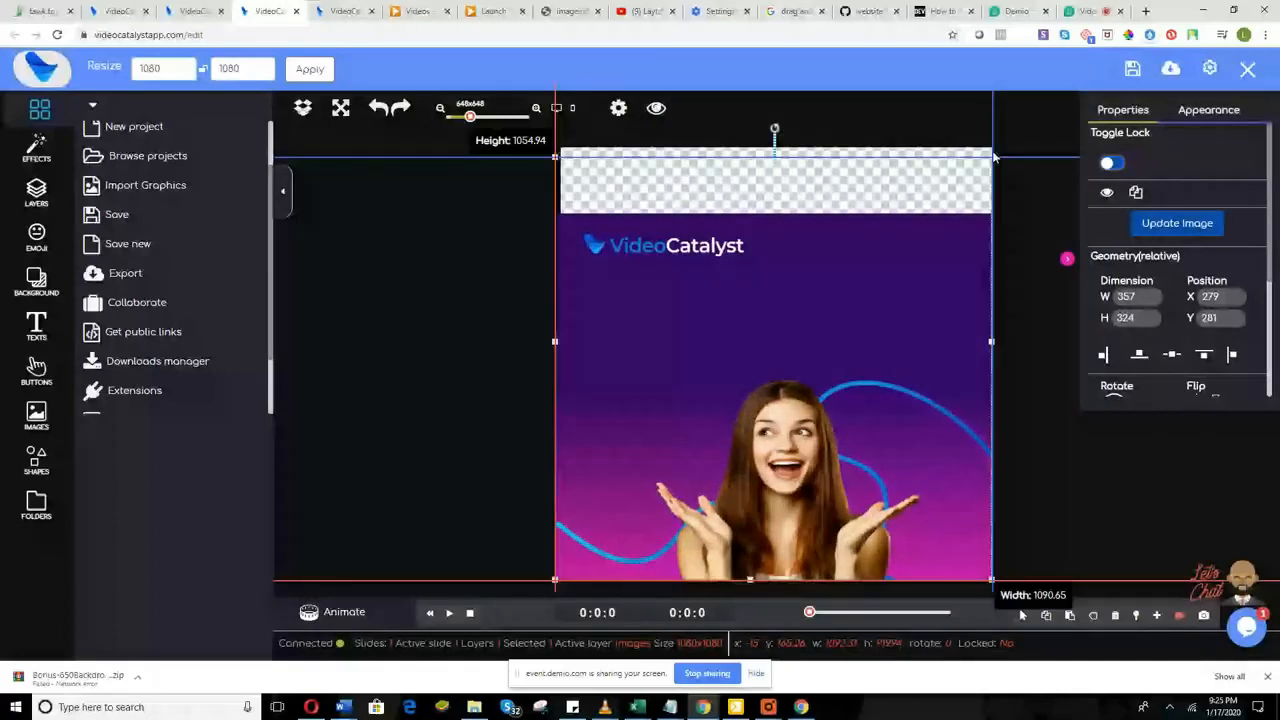
drag(994, 157, 978, 147)
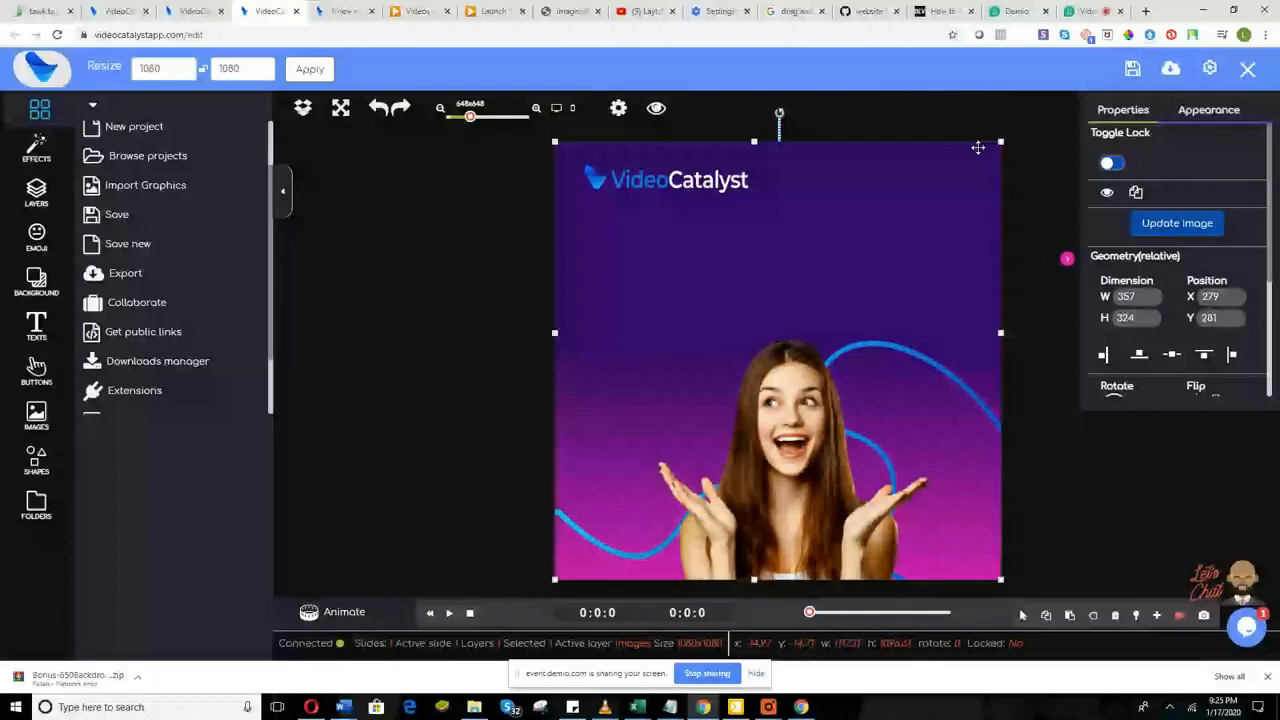
drag(1000, 142, 1000, 136)
drag(1000, 579, 1000, 583)
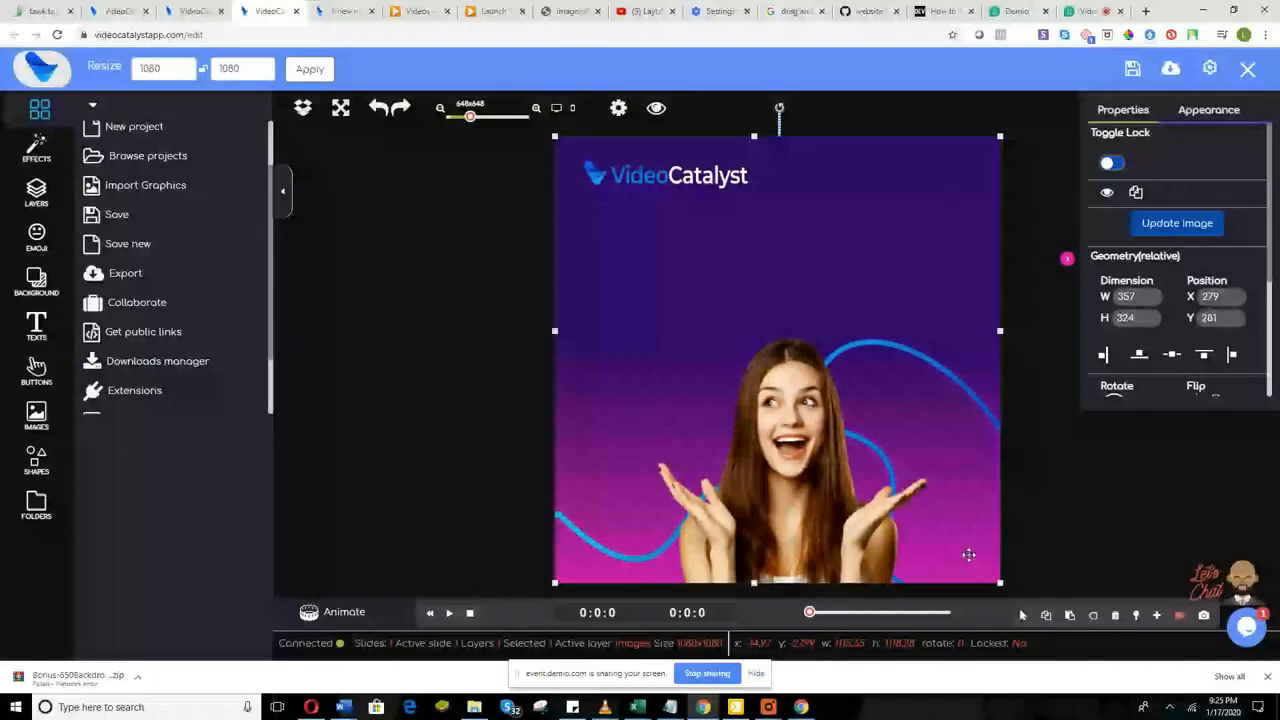
Step: Open the Downloads list and refresh it, reaching the empty Document properties form
scroll(174, 304, down, 1)
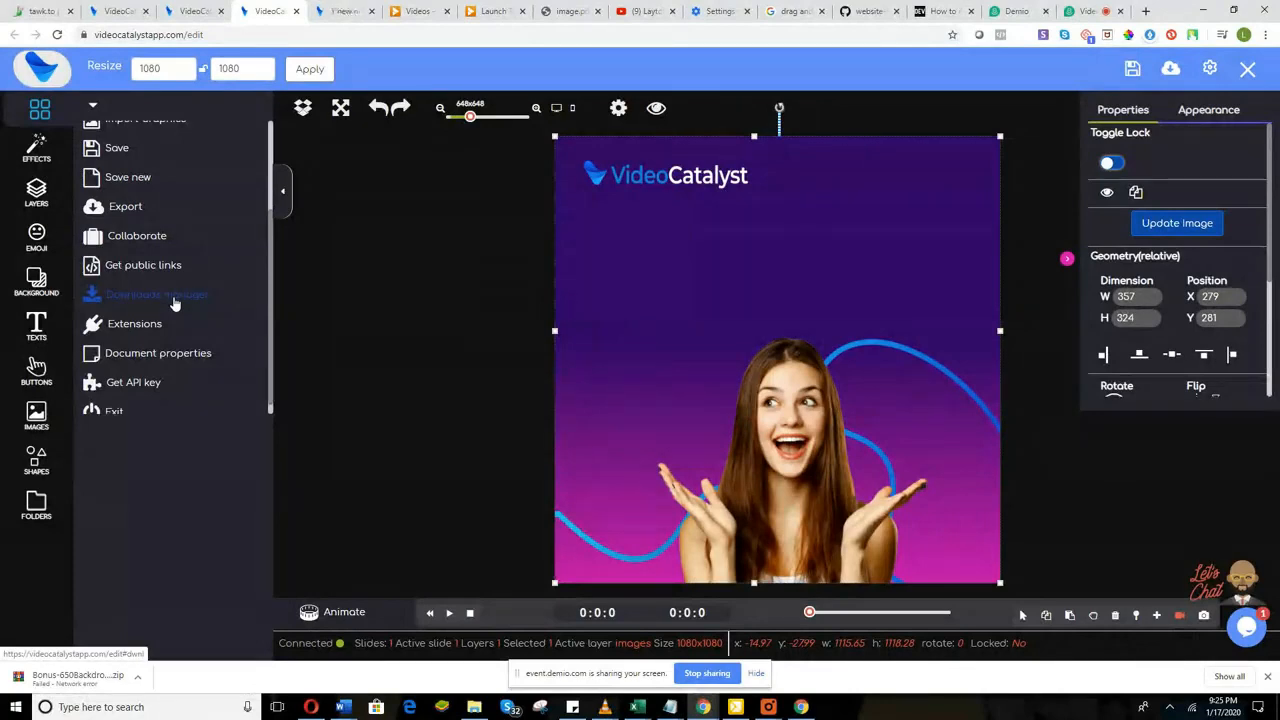
click(175, 304)
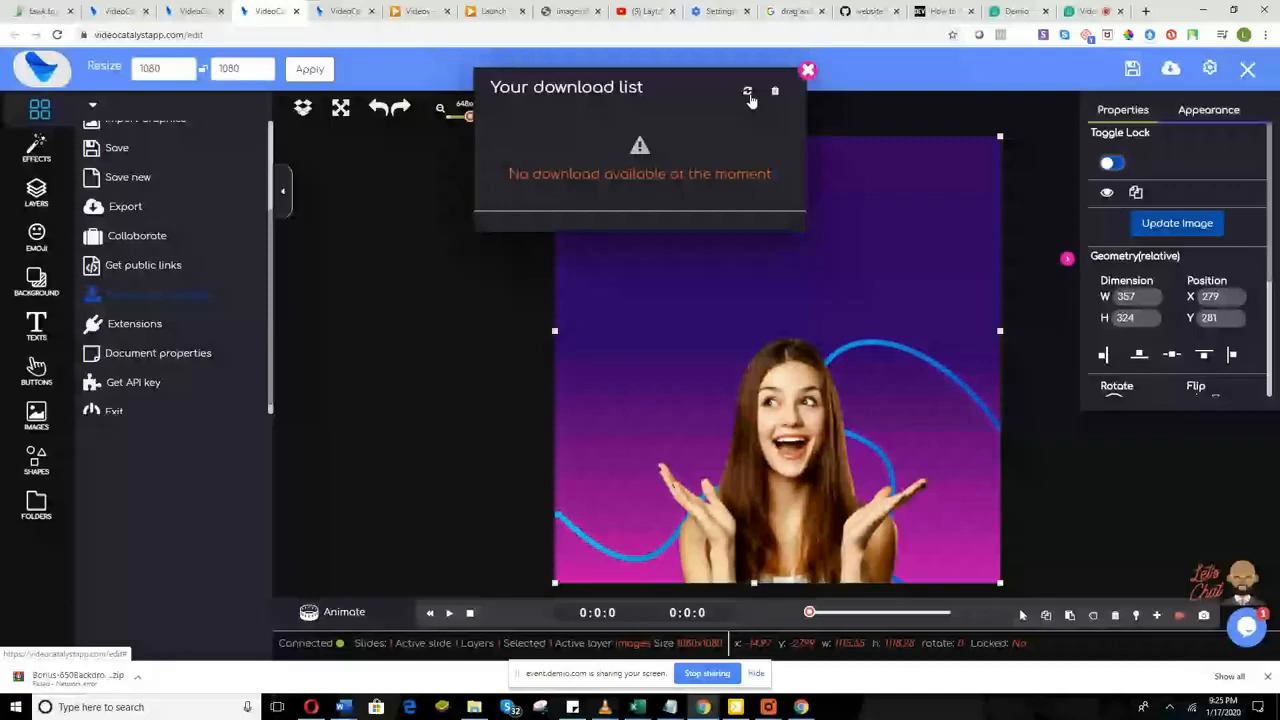
click(748, 93)
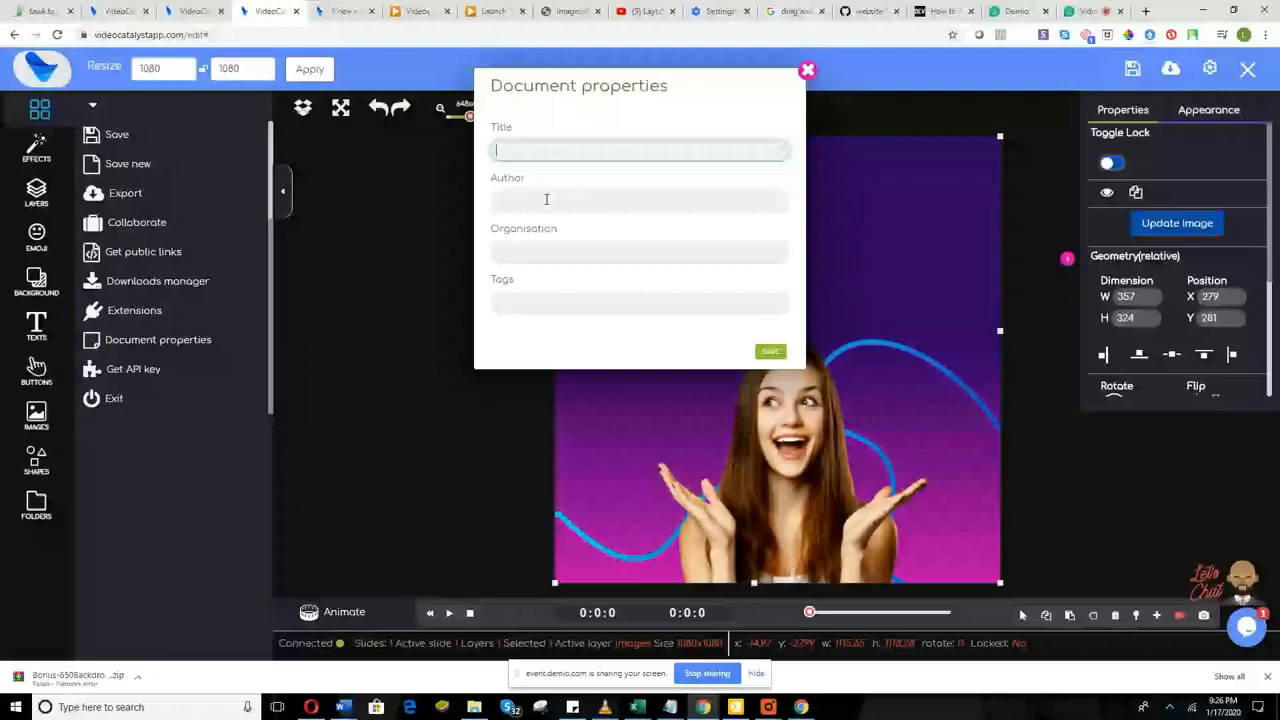
Step: Close Document properties, look at Collaborate and the Demio webinar tab, then return to the editor
click(808, 70)
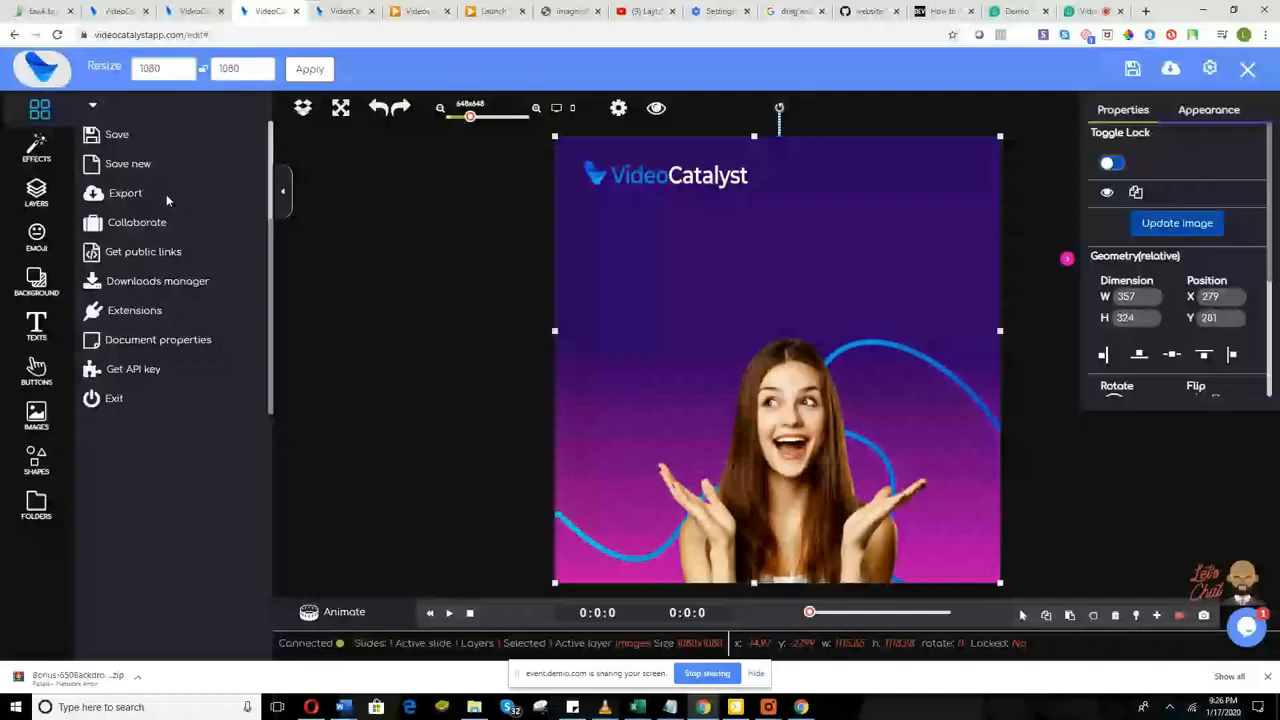
click(150, 228)
click(1082, 12)
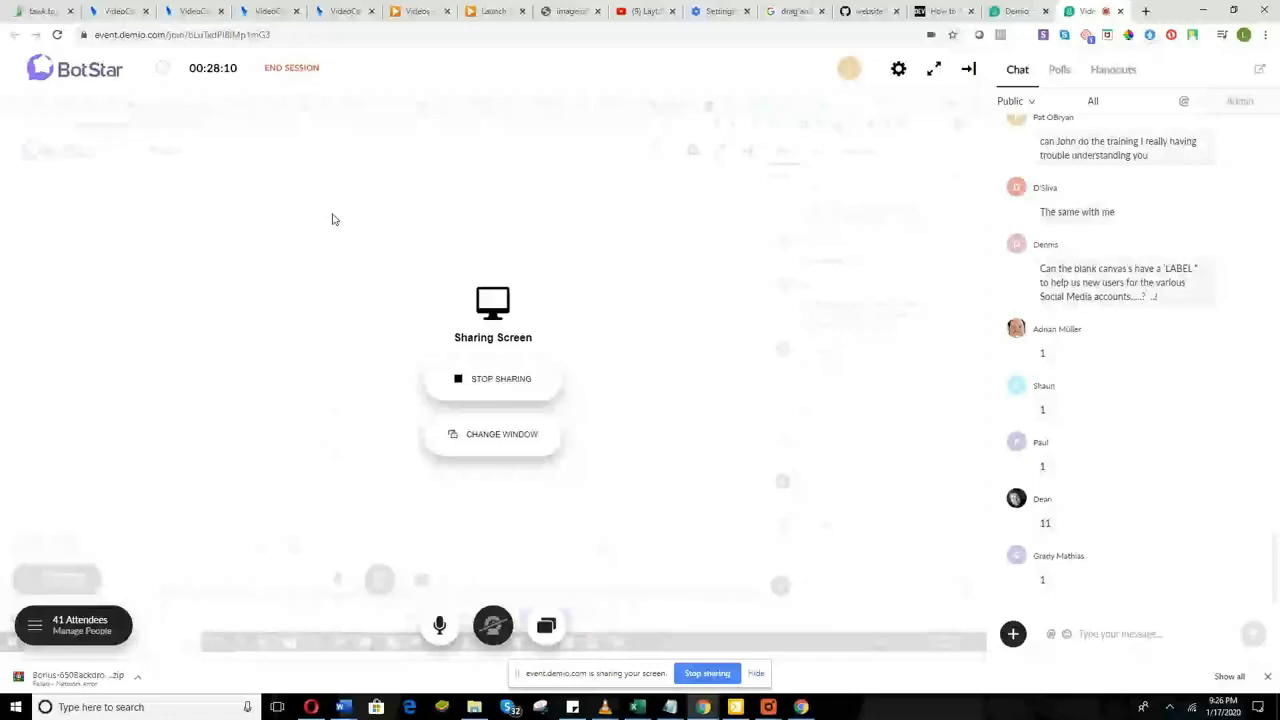
key(ctrl+4)
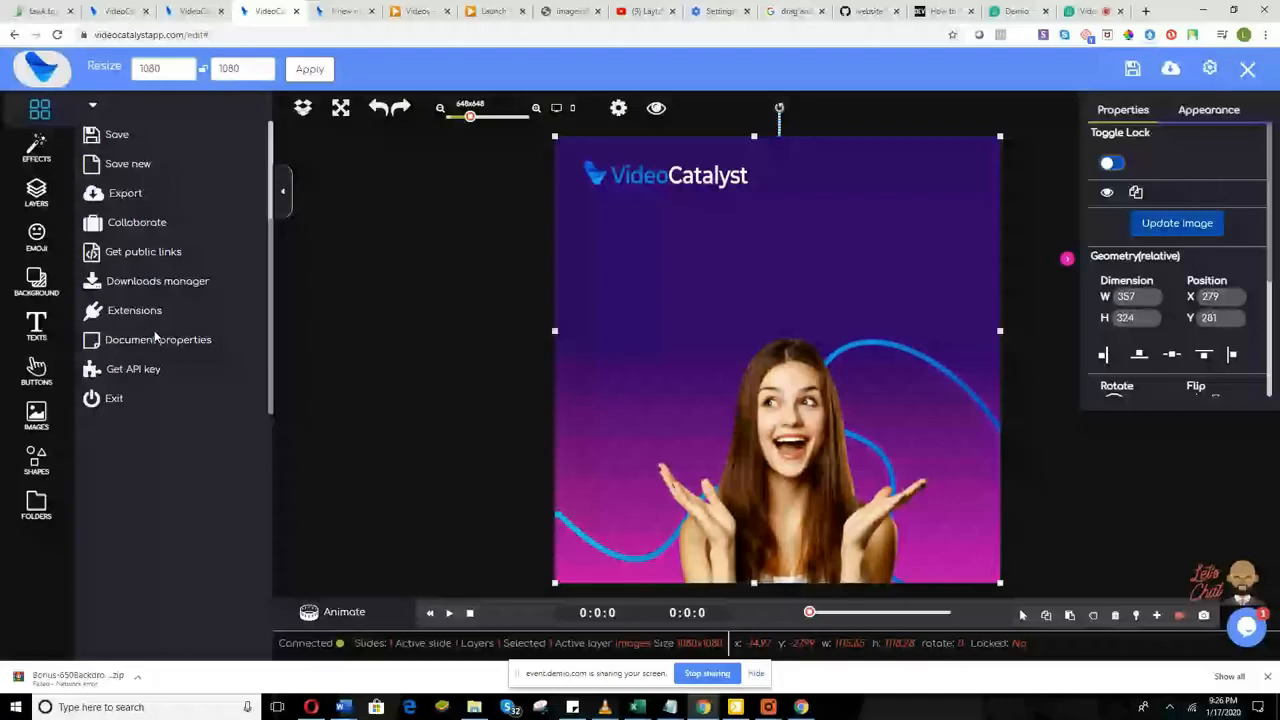
click(142, 370)
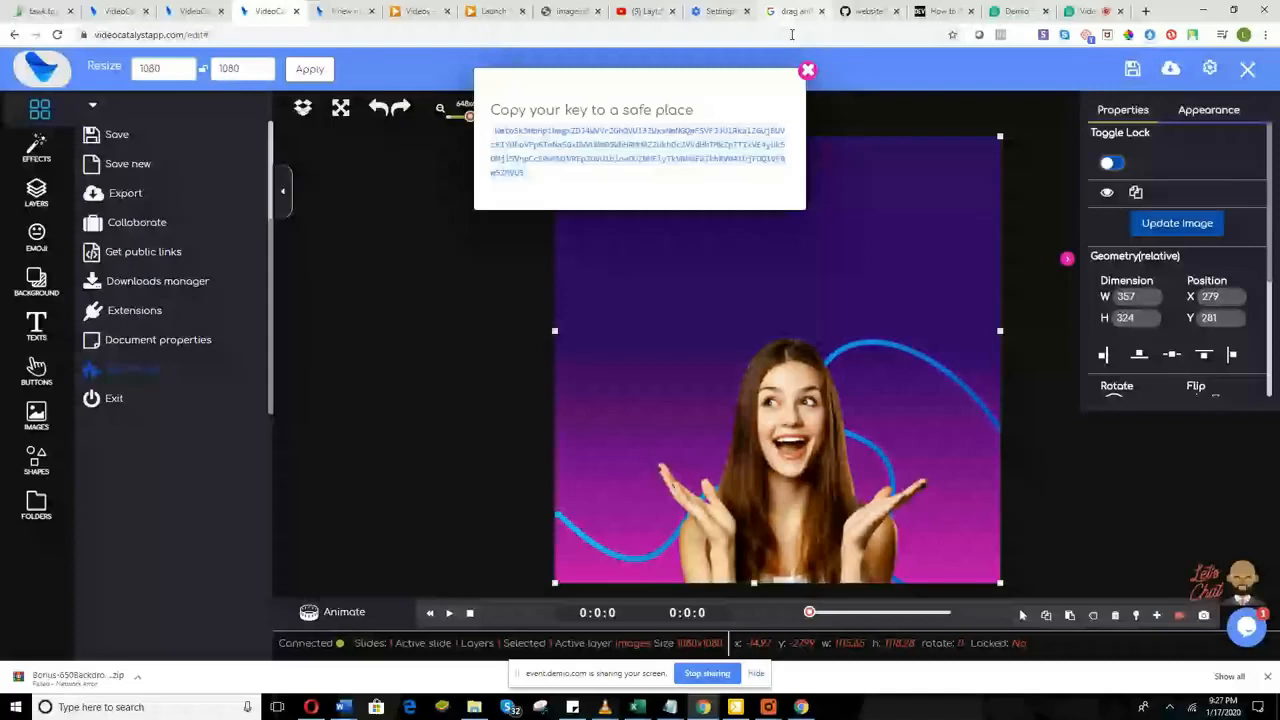
click(807, 70)
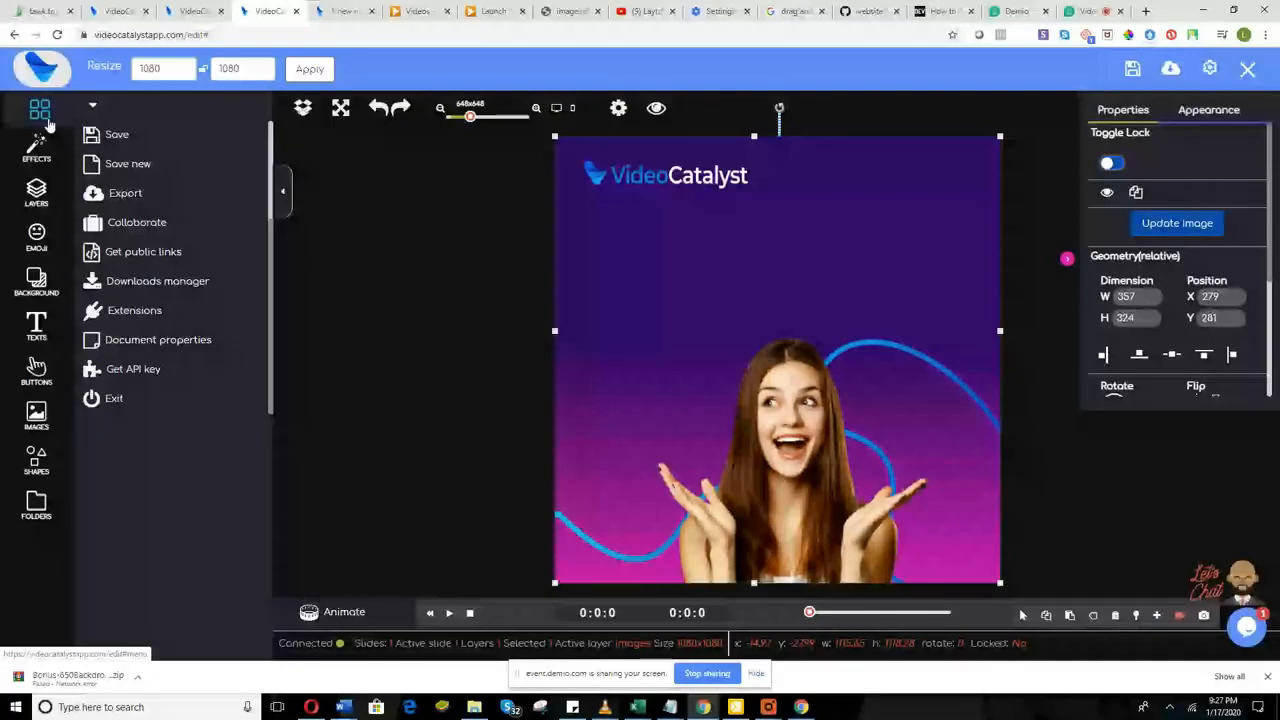
Step: Browse the ABCs effects group and show the slide's layers
click(38, 145)
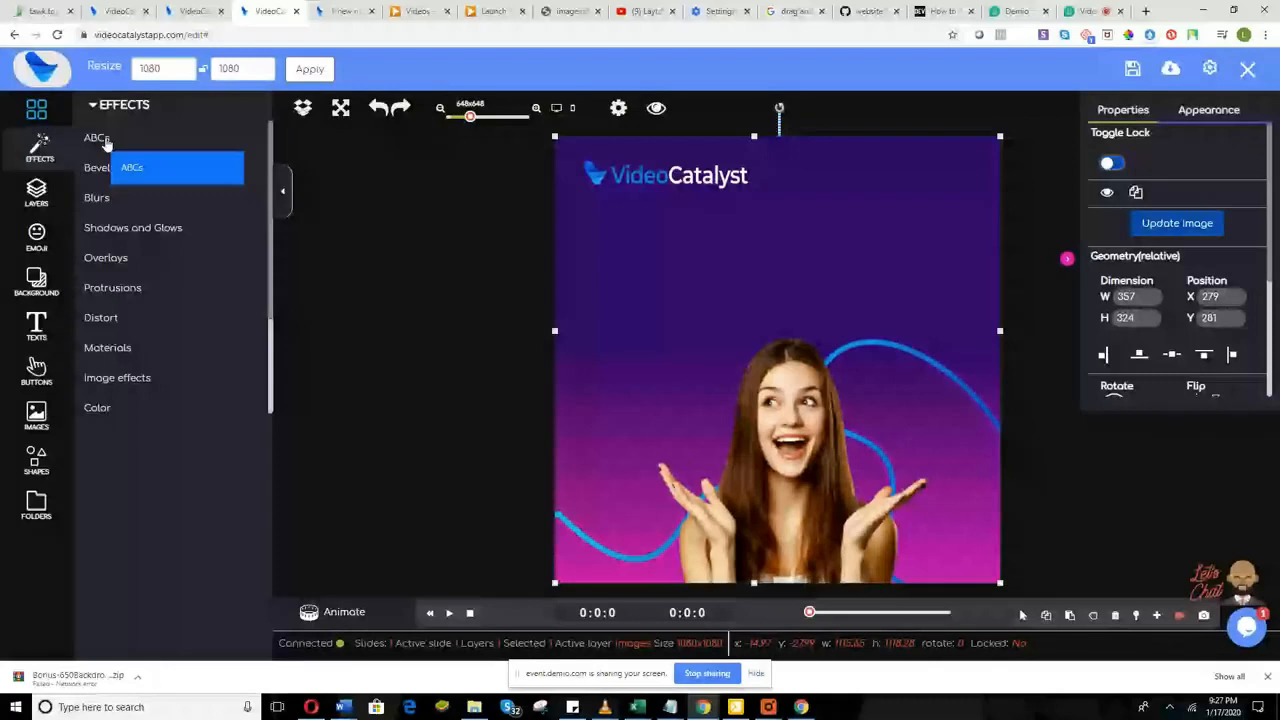
click(106, 142)
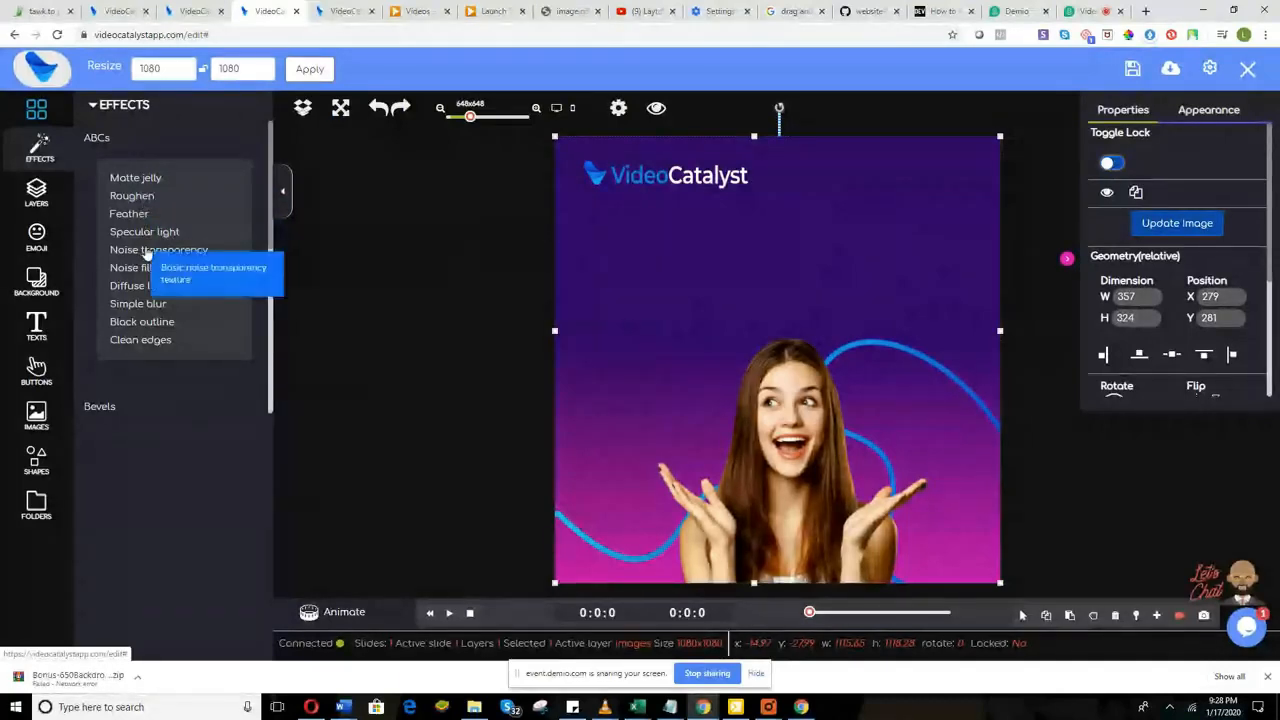
click(42, 196)
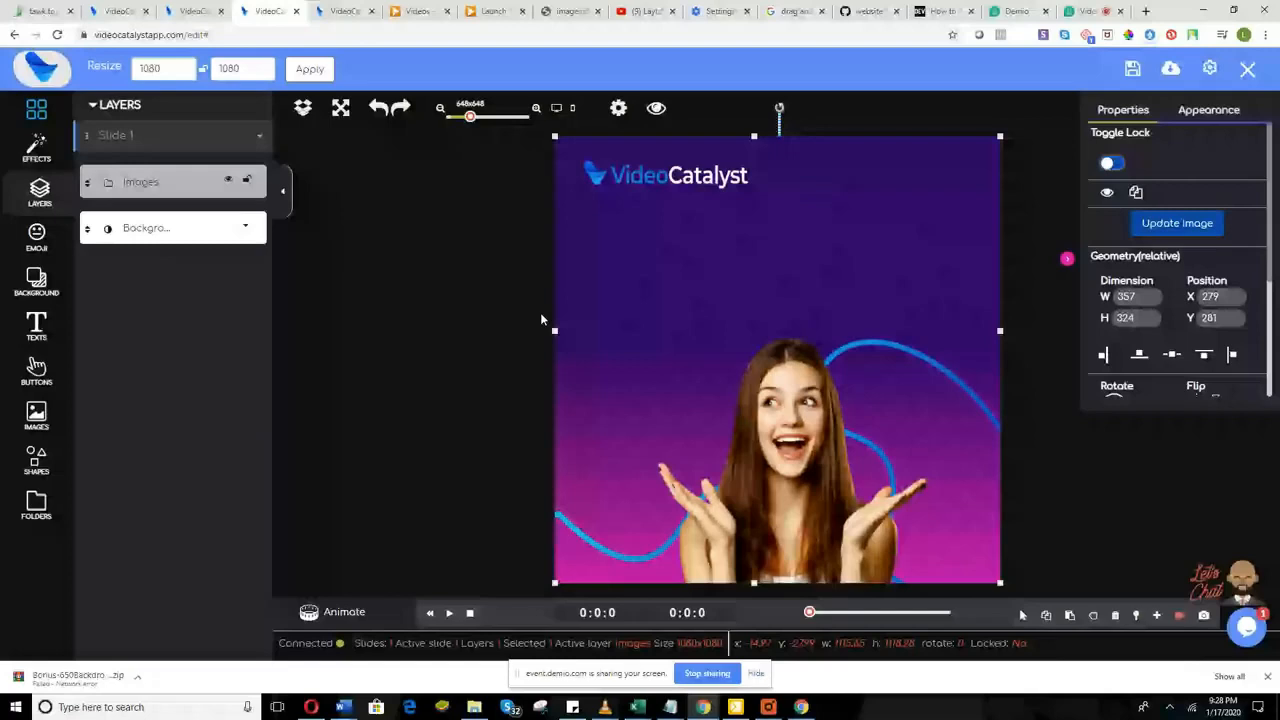
Step: Nudge the promo image left and back so it covers the canvas at X -75, Y -14
click(540, 233)
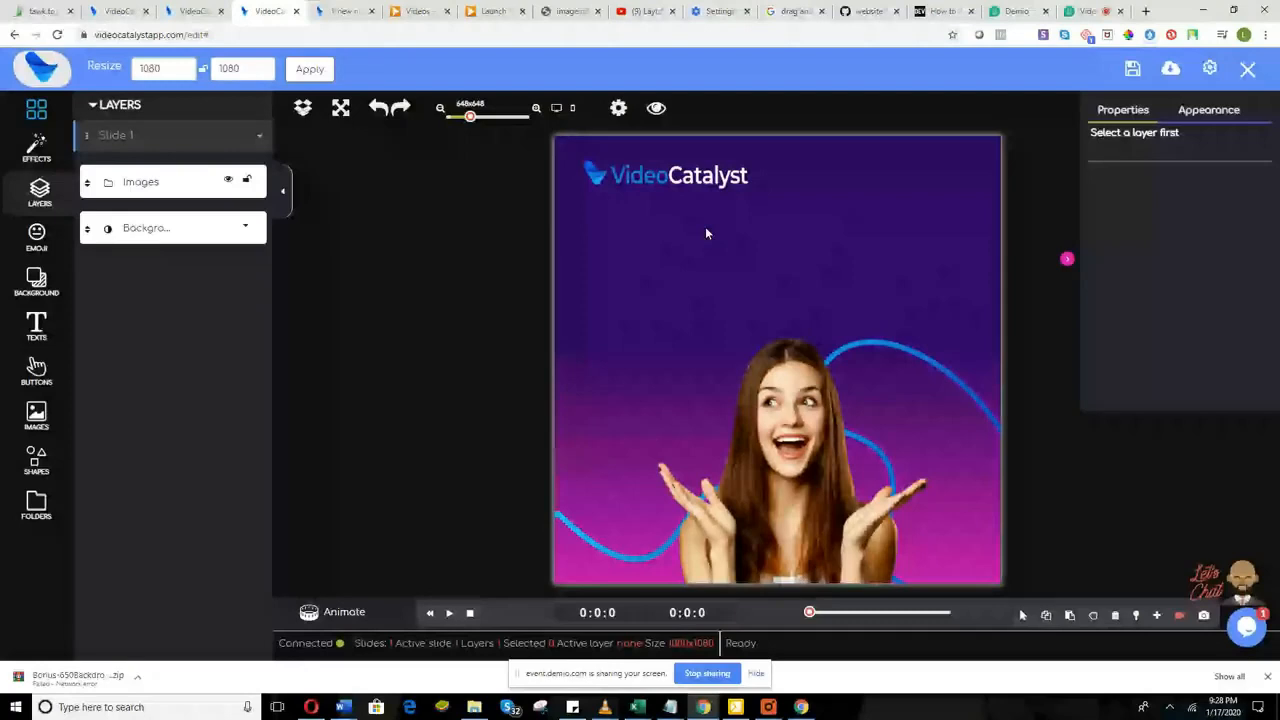
drag(705, 233, 661, 236)
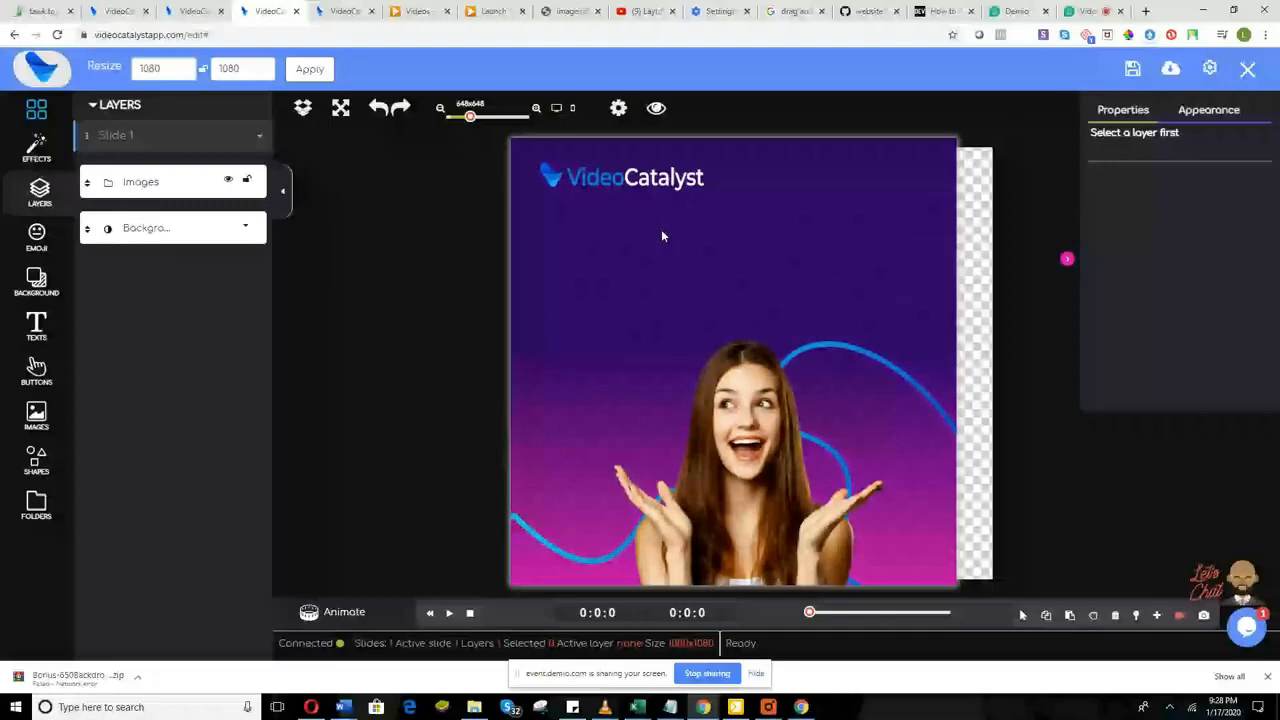
drag(661, 236, 716, 335)
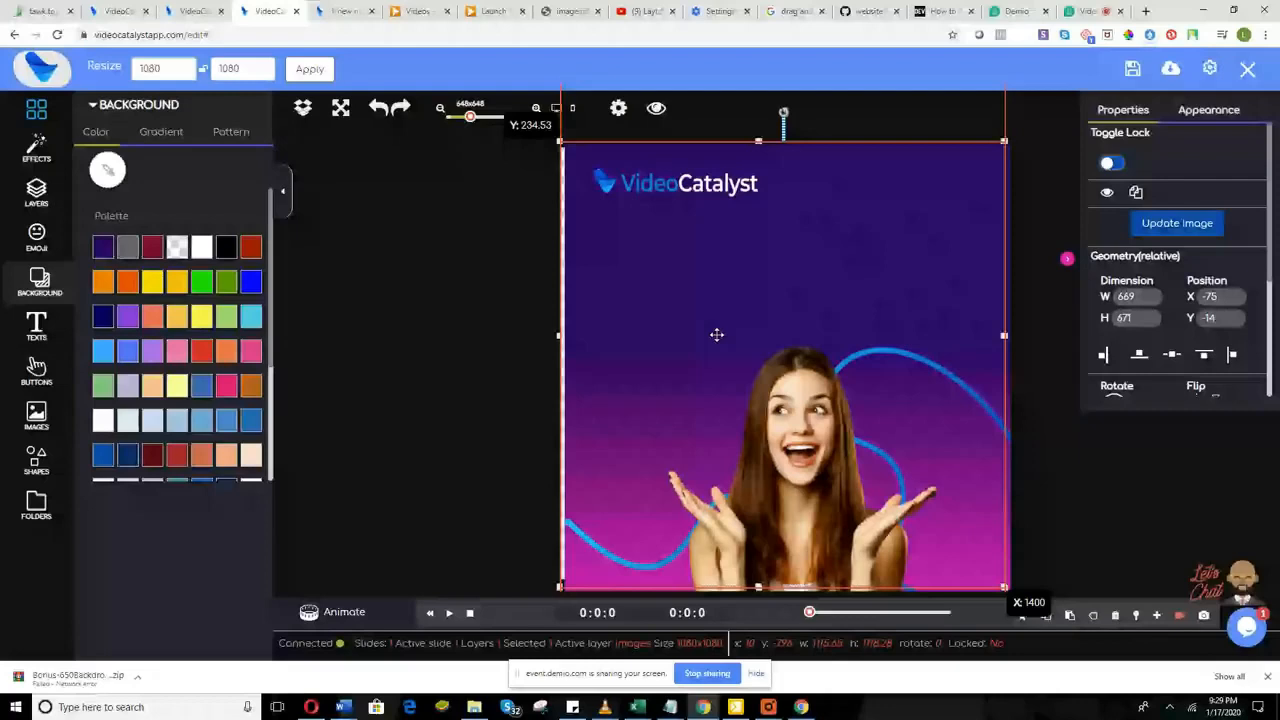
Step: Shift the promo image down-right to X 151, Y 215, exposing the canvas background
drag(560, 142, 555, 143)
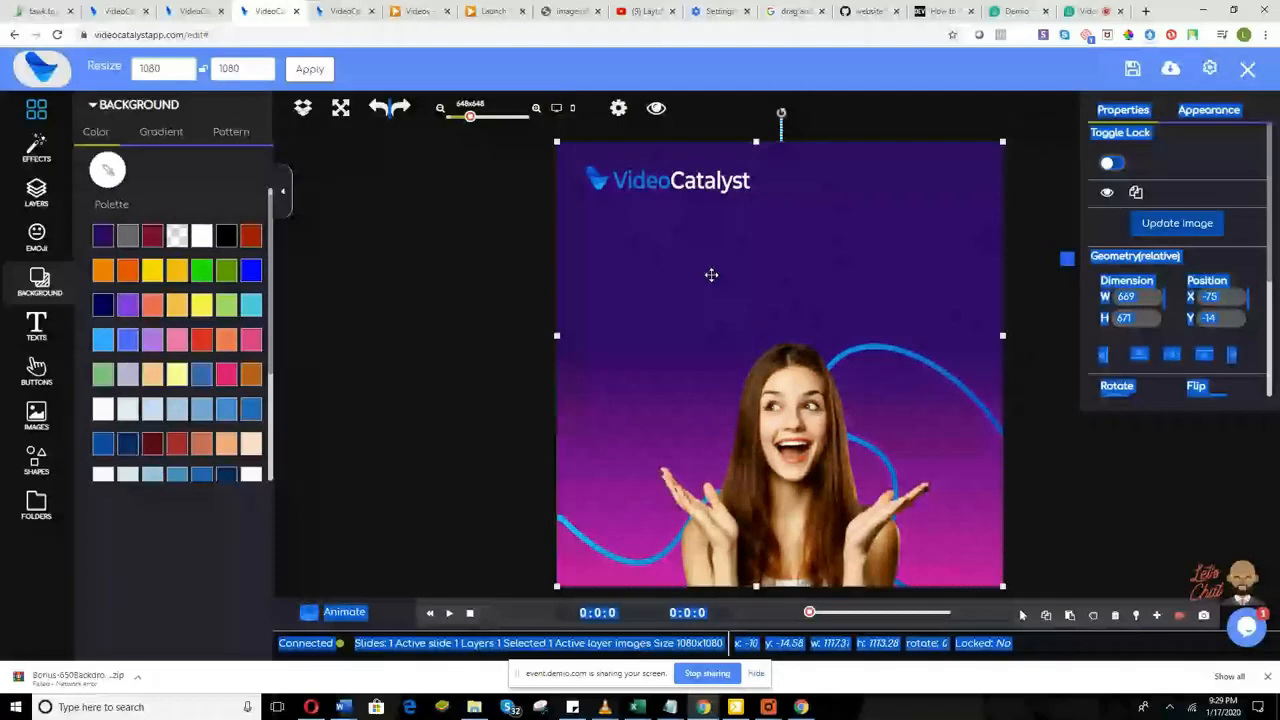
drag(711, 274, 672, 306)
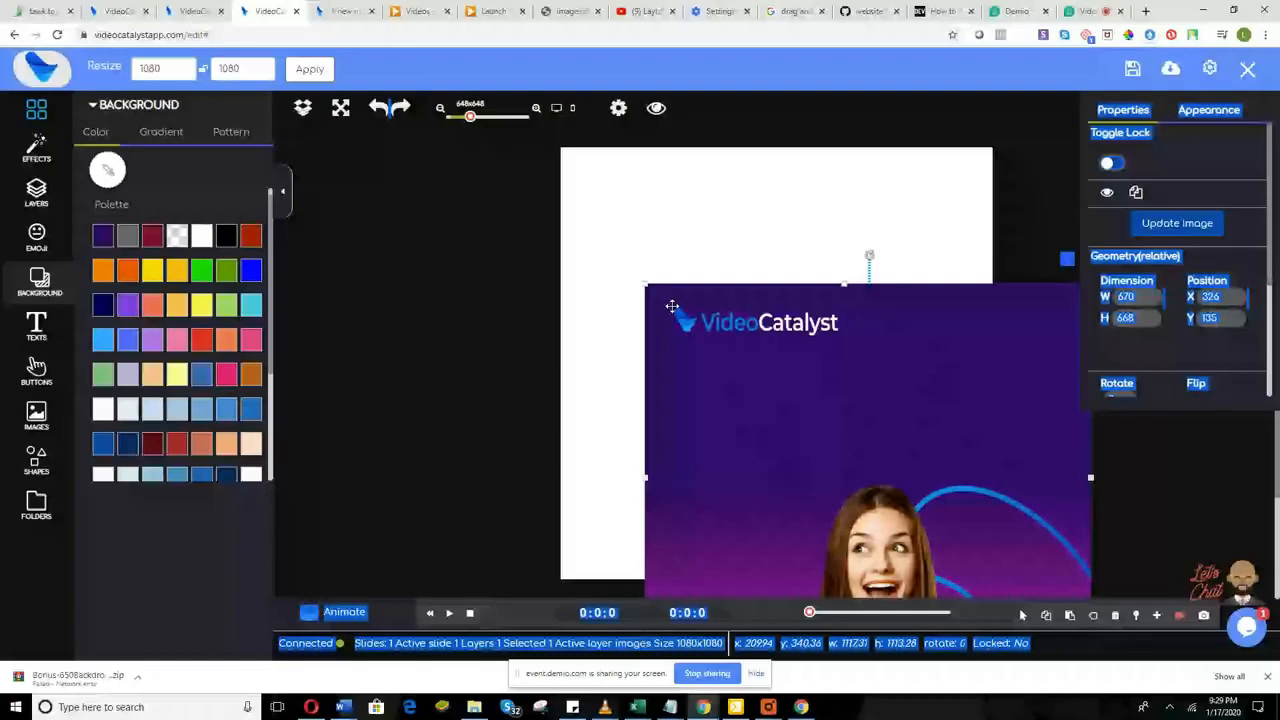
click(590, 268)
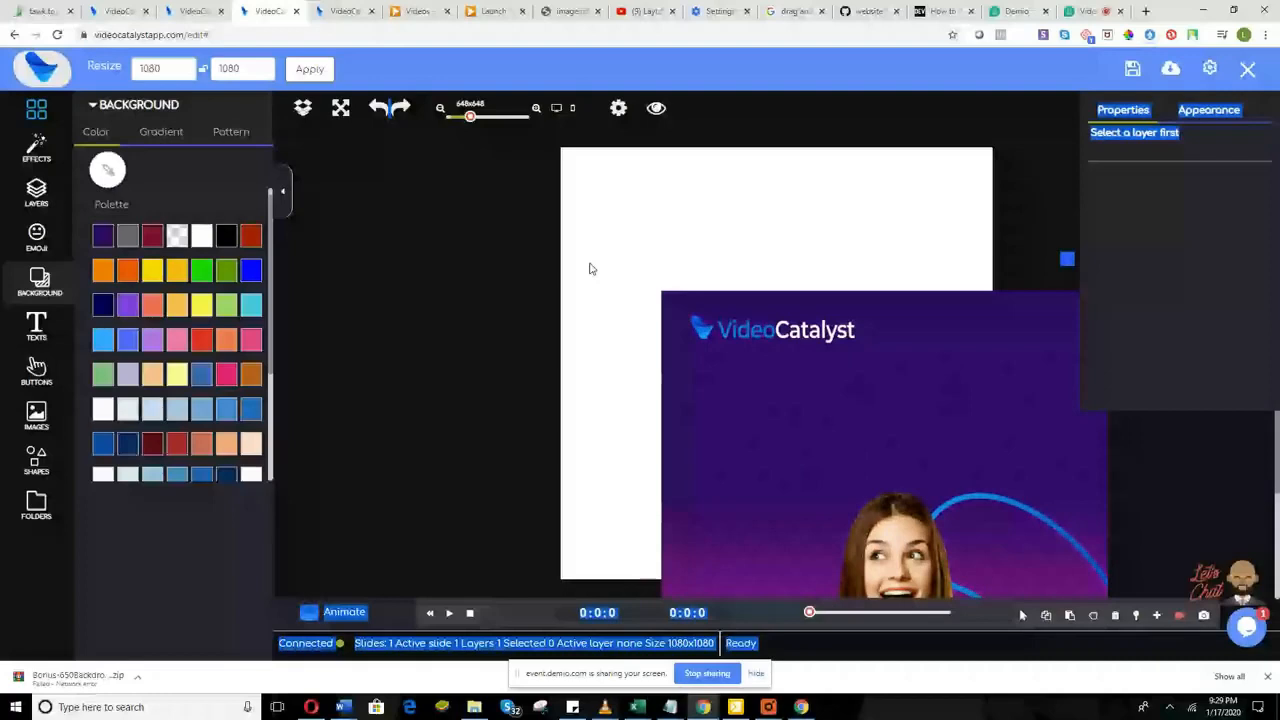
Step: Try green and amber canvas backgrounds, then settle on white
click(201, 270)
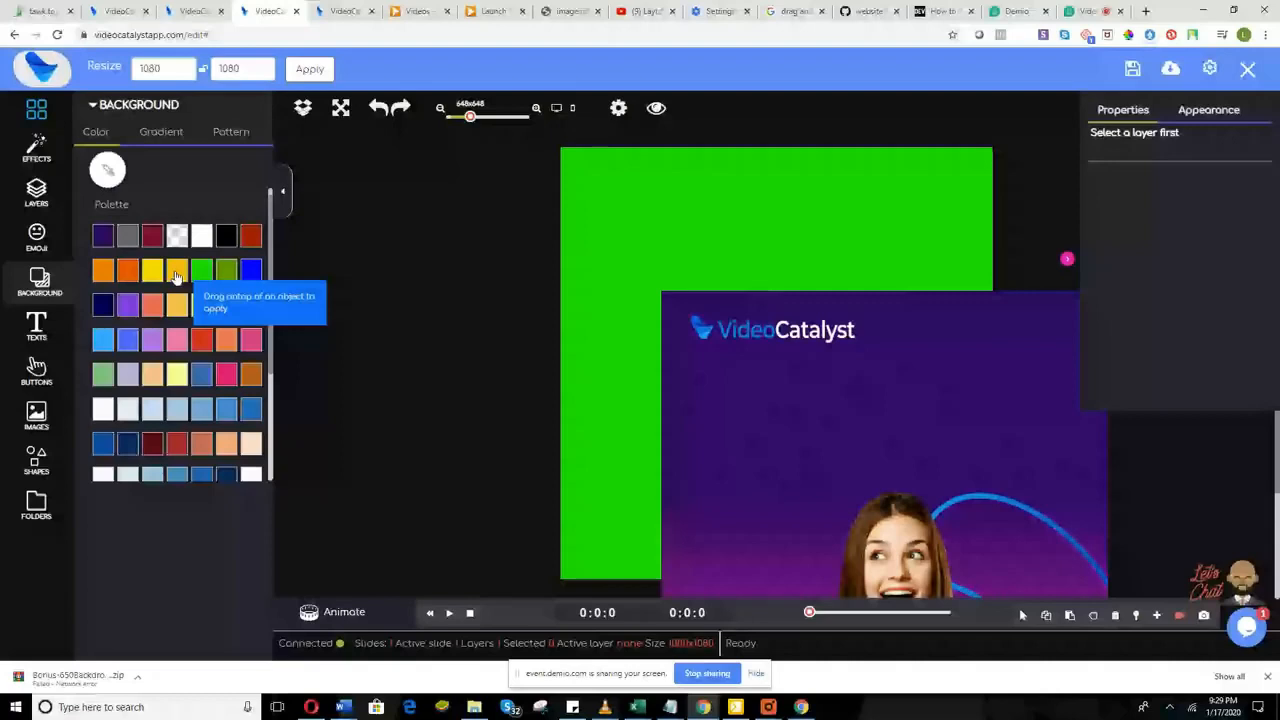
drag(176, 277, 597, 246)
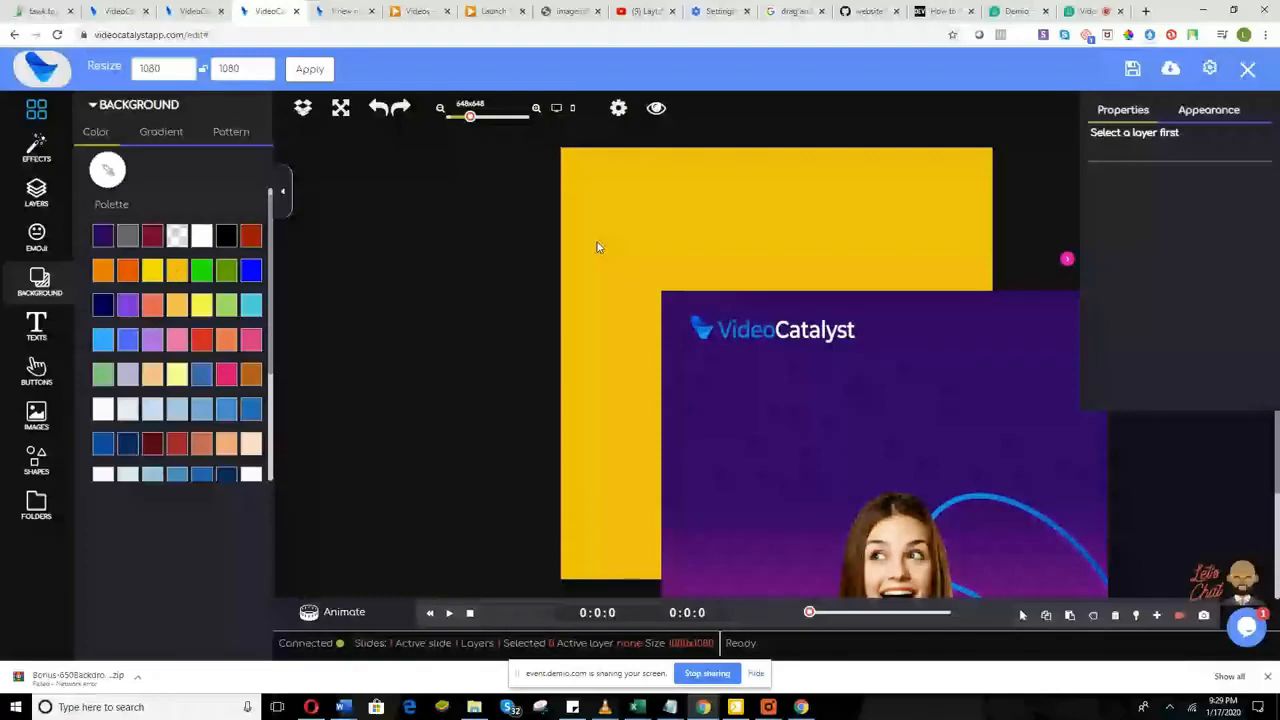
click(692, 345)
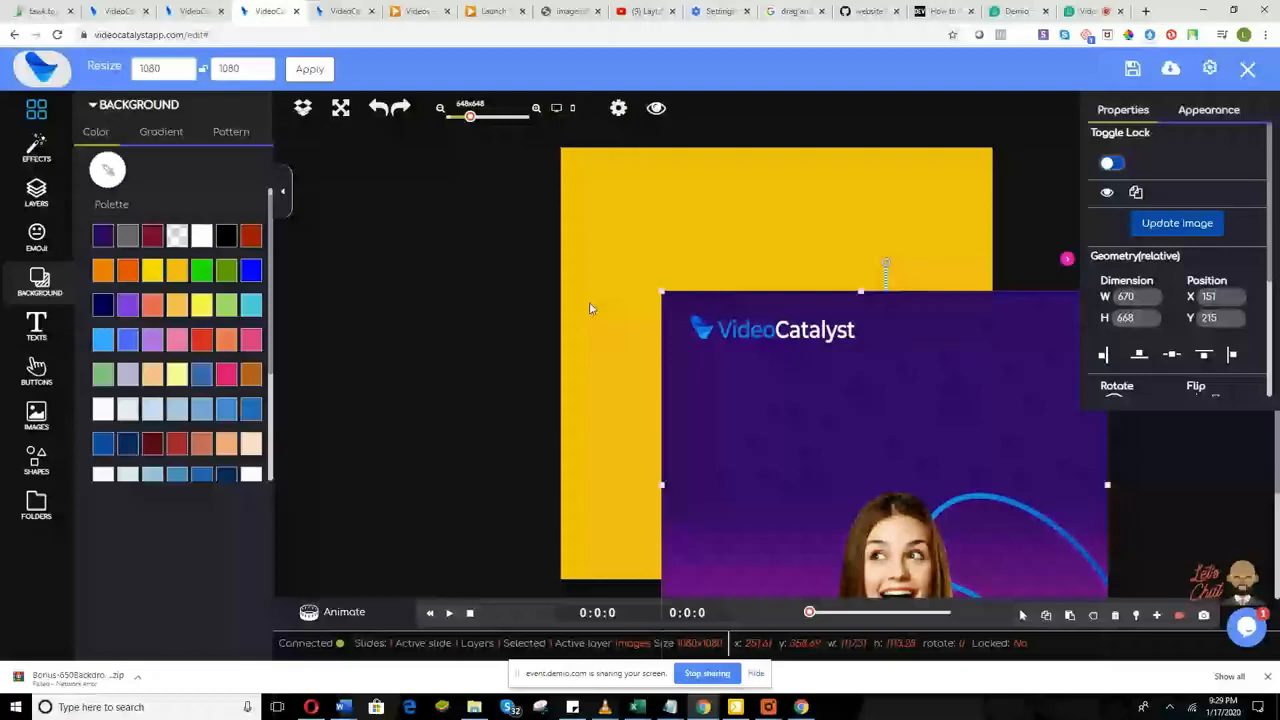
click(199, 238)
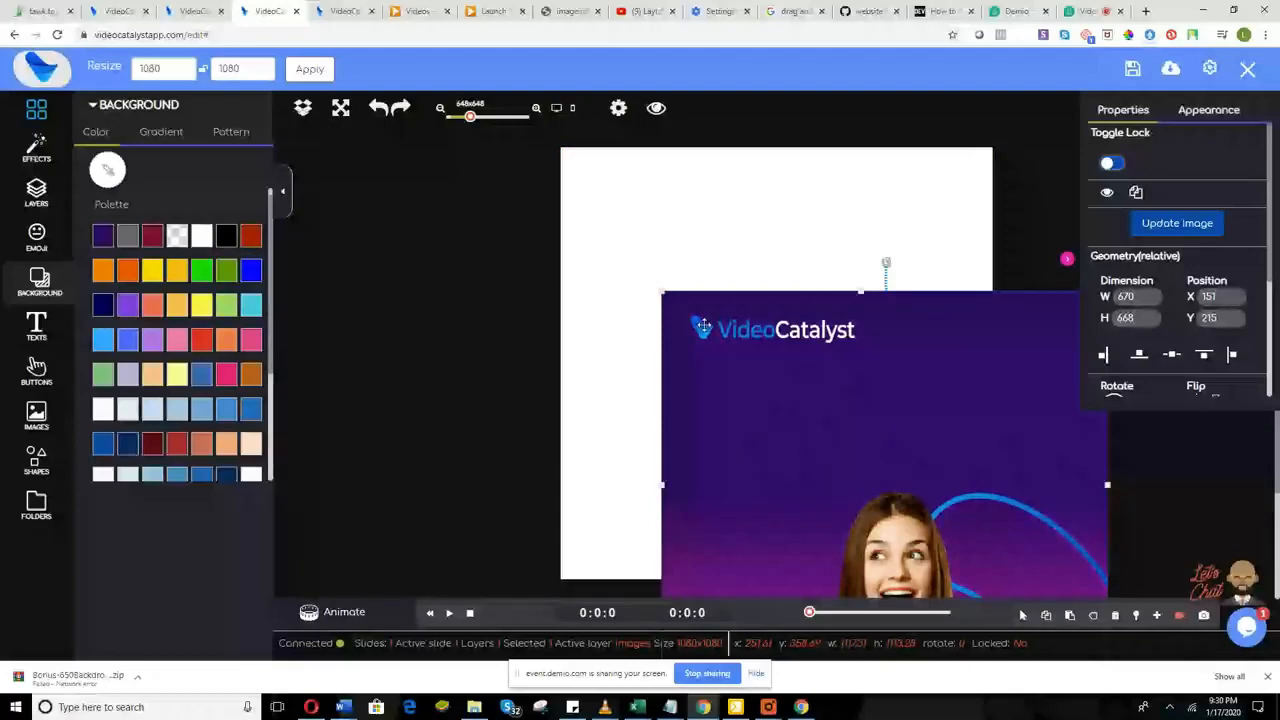
click(635, 274)
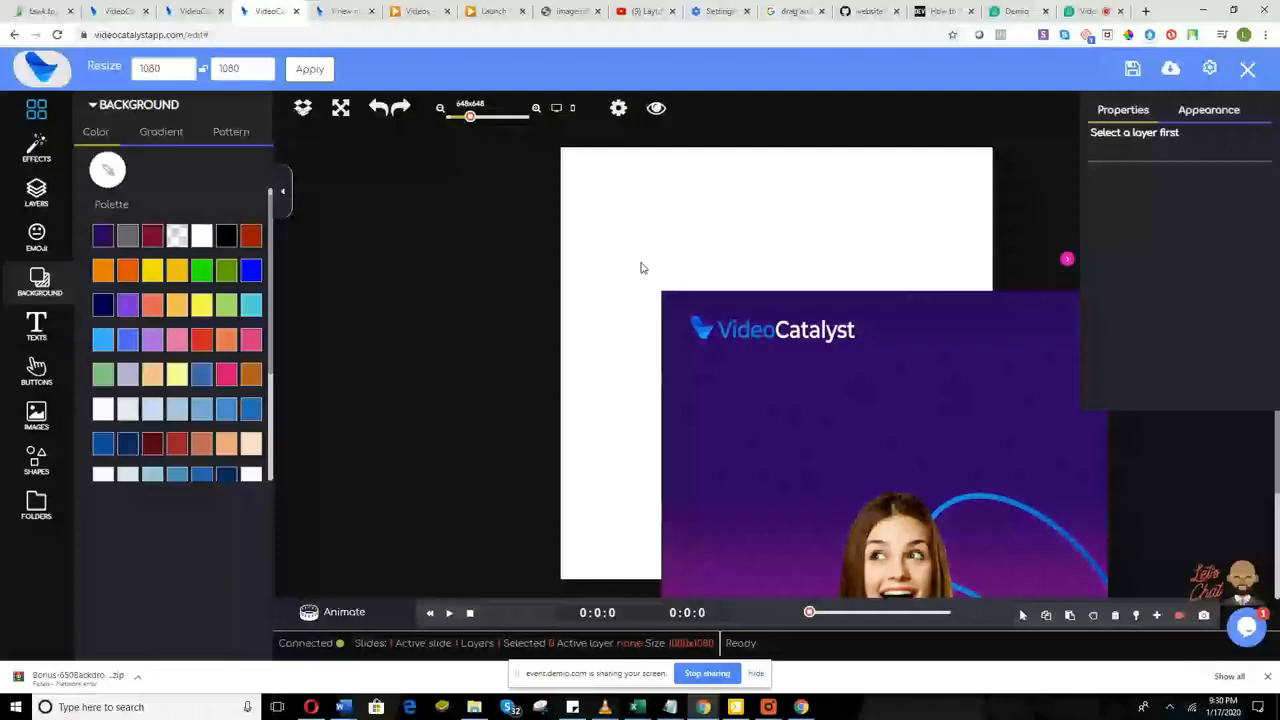
Step: Set the canvas background to teal
click(252, 303)
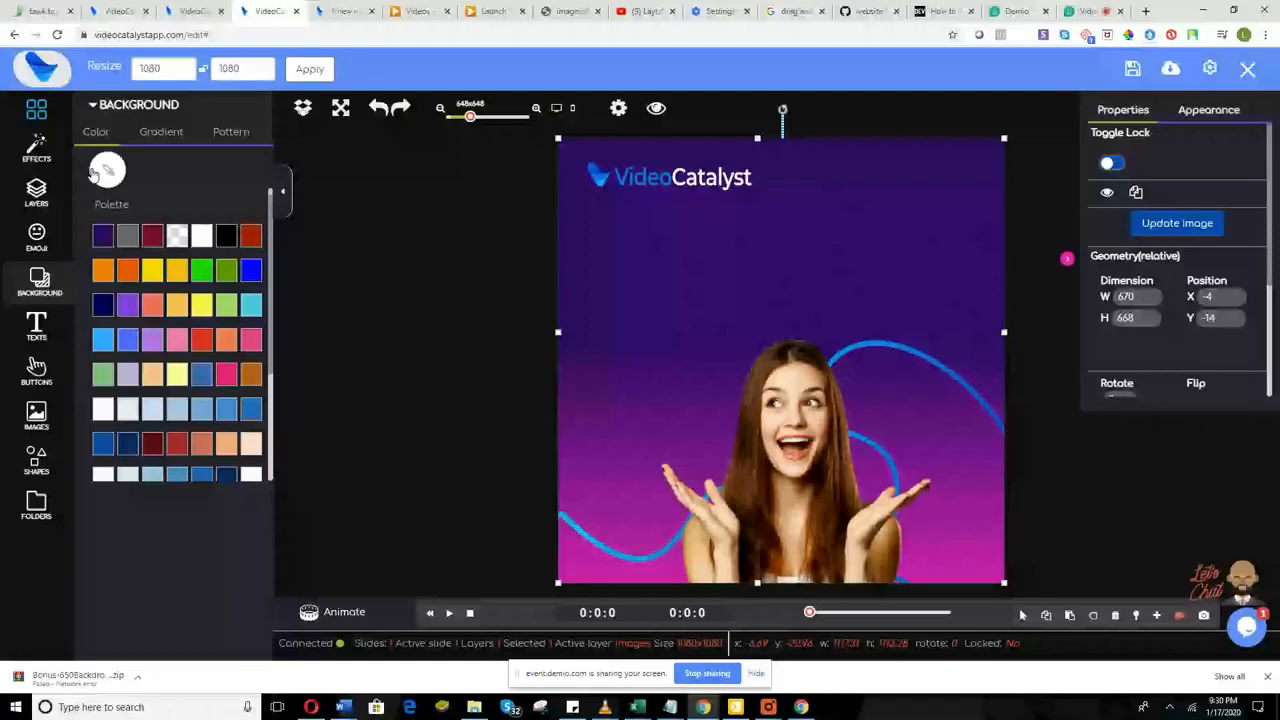
click(38, 233)
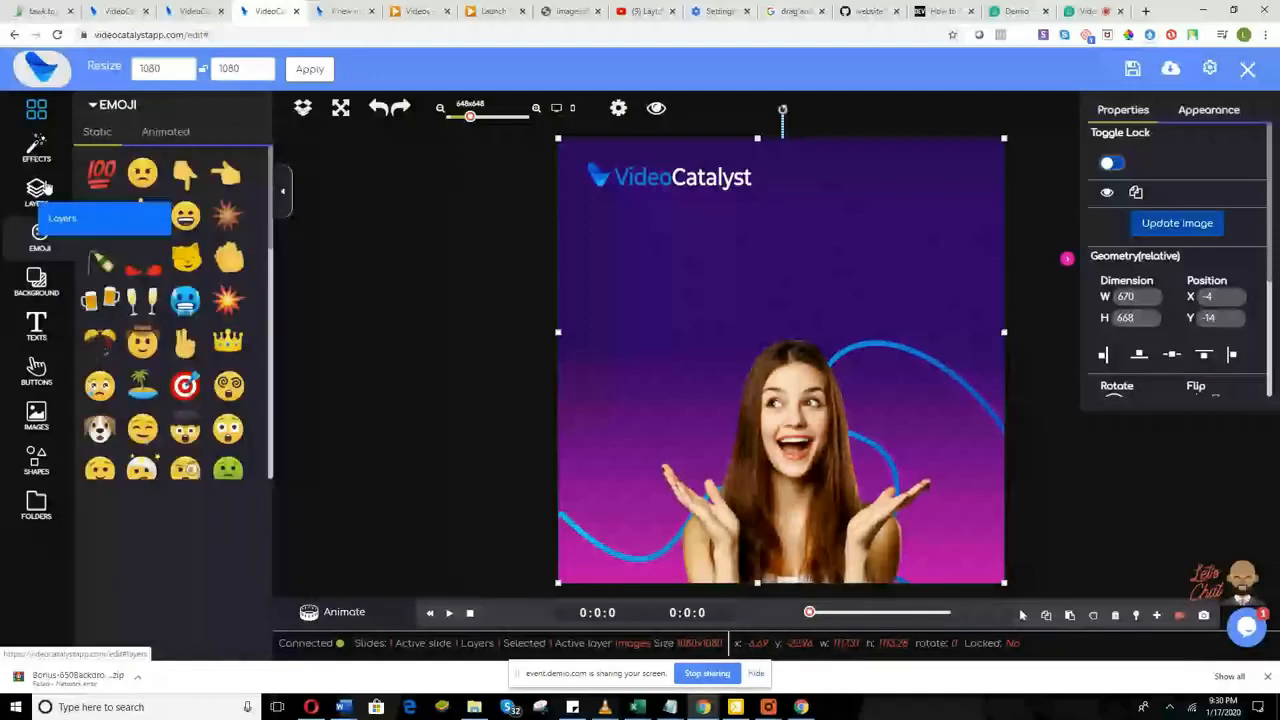
click(43, 189)
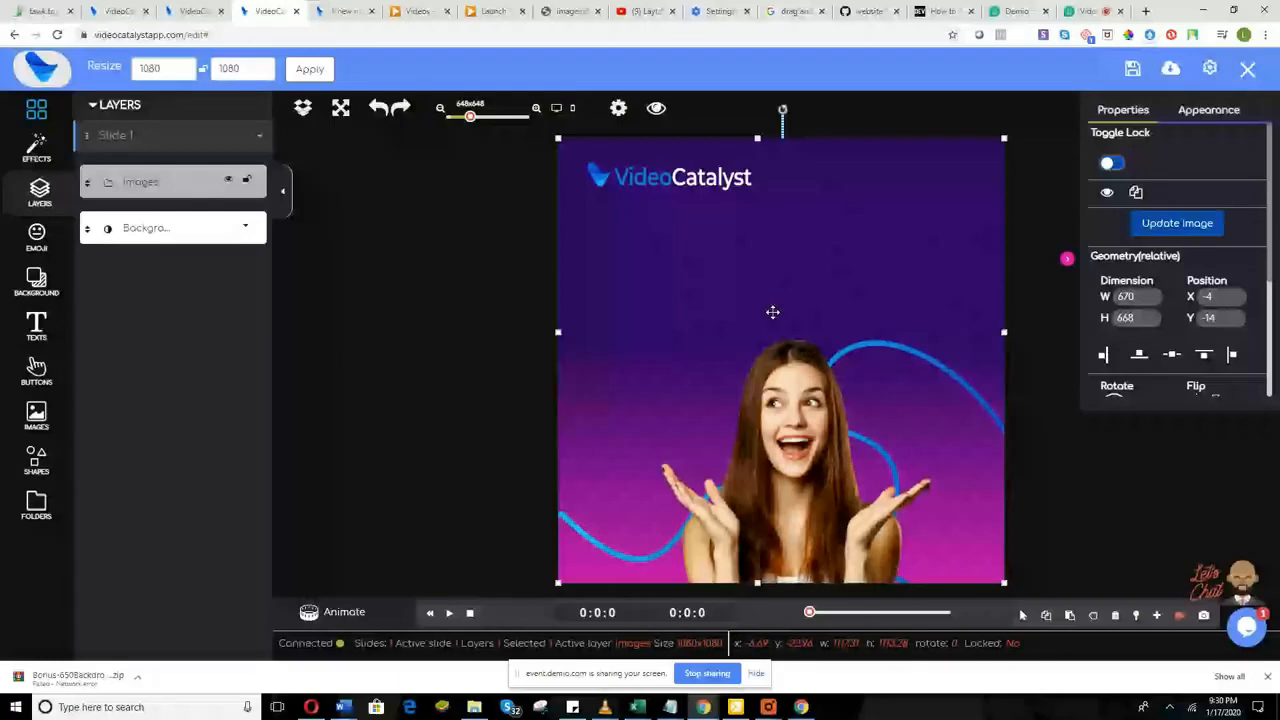
Step: Move the image down, toggle its layer visibility, refit it at X -4, Y -14, and show emojis
drag(773, 312, 727, 354)
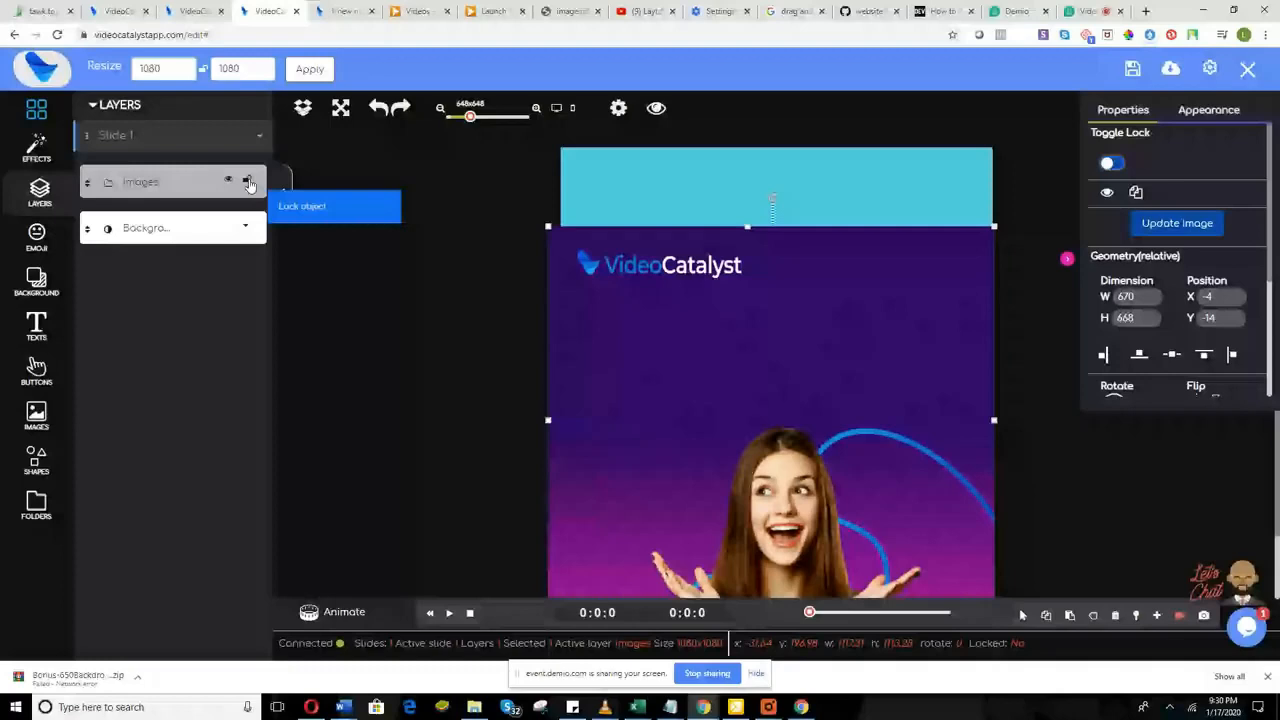
click(229, 183)
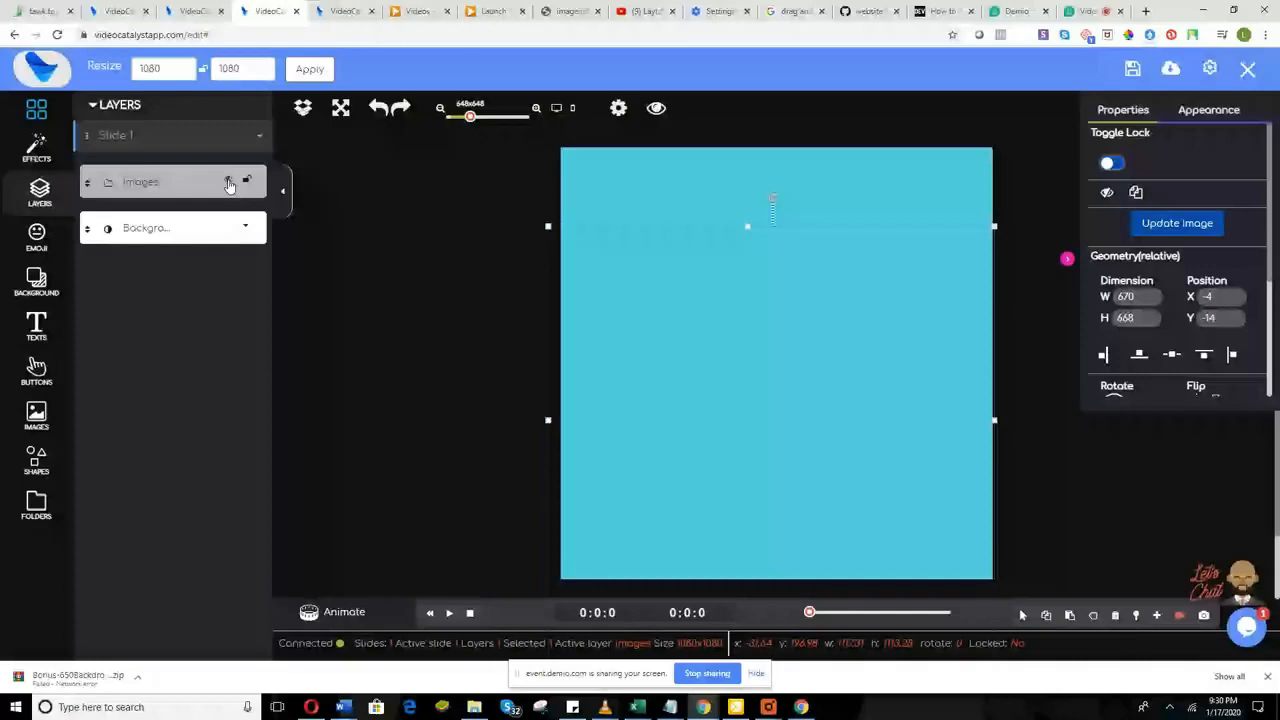
click(229, 183)
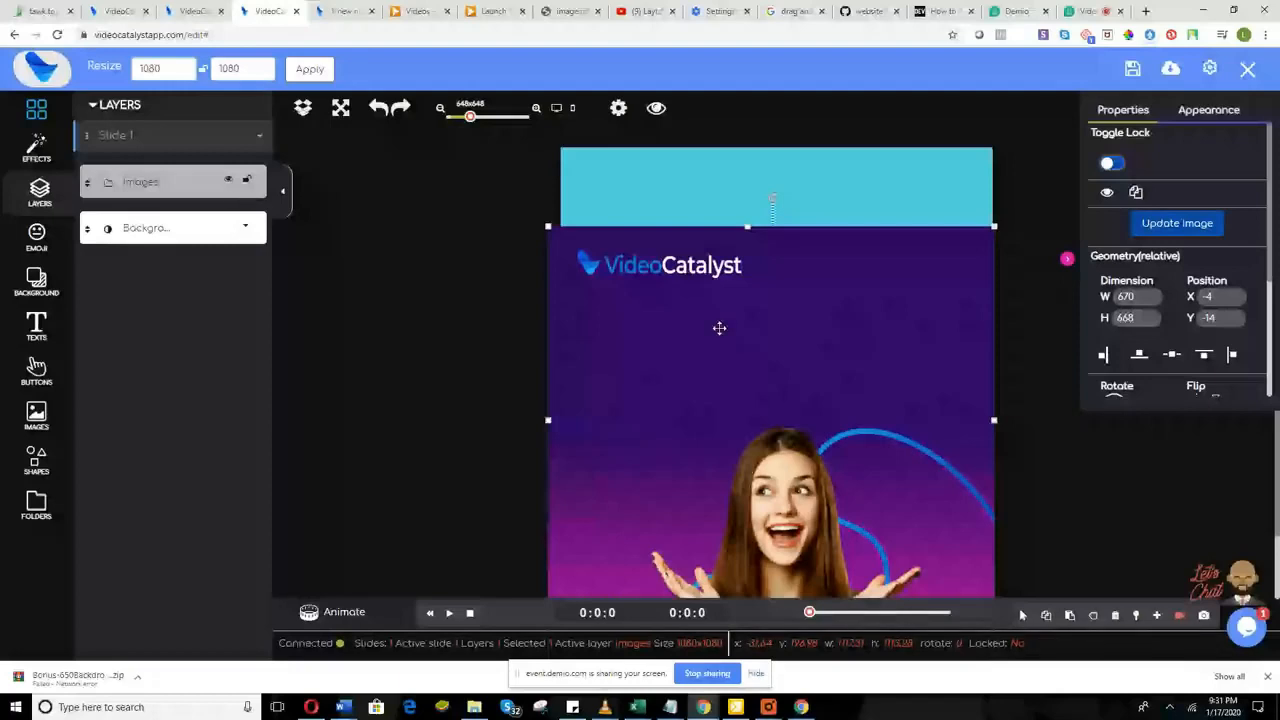
drag(719, 328, 642, 241)
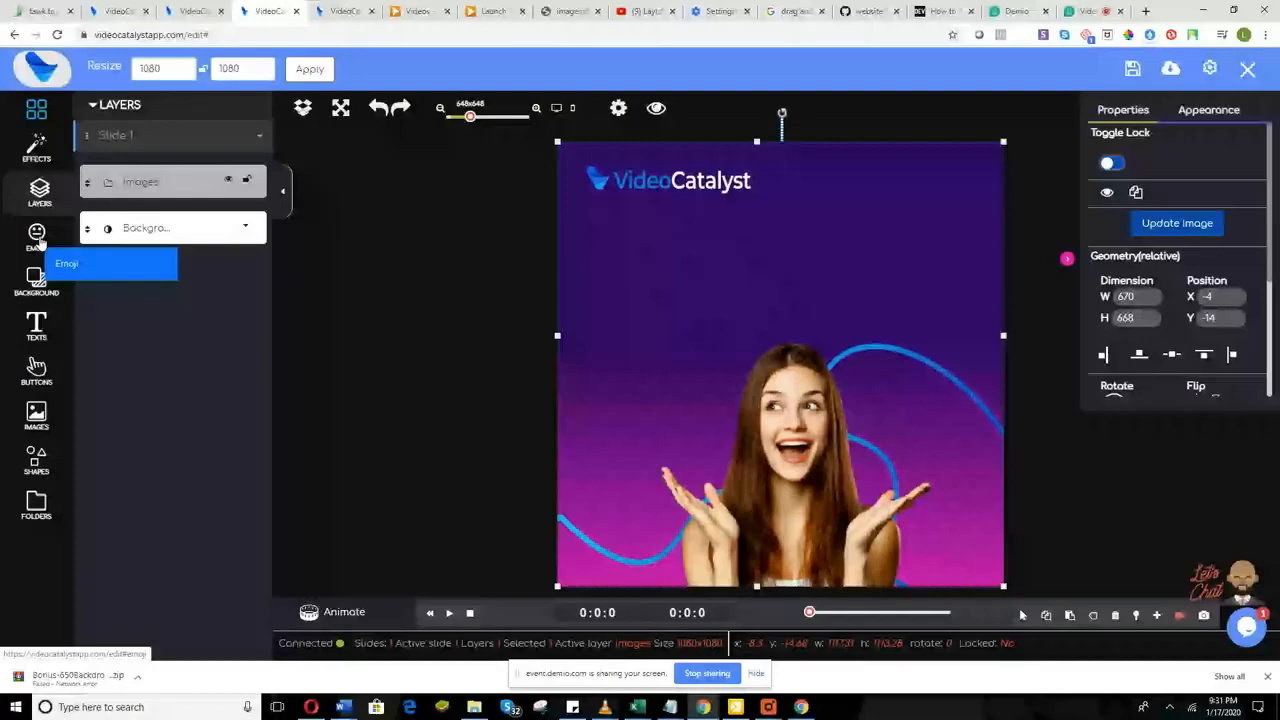
click(38, 236)
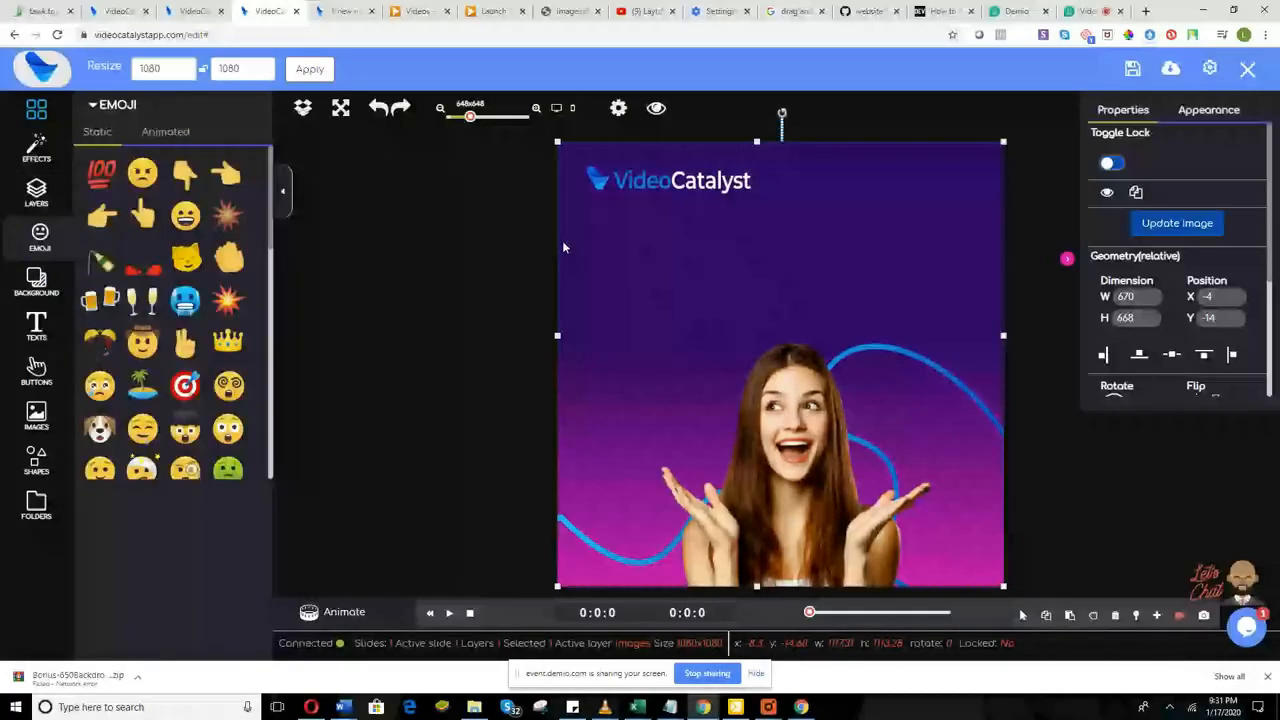
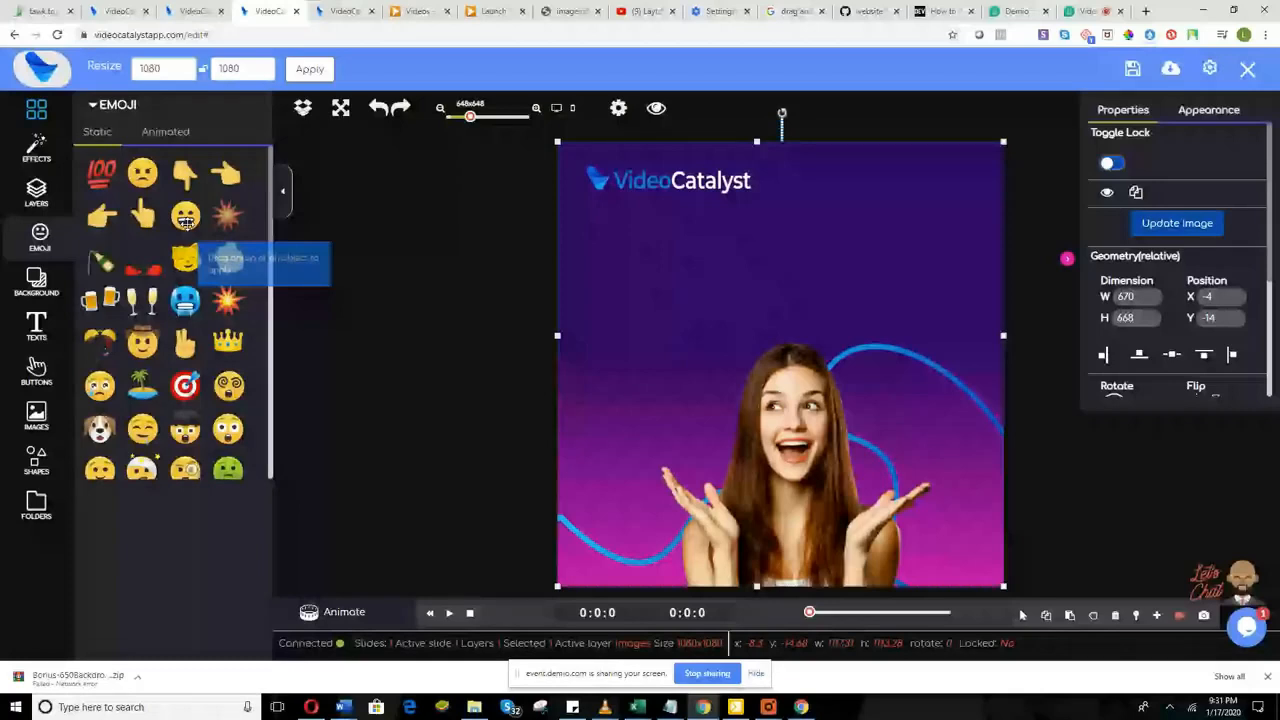
Step: Add a grinning emoji, two cat emojis and two clapping-hands emojis around the woman
click(186, 222)
click(187, 258)
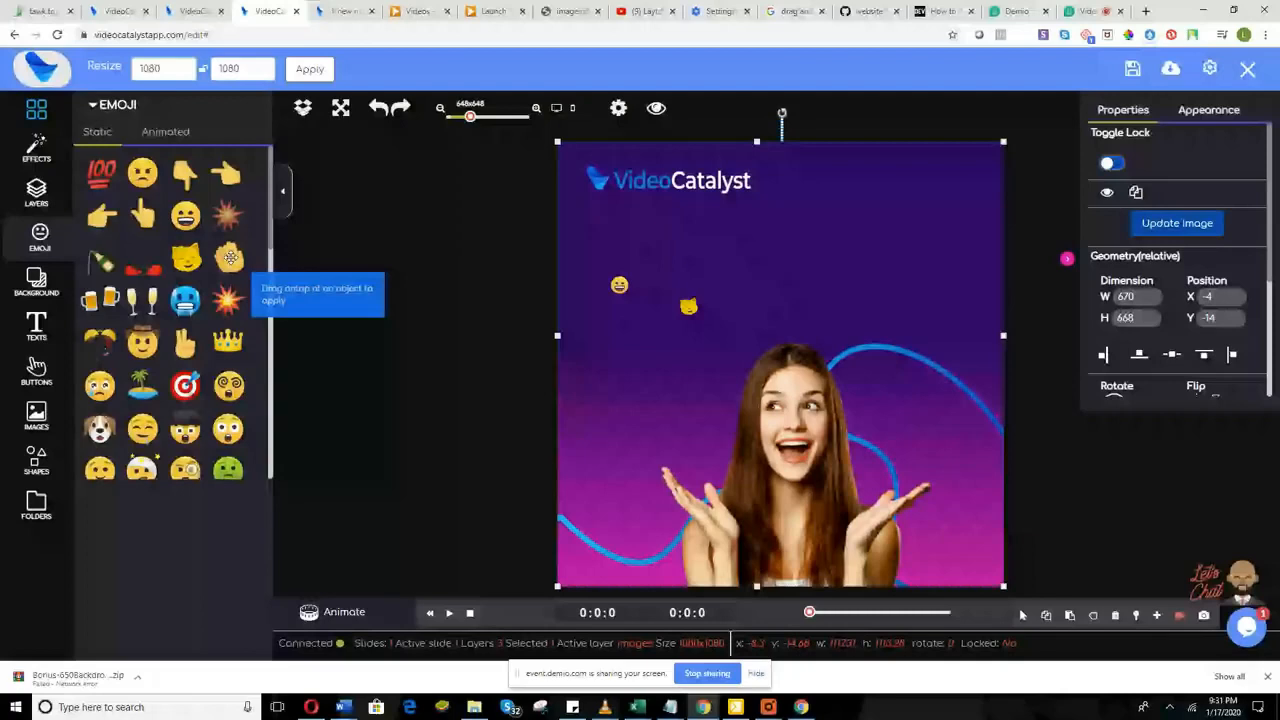
drag(230, 258, 714, 246)
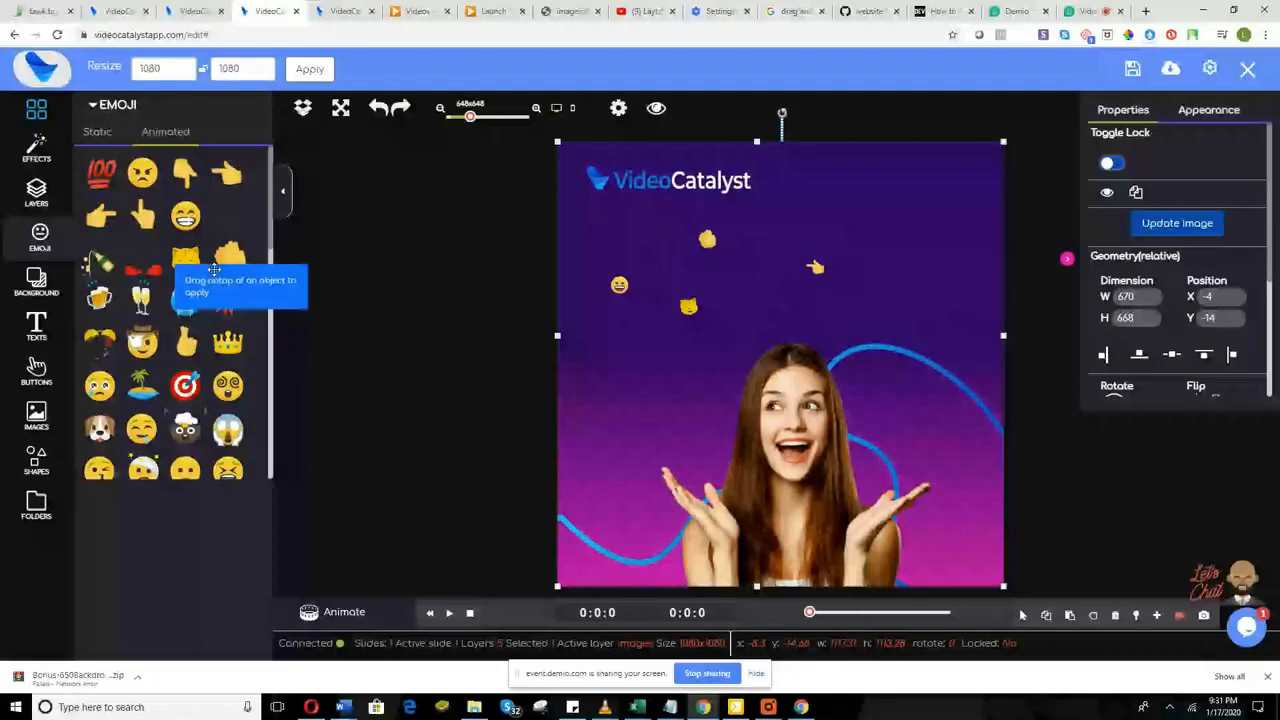
drag(214, 270, 558, 358)
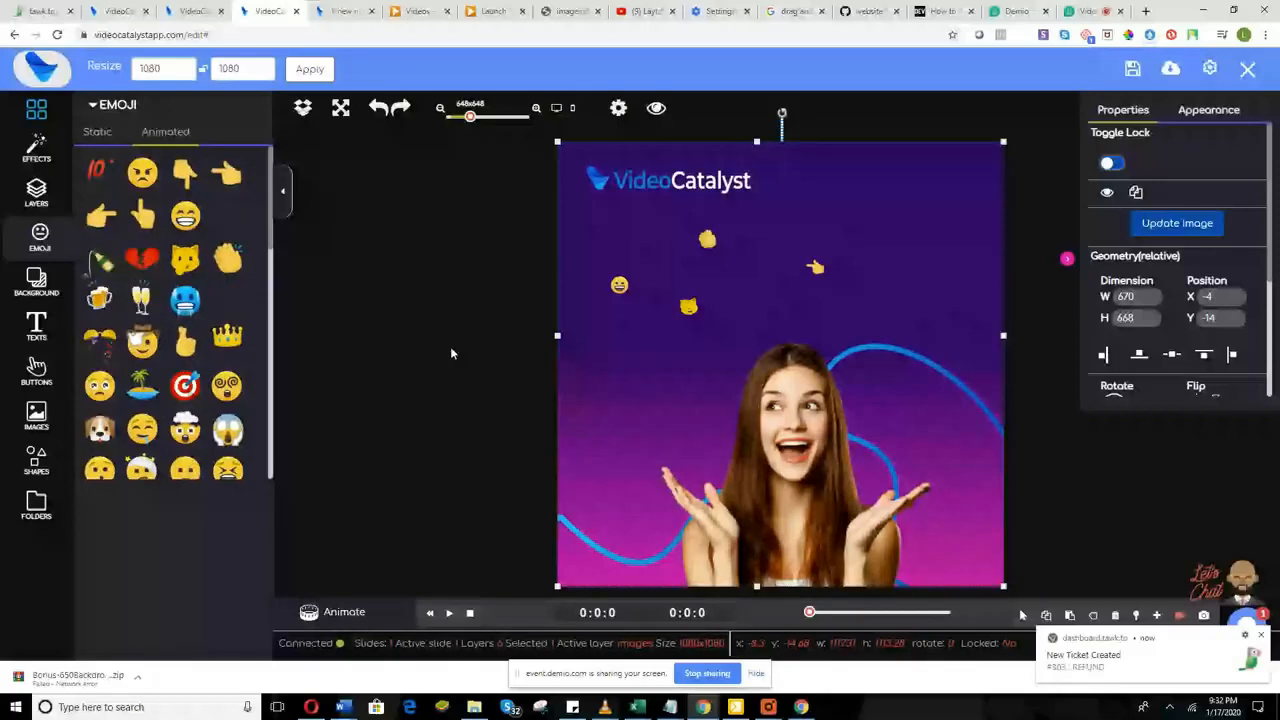
drag(450, 353, 620, 381)
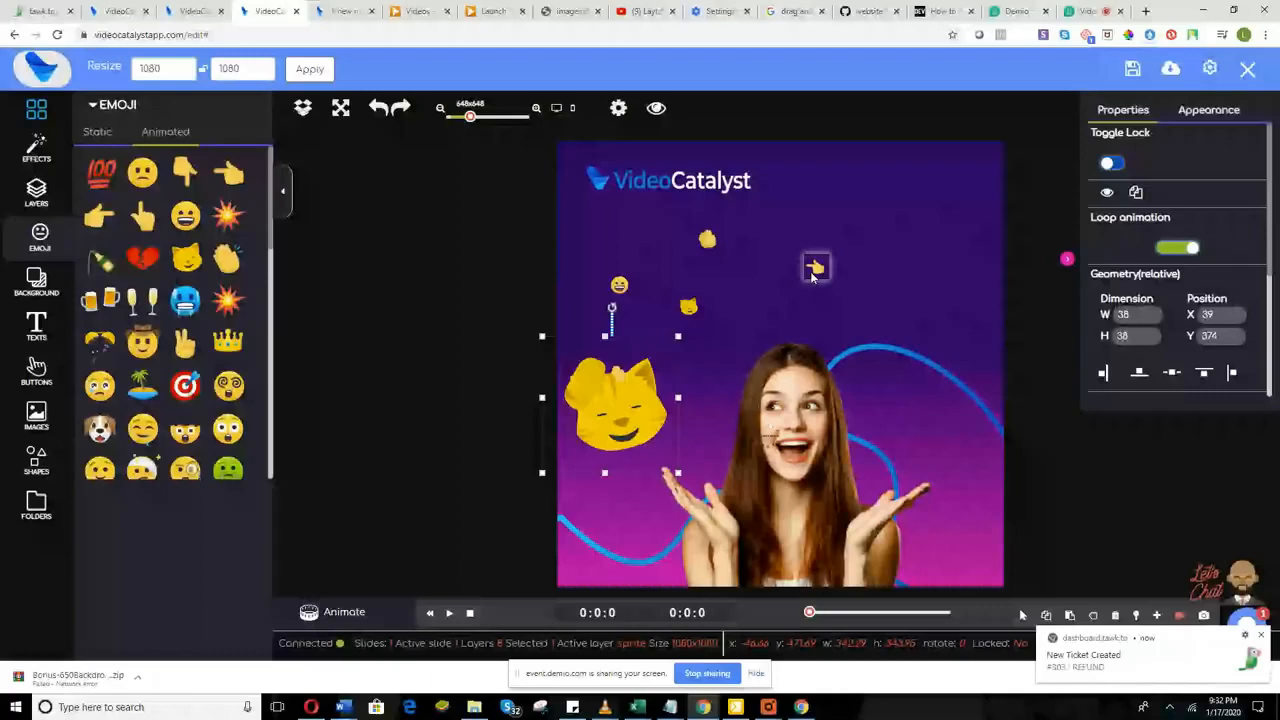
Step: Delete the large pointing-hand and clapping-hands emojis and drag the grinning emoji under the logo
click(697, 232)
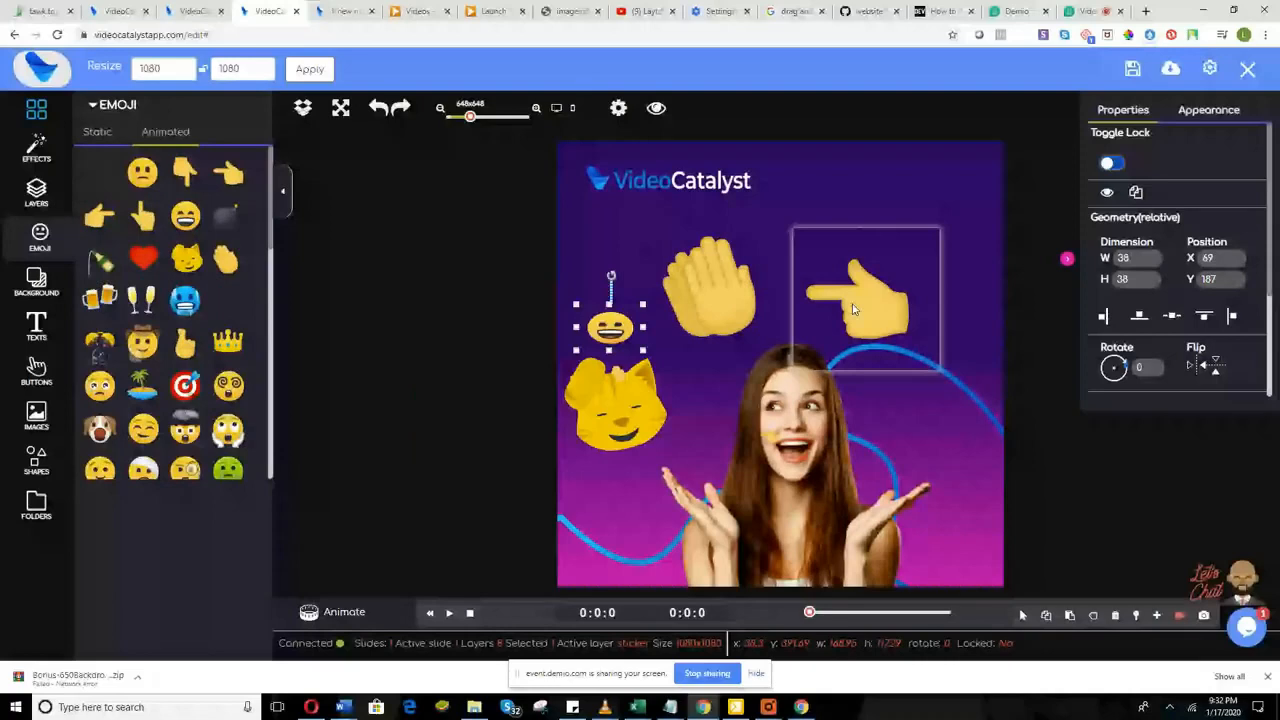
right_click(849, 299)
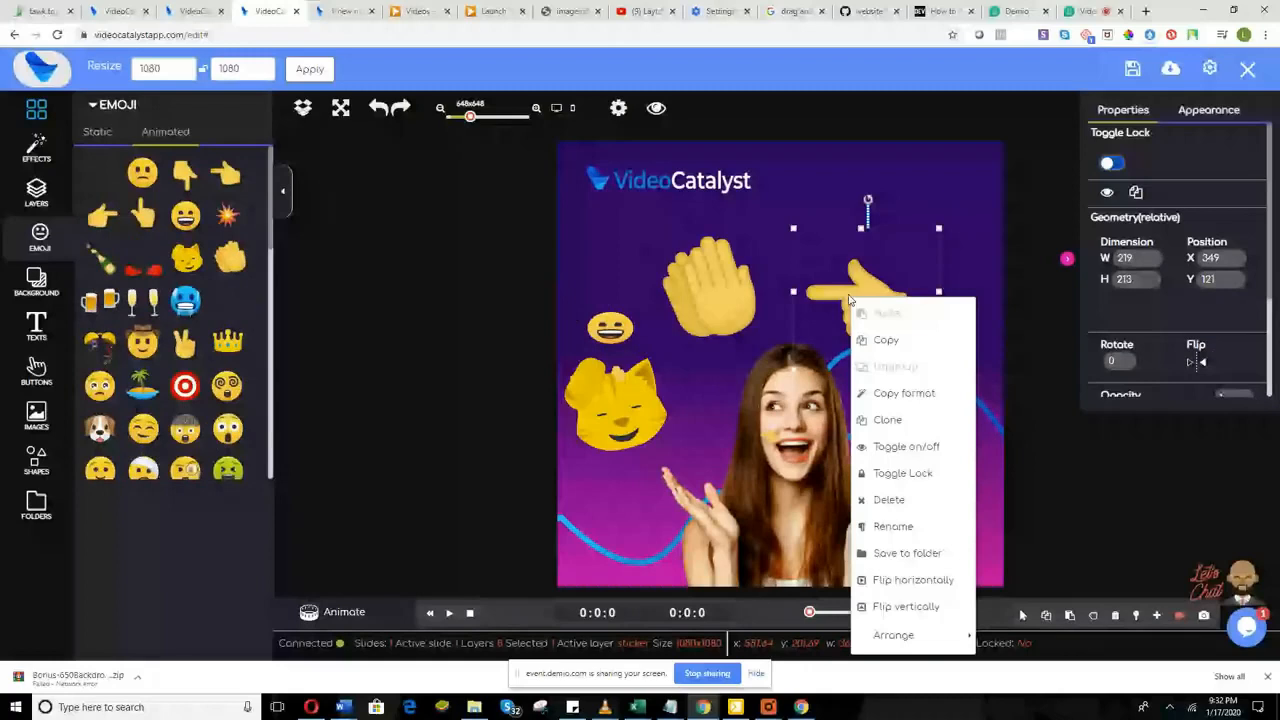
click(921, 512)
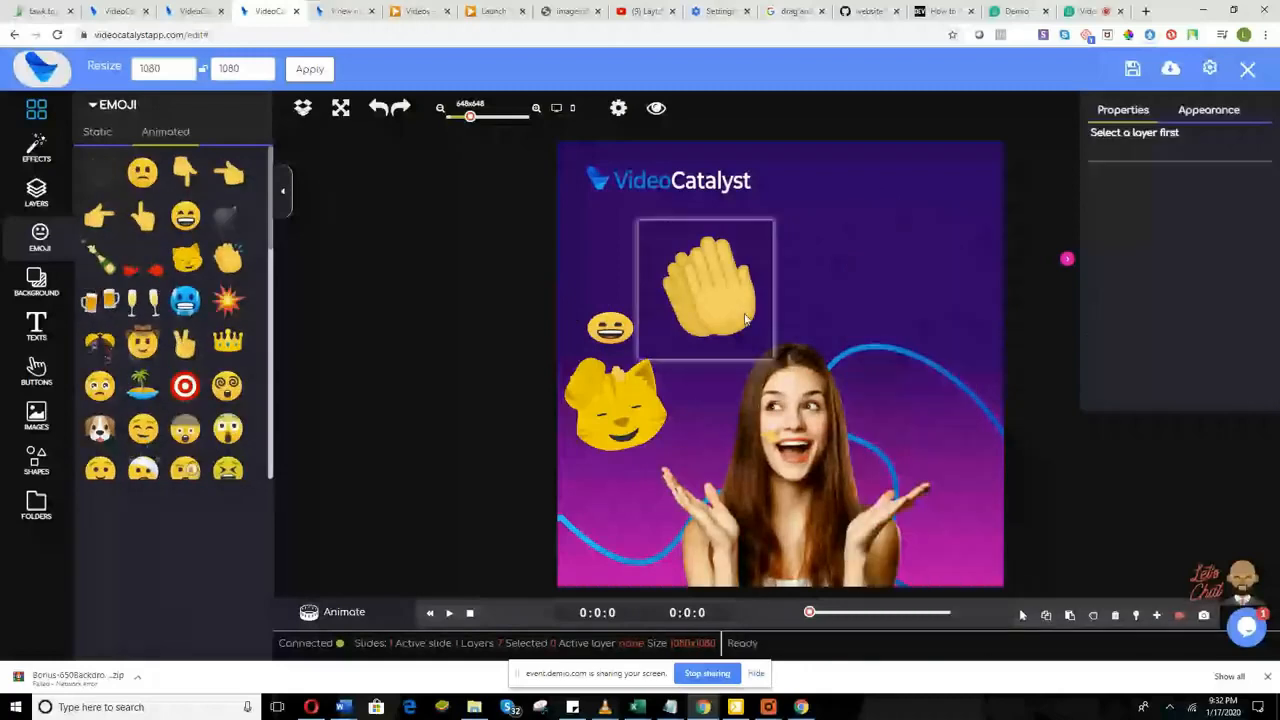
right_click(731, 298)
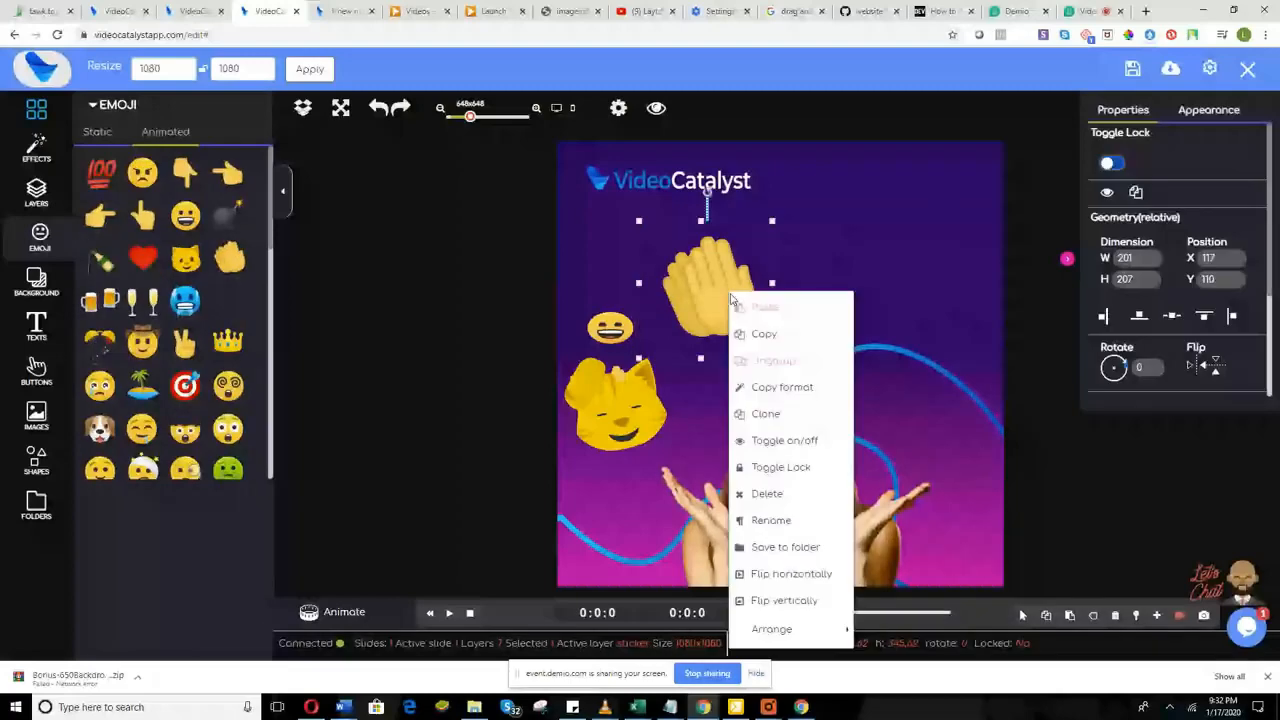
key(Delete)
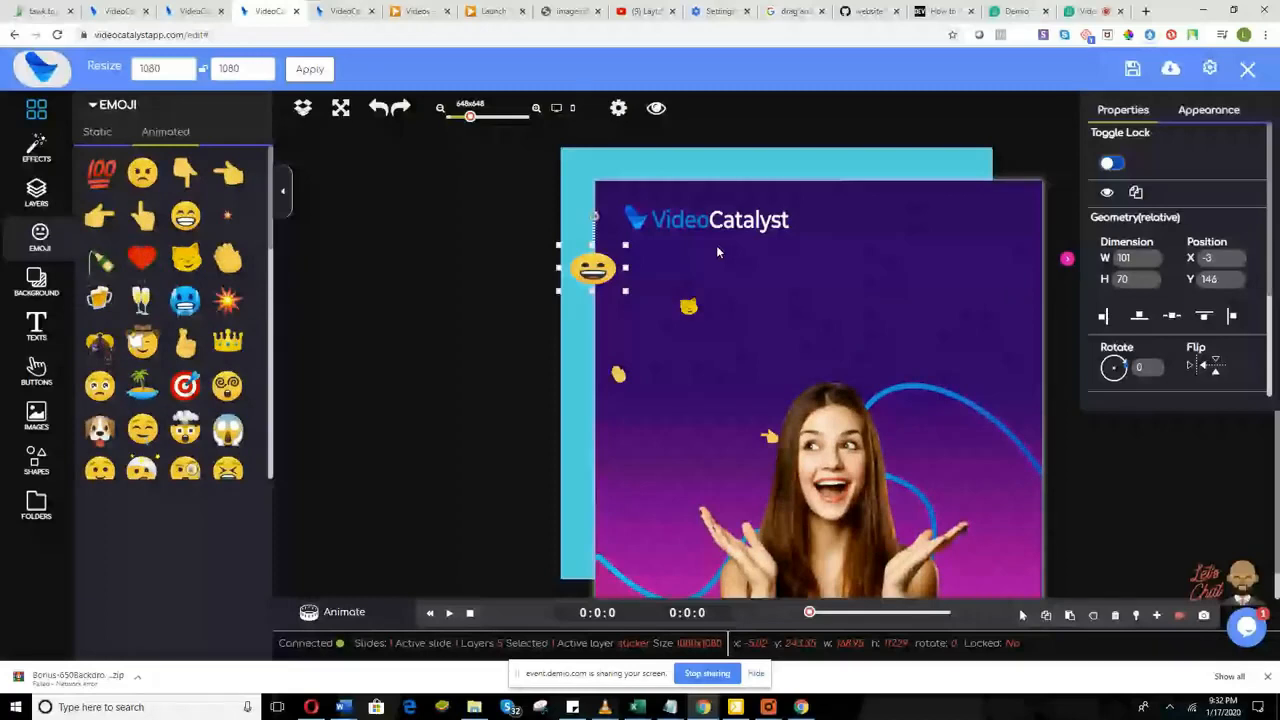
drag(716, 252, 718, 226)
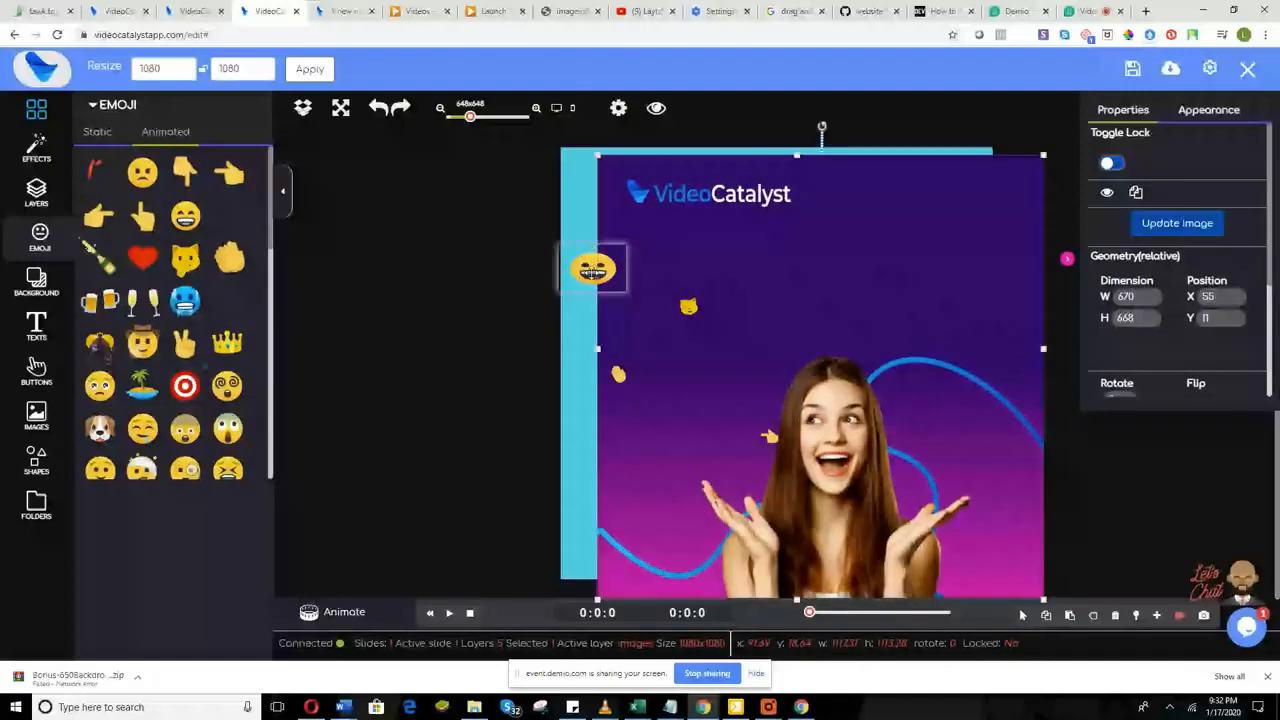
drag(593, 273, 706, 264)
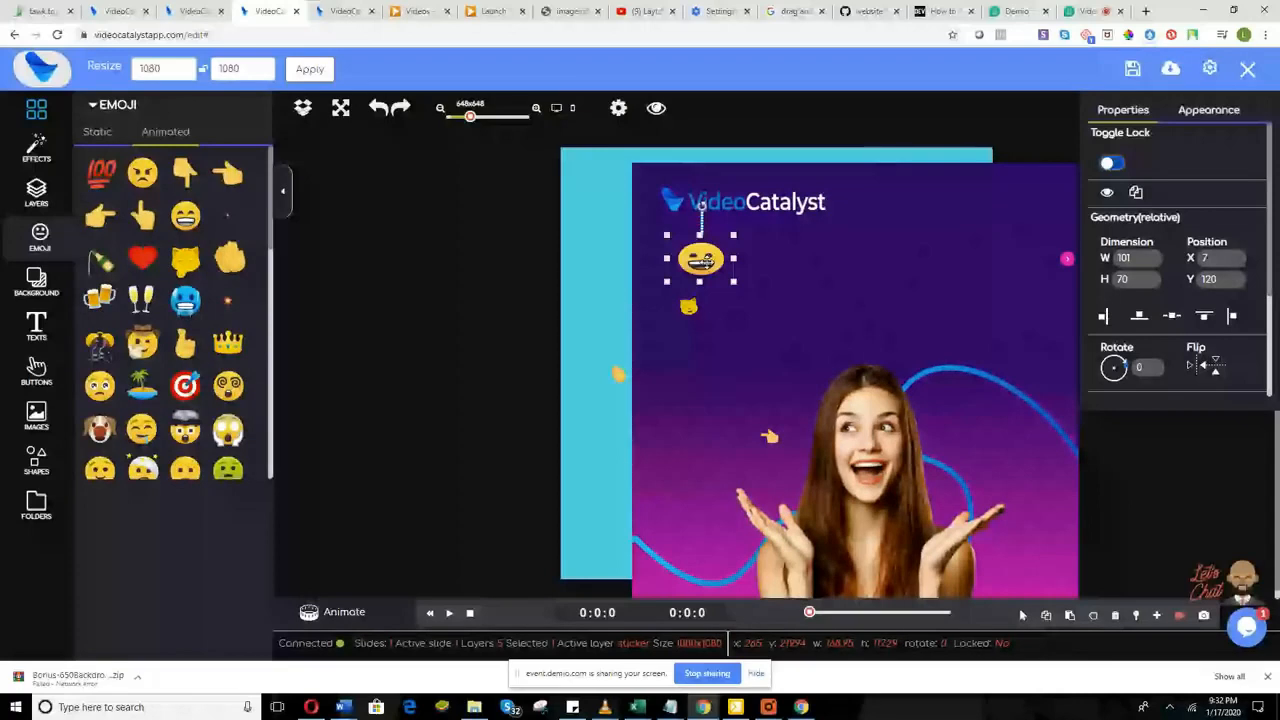
Step: Bring the grinning emoji forward and move it right, below the end of the logo
right_click(706, 262)
mouse_move(790, 622)
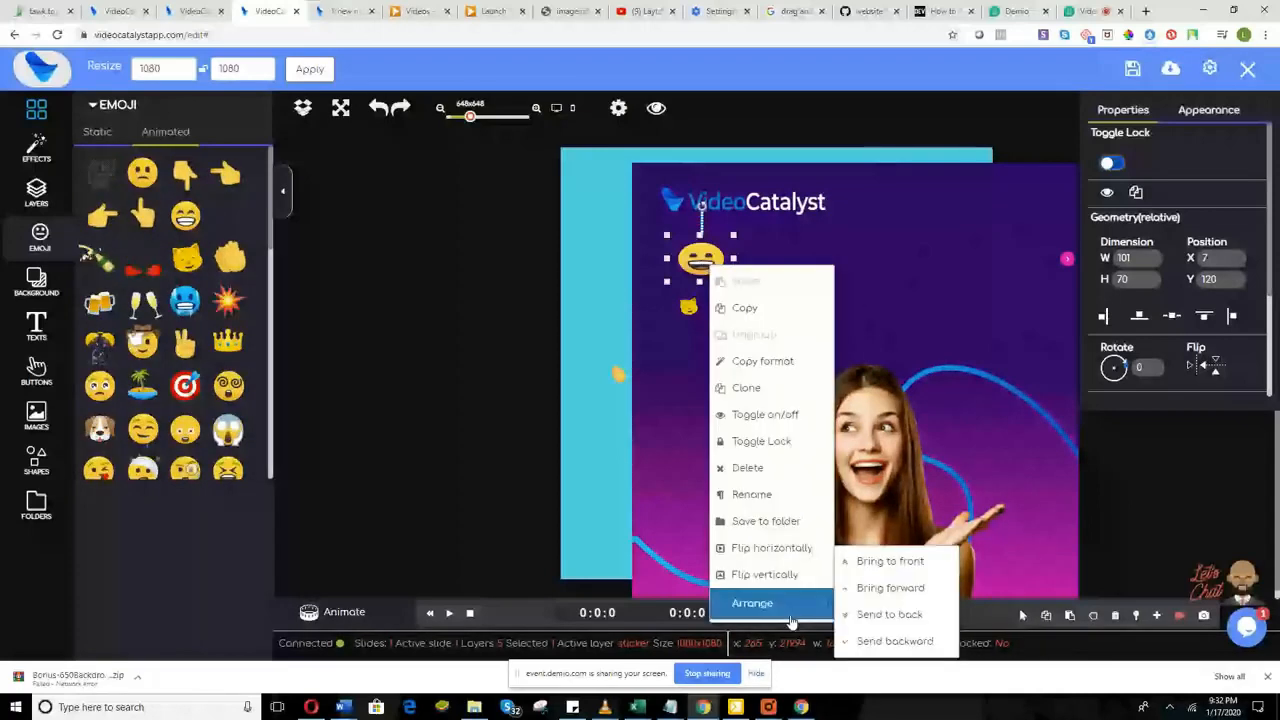
click(886, 604)
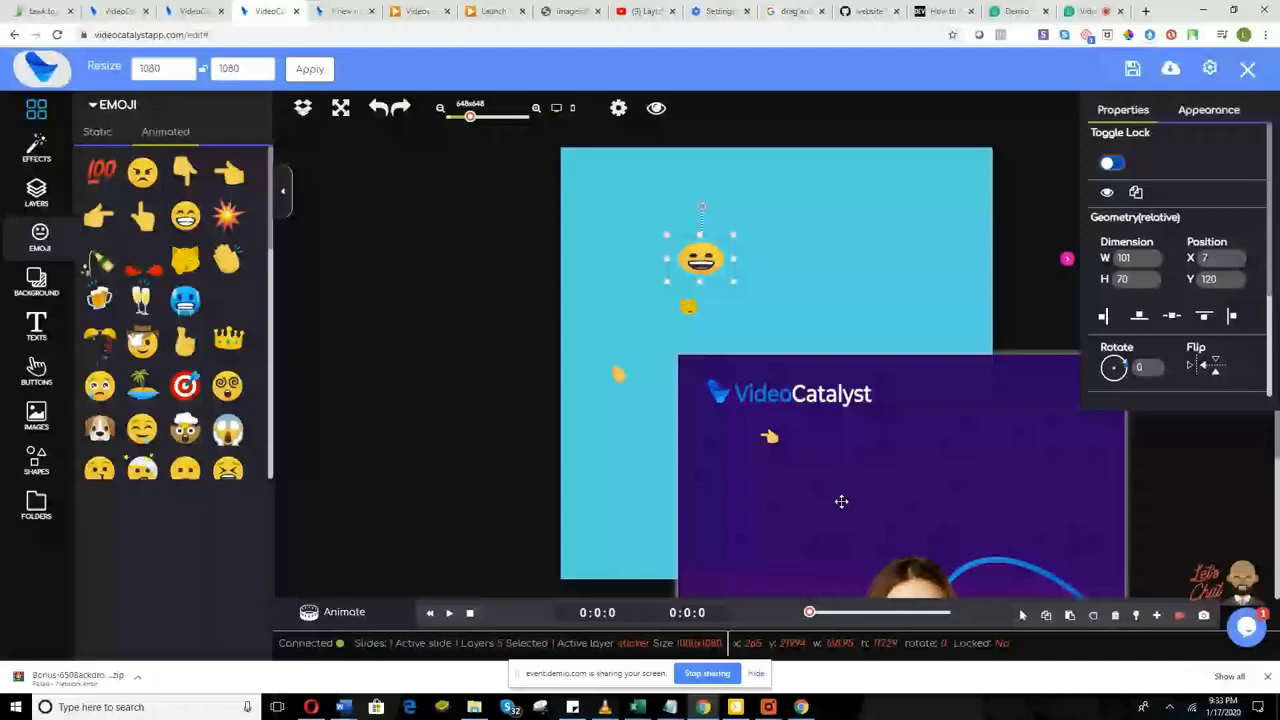
right_click(700, 258)
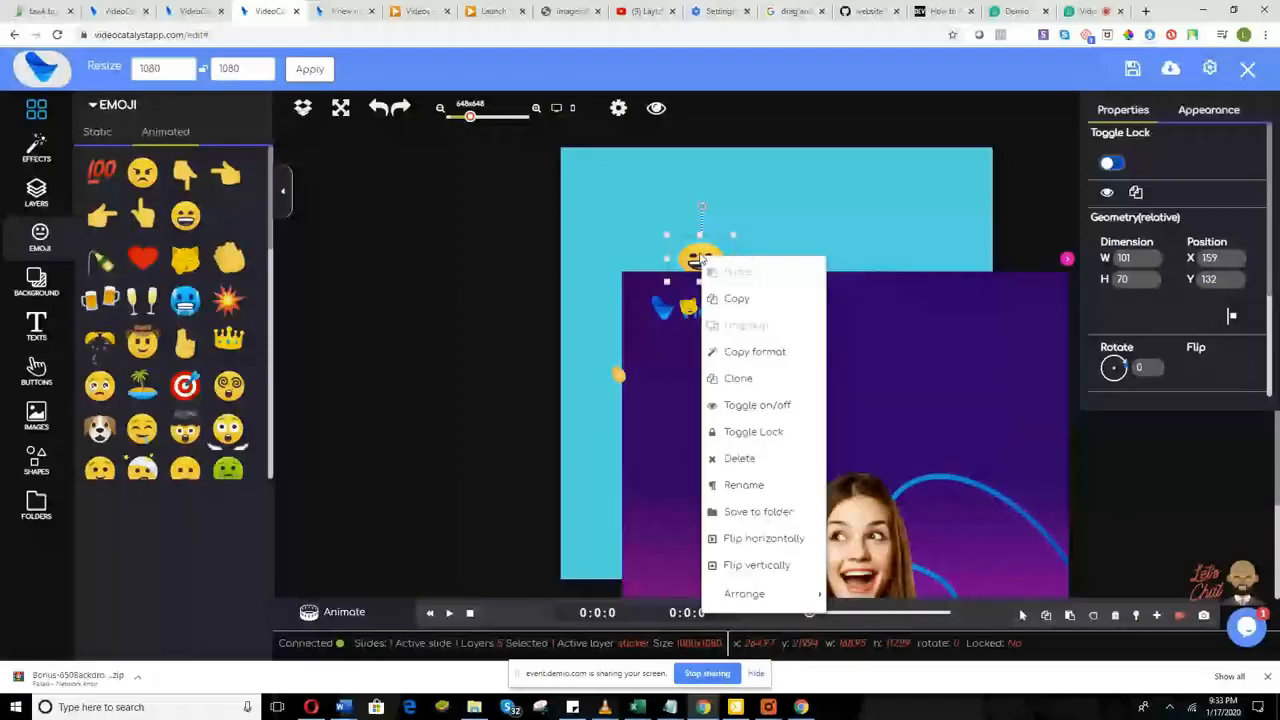
click(692, 265)
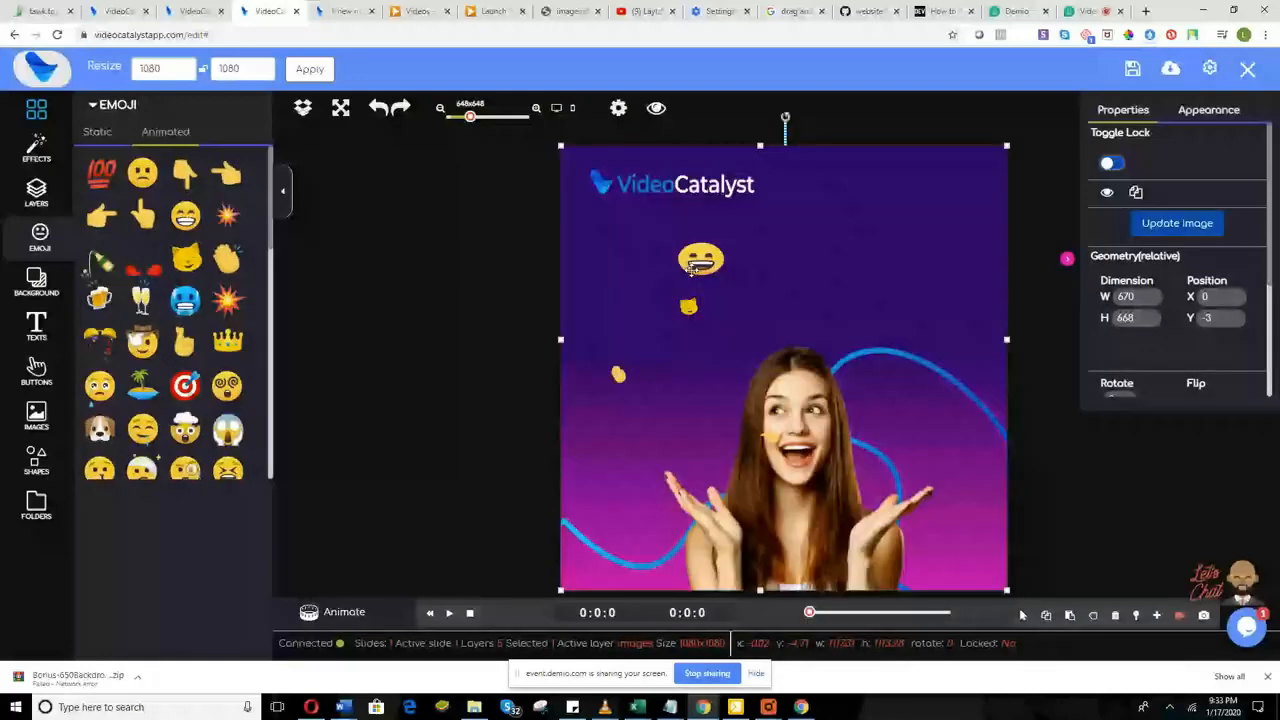
drag(692, 267, 832, 252)
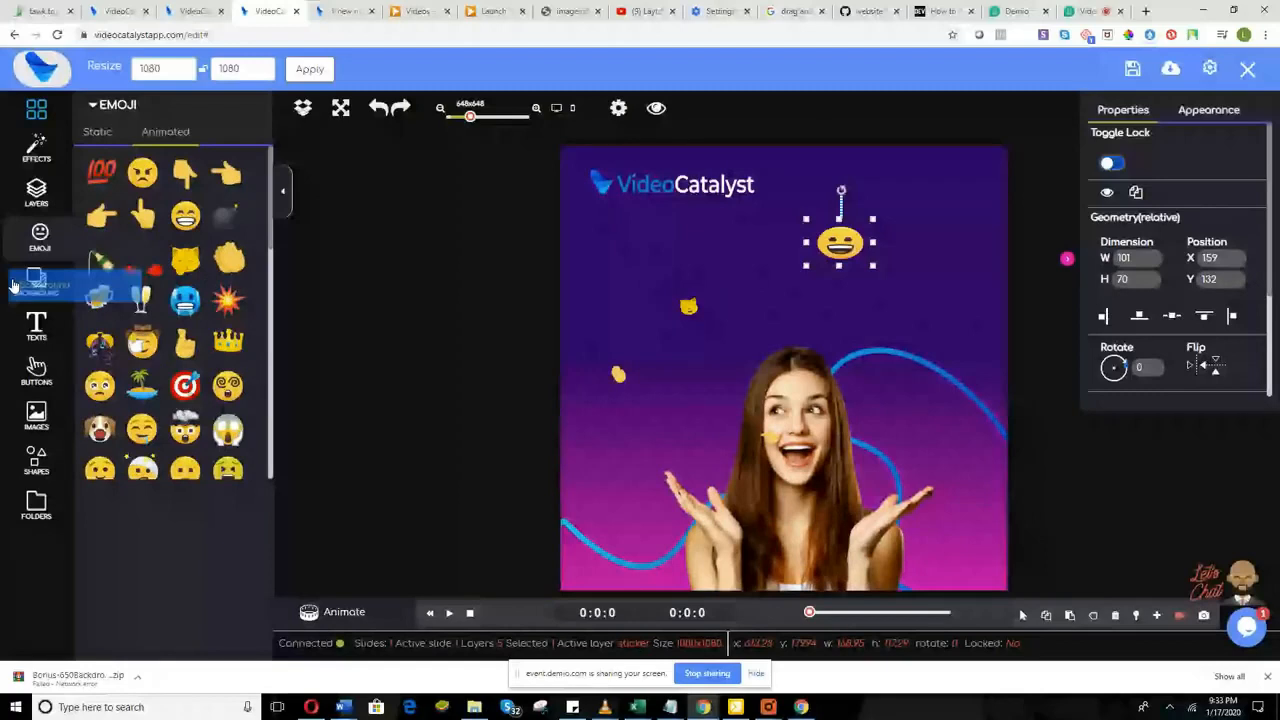
Step: Nudge the photo layer slightly lower to leave a teal strip on top, then open Texts
click(14, 286)
drag(762, 277, 760, 322)
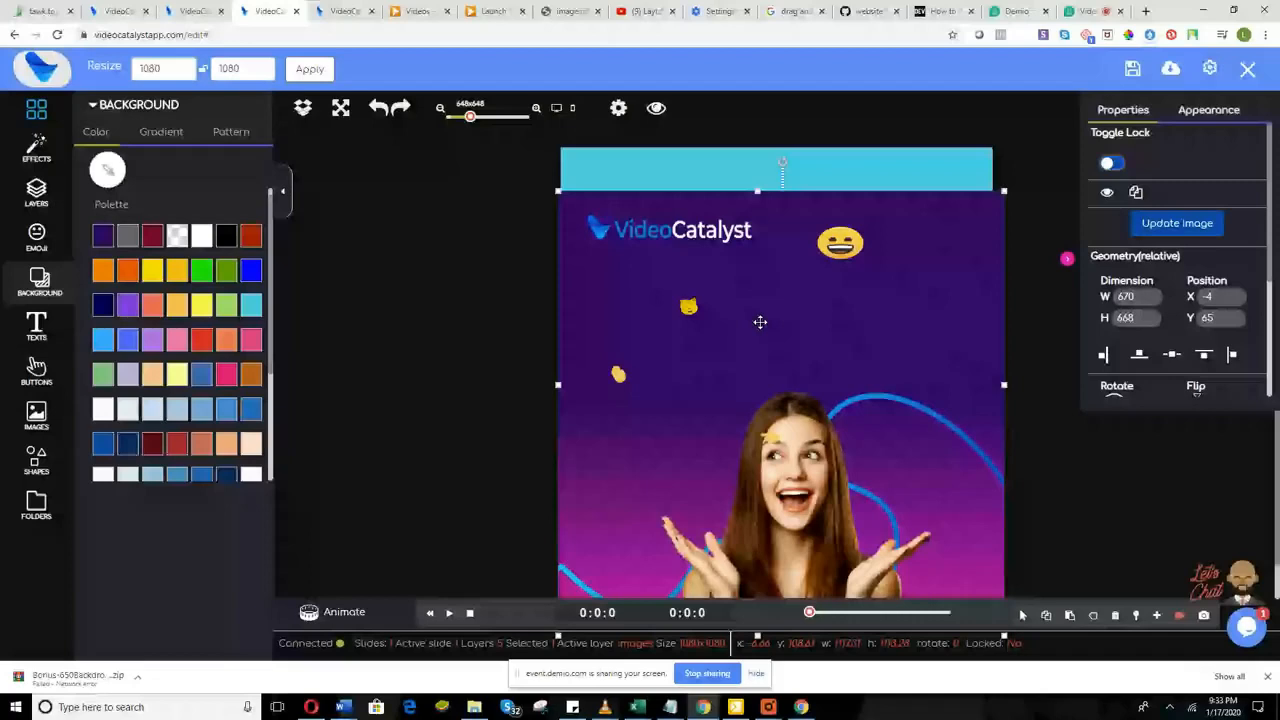
drag(760, 322, 803, 357)
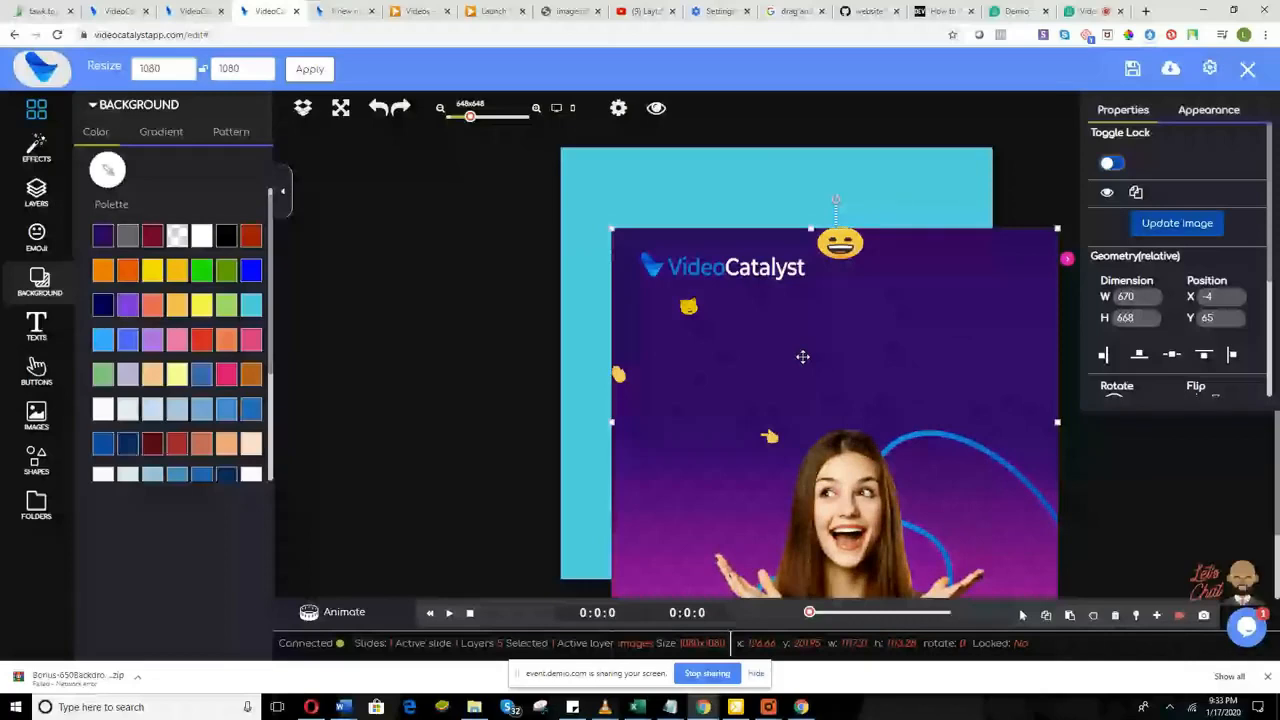
drag(803, 357, 756, 317)
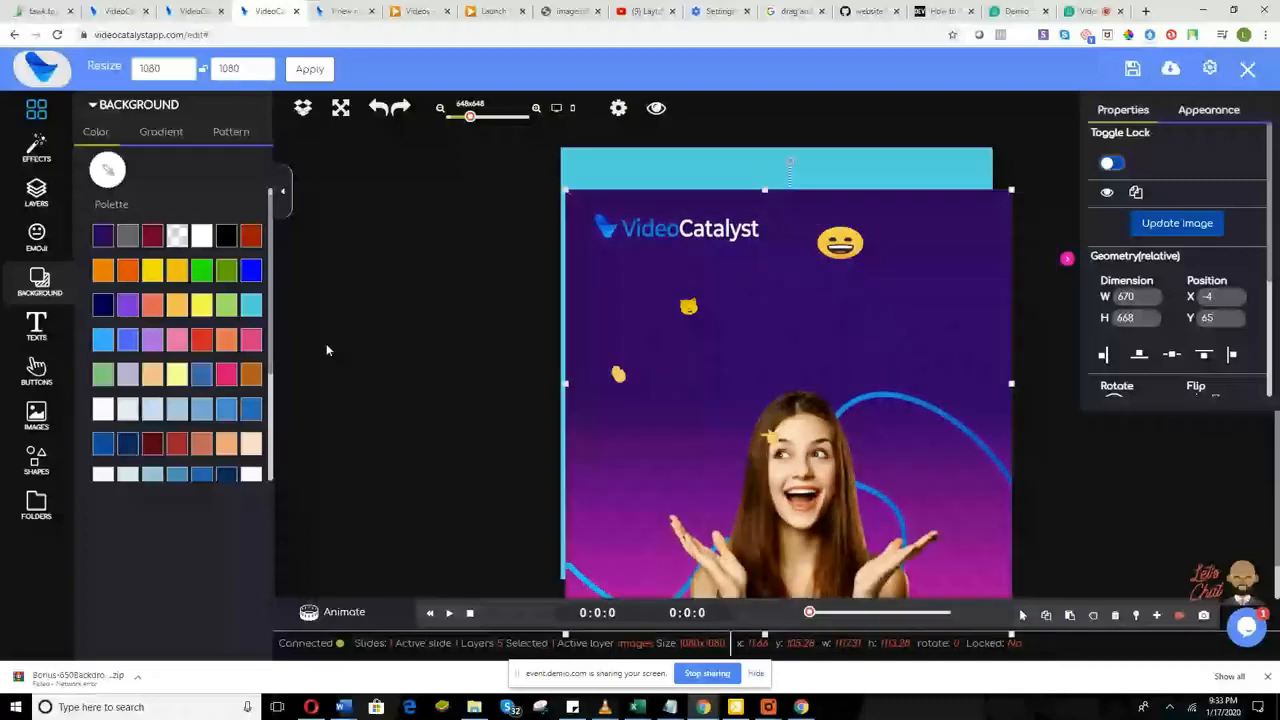
click(37, 330)
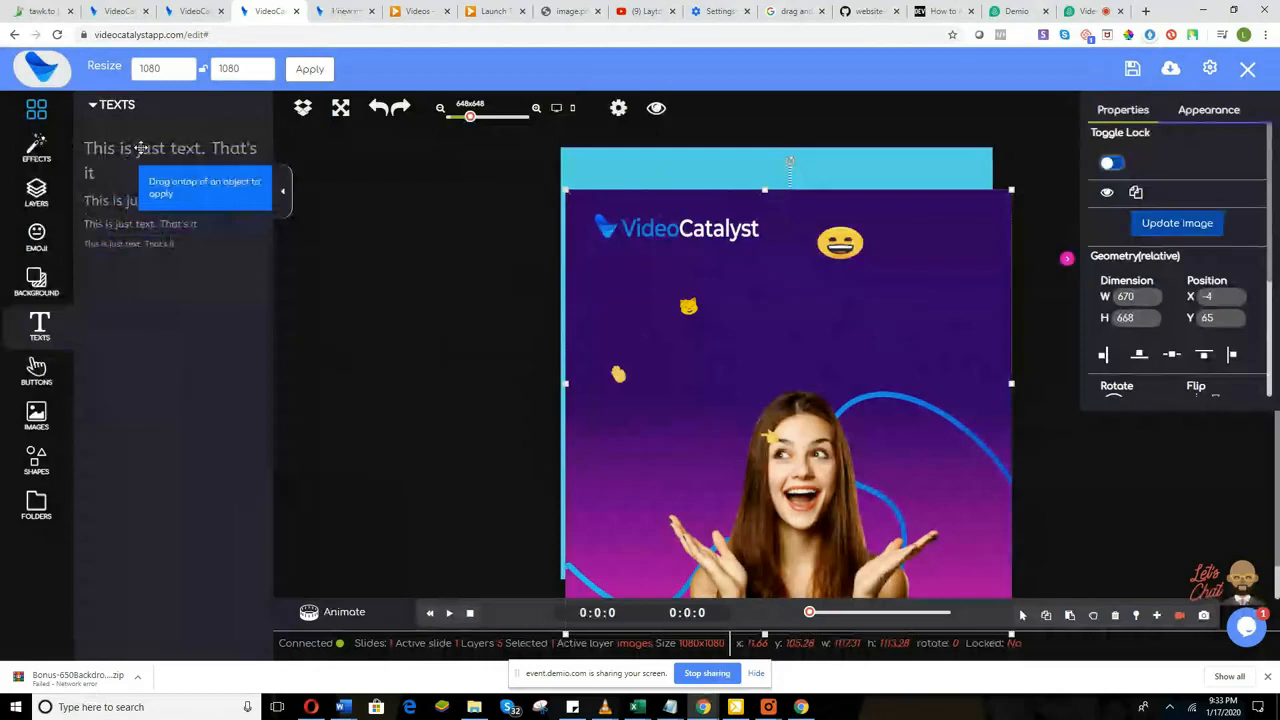
Step: Drop a text preset above the woman, retype it 'VideoCatalyst Training Bootcamp', and enlarge its box
drag(141, 148, 797, 364)
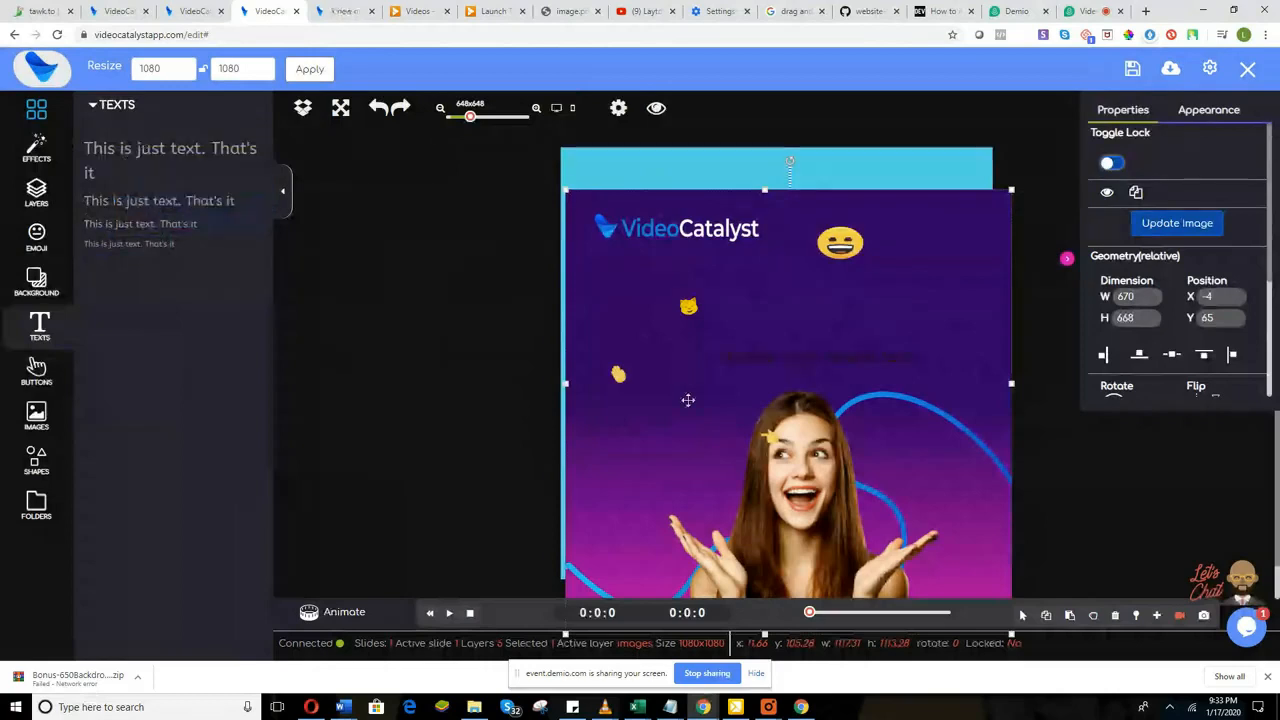
click(841, 358)
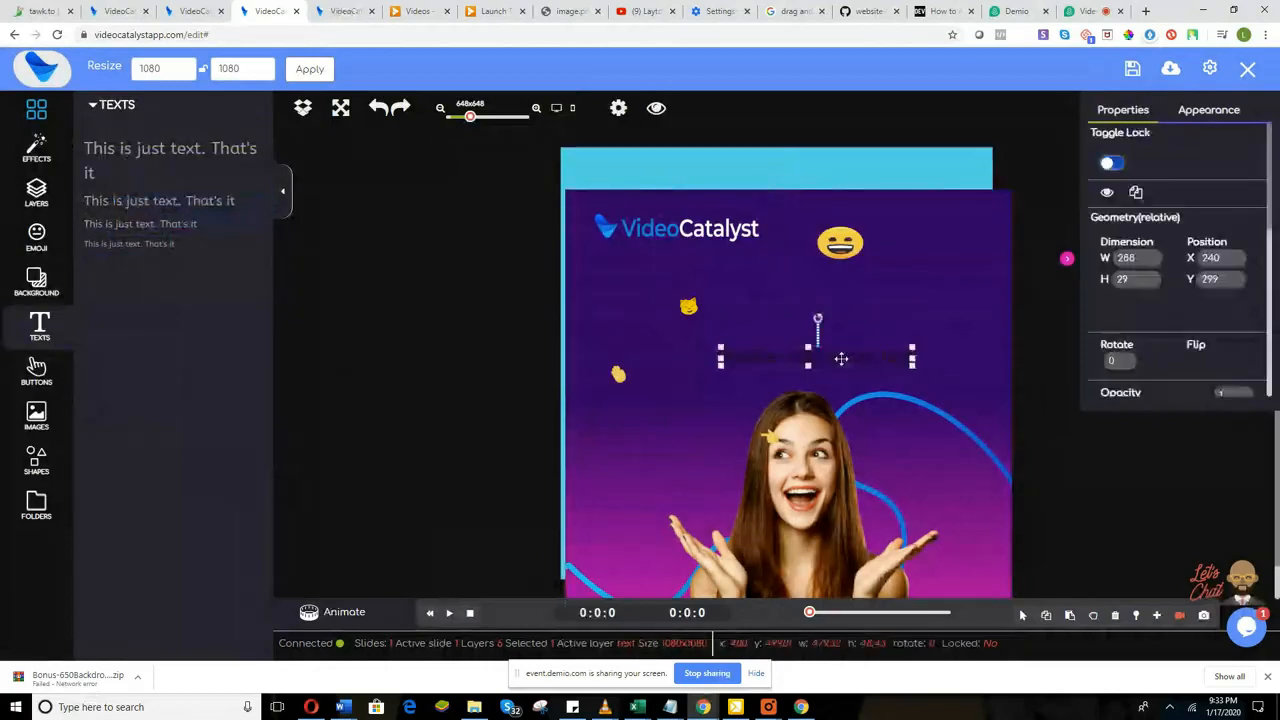
double_click(865, 350)
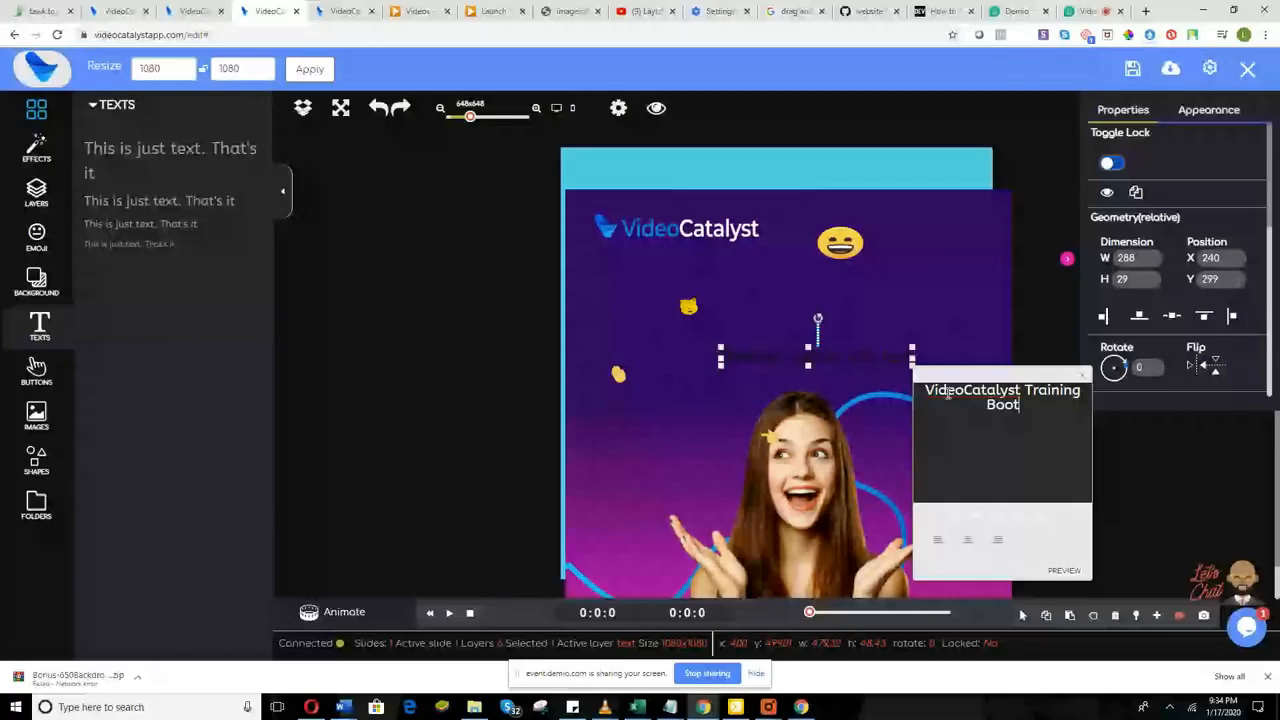
text(camp)
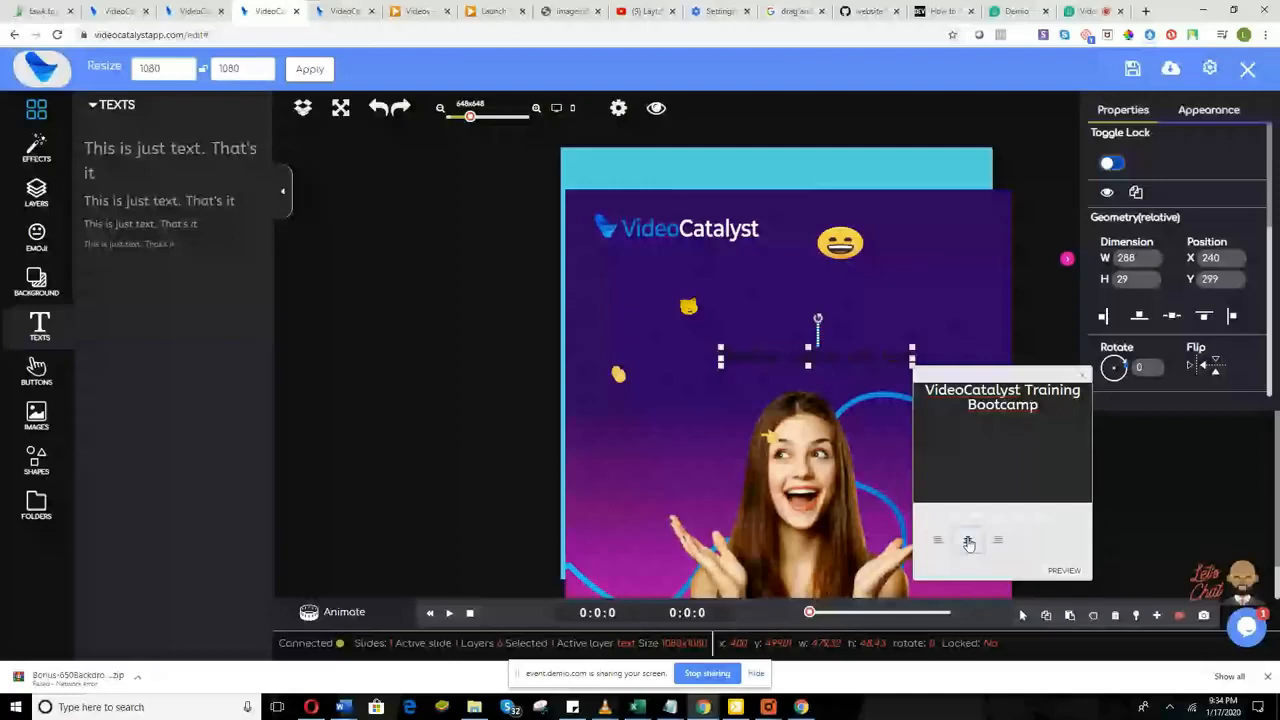
drag(720, 364, 690, 393)
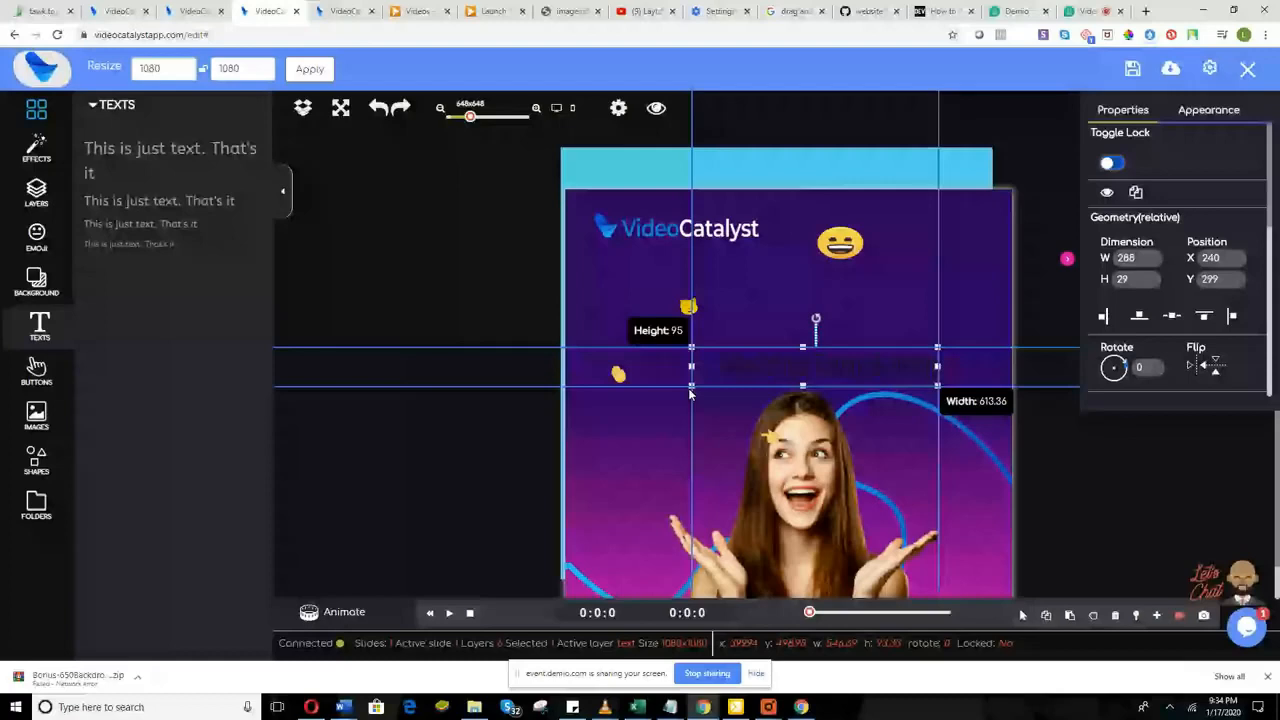
Step: Widen the title box to 452 by 65 and position it at X 176, Y 299
drag(690, 393, 677, 391)
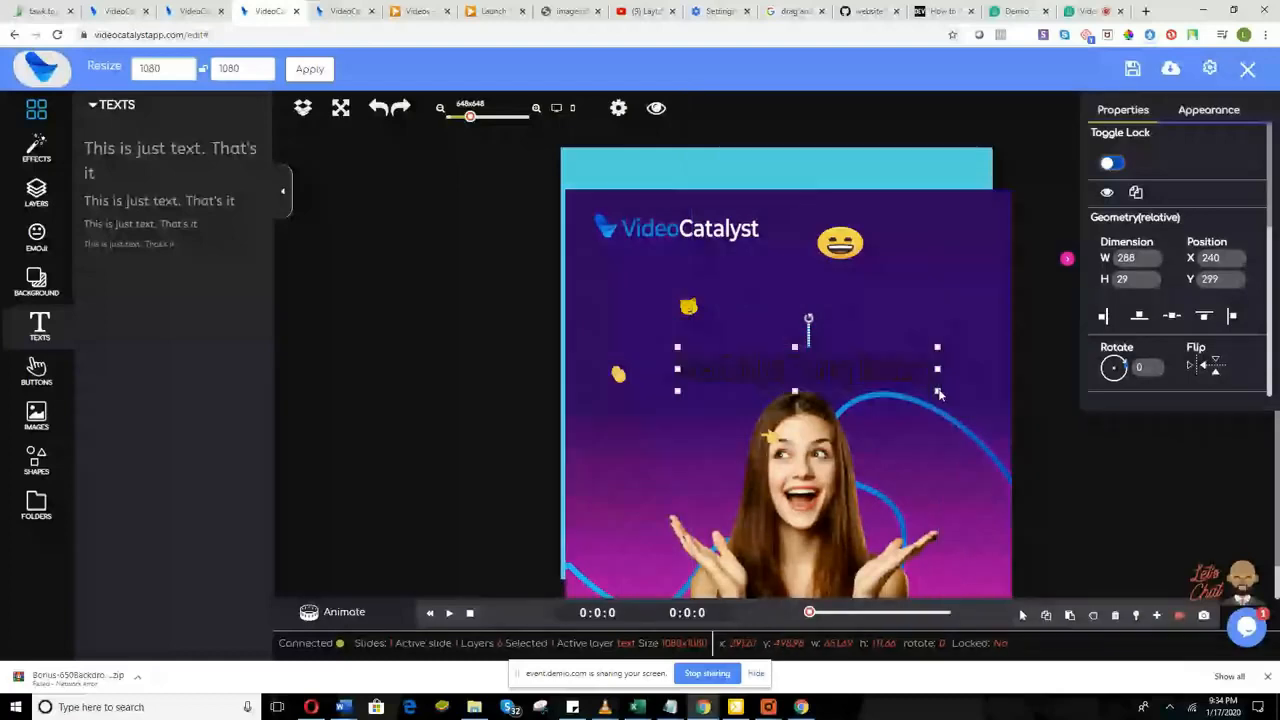
drag(938, 394, 978, 390)
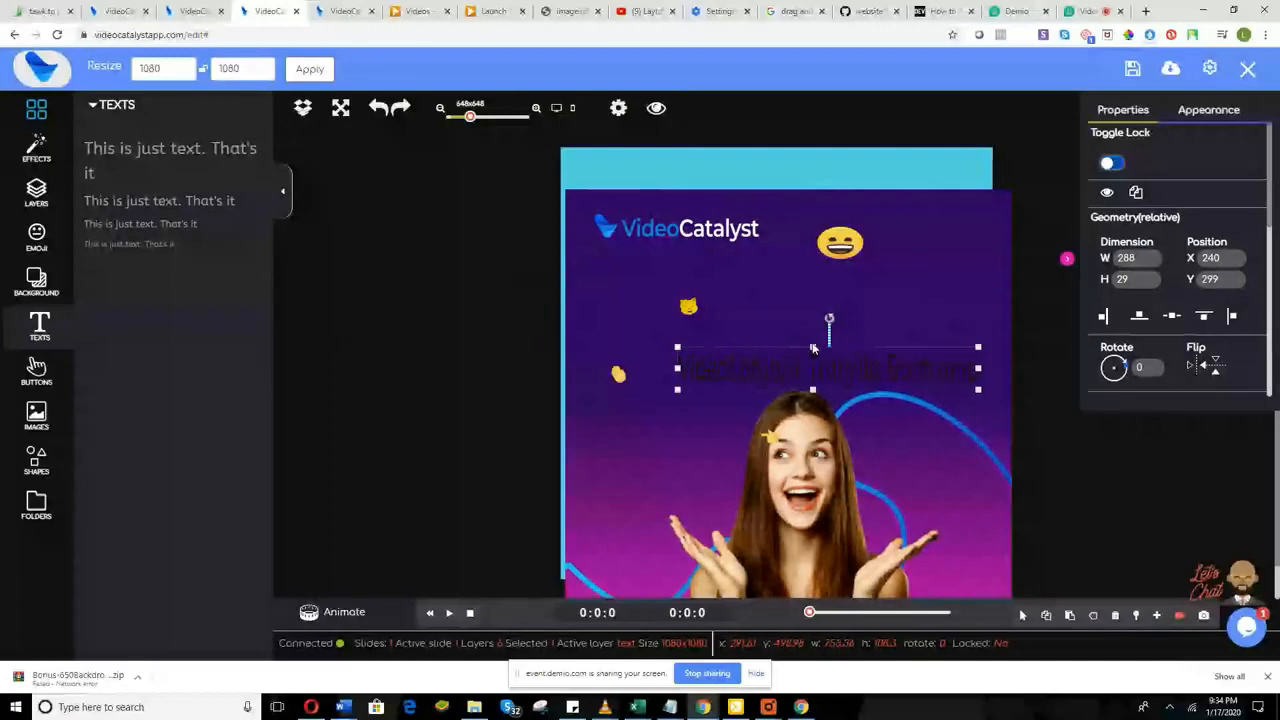
drag(813, 349, 808, 335)
click(734, 375)
click(589, 413)
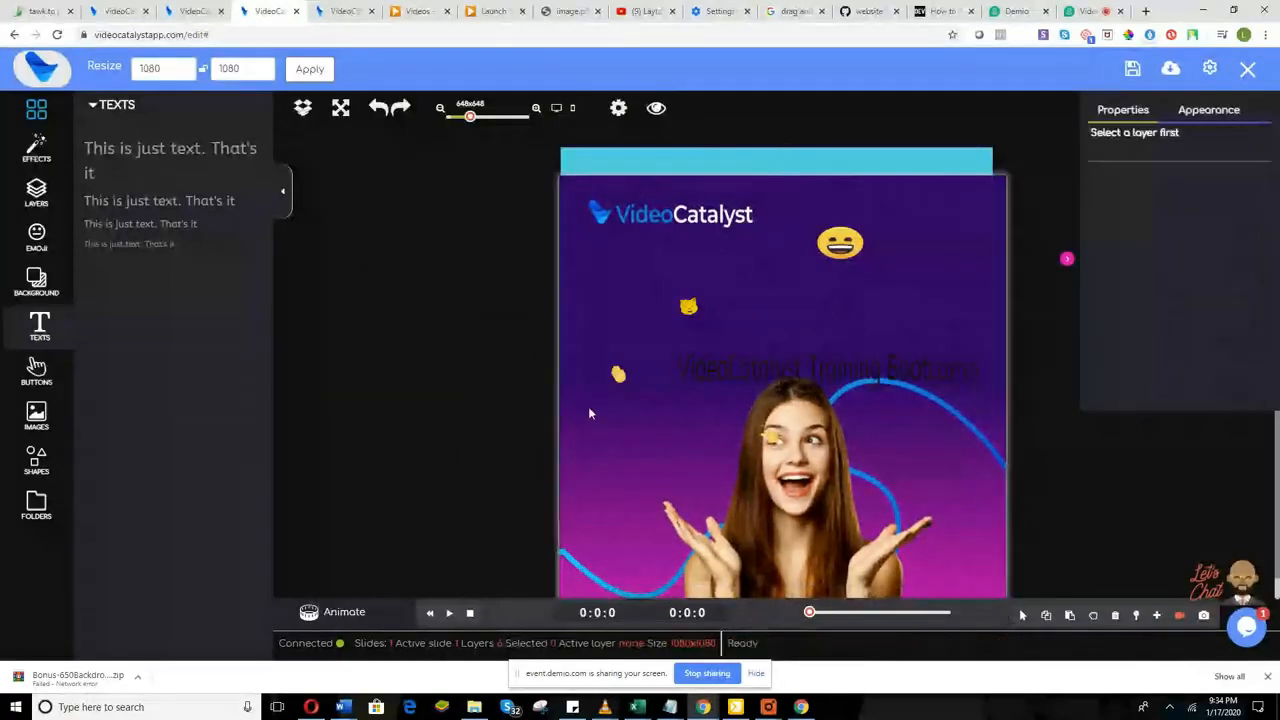
click(744, 374)
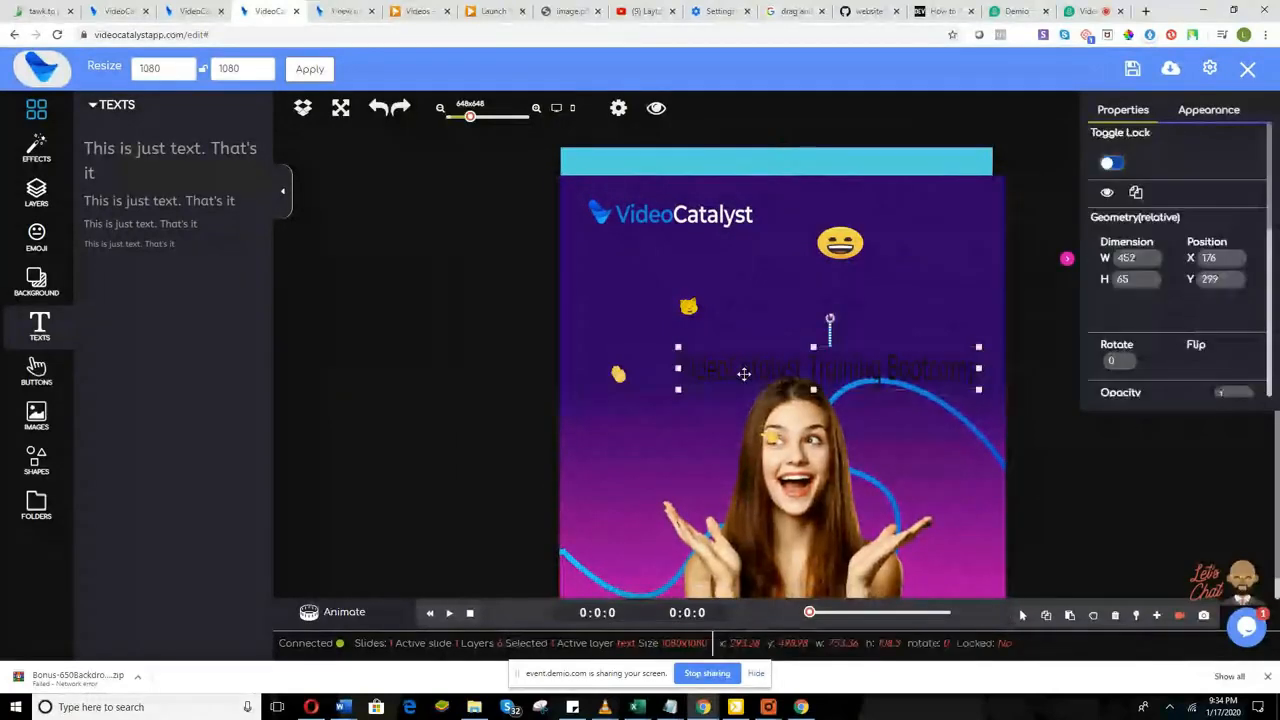
drag(744, 374, 709, 365)
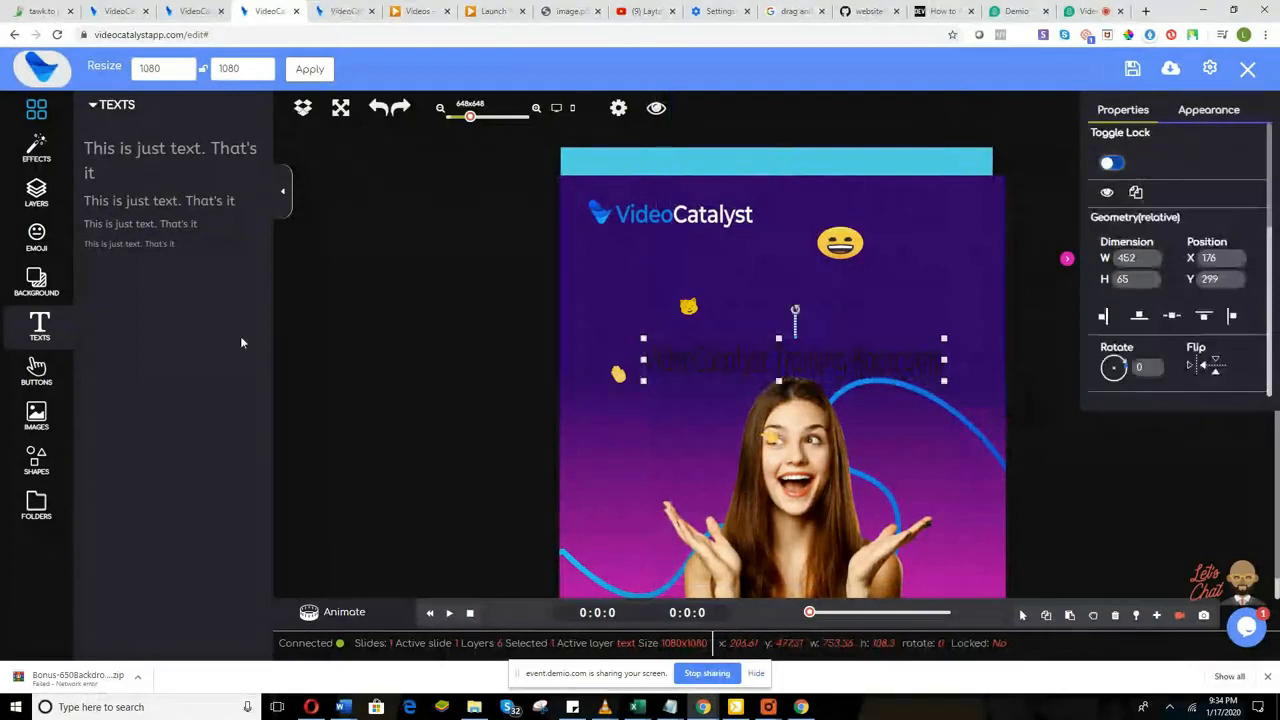
click(37, 282)
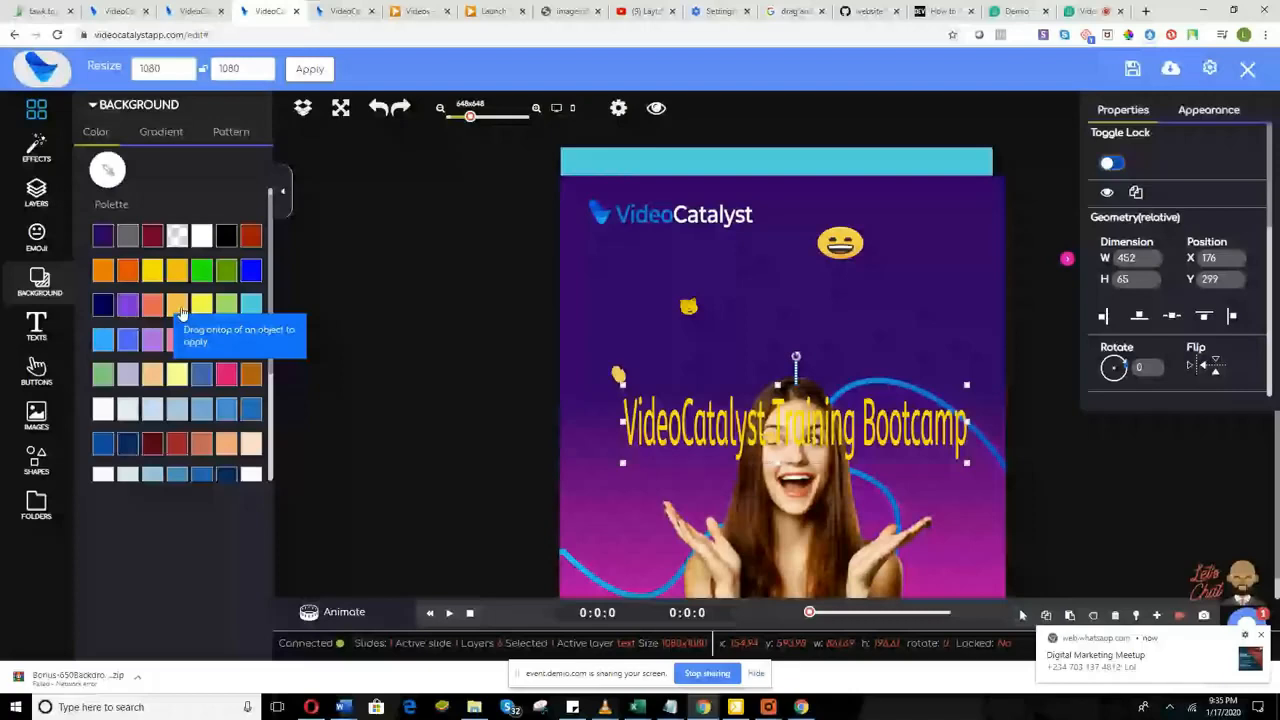
Step: Apply the muted gold swatch to the title and bring up the custom colour picker
click(181, 312)
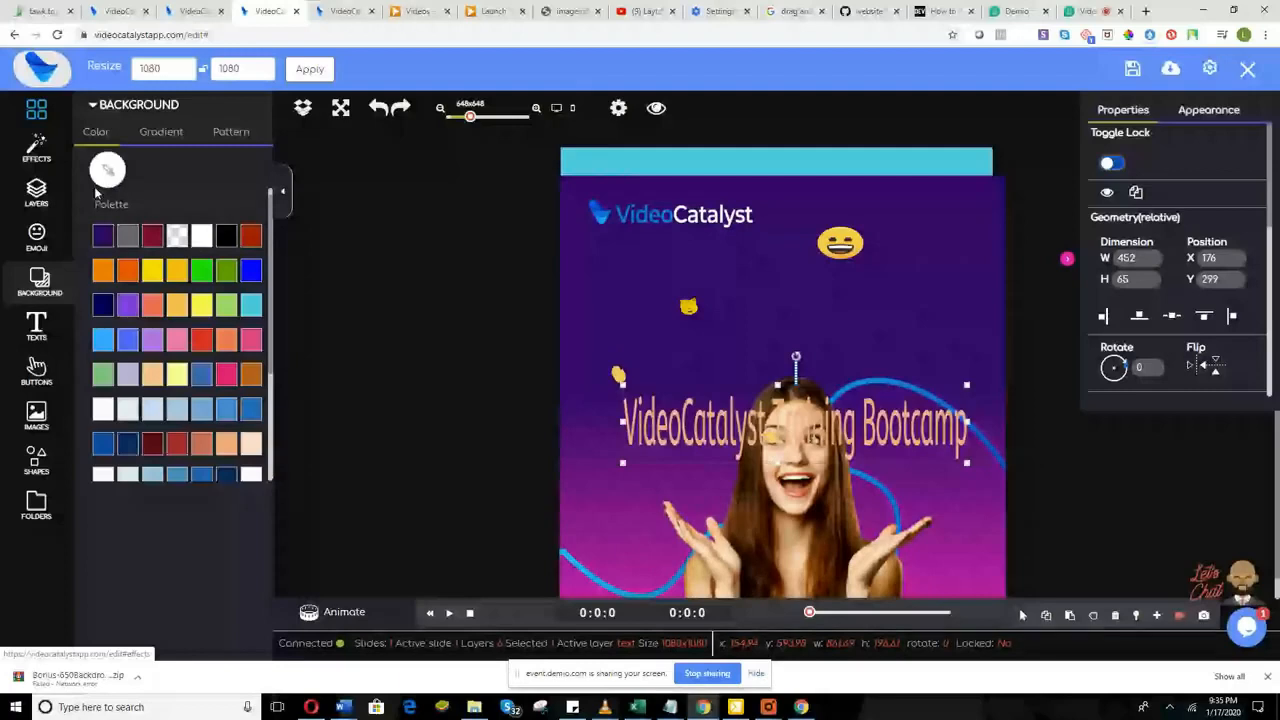
click(103, 176)
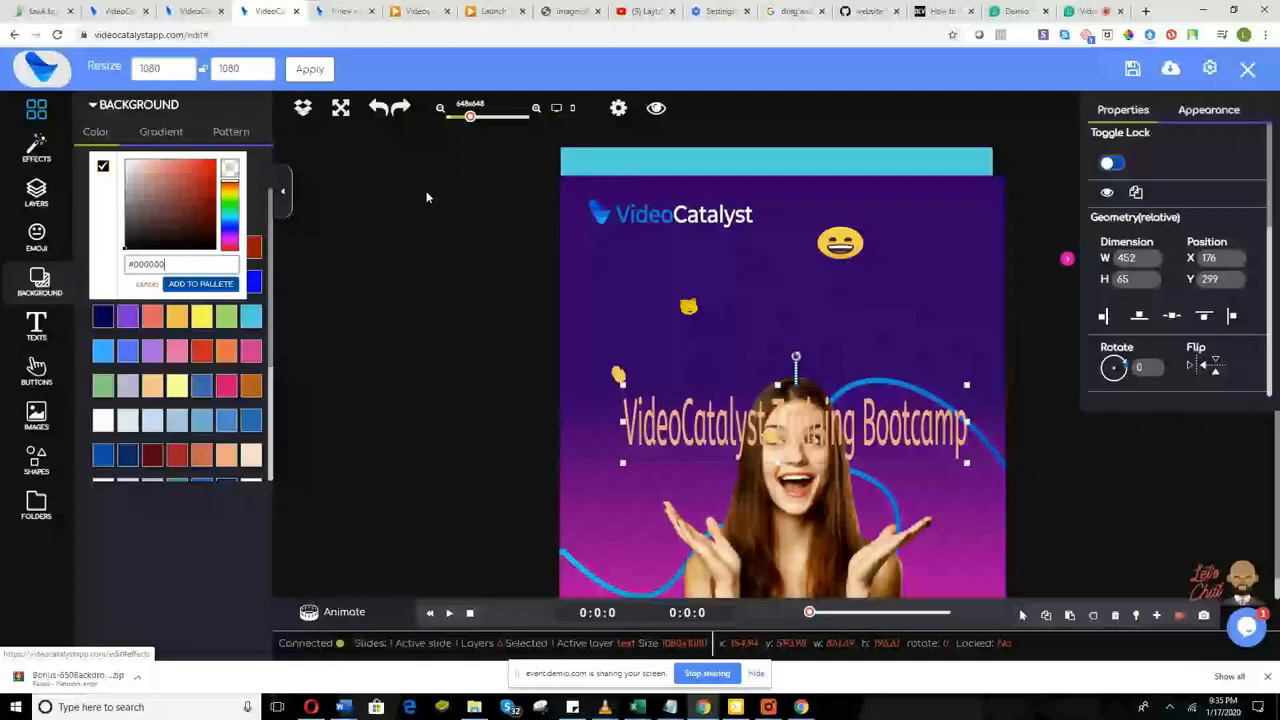
Step: Sample the emoji's yellow #ffc644 with the eyedropper and save it to Recent Picks
scroll(180, 385, down, 2)
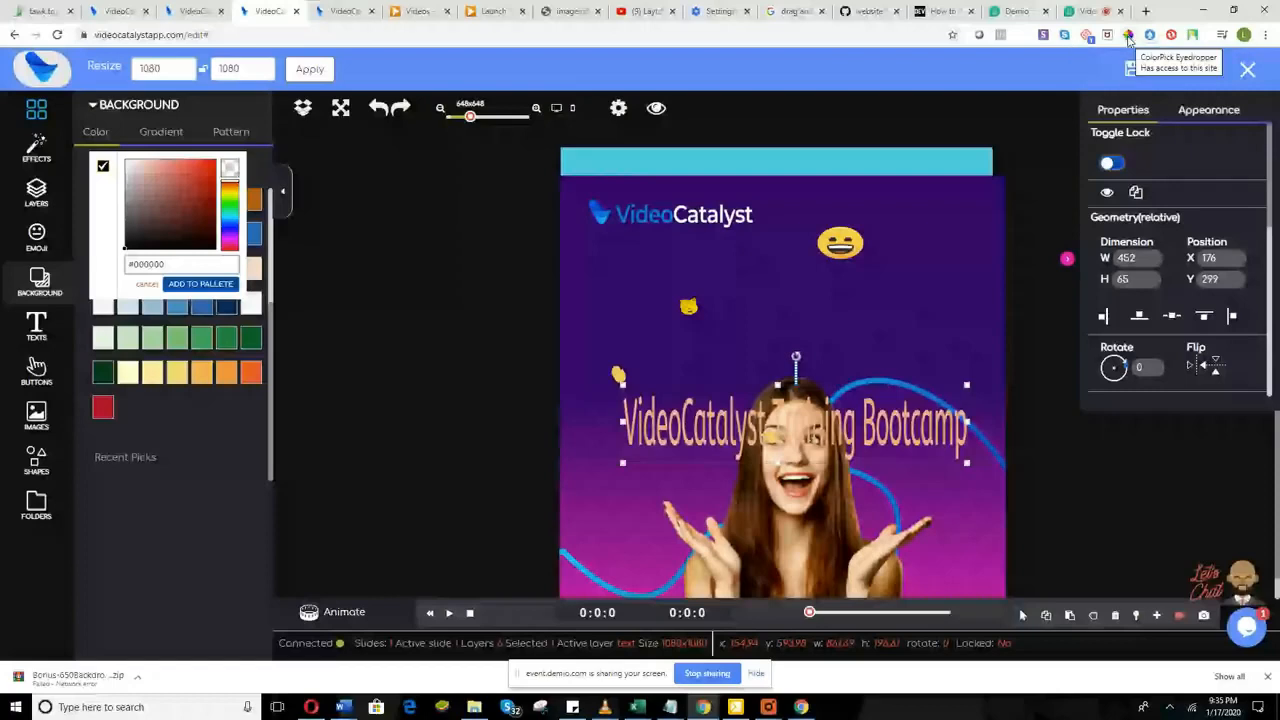
click(1128, 38)
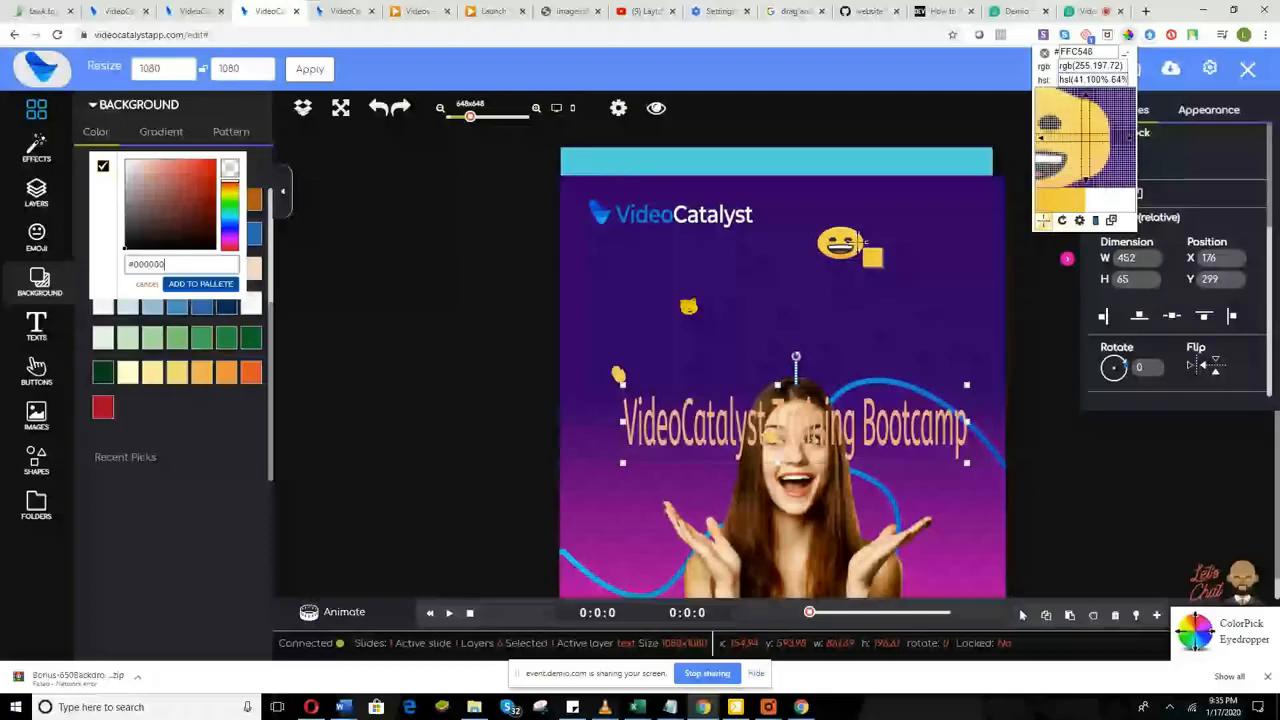
click(858, 238)
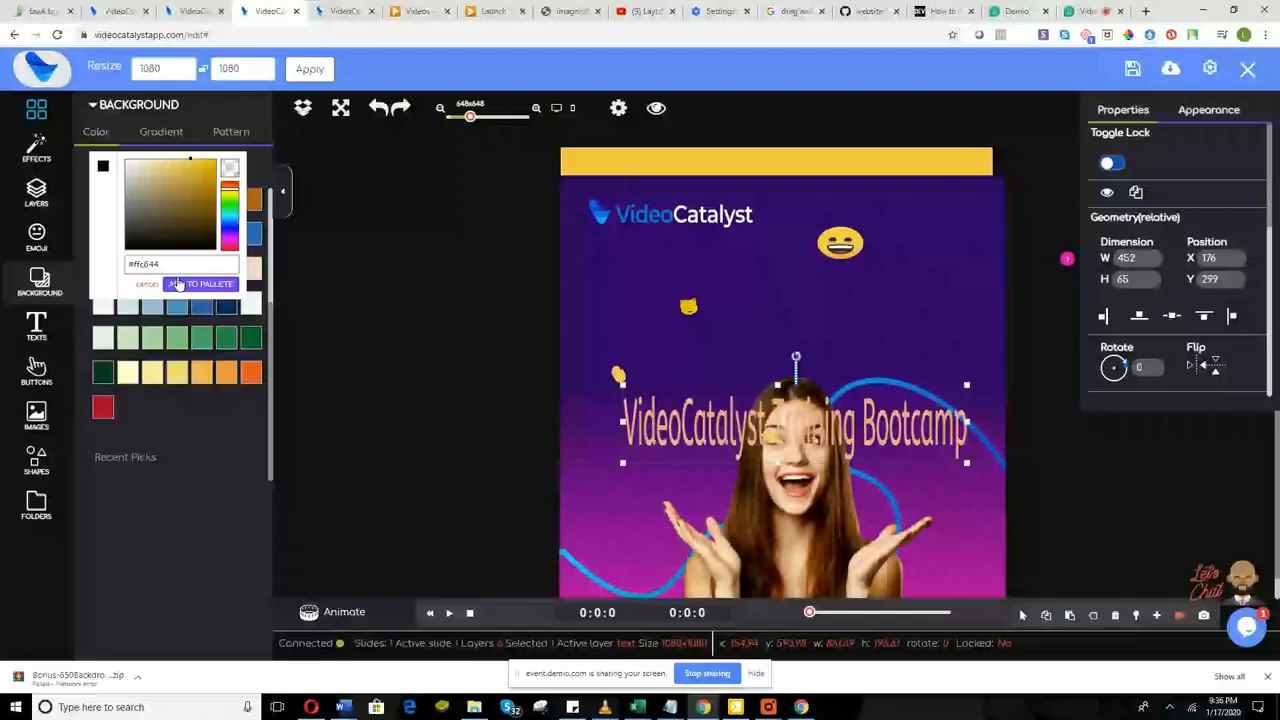
click(178, 285)
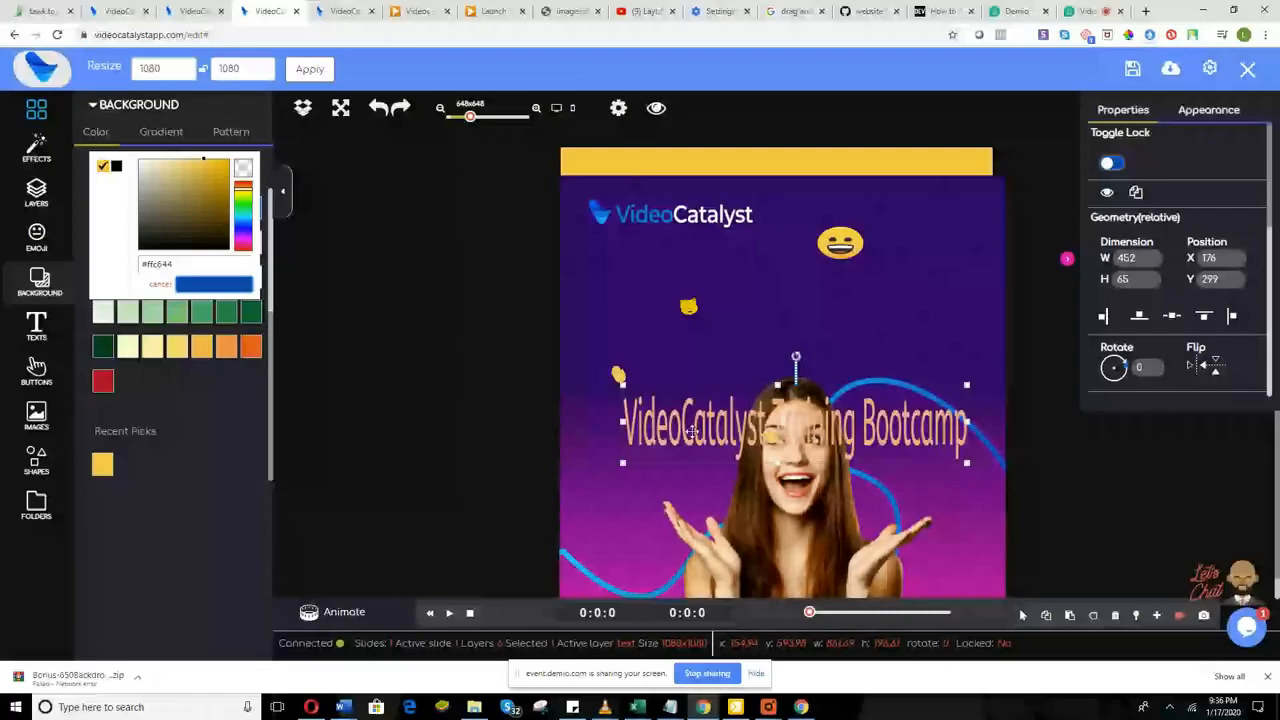
Step: Colour the title with the sampled #ffc644 yellow and raise it above the woman's head
click(692, 431)
click(692, 431)
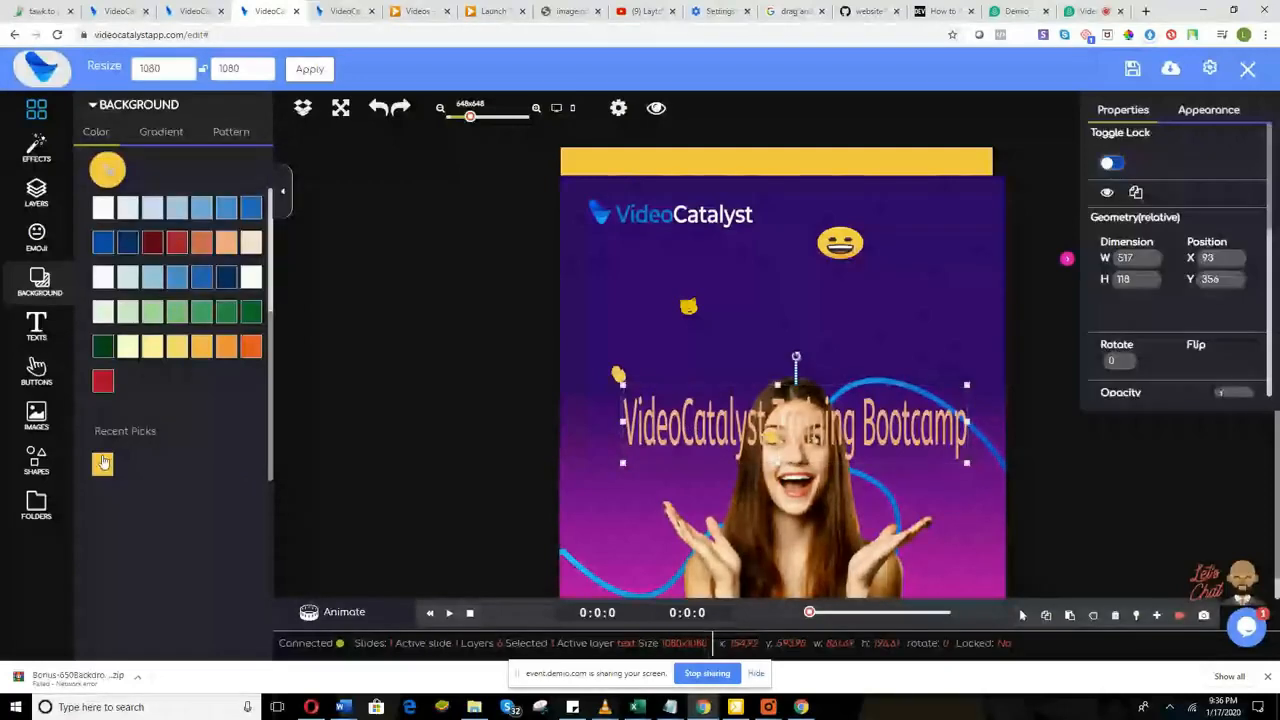
drag(103, 463, 732, 449)
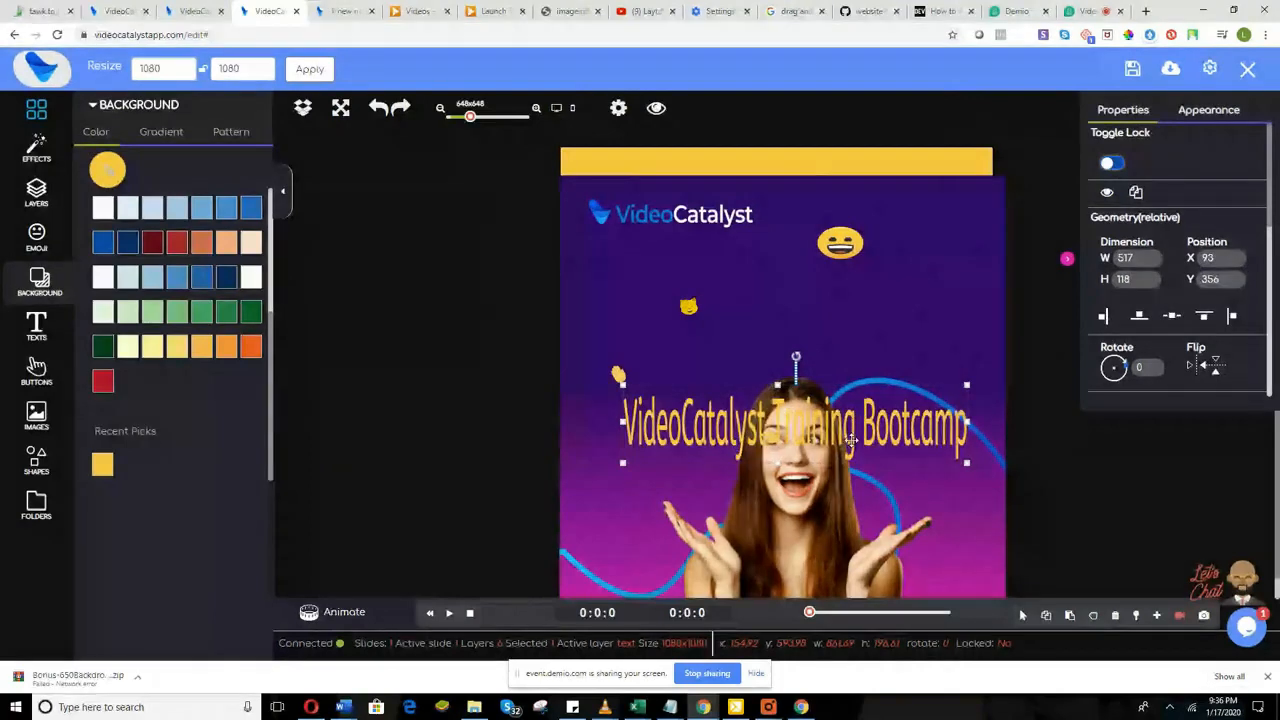
drag(749, 400, 738, 331)
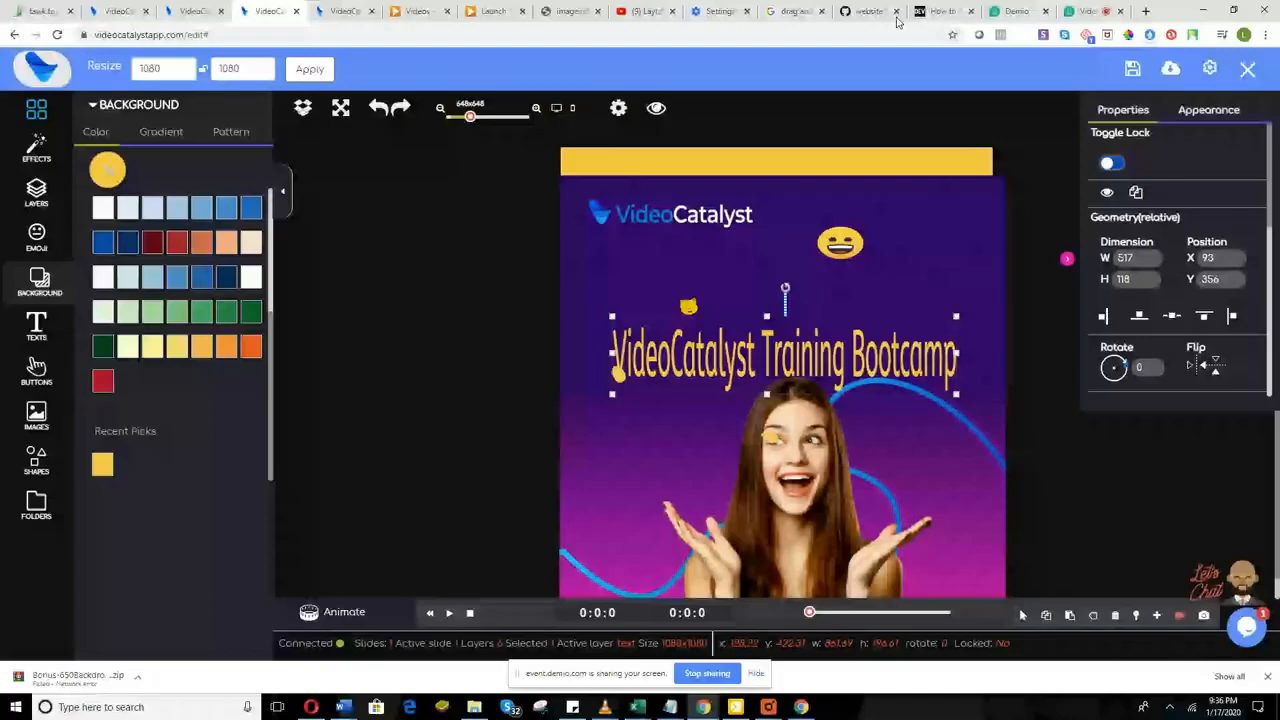
click(1081, 8)
click(262, 11)
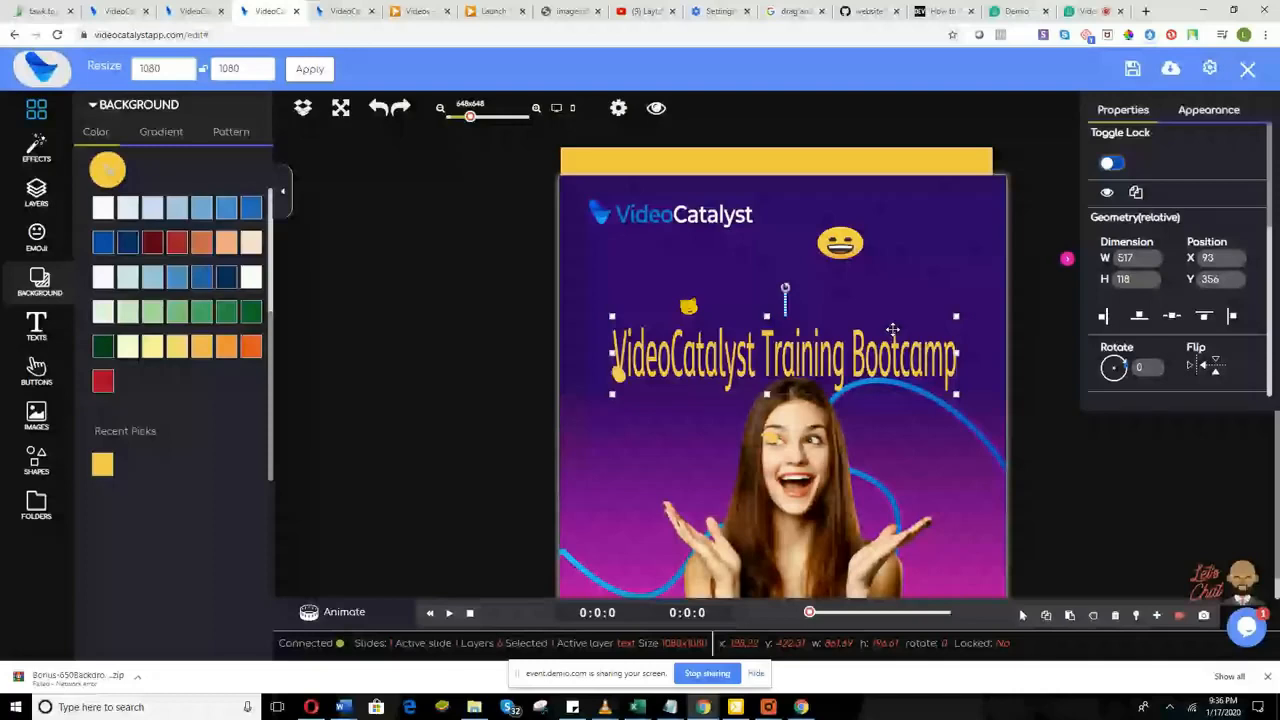
Step: Tilt the title about 5 degrees, set it just above the woman's head, then check the webinar chat
drag(785, 288, 779, 406)
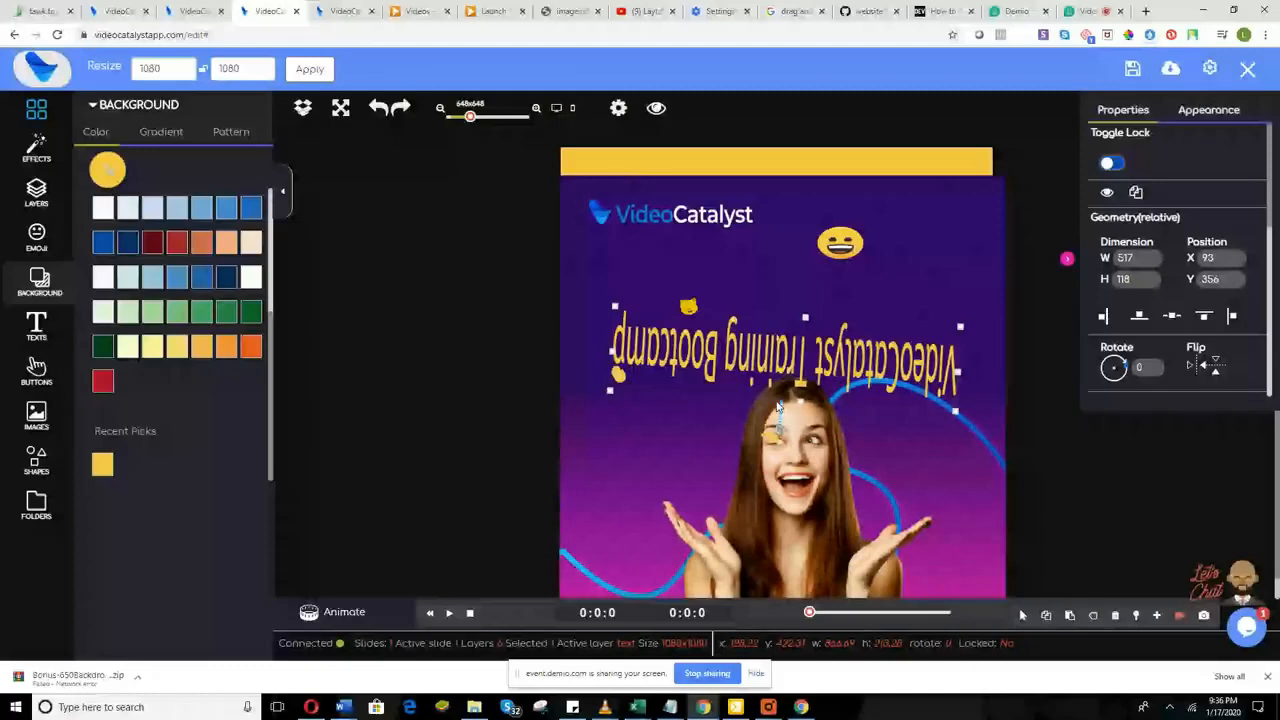
drag(780, 407, 737, 411)
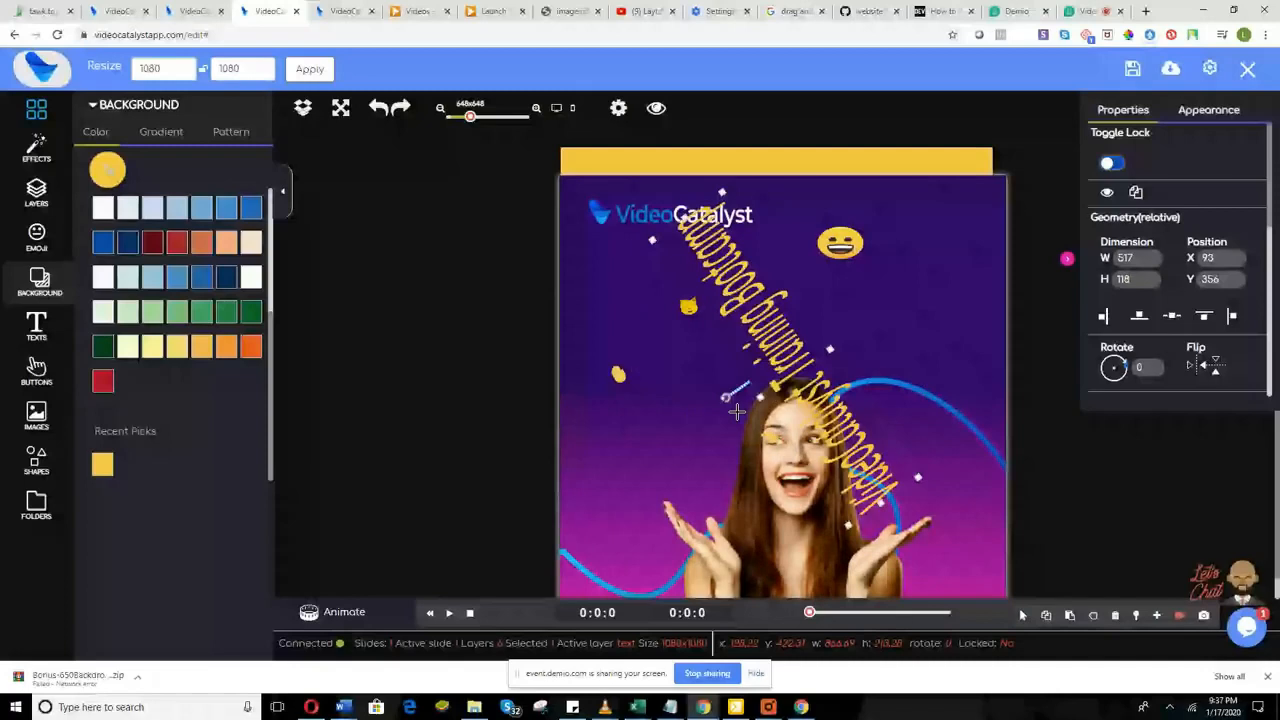
drag(736, 411, 794, 289)
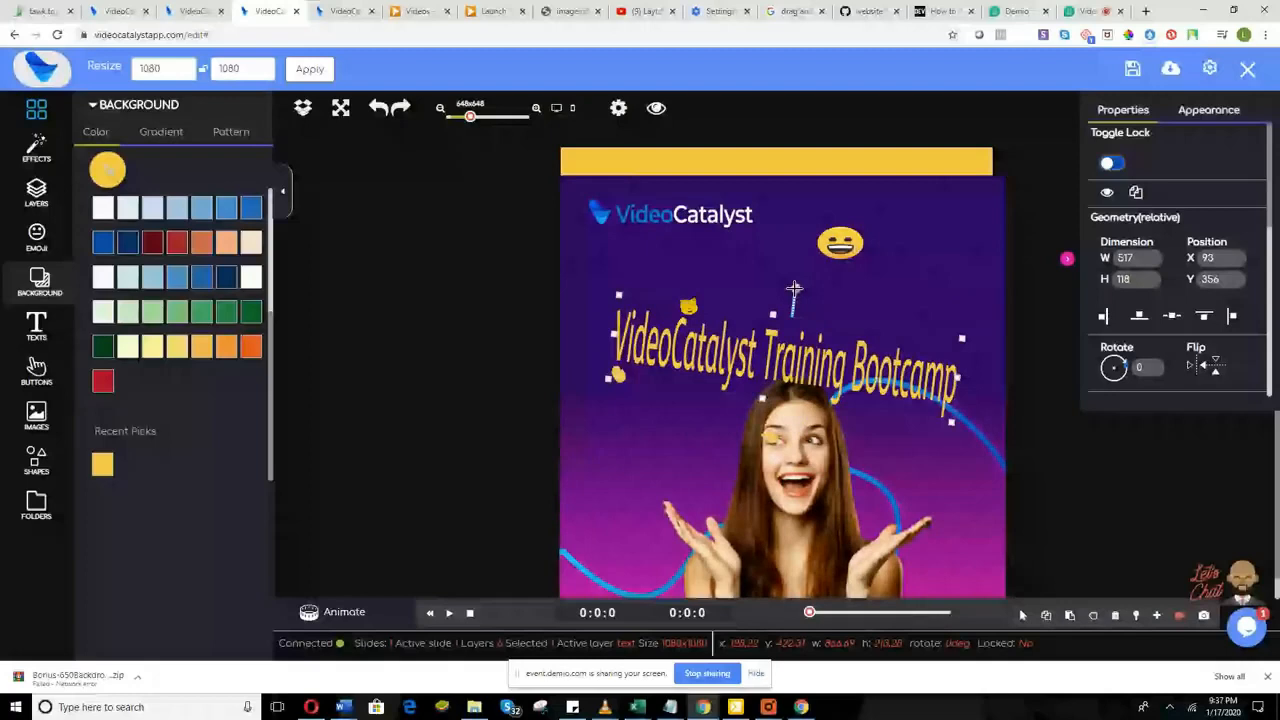
drag(794, 289, 828, 403)
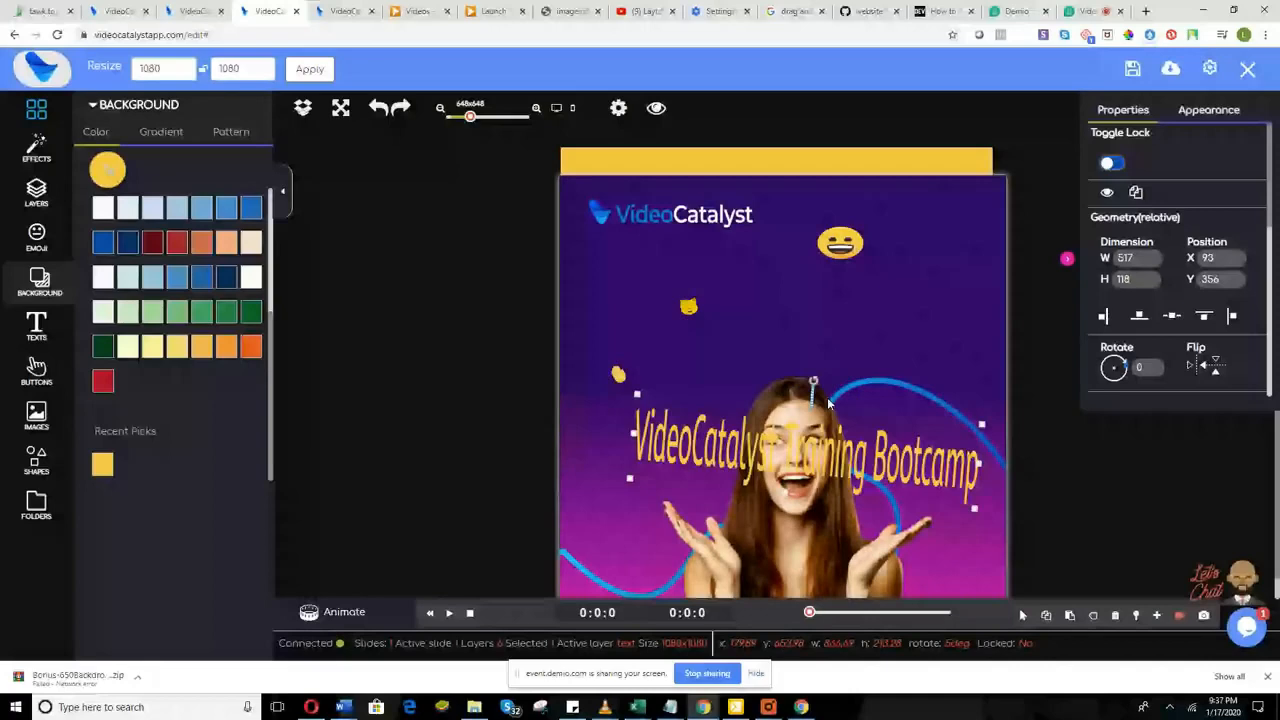
drag(828, 403, 816, 310)
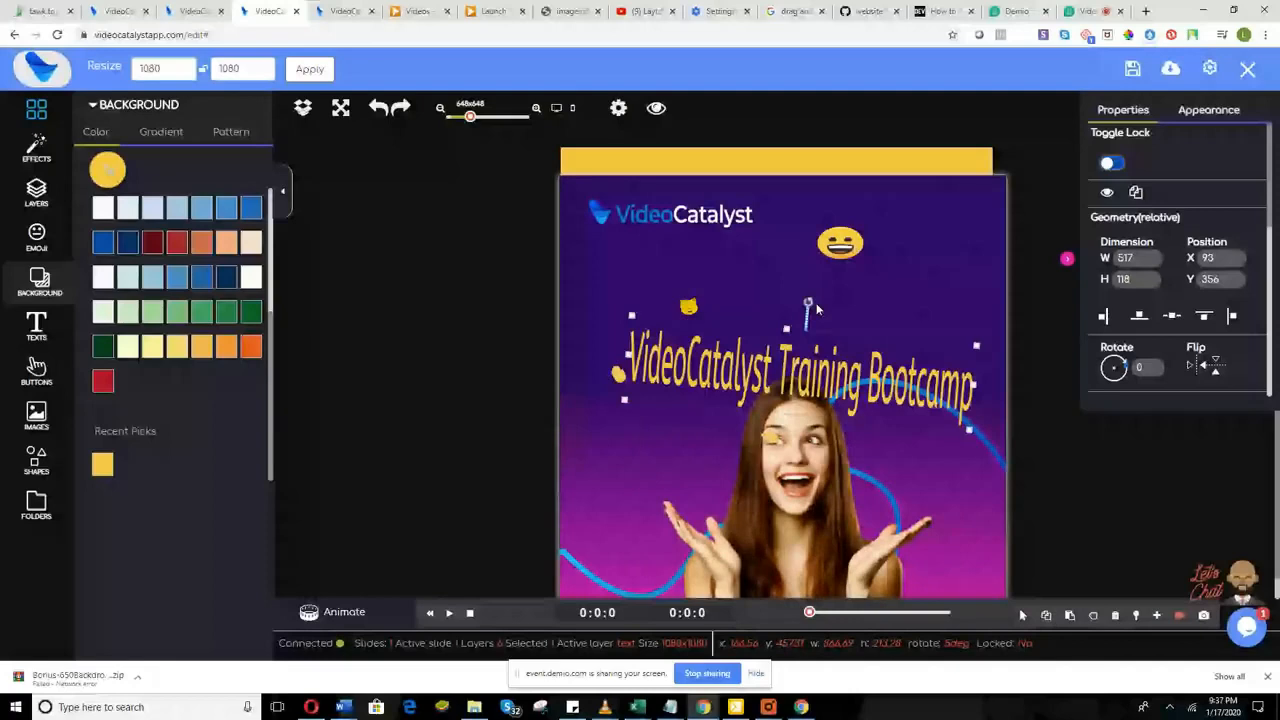
click(1084, 12)
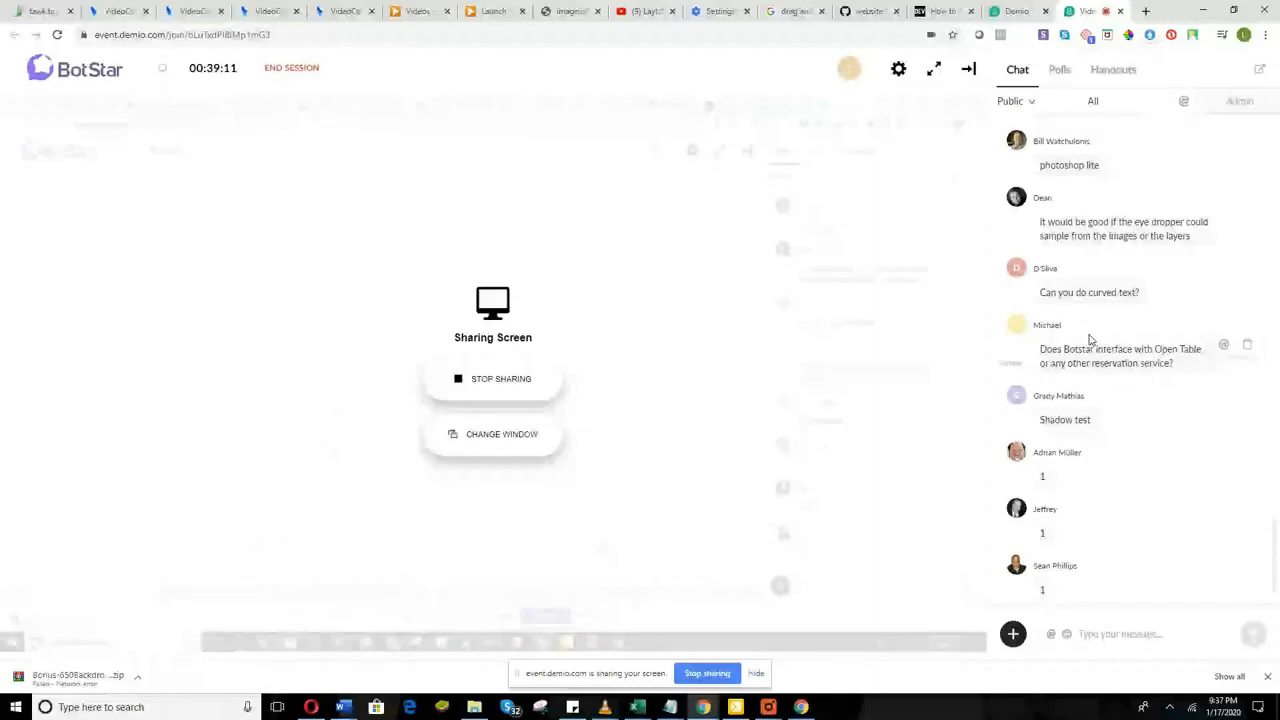
scroll(1090, 340, up, 1)
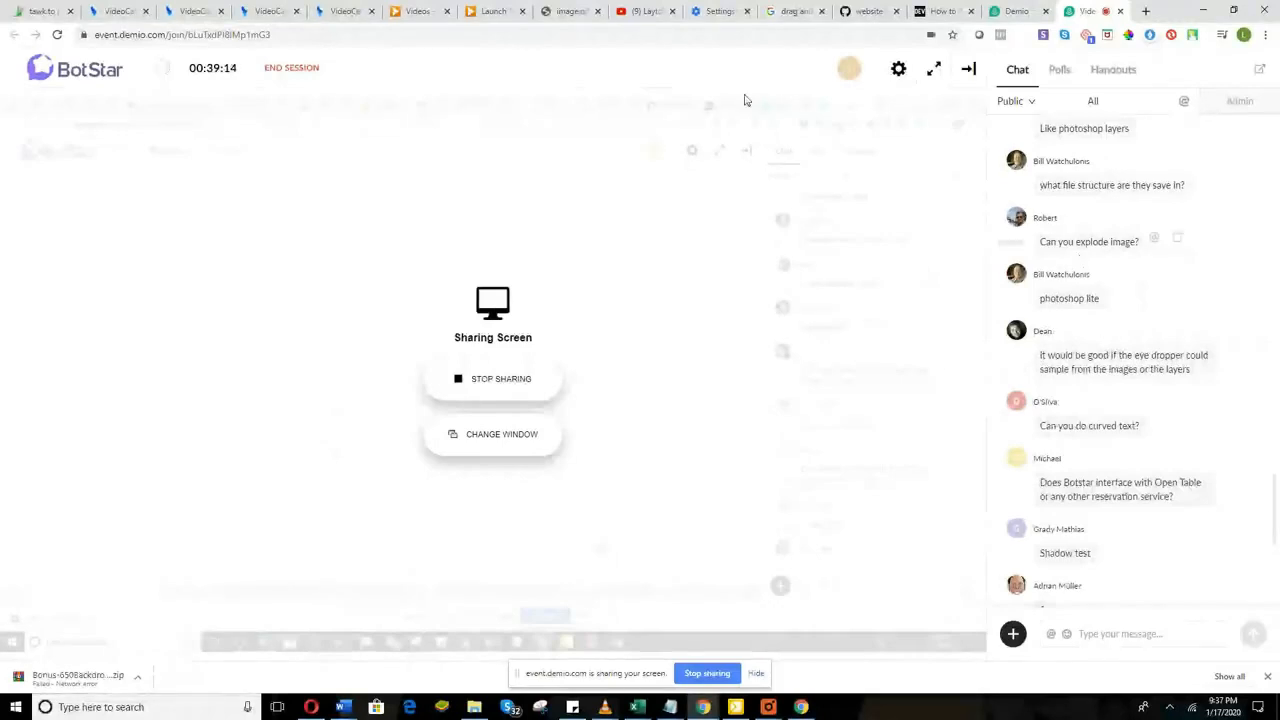
Step: Back in the poster editor, raise the tilted title slightly
click(266, 12)
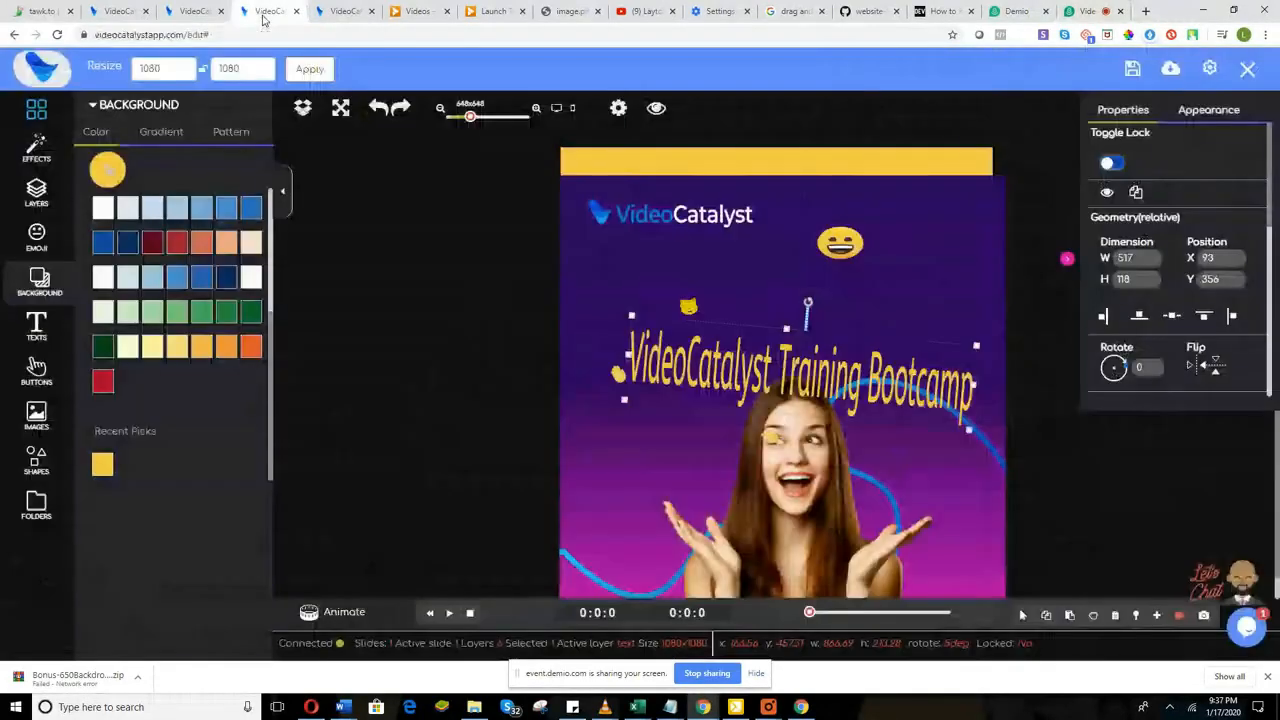
click(693, 307)
drag(693, 307, 689, 282)
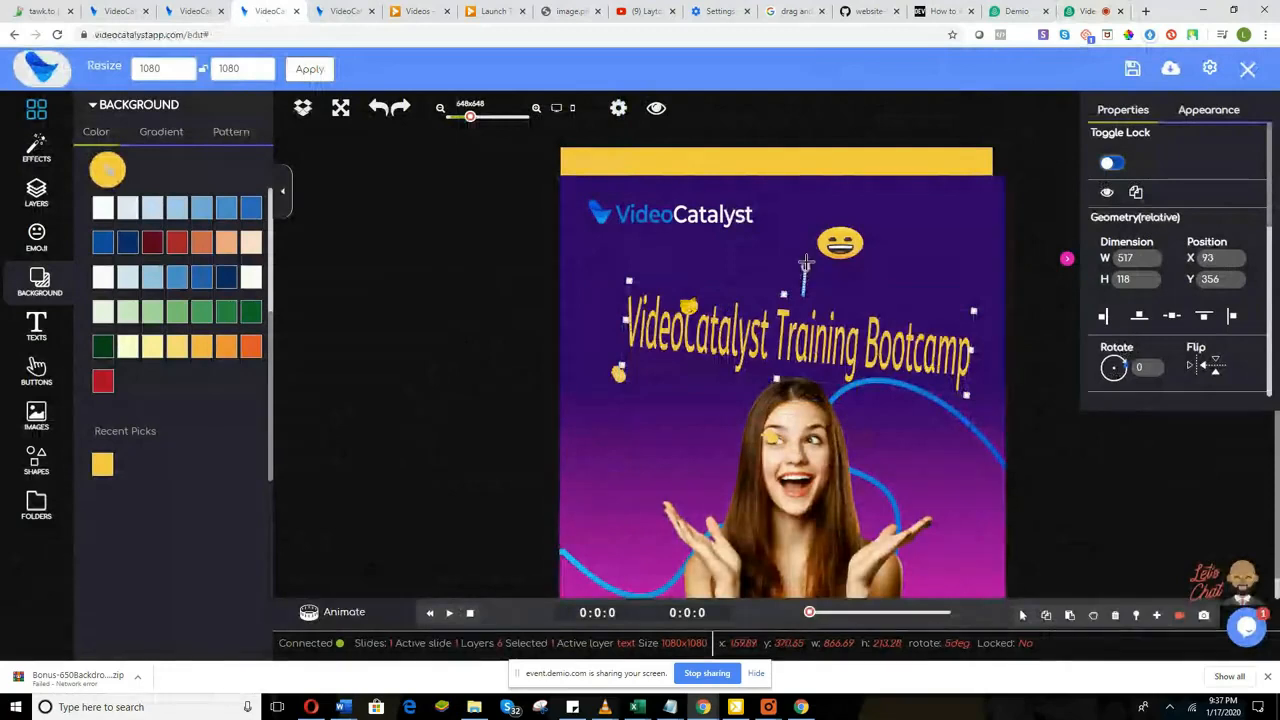
Step: Add the orange 'Get it Now' button preset and place it on the poster's left
click(38, 324)
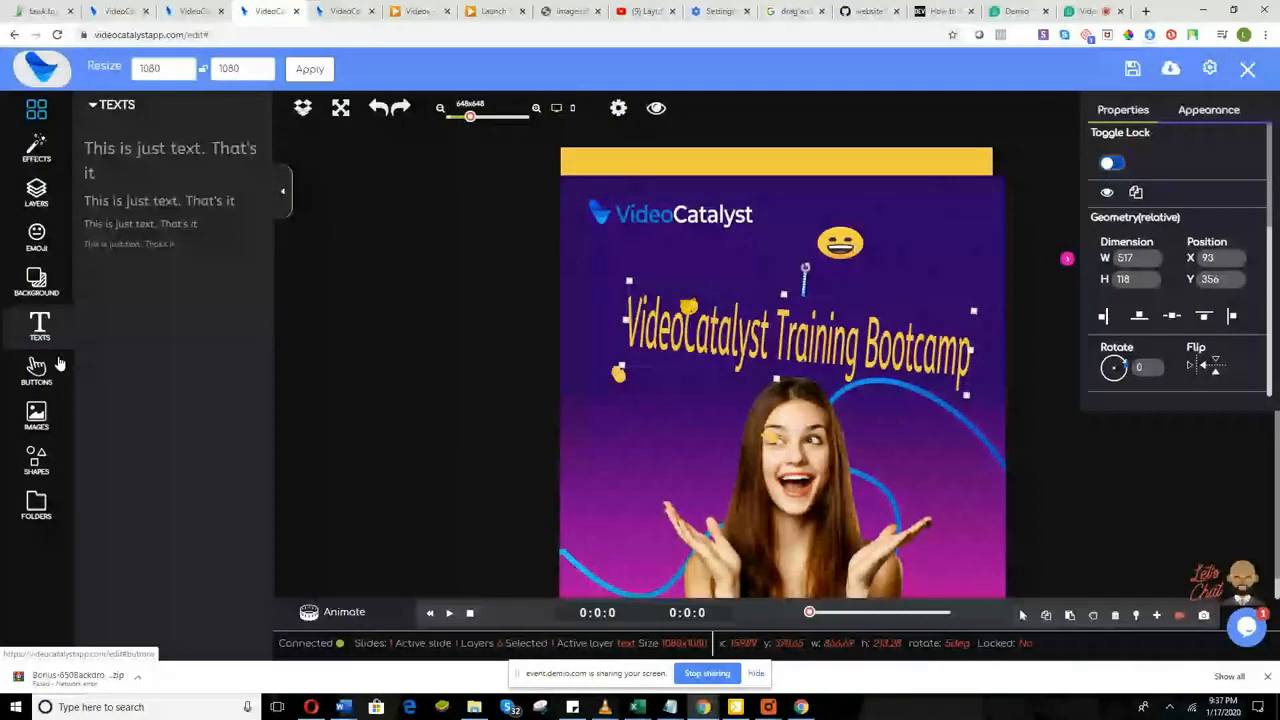
click(36, 375)
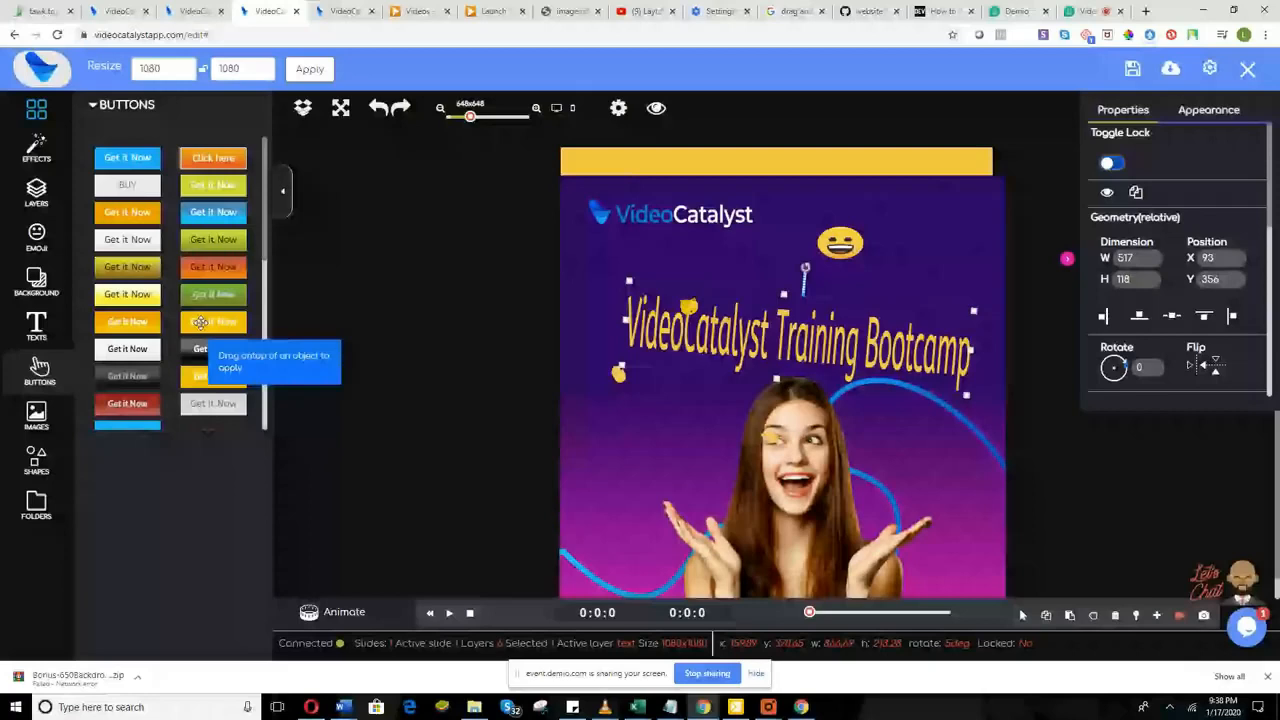
drag(201, 322, 712, 526)
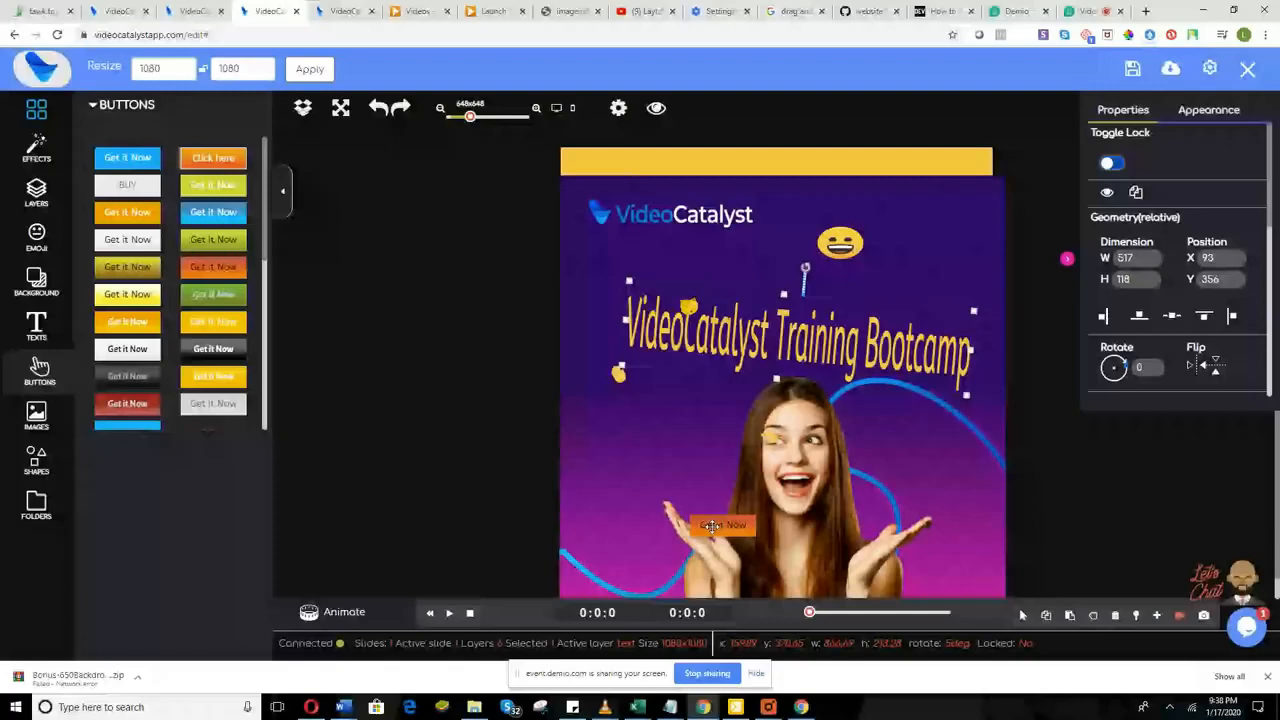
drag(711, 526, 612, 459)
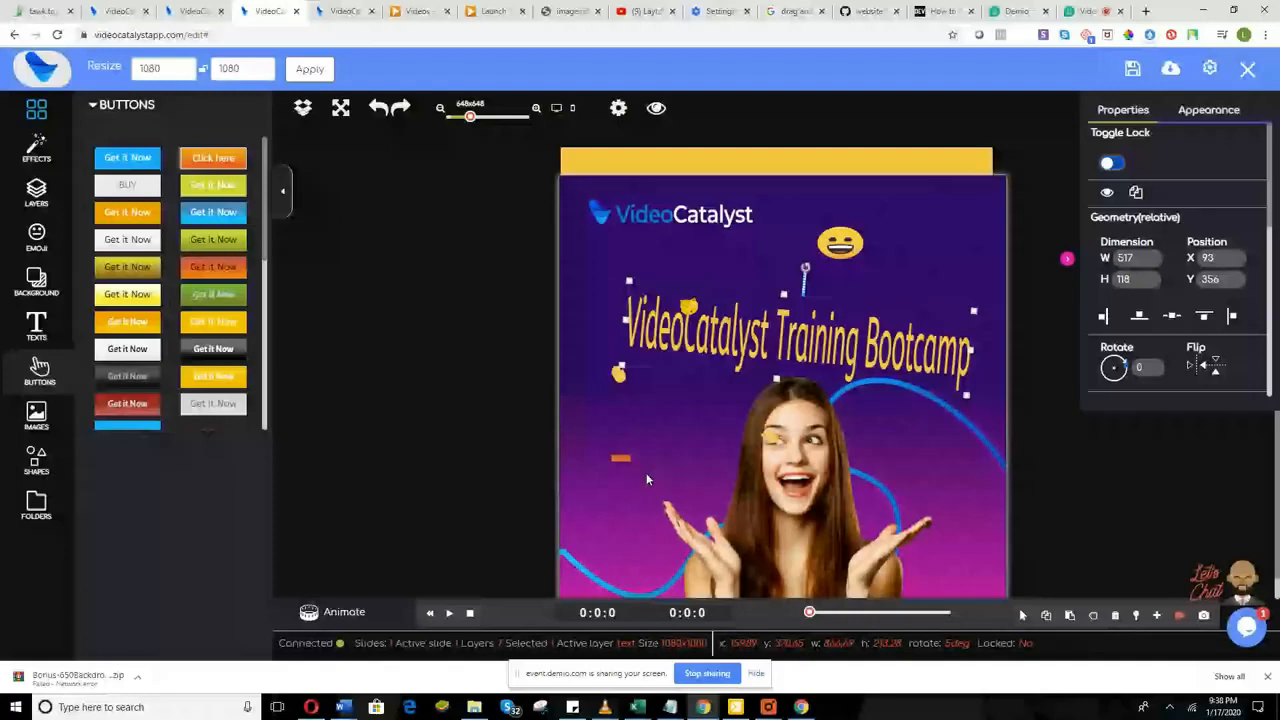
Step: Enlarge and widen the small orange Get it Now button
click(632, 461)
click(632, 461)
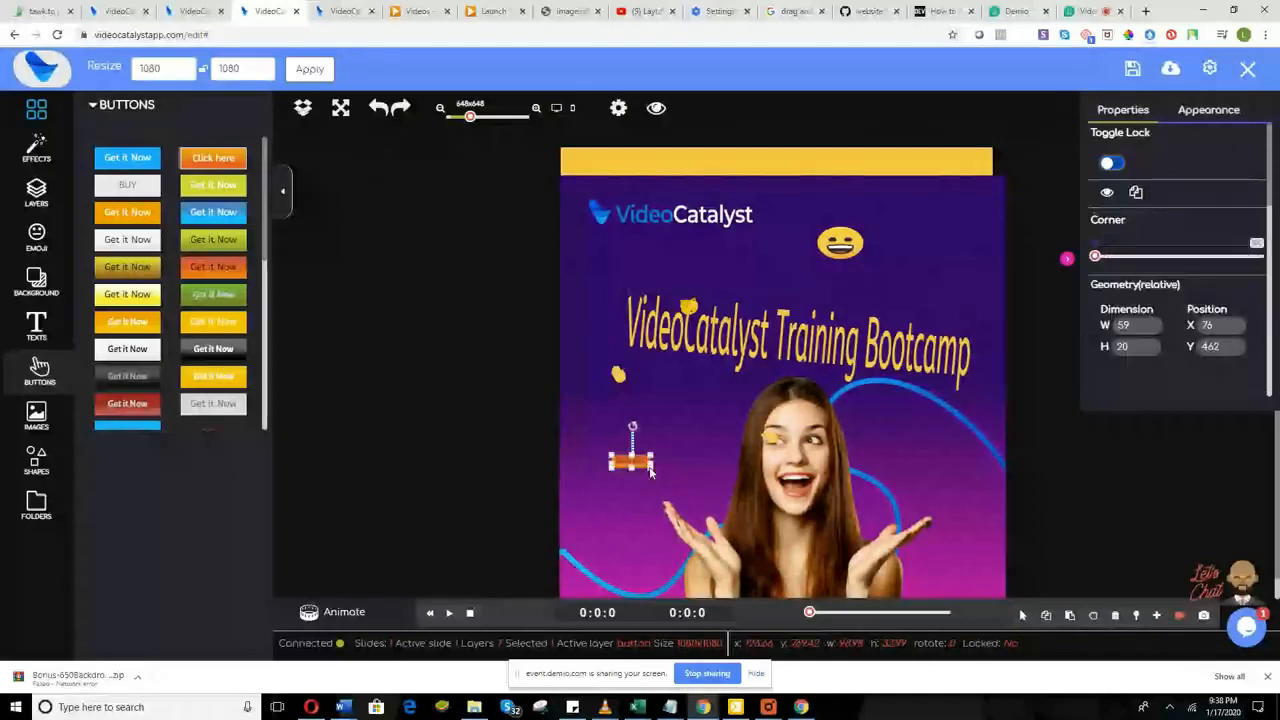
drag(650, 472, 832, 555)
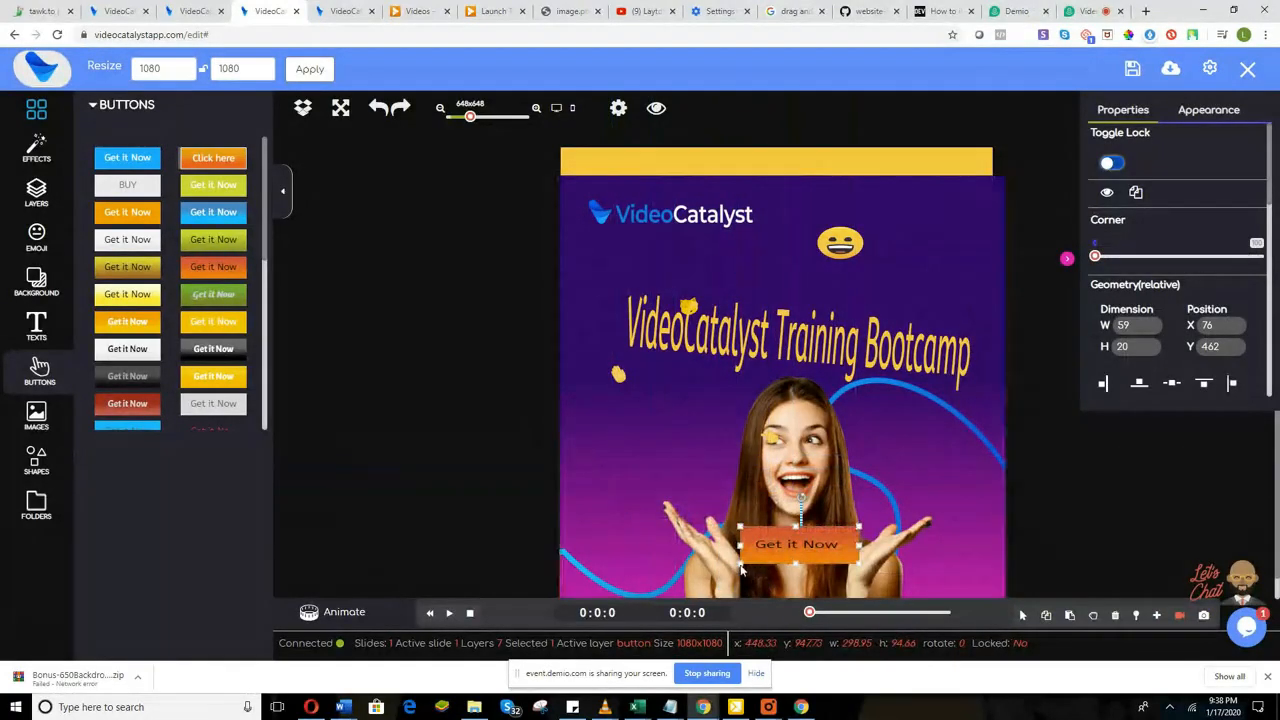
drag(741, 568, 725, 582)
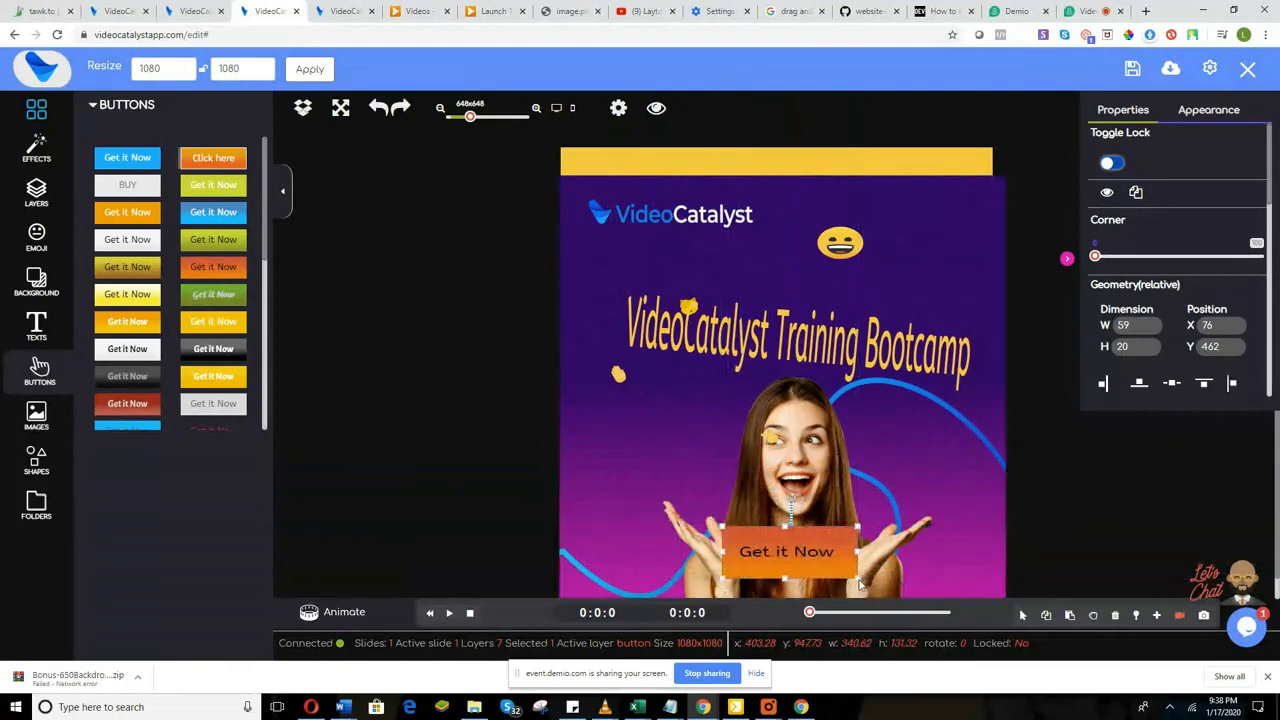
drag(860, 585, 873, 578)
Step: Relabel the button 'Swipe up Now' and fine-tune its size to about 240 by 91
double_click(811, 551)
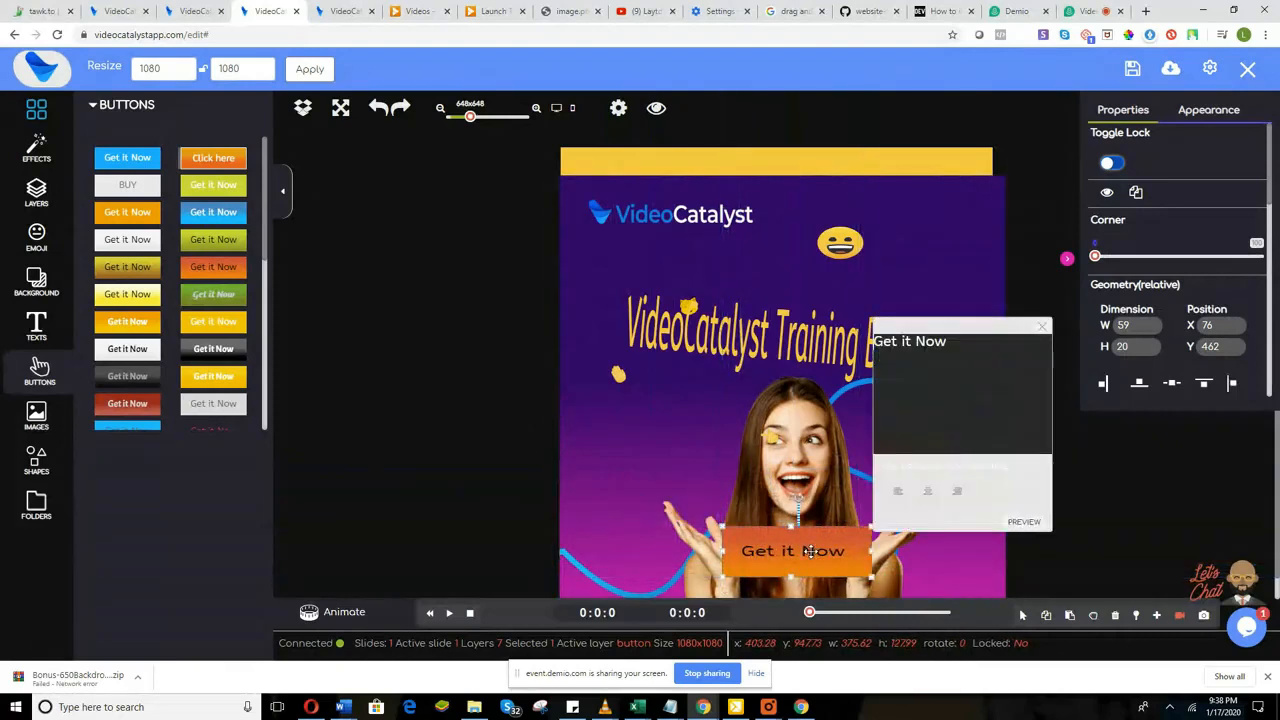
triple_click(929, 342)
text(Swipe up Now)
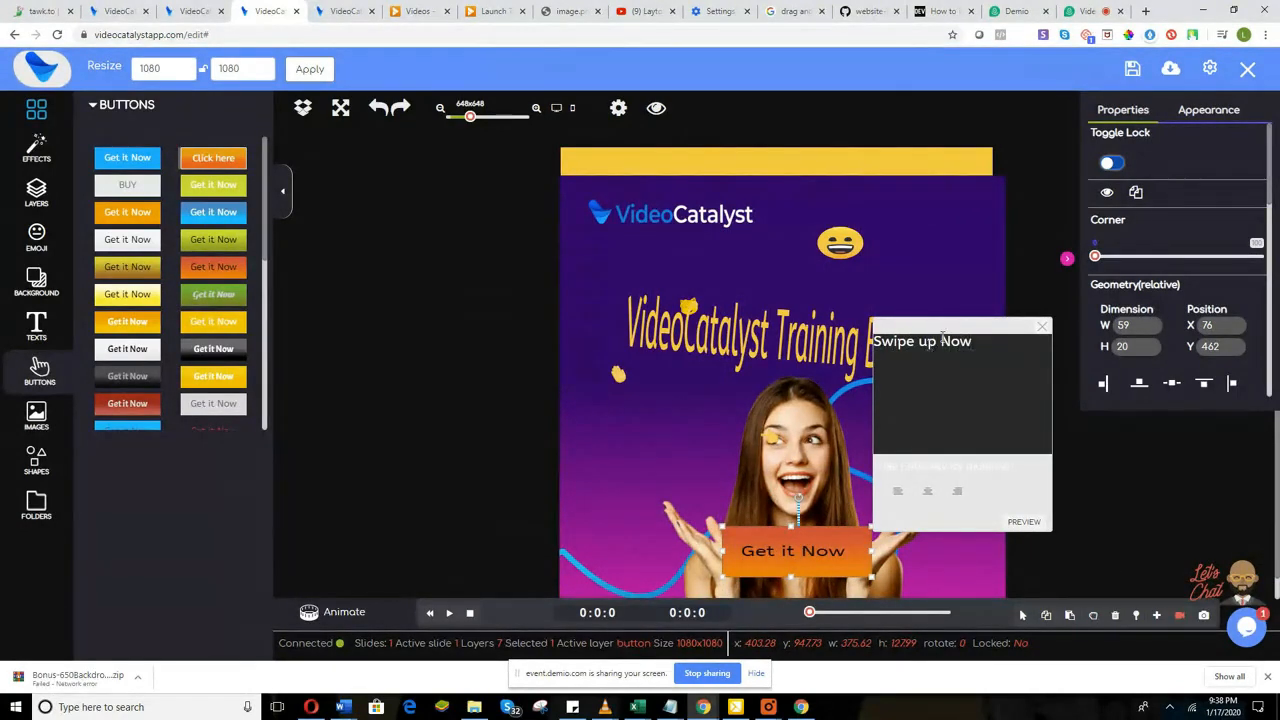
click(1022, 530)
click(1042, 327)
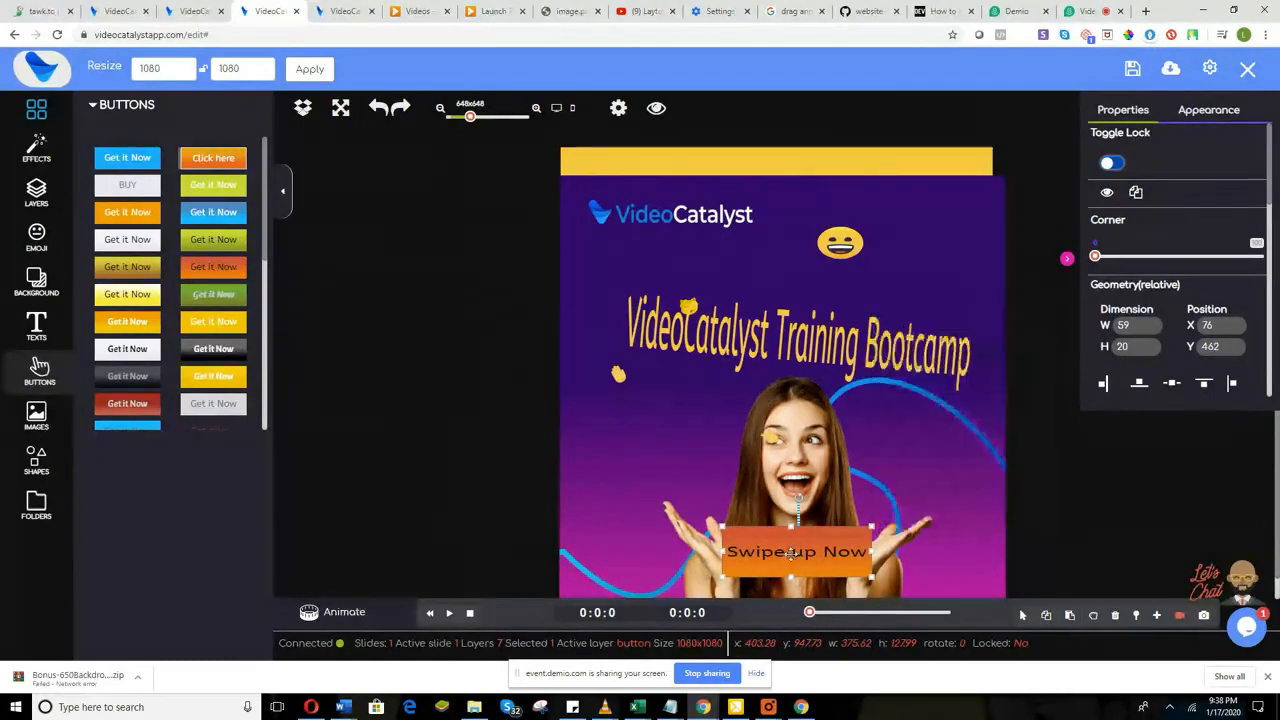
drag(872, 577, 828, 570)
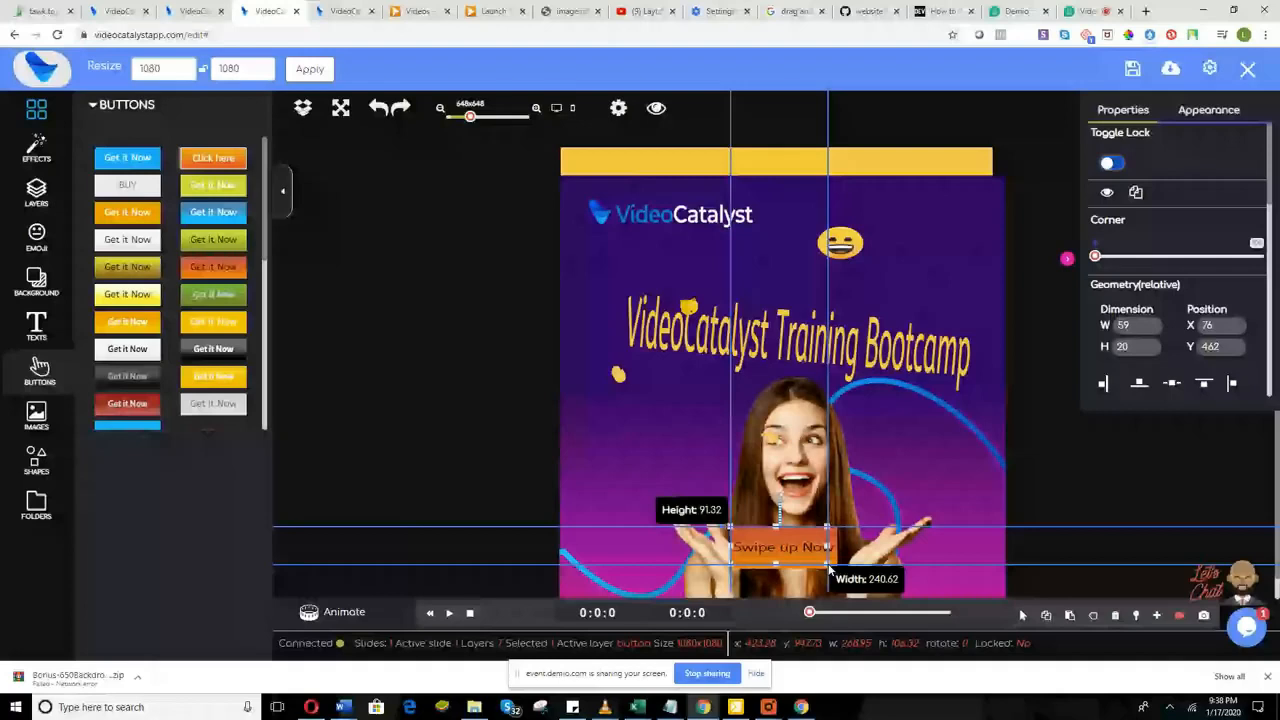
drag(829, 568, 826, 563)
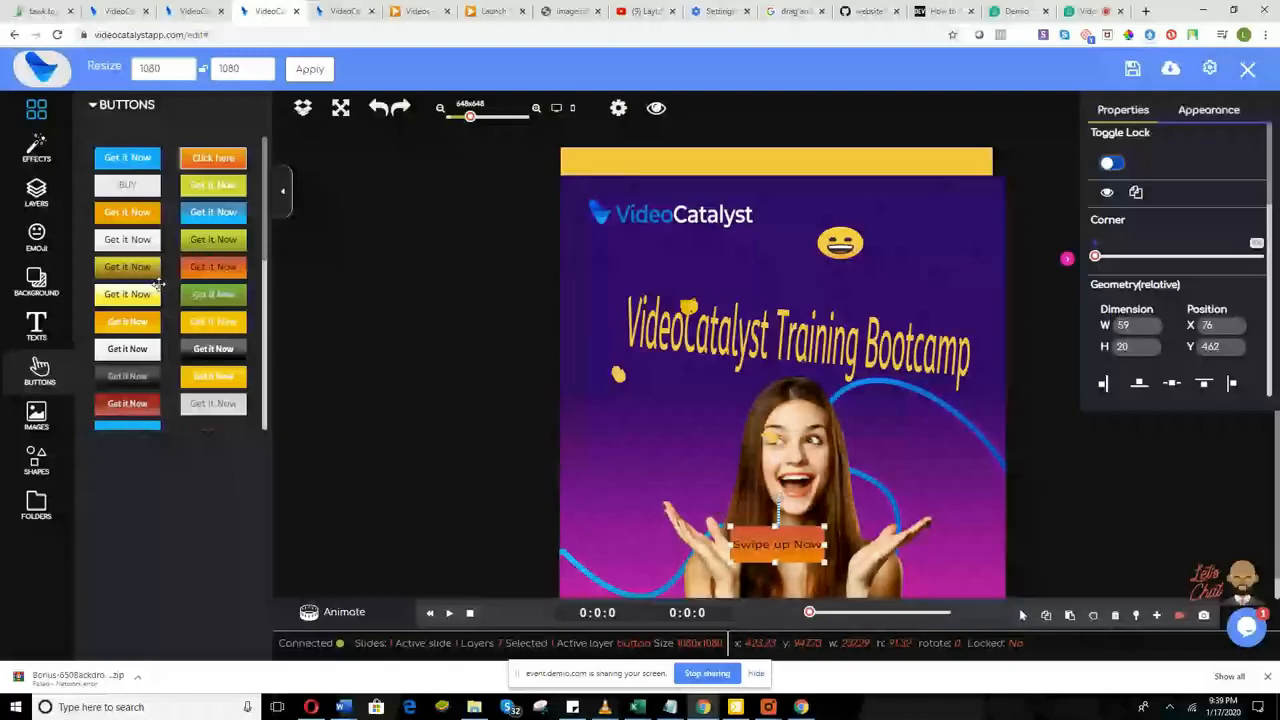
Step: Search the image library for 'Real estate' to show house and building photos
click(37, 416)
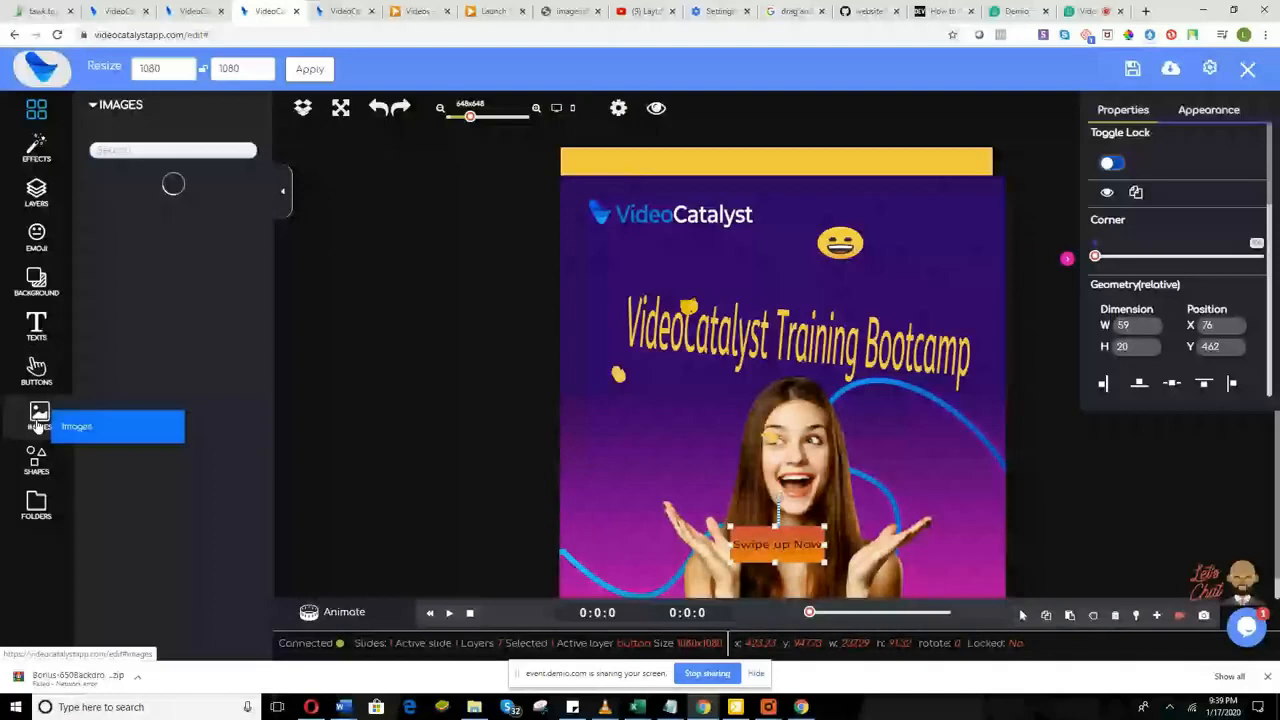
click(178, 150)
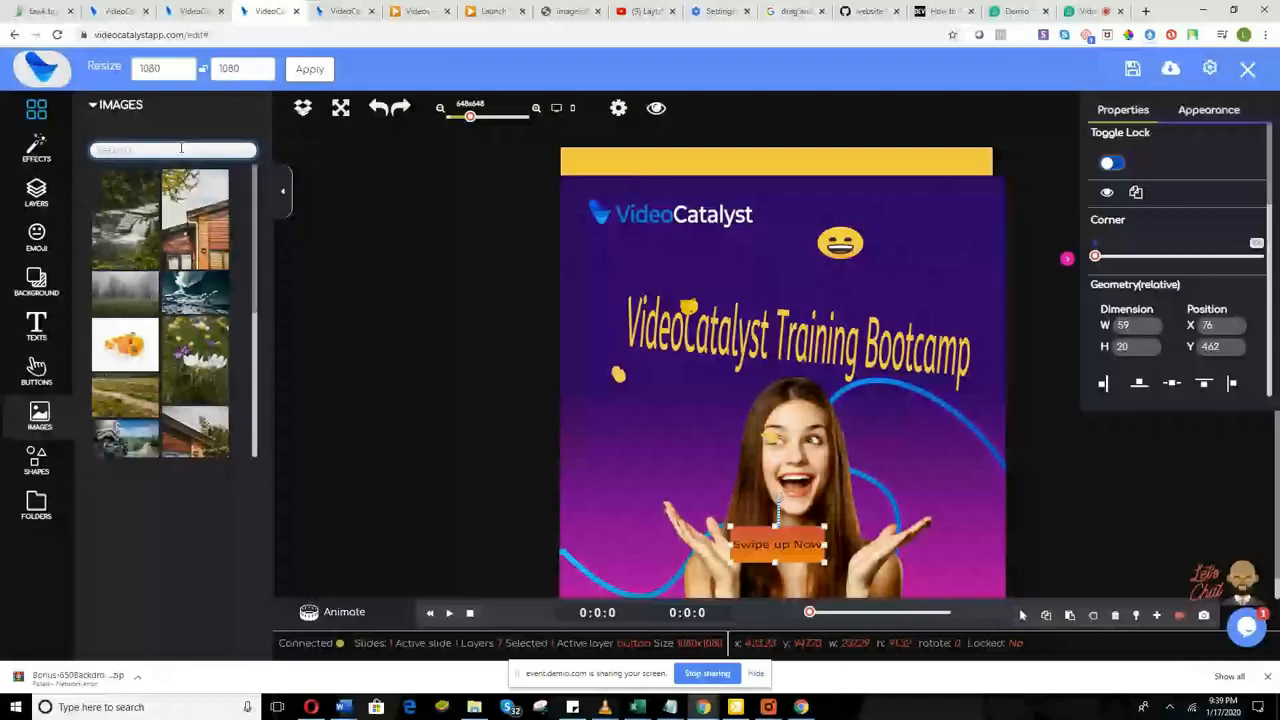
text(Real estate)
key(Return)
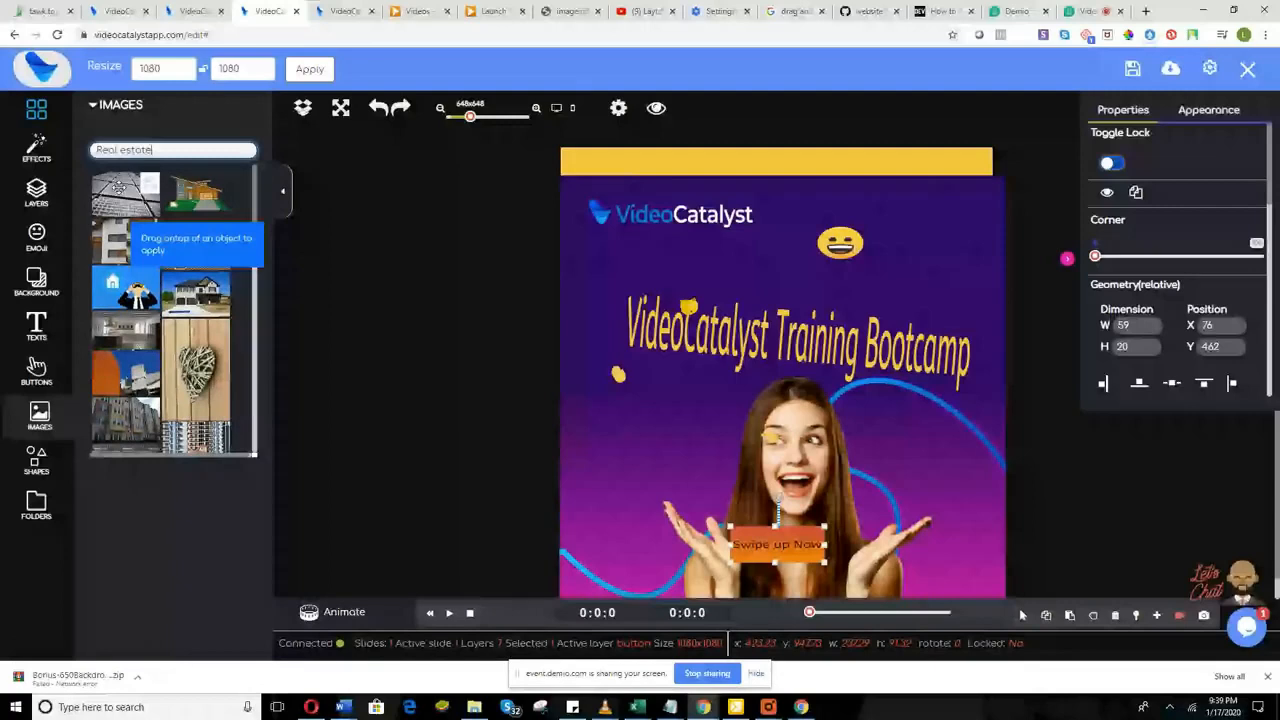
Step: Try building photos on the post, enlarging them, then delete them
drag(118, 186, 668, 458)
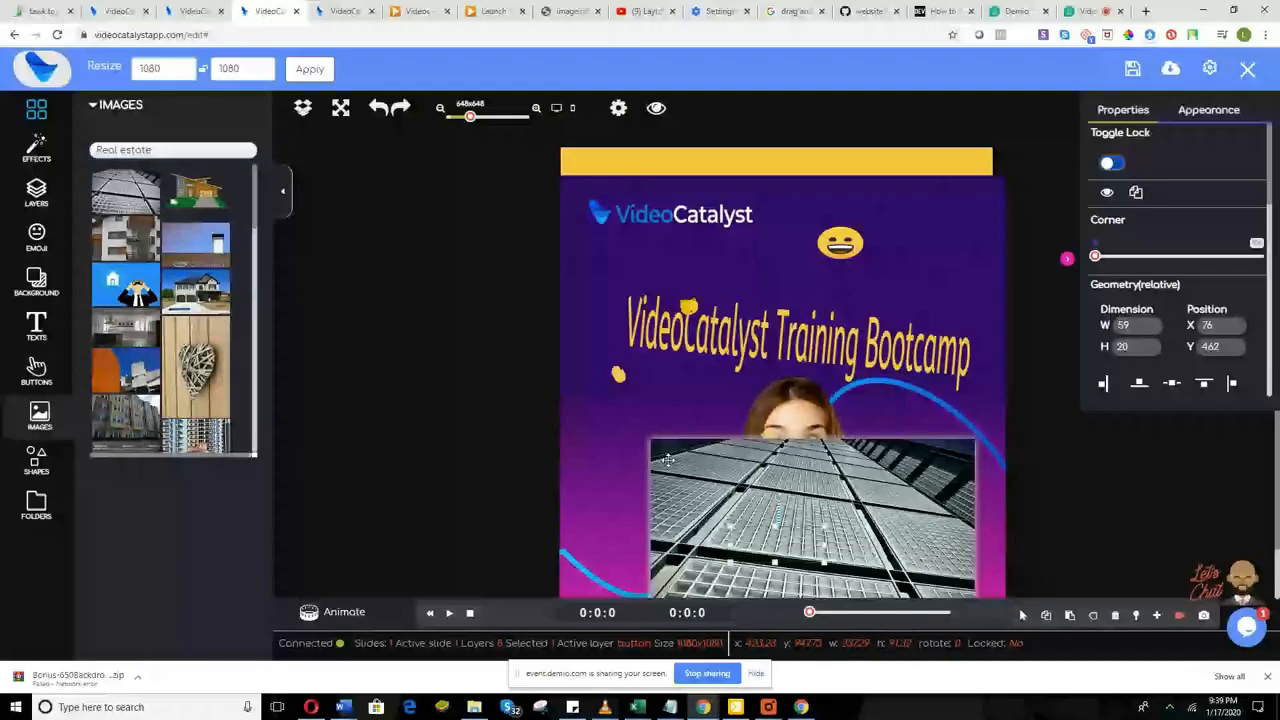
drag(668, 460, 607, 294)
drag(914, 488, 963, 560)
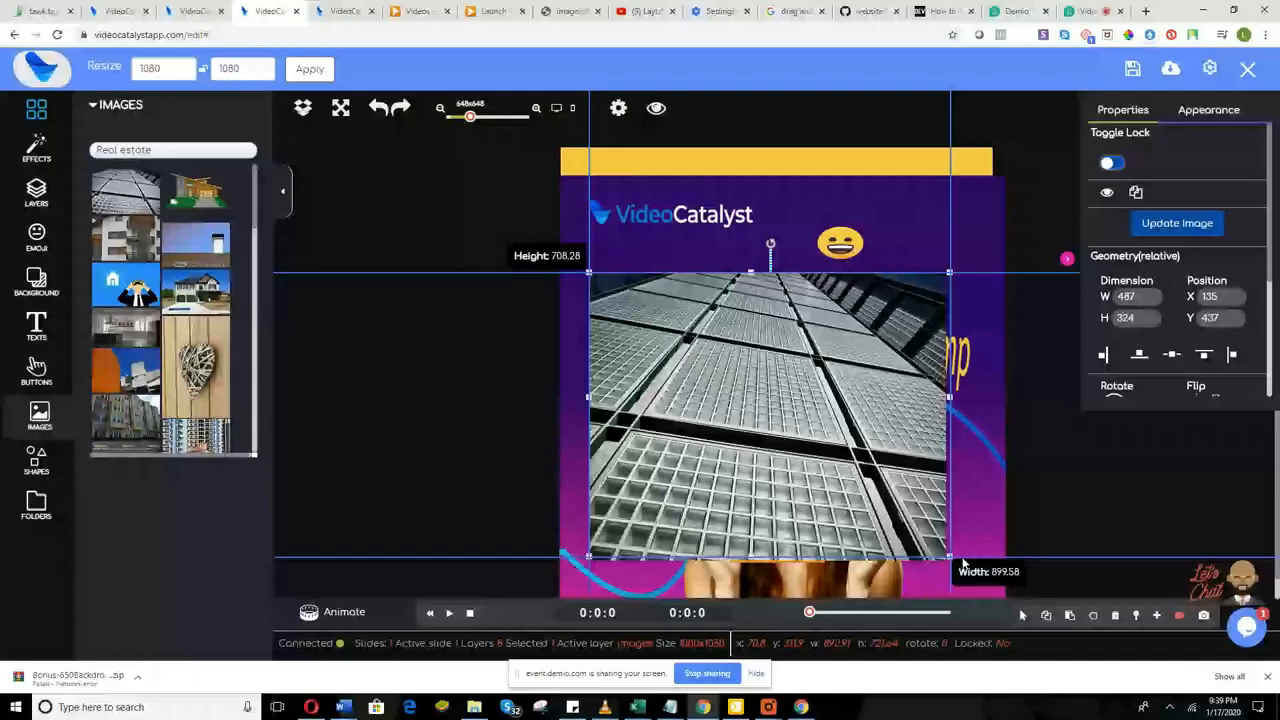
drag(962, 565, 1007, 572)
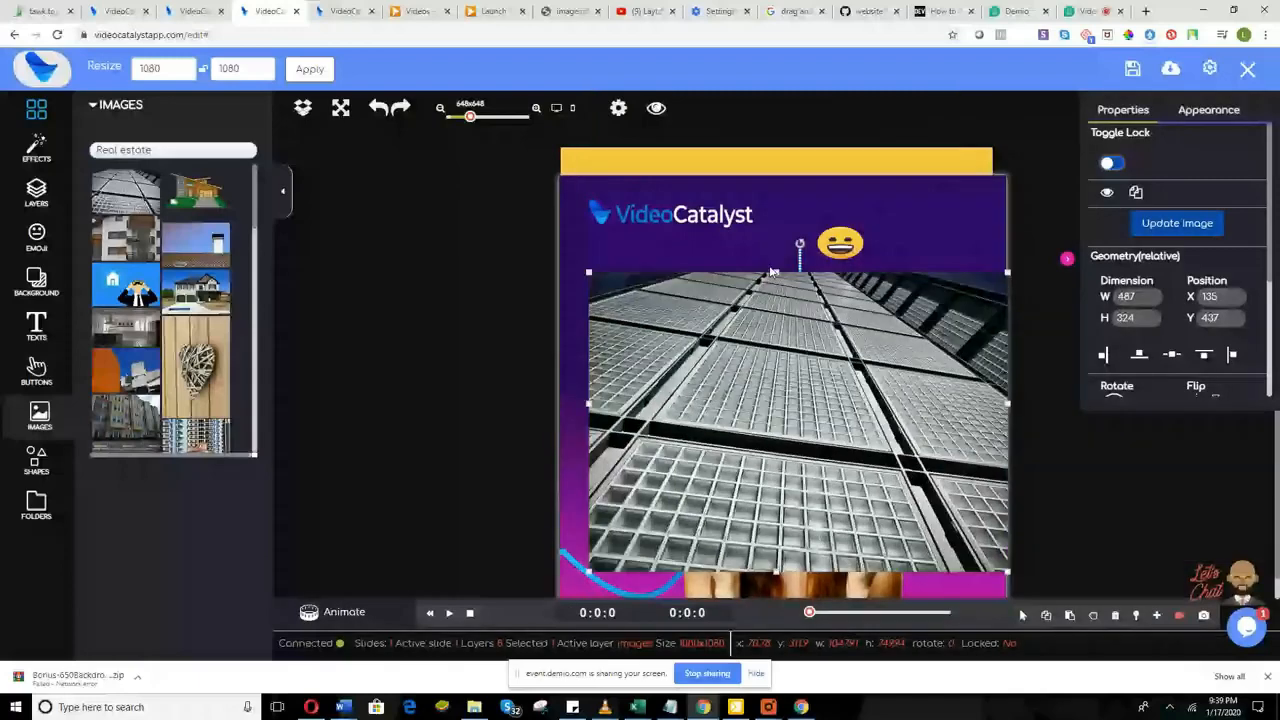
key(Delete)
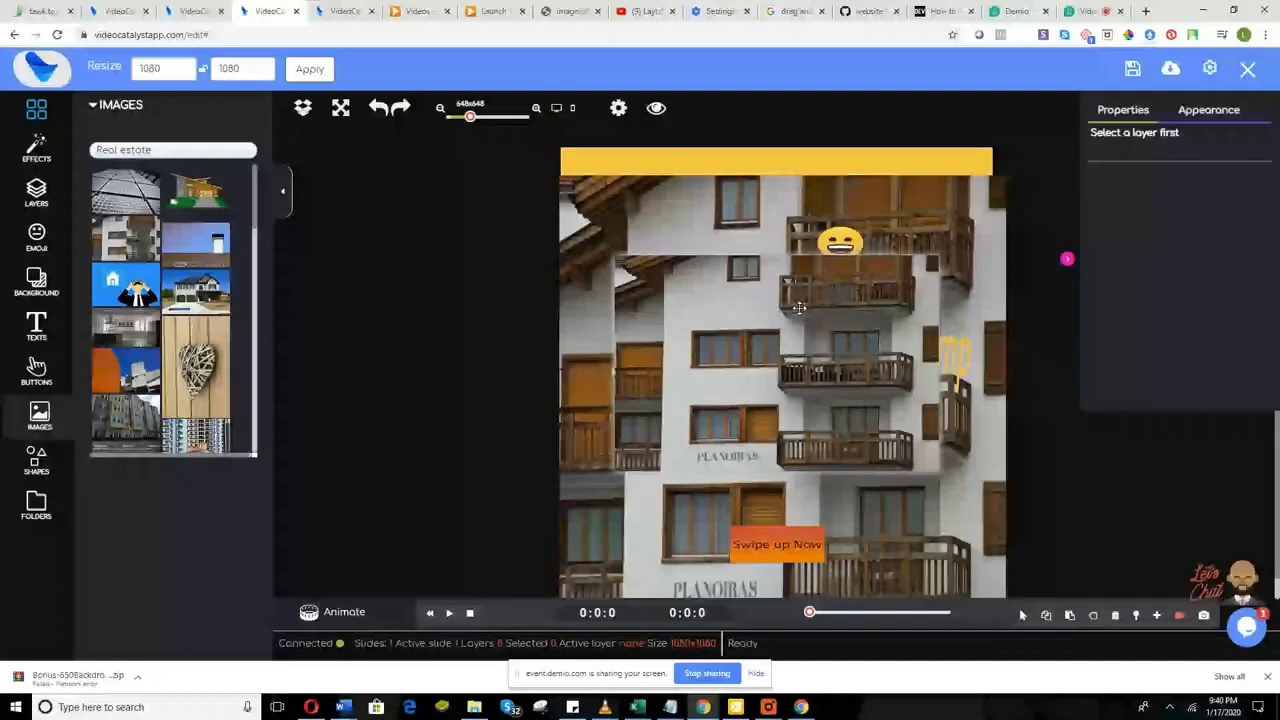
click(799, 308)
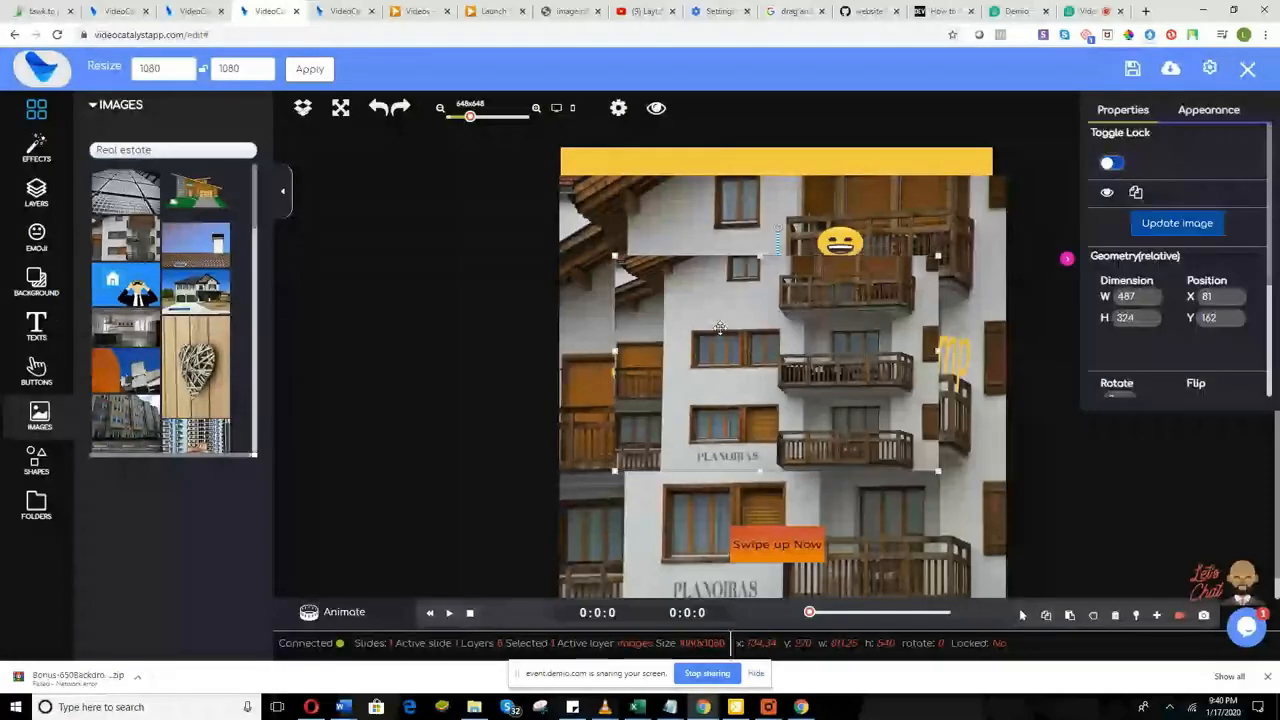
right_click(640, 255)
click(757, 306)
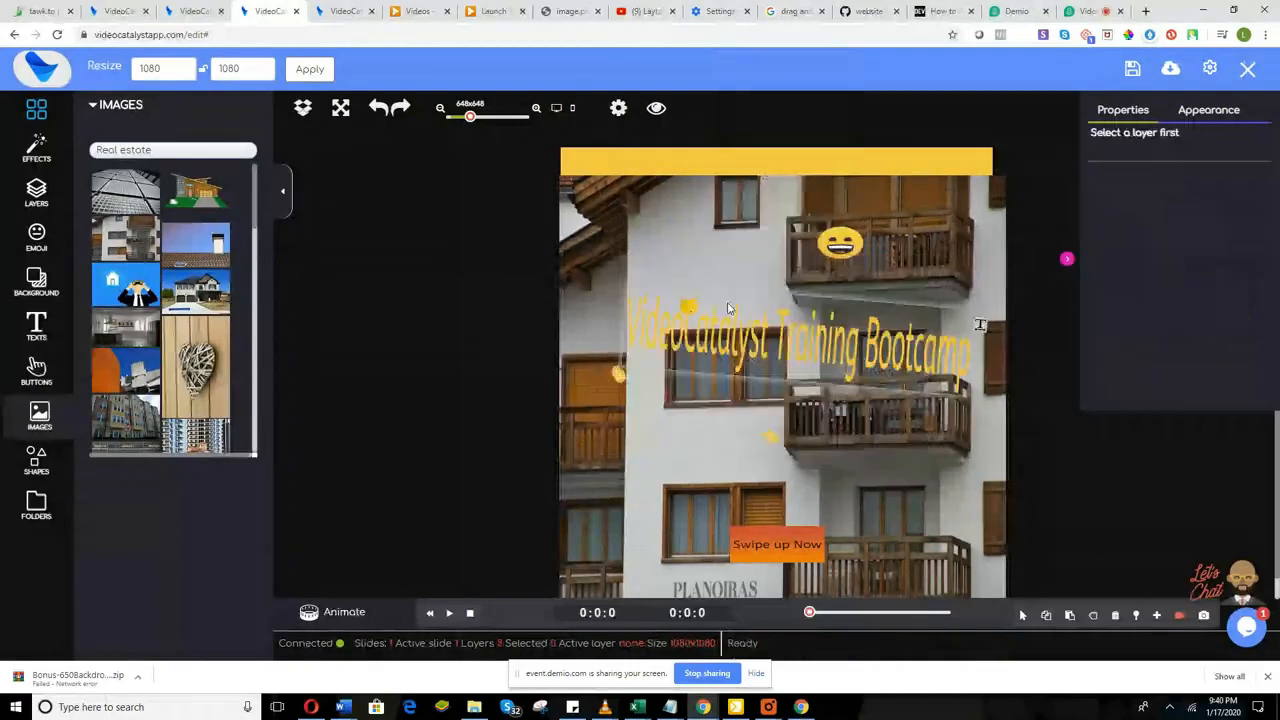
drag(659, 252, 722, 405)
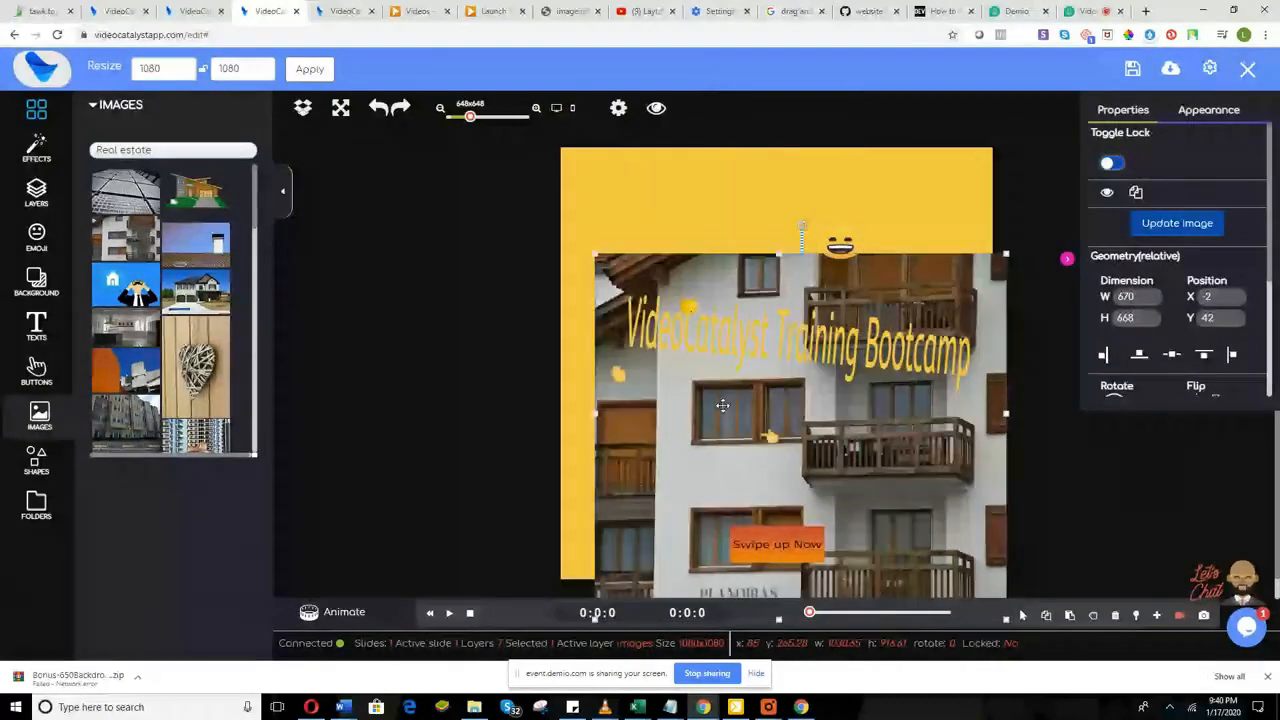
Step: Undo the recent image changes until the woman background returns
key(ctrl+z)
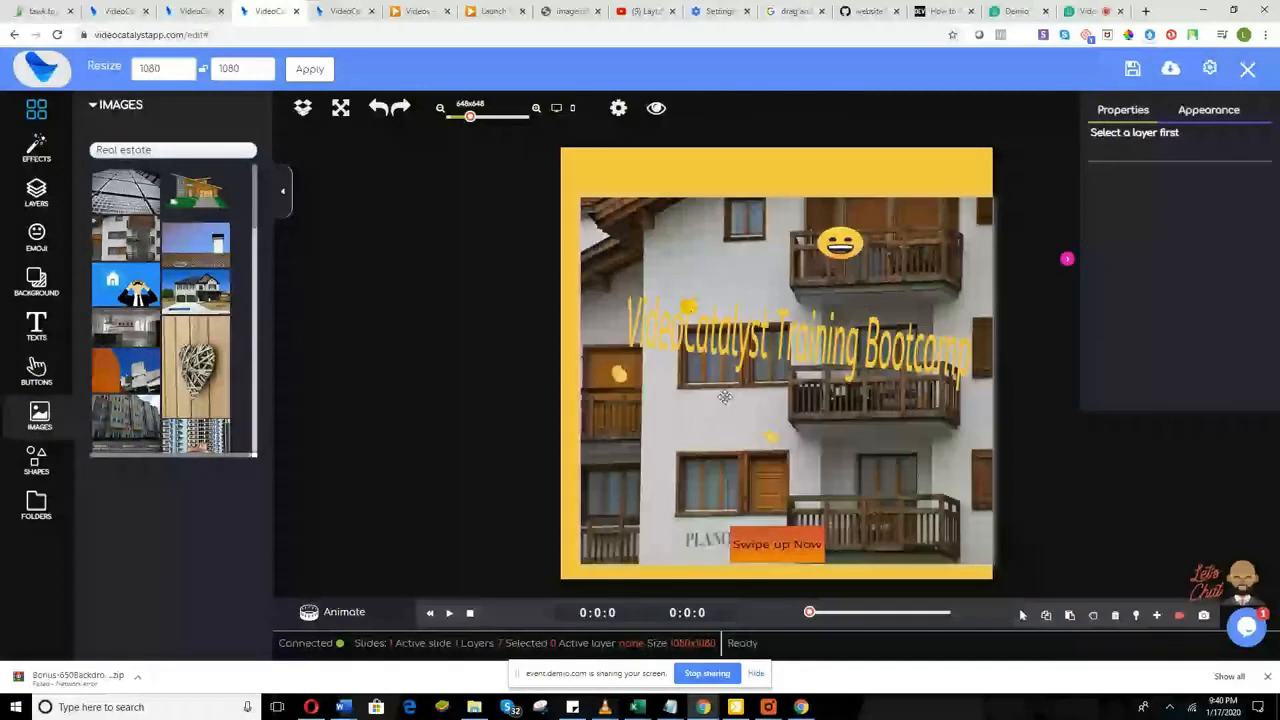
click(378, 107)
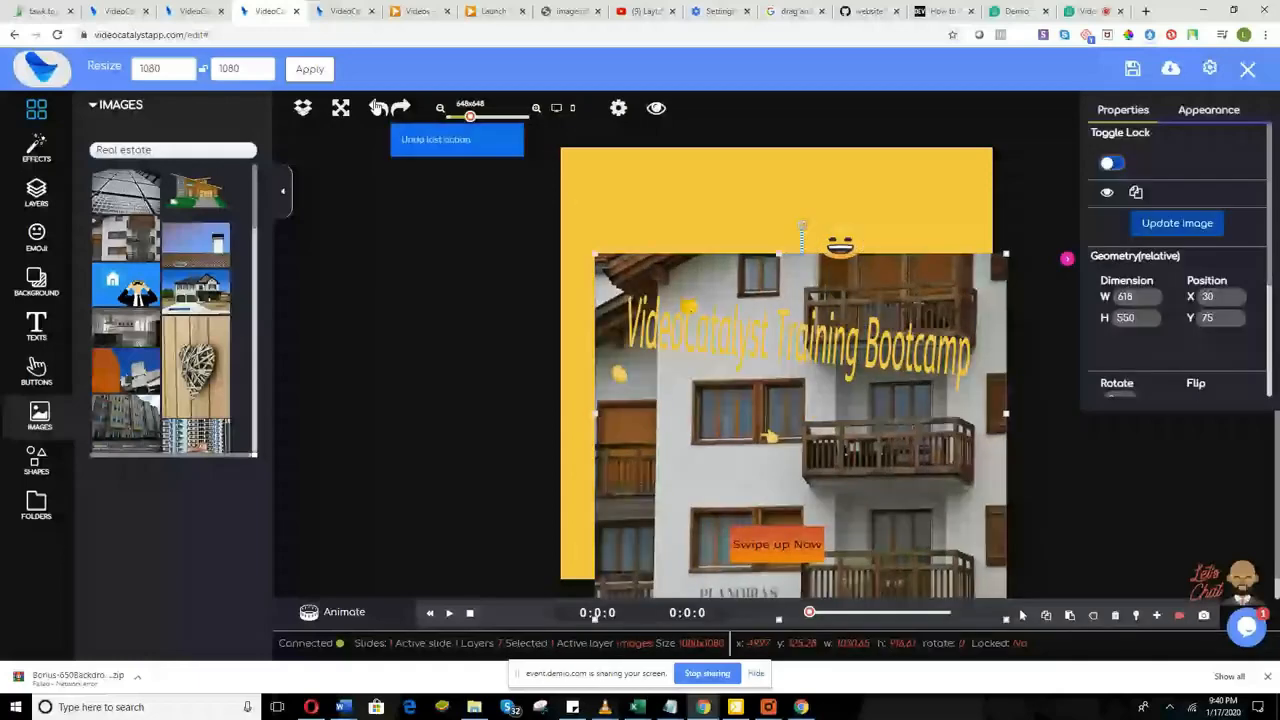
click(378, 107)
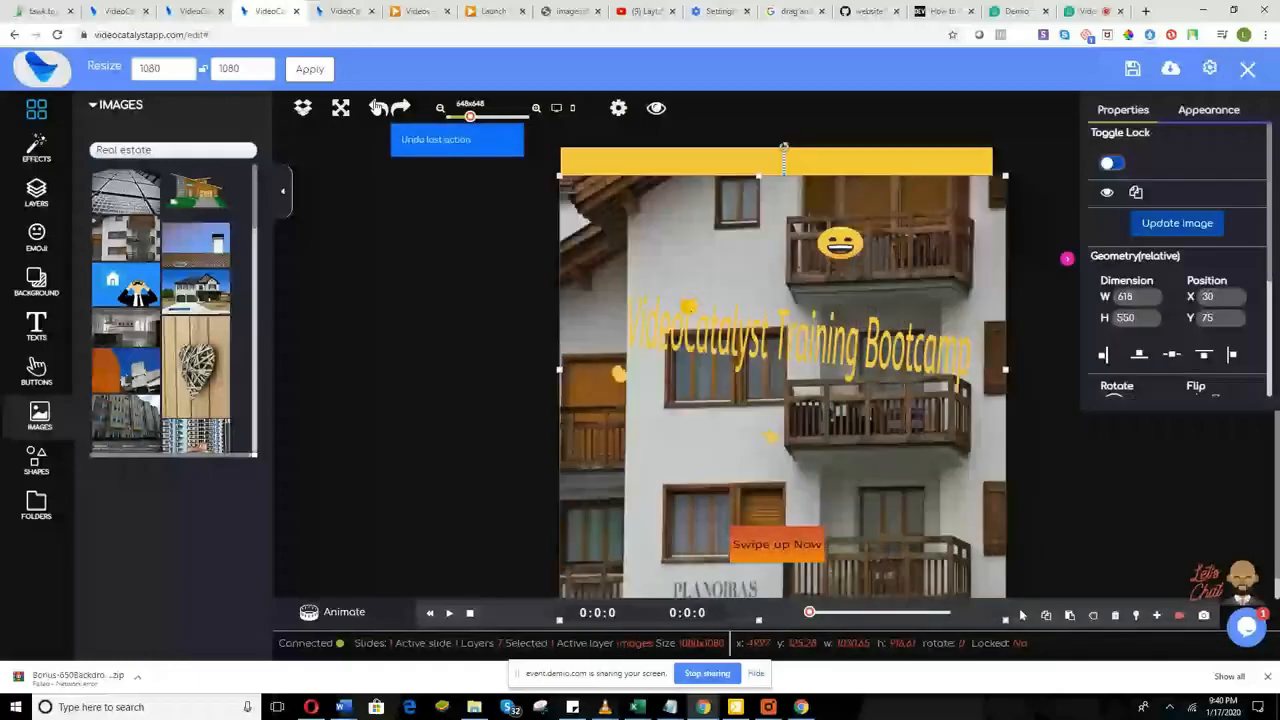
click(378, 107)
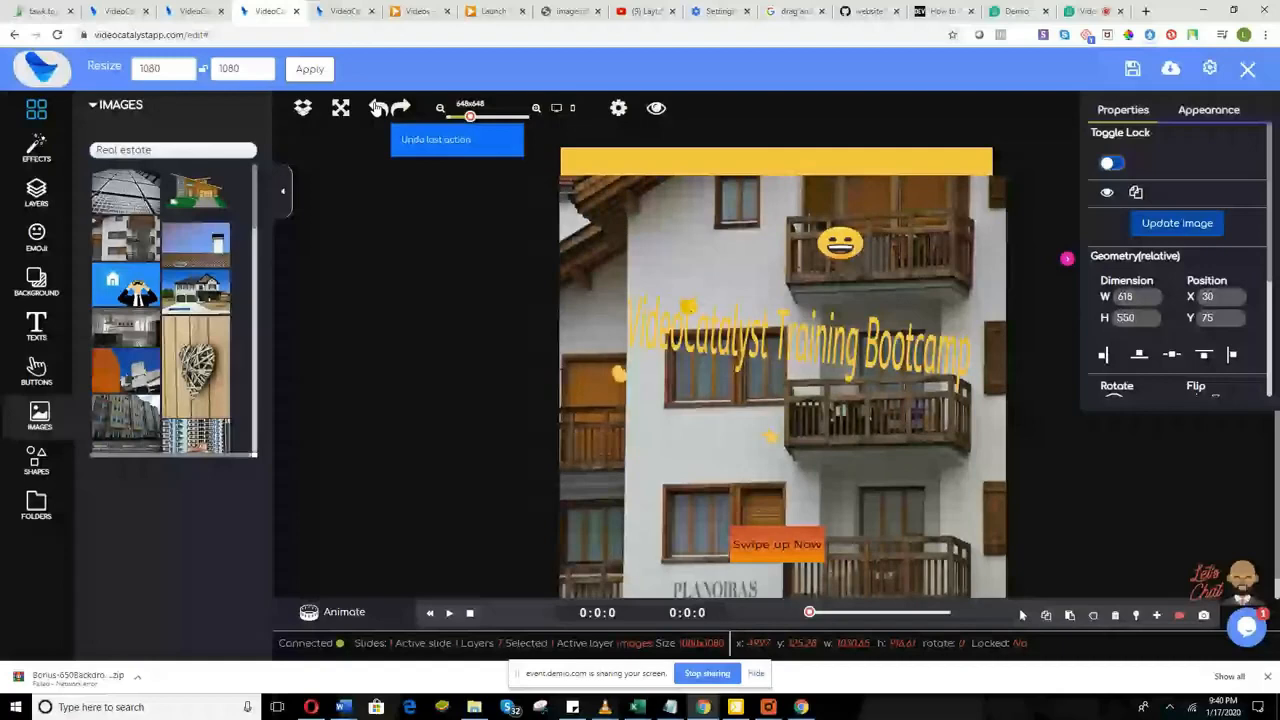
click(378, 107)
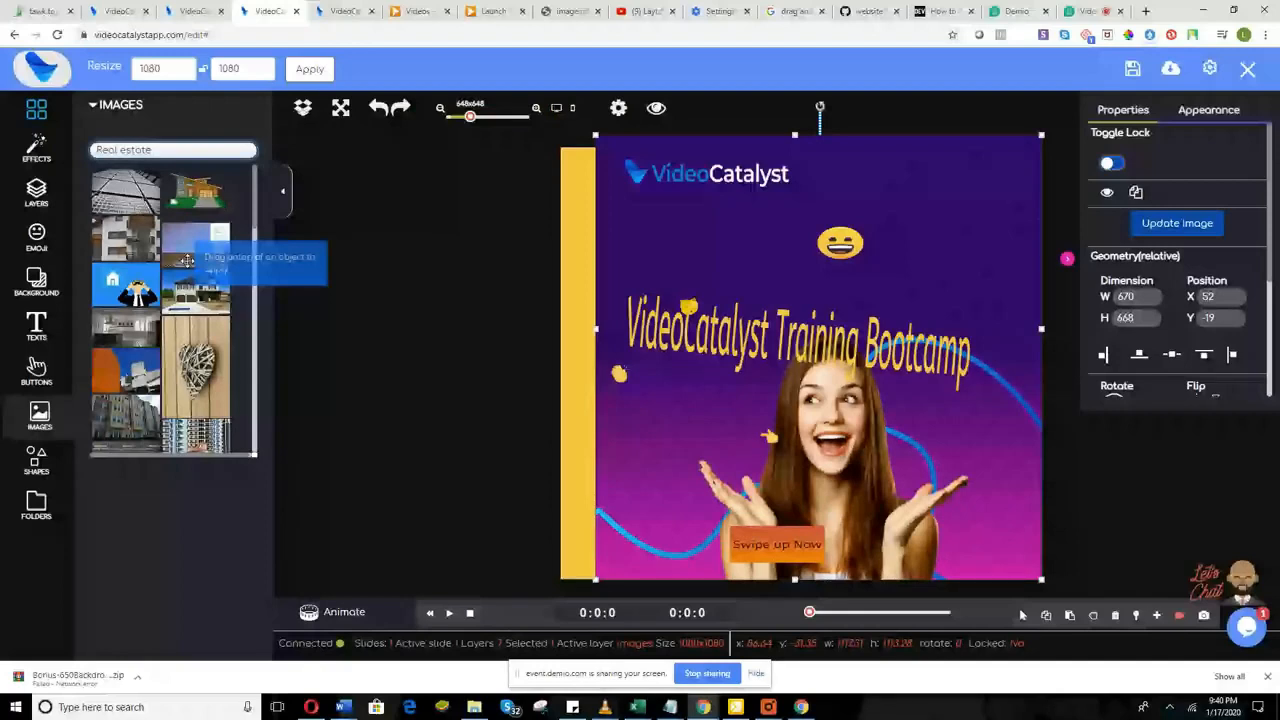
Step: Shift the woman photo left and resize it to about 1106 by 1108 to fill the post
scroll(182, 343, down, 5)
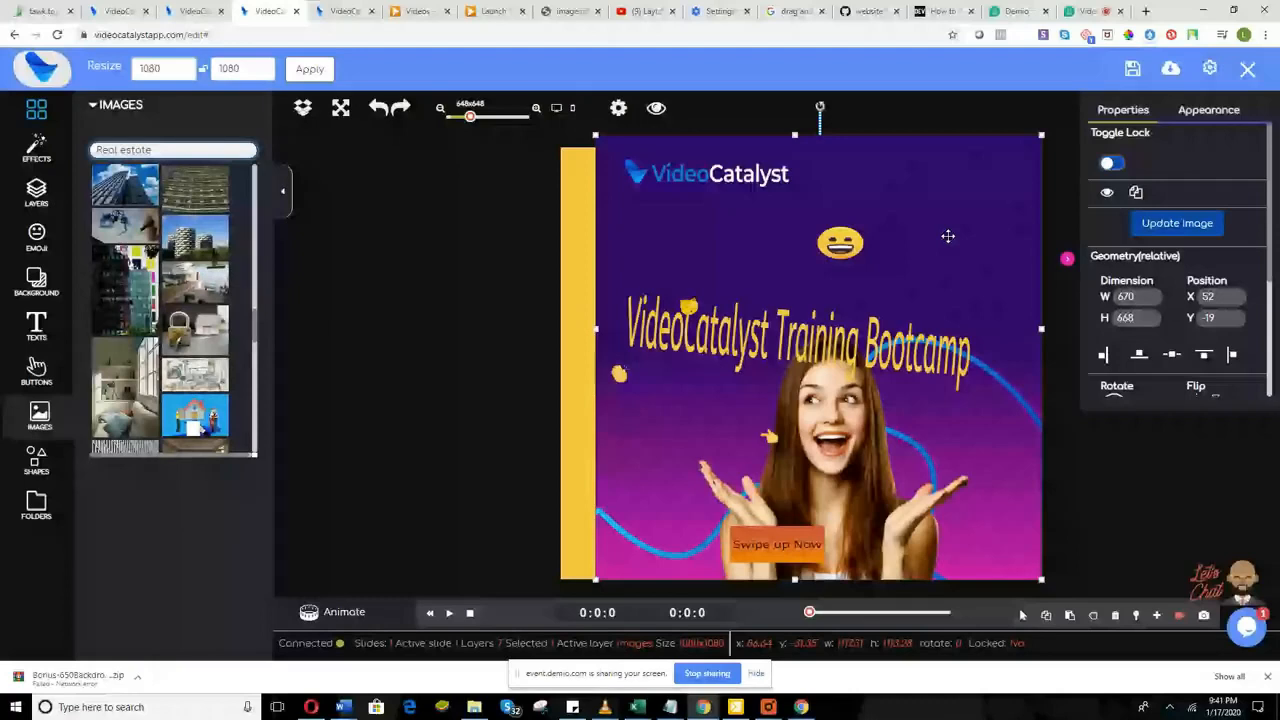
drag(948, 236, 908, 249)
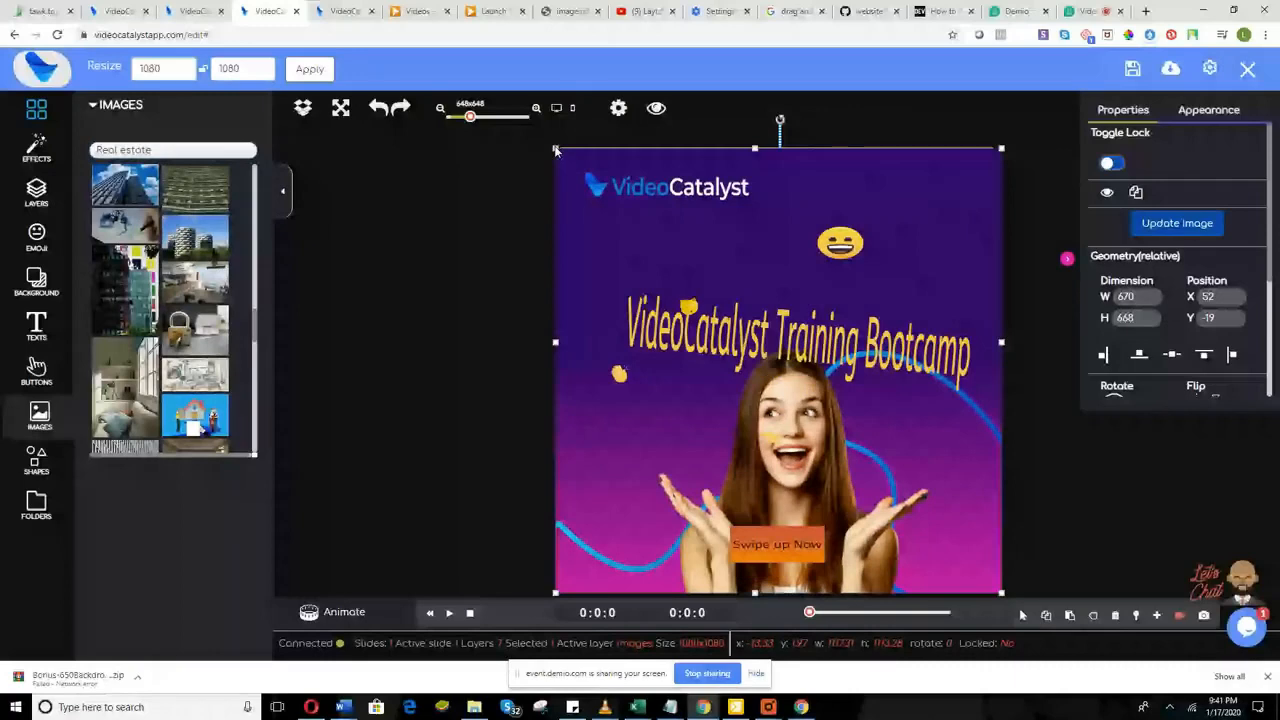
drag(556, 150, 552, 140)
drag(1003, 595, 998, 590)
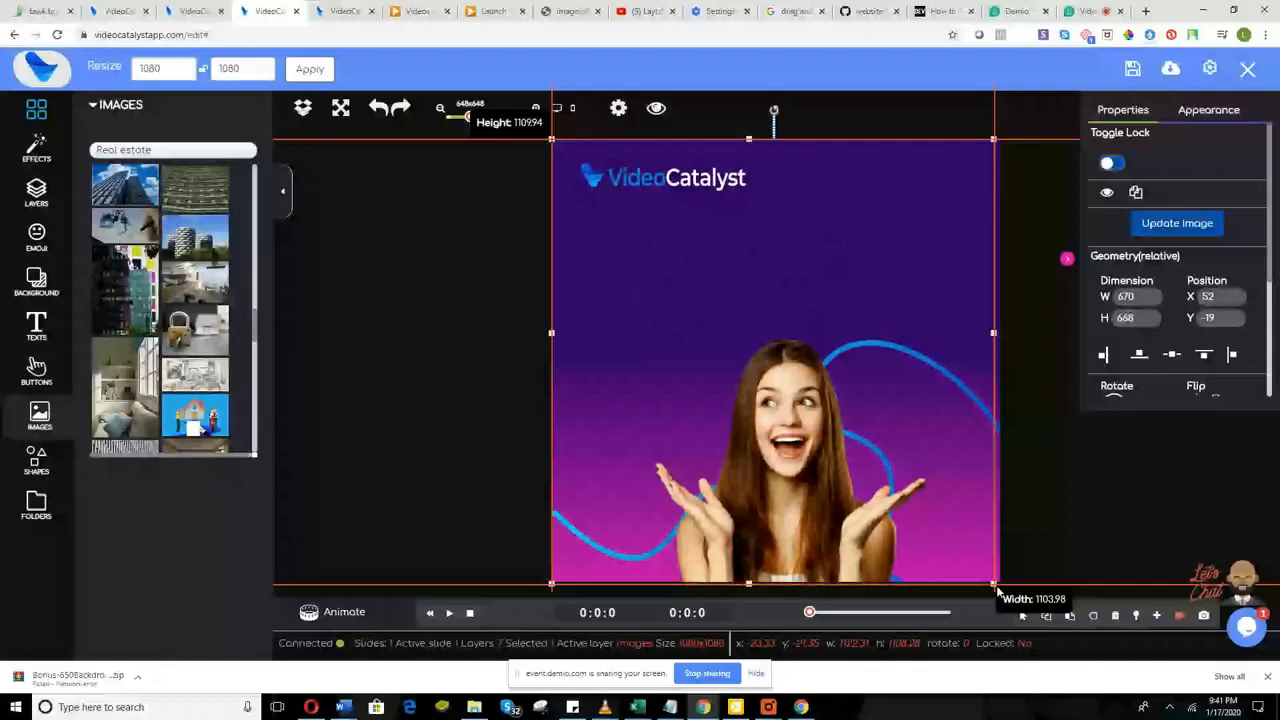
drag(998, 592, 997, 584)
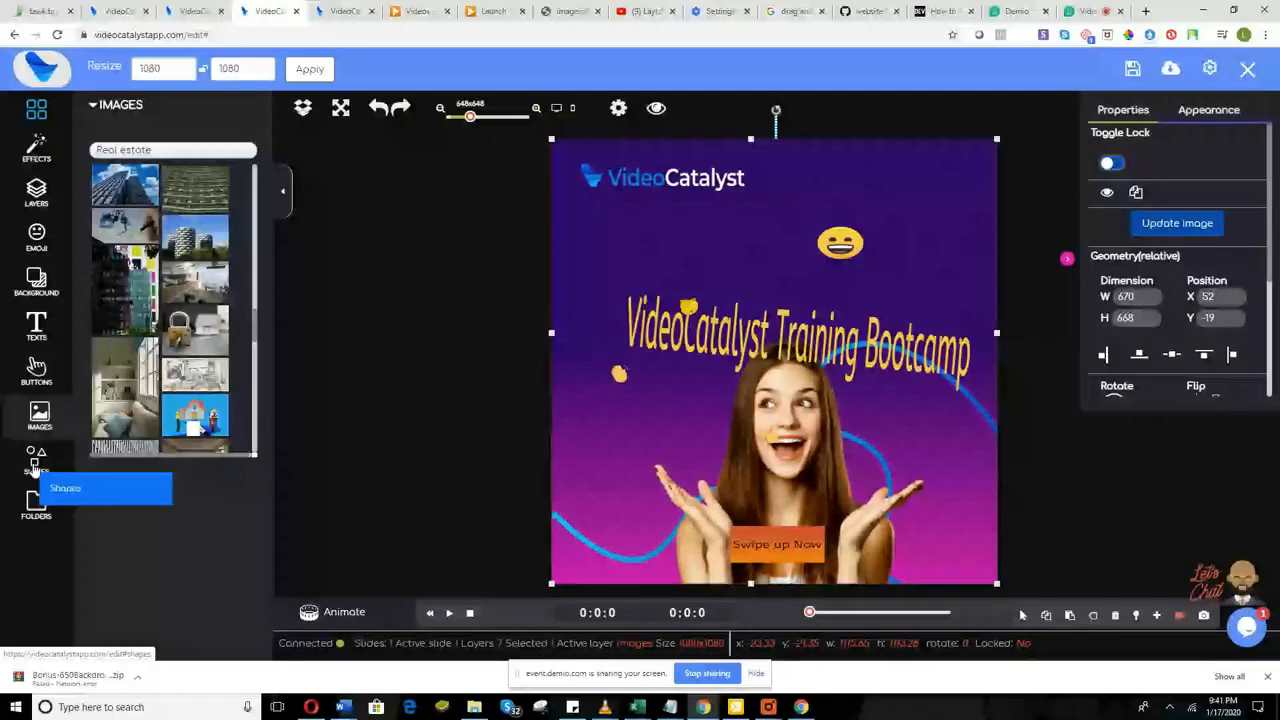
Step: Add a black hexagon shape, widen it, and move it to the post's lower left edge
click(36, 460)
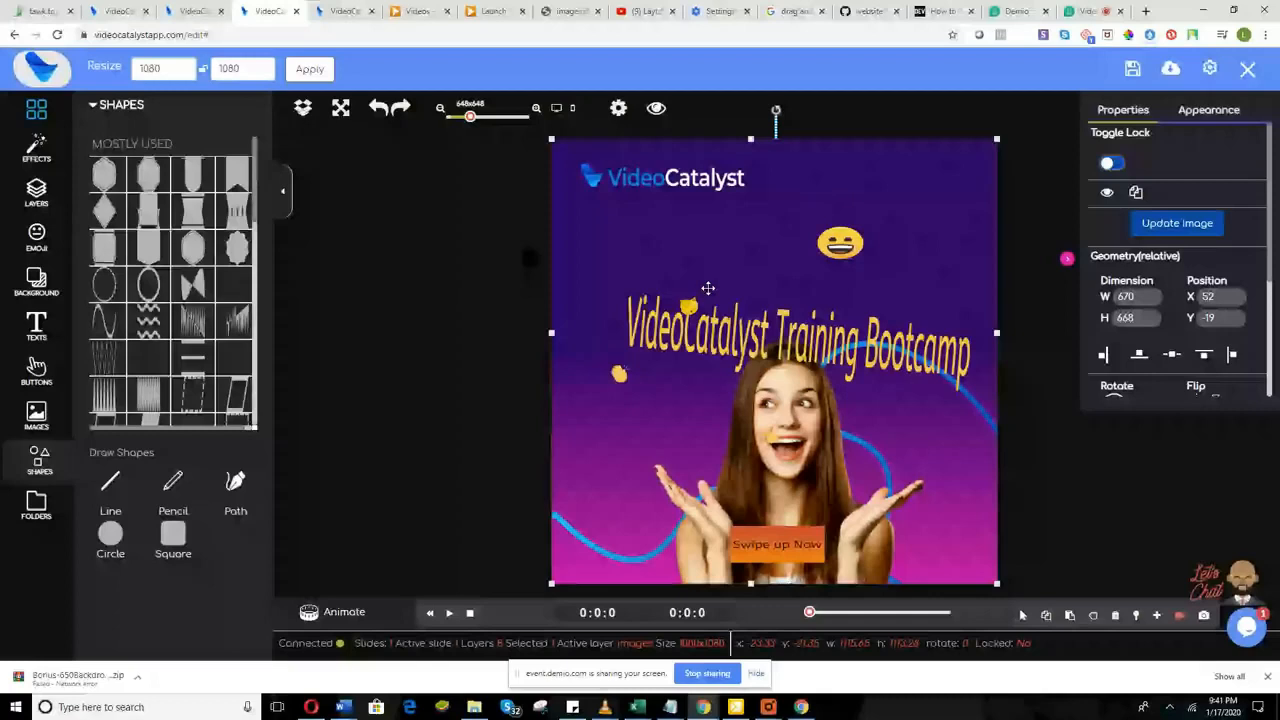
drag(177, 216, 647, 222)
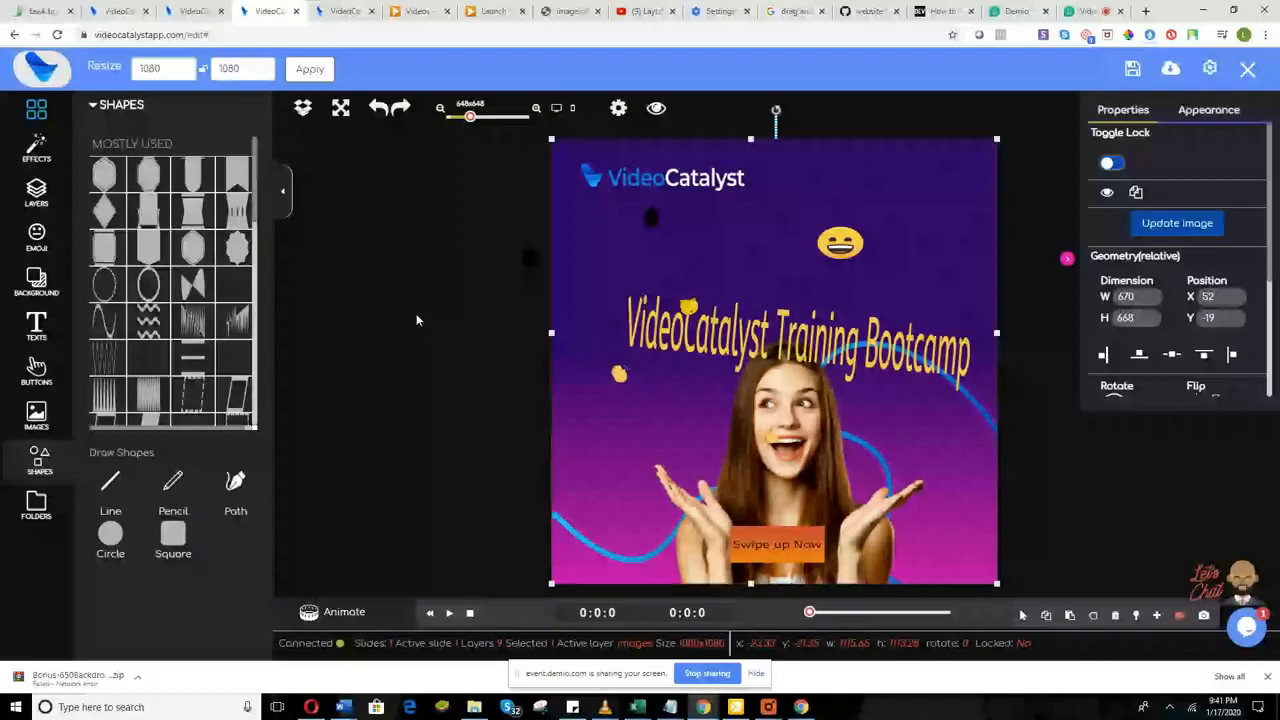
click(651, 217)
drag(659, 228, 739, 317)
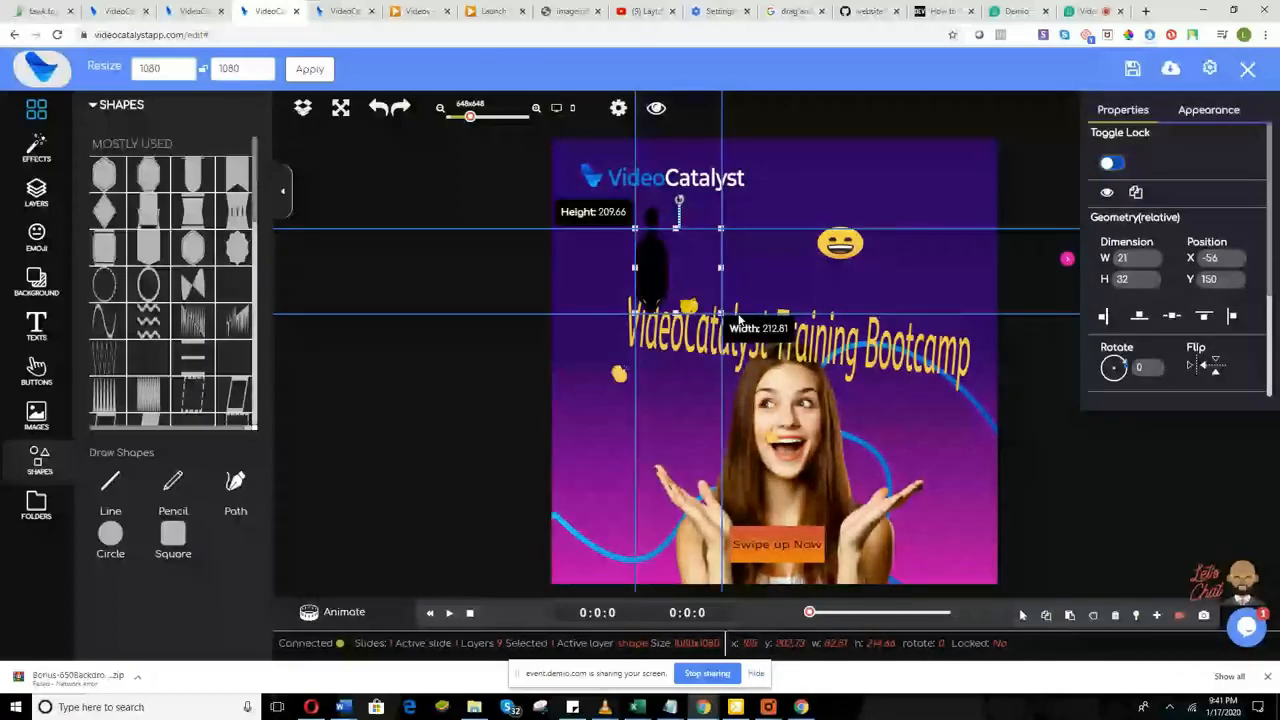
drag(739, 317, 758, 316)
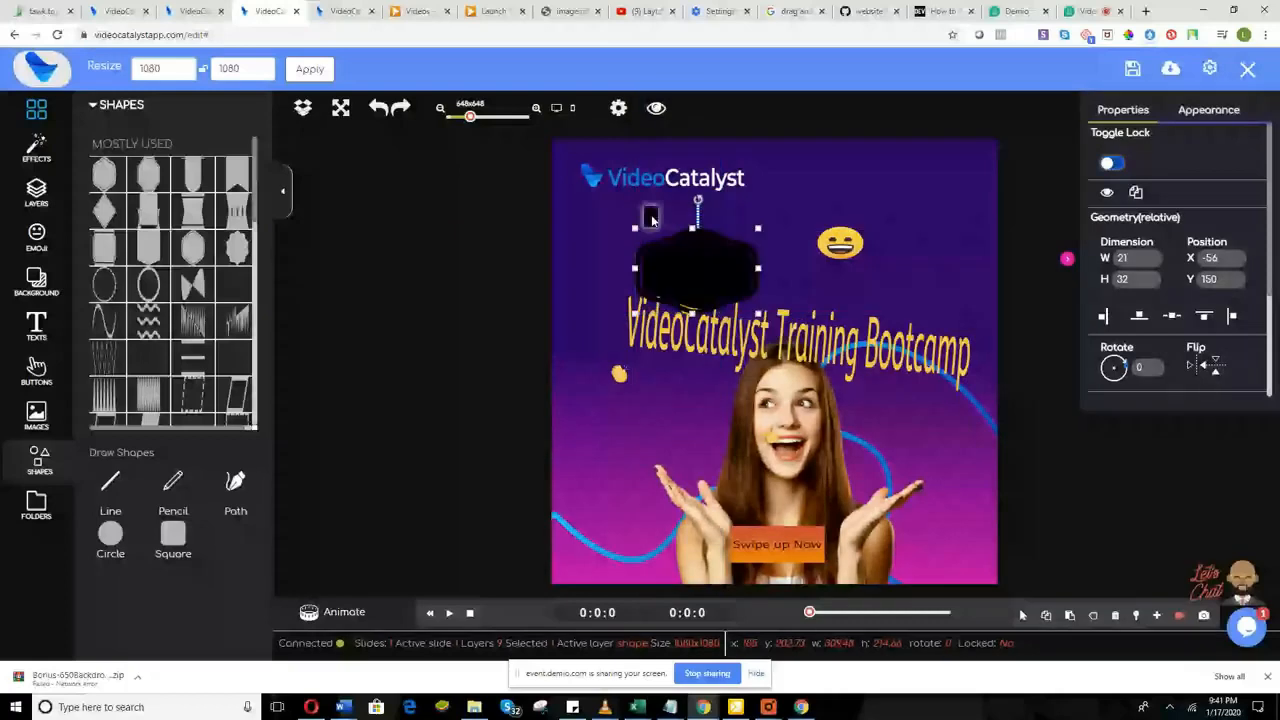
click(726, 264)
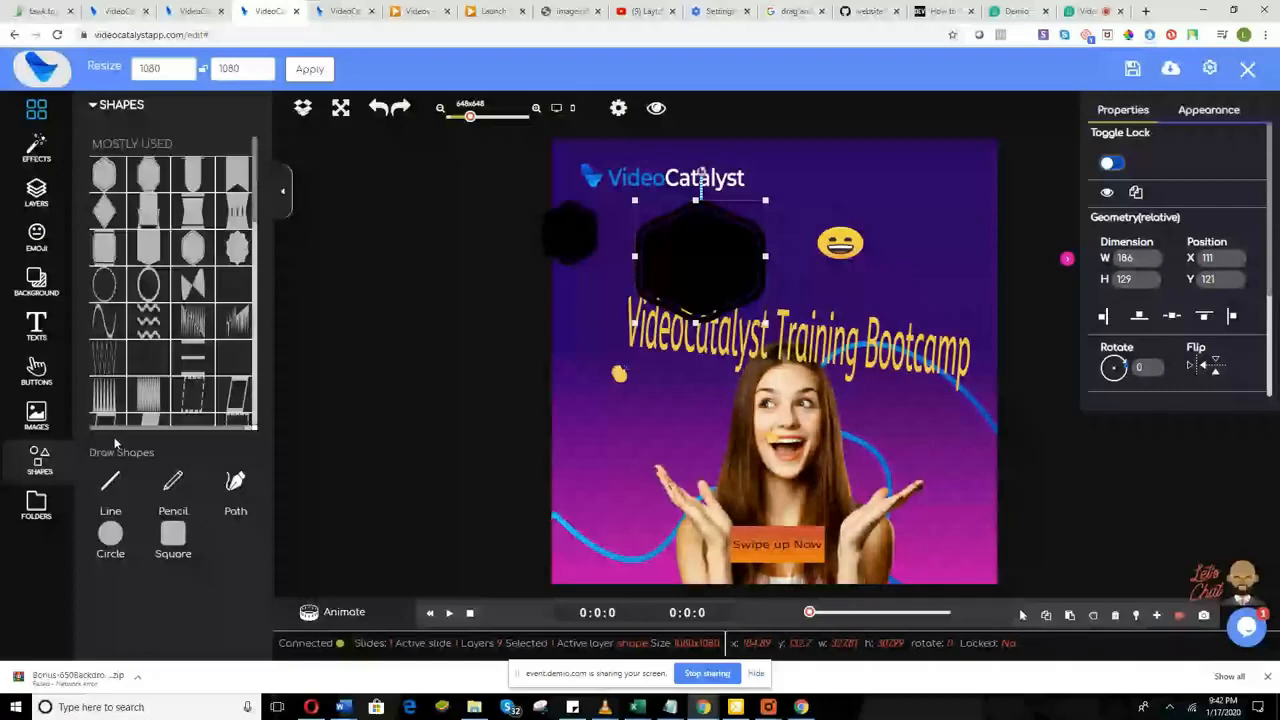
drag(764, 322, 617, 511)
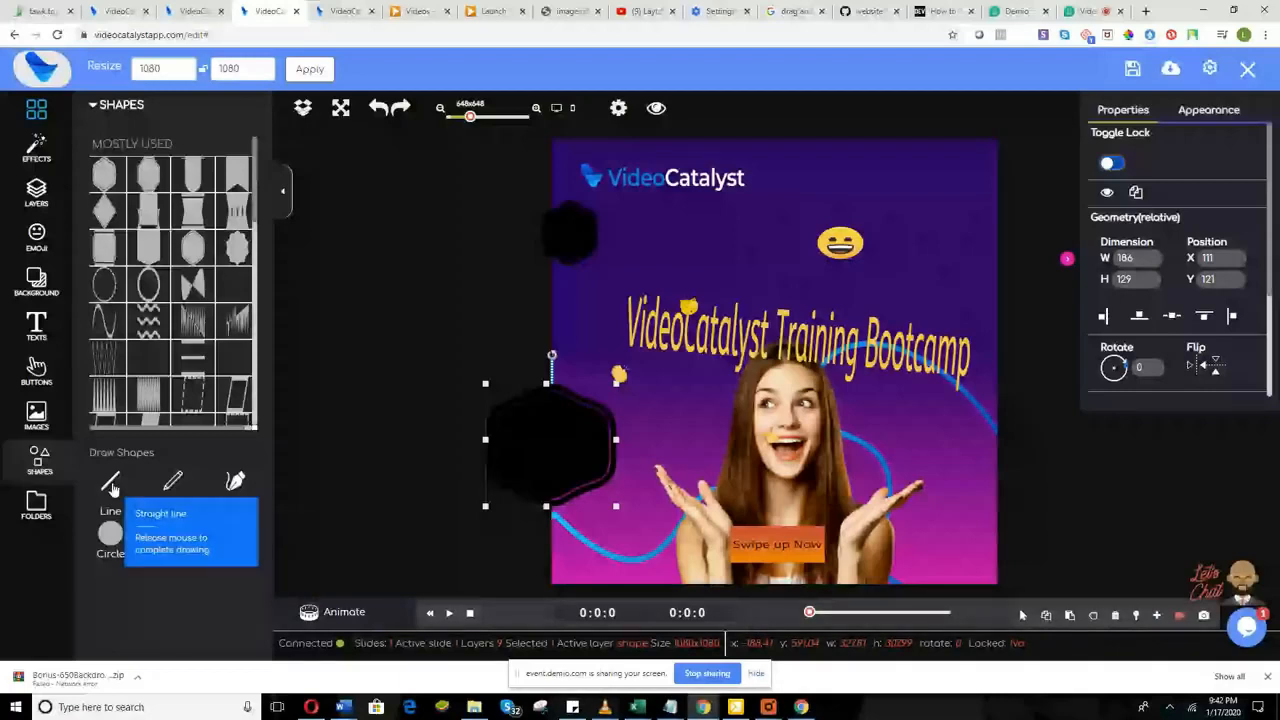
Step: Draw black freehand Pencil loops across the woman and the title
click(175, 485)
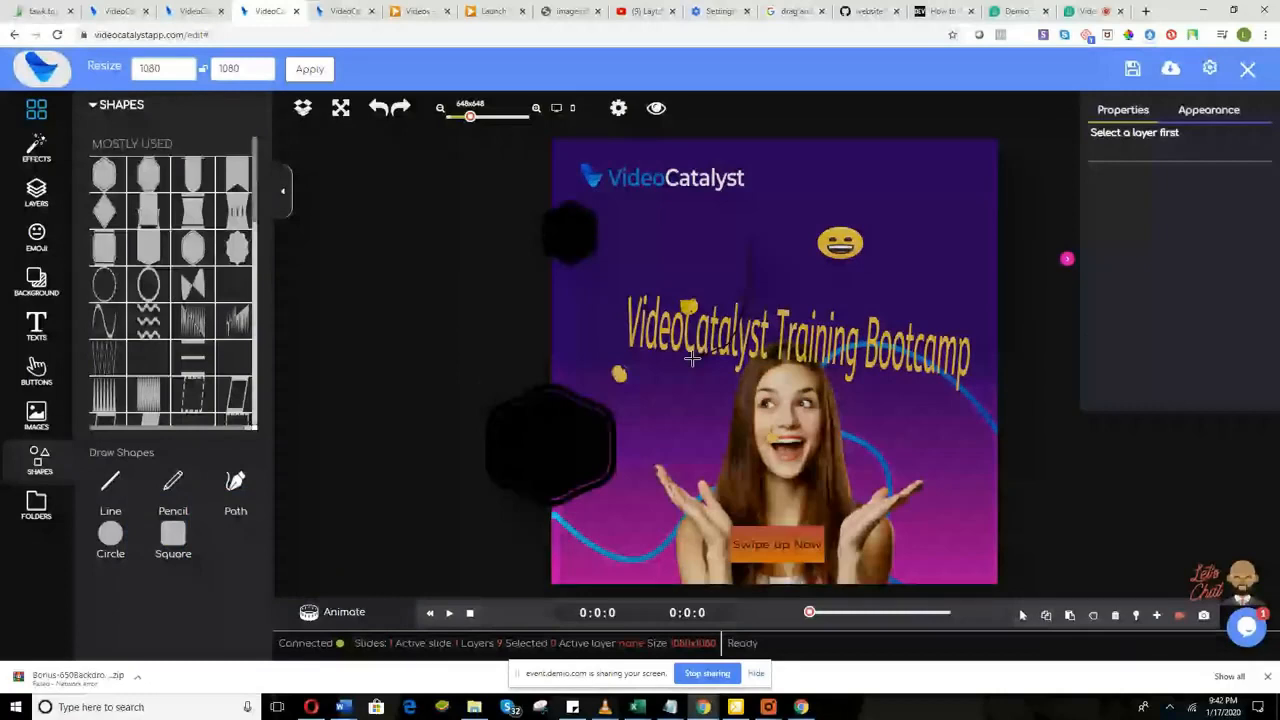
drag(692, 358, 751, 304)
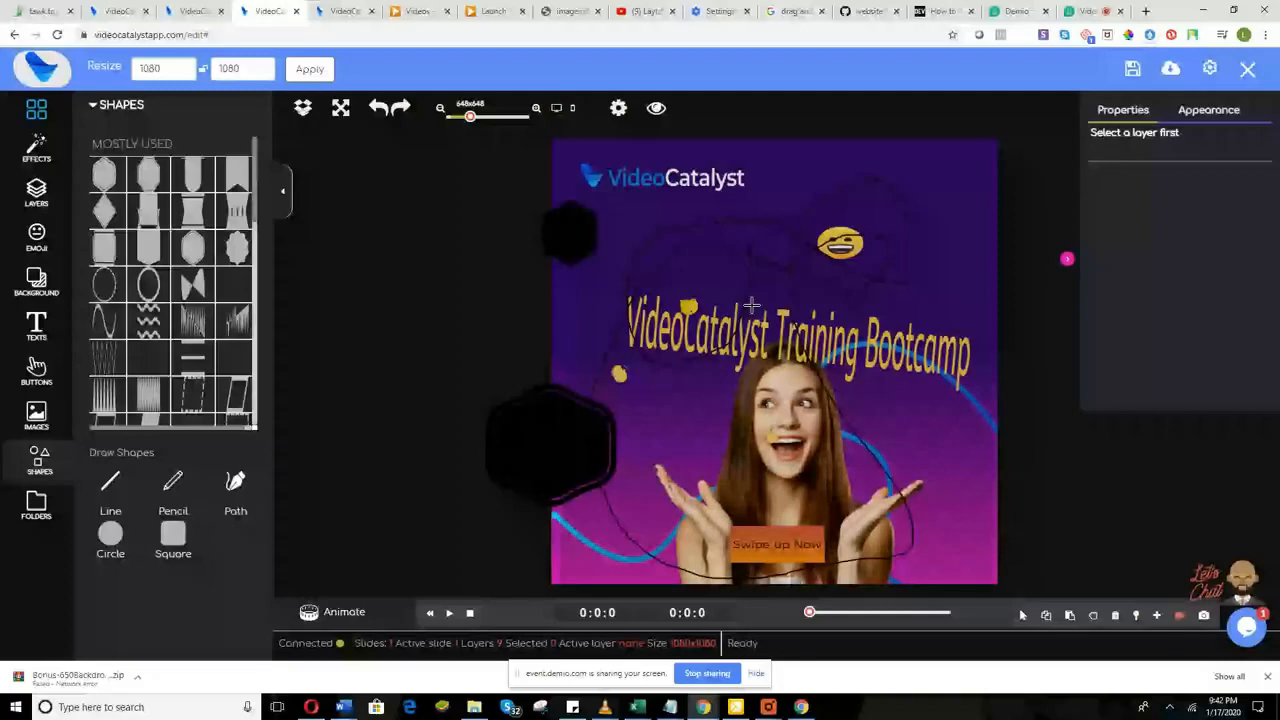
mouse_move(751, 304)
mouse_down()
mouse_move(576, 213)
mouse_move(392, 190)
mouse_up()
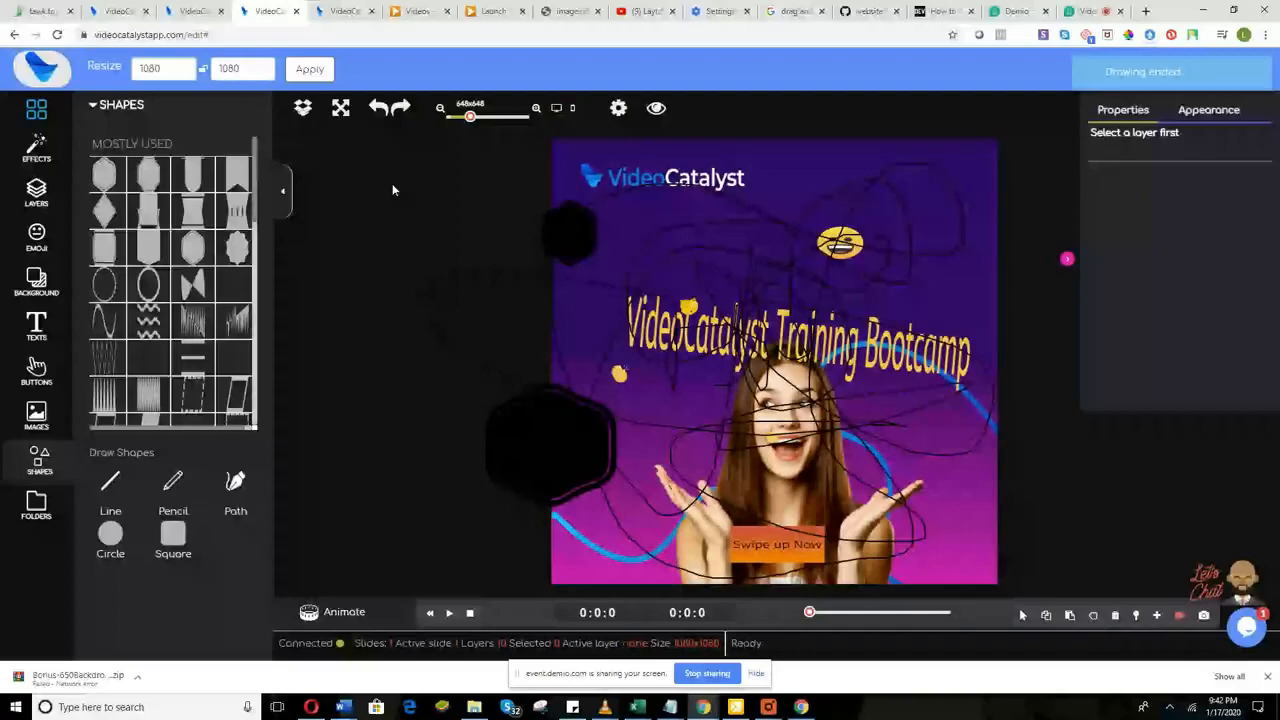
click(785, 403)
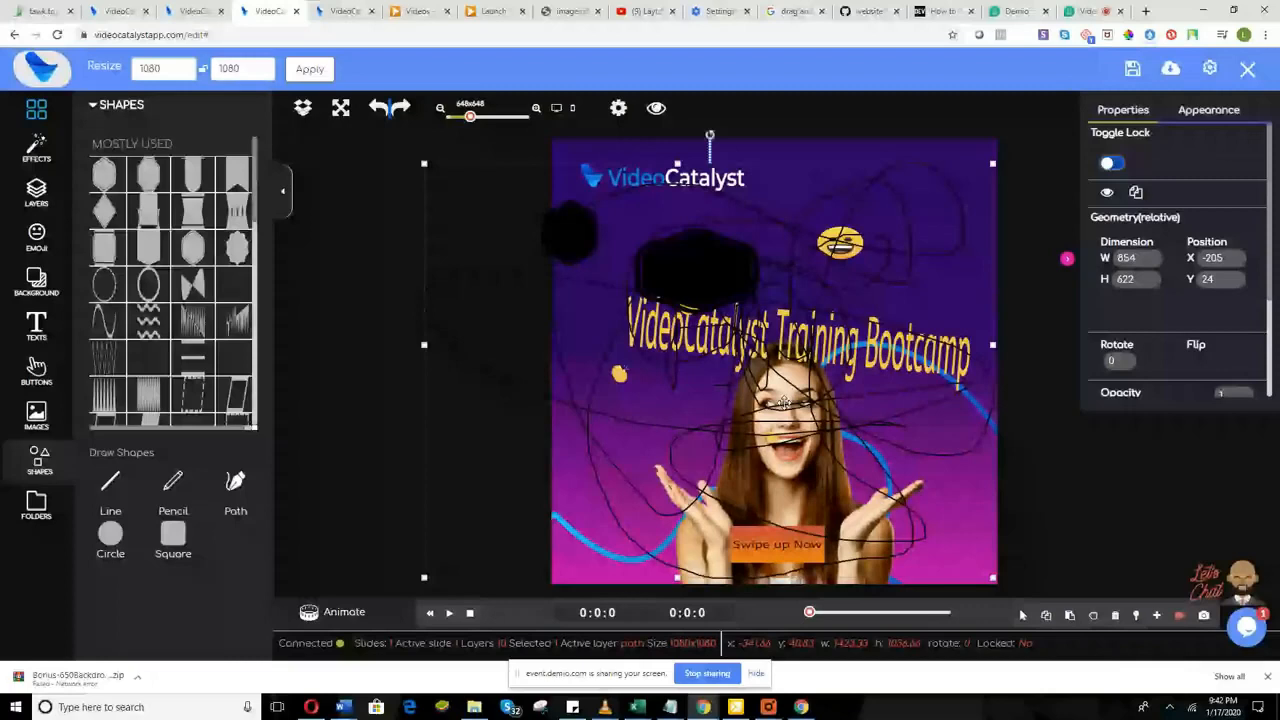
Step: Delete the freehand scribble and leave freehand drawing mode
key(Delete)
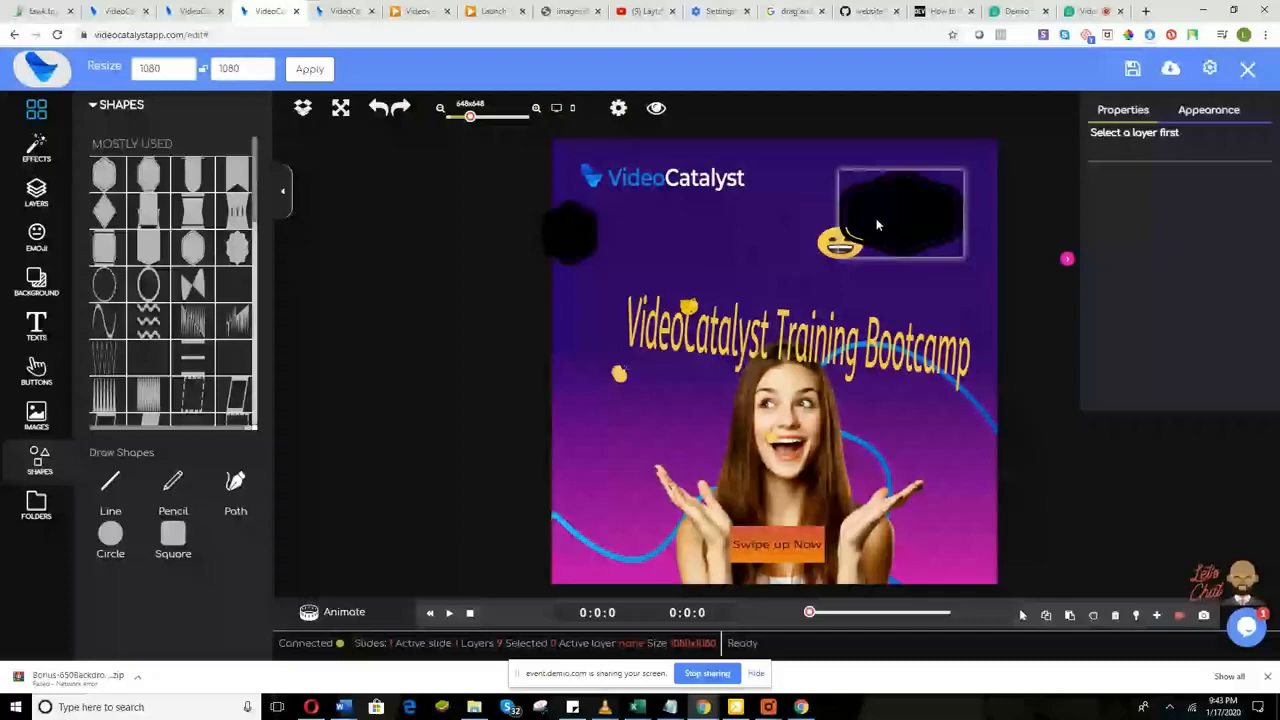
click(876, 225)
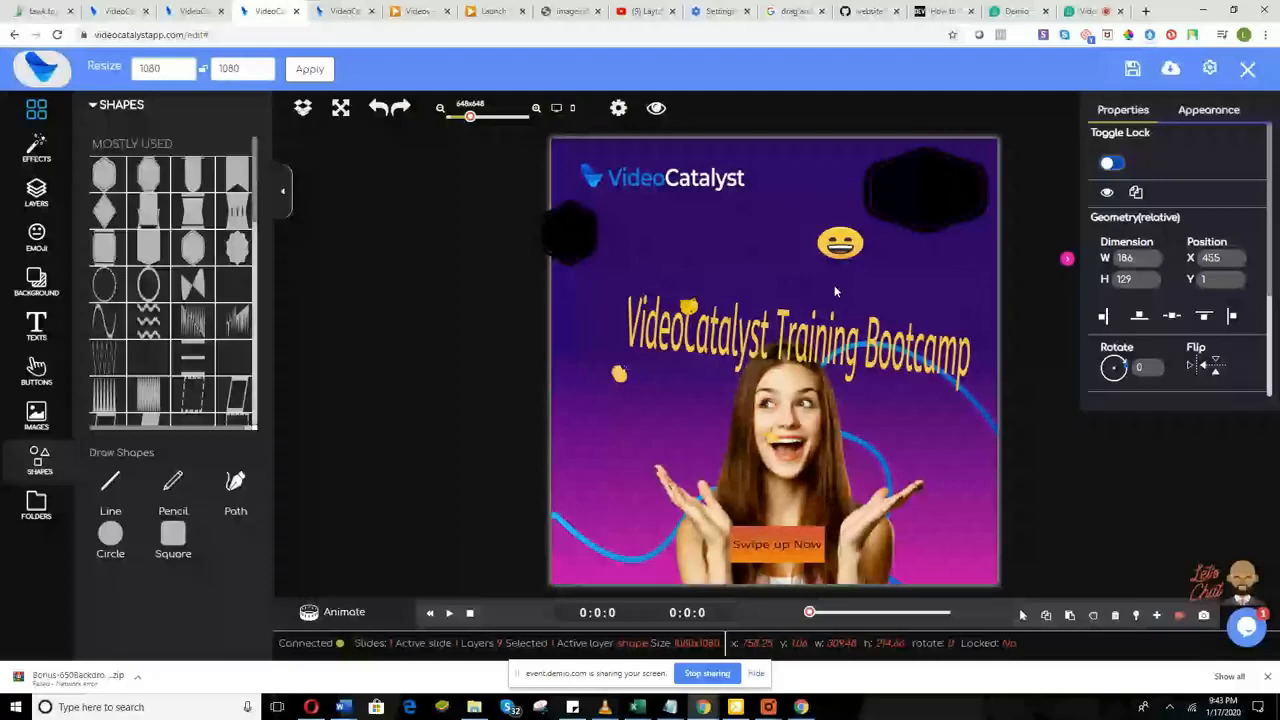
double_click(822, 324)
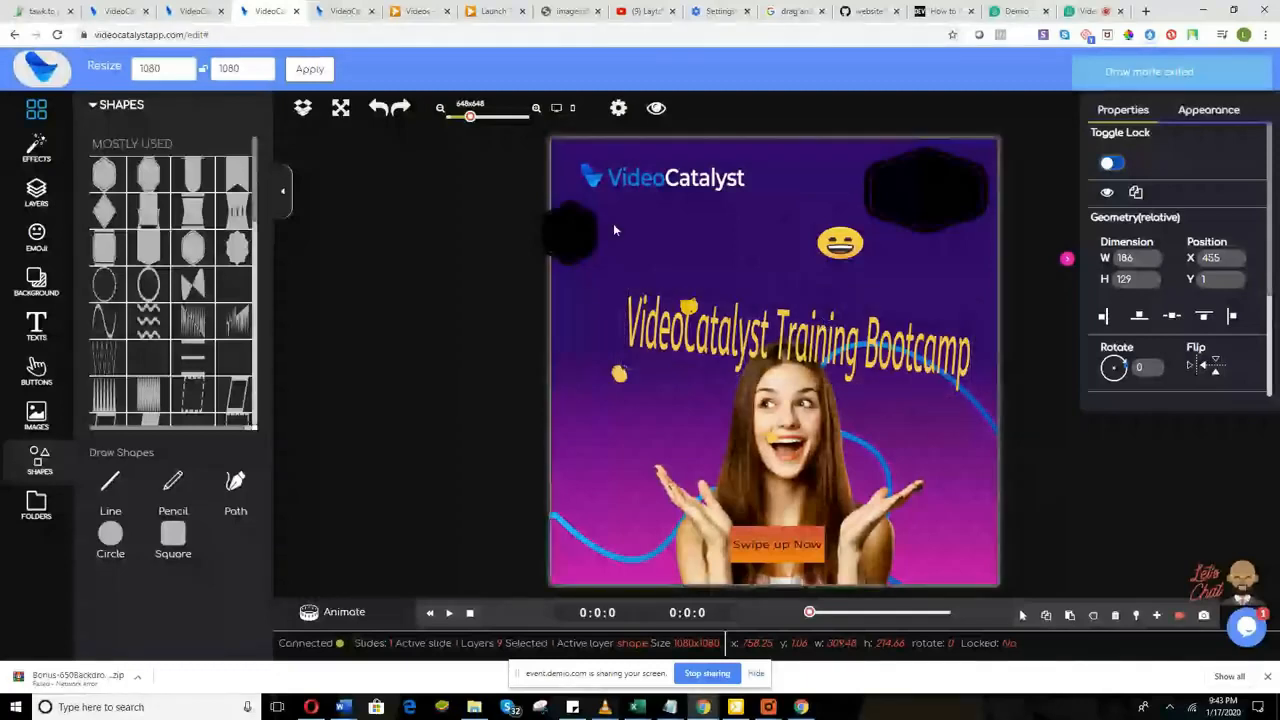
Step: Nudge the background photo slightly right and down, then deselect it
click(647, 285)
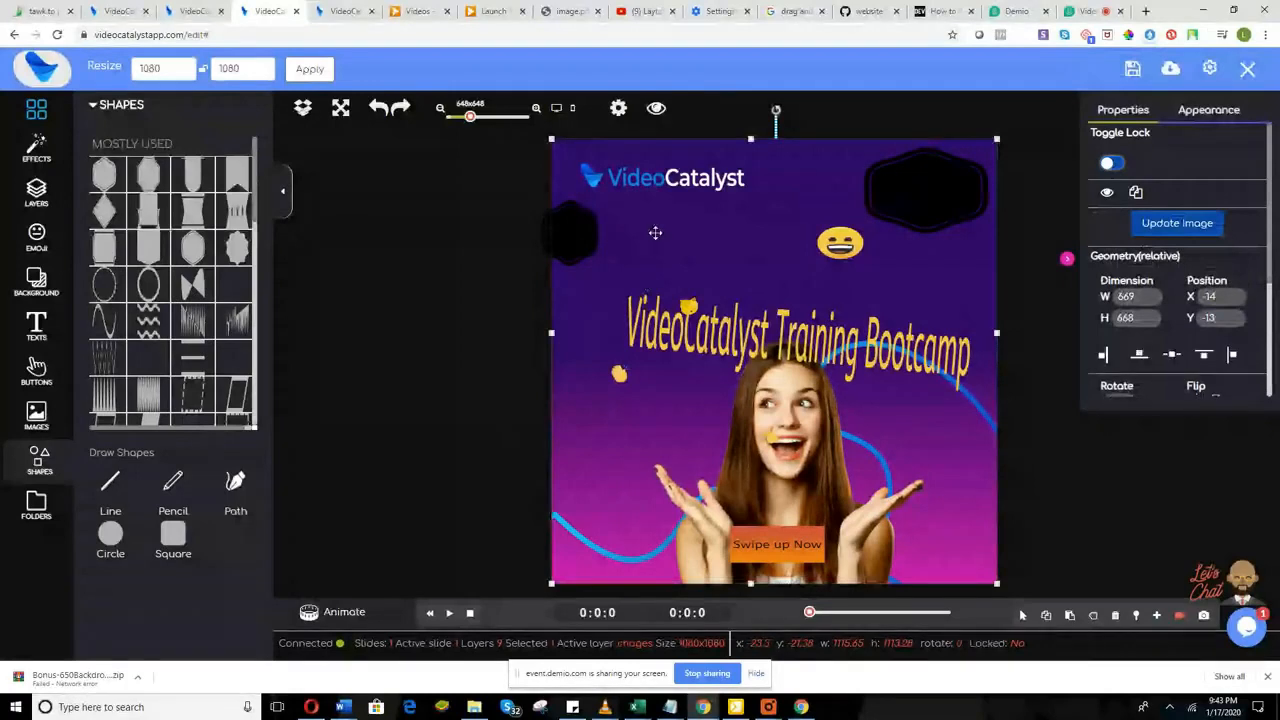
drag(655, 233, 662, 237)
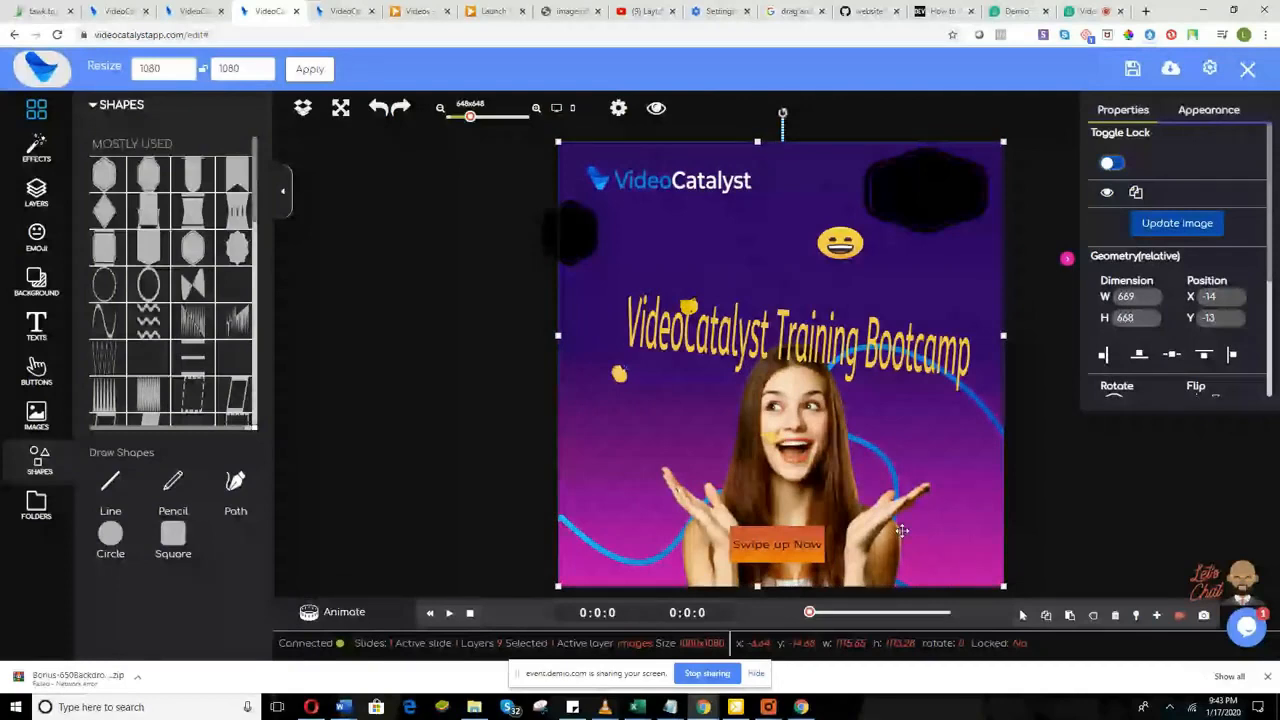
click(728, 558)
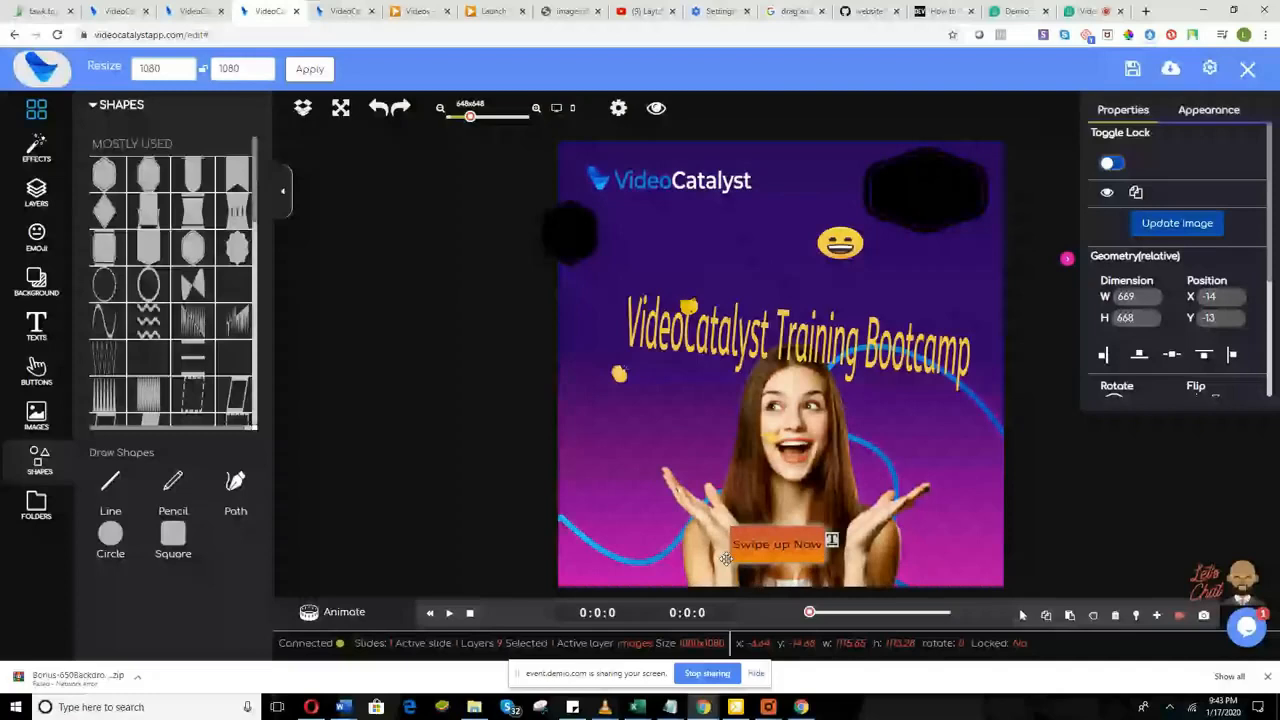
click(931, 484)
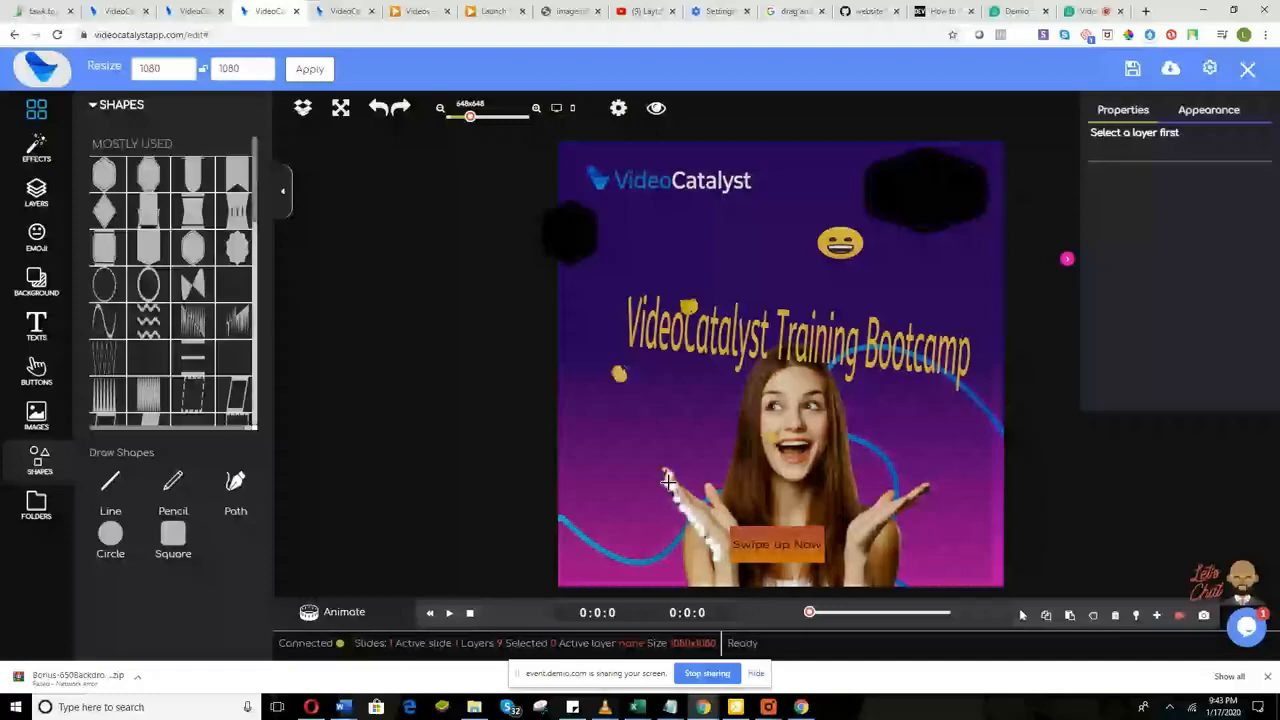
Step: Draw a white dotted freehand stroke over the woman's raised fingertips
drag(668, 482, 693, 492)
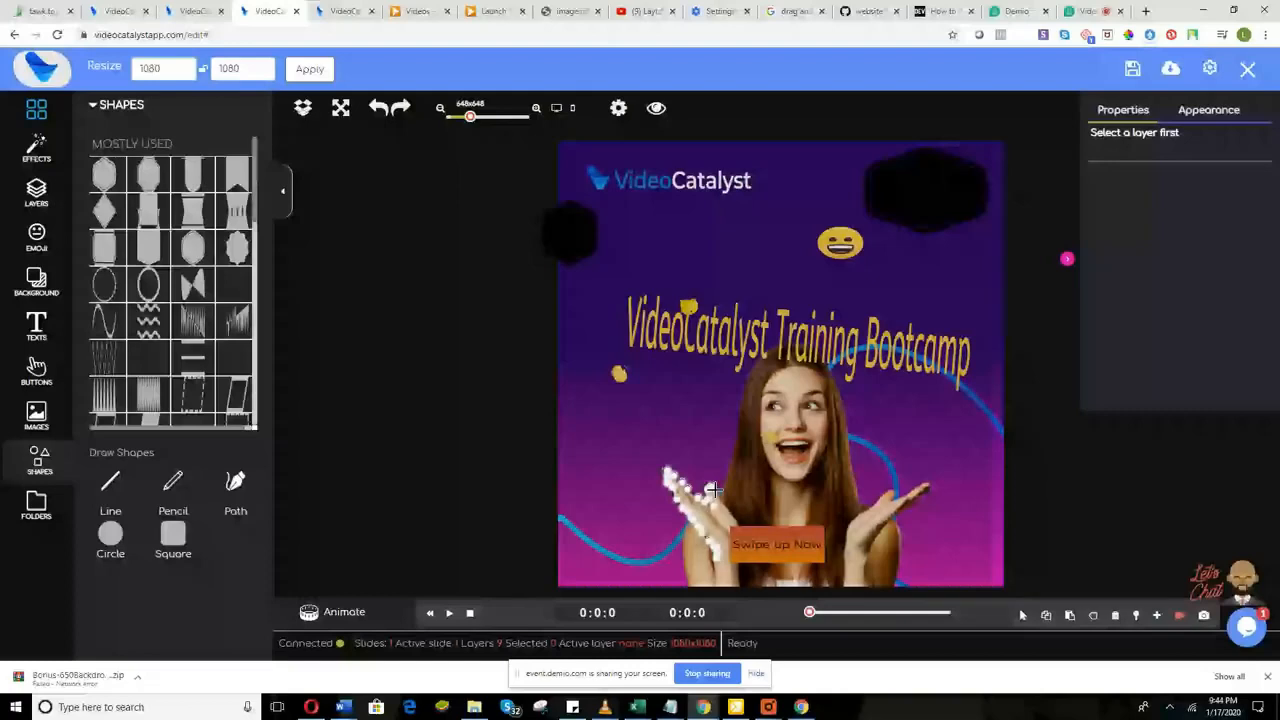
drag(715, 490, 738, 515)
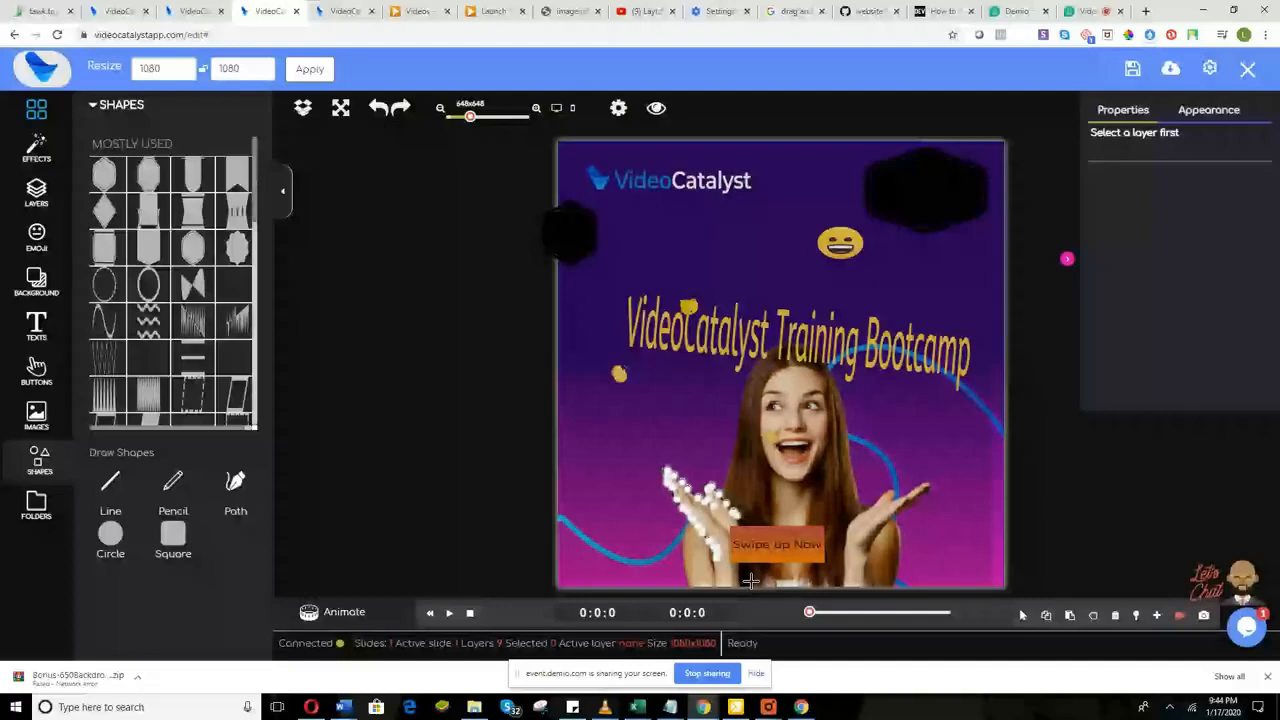
click(718, 582)
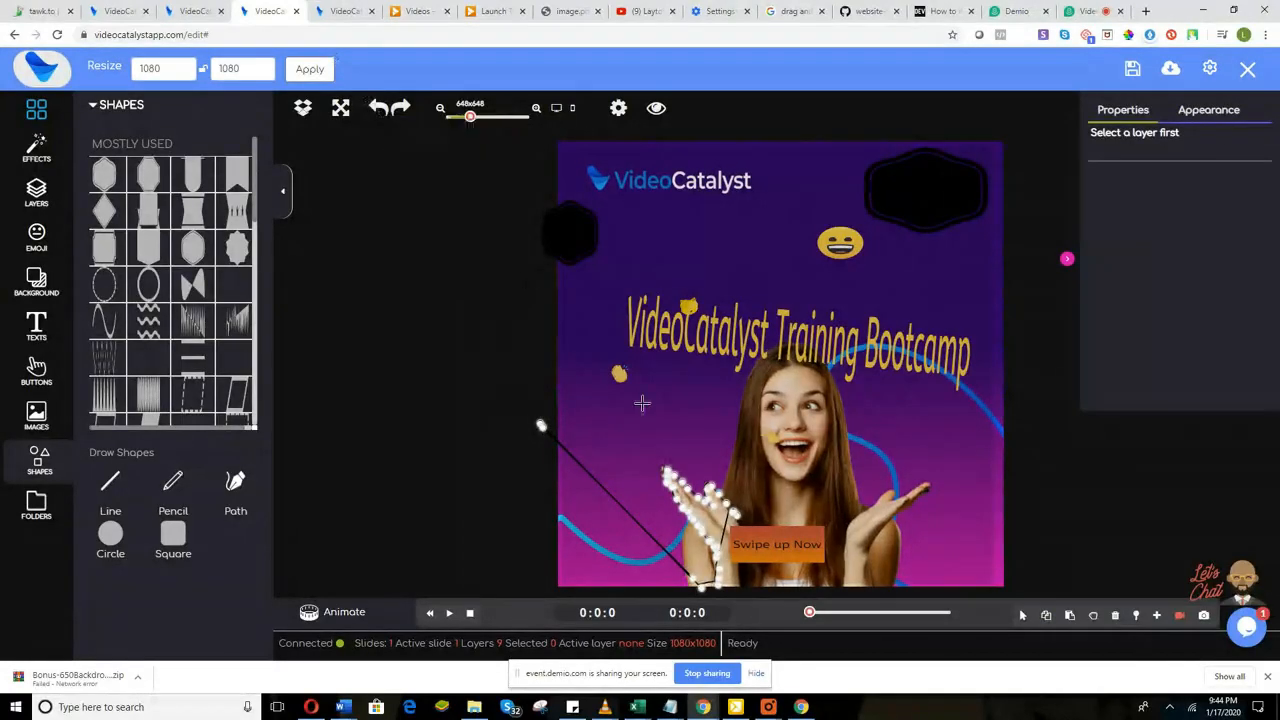
Step: Undo the last change, add path points, and trim the canvas to about 860 by 668
right_click(694, 513)
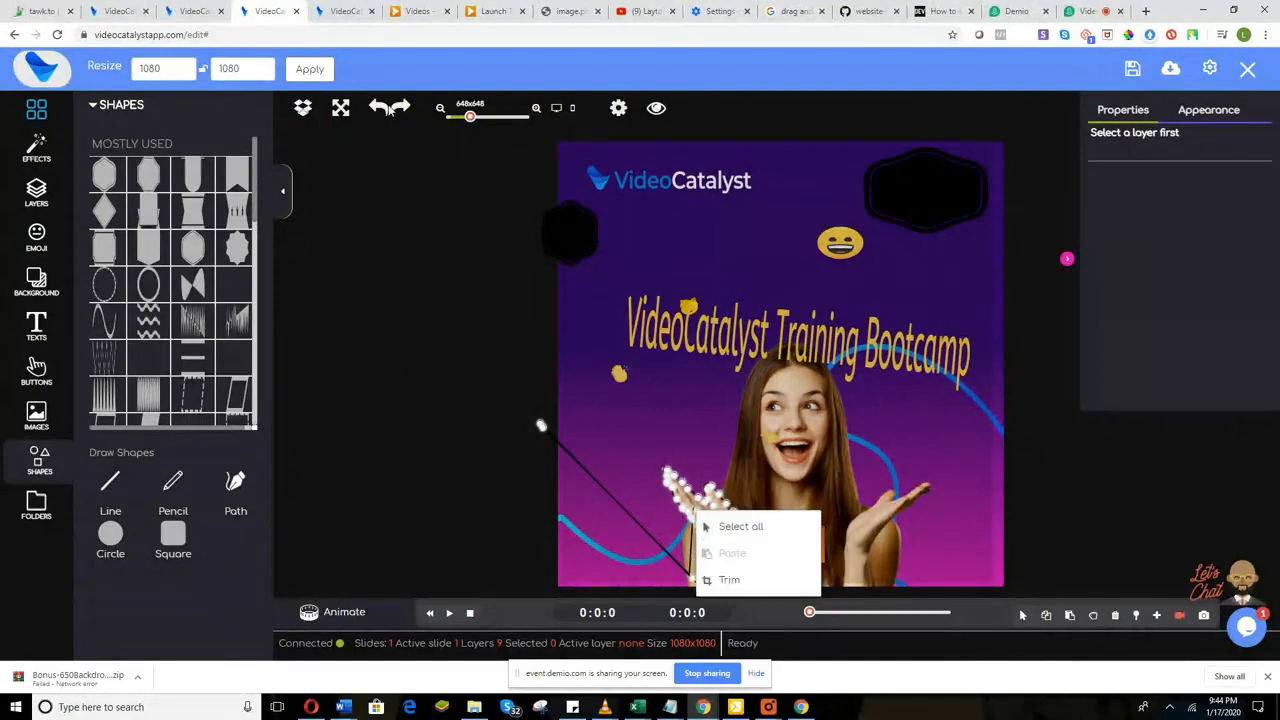
click(381, 107)
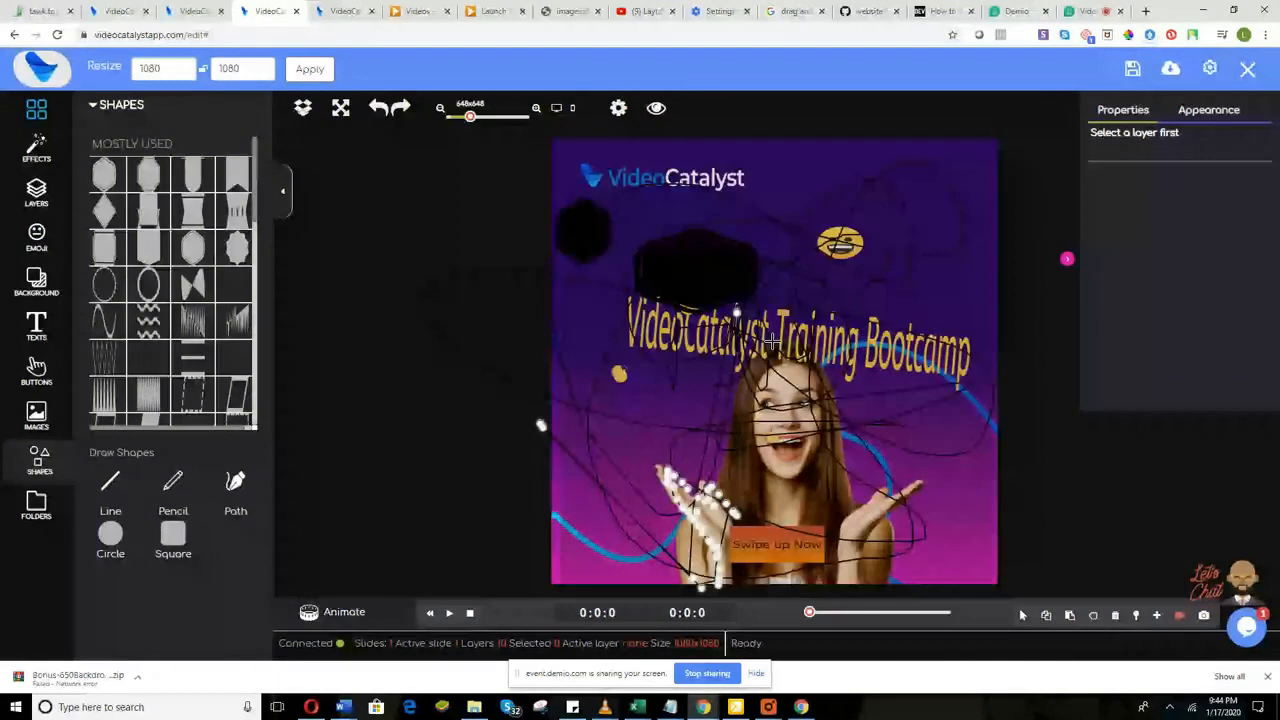
click(775, 345)
click(725, 384)
click(717, 332)
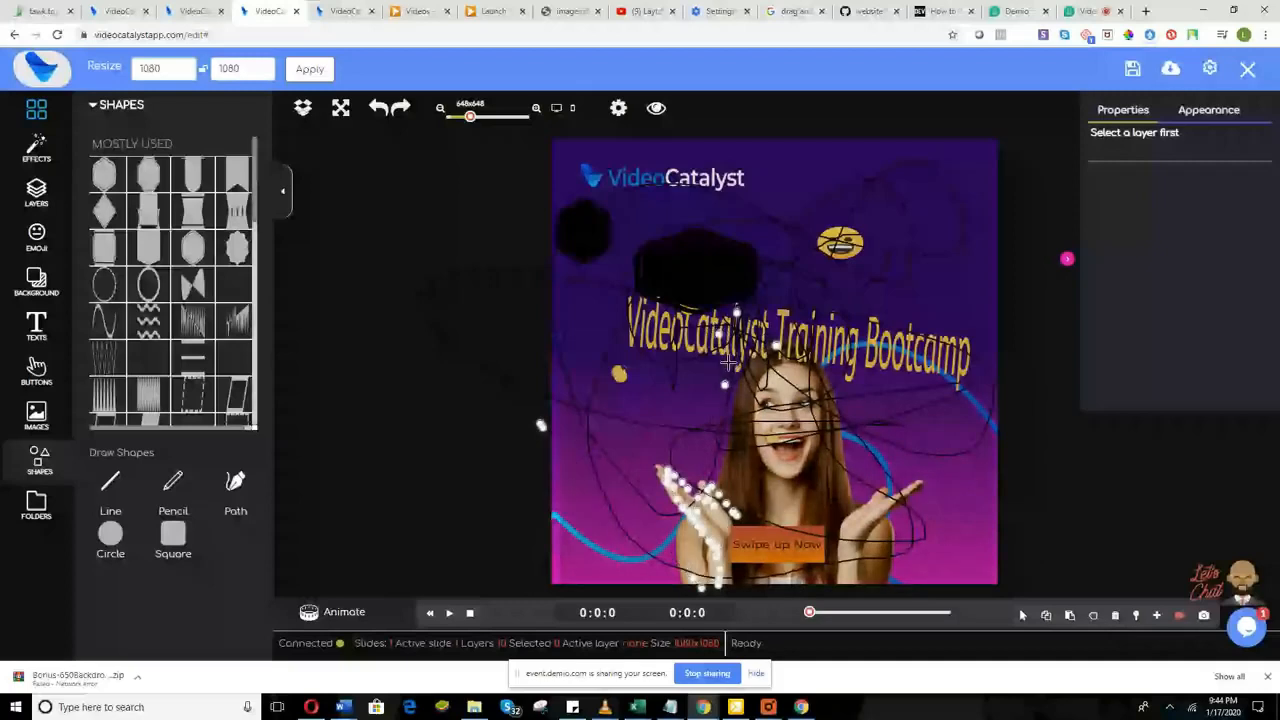
right_click(728, 365)
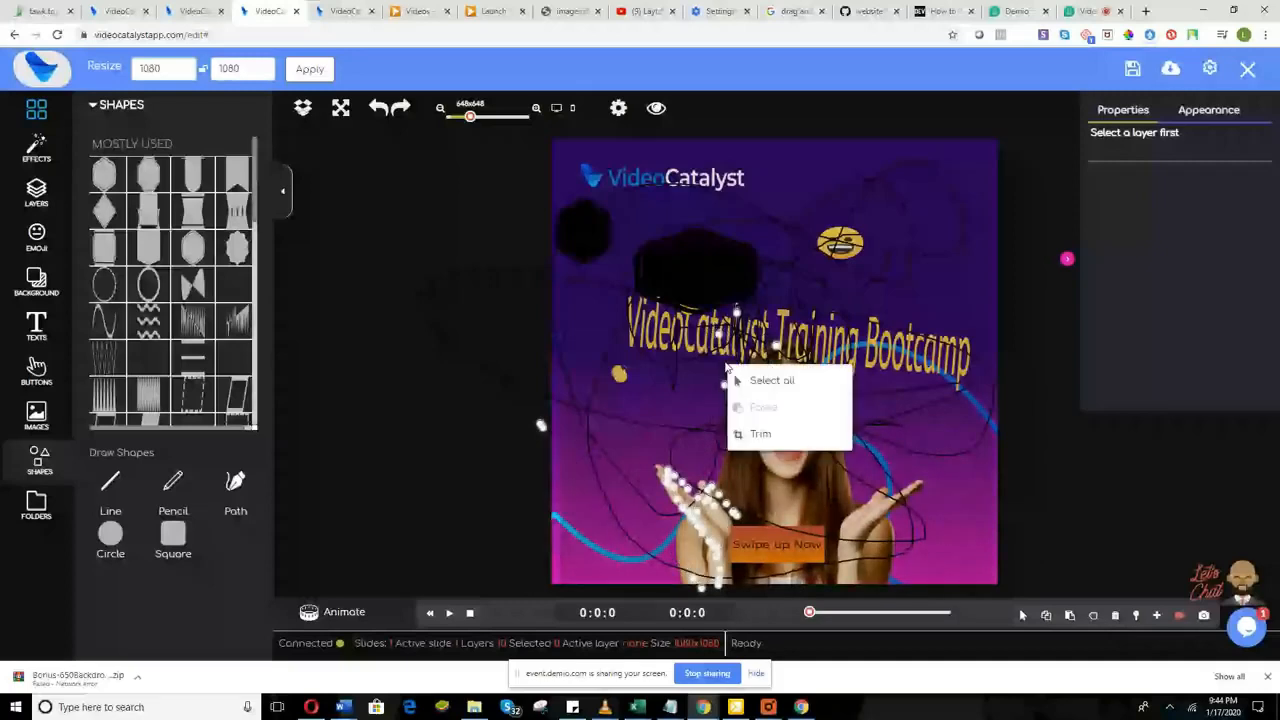
click(760, 433)
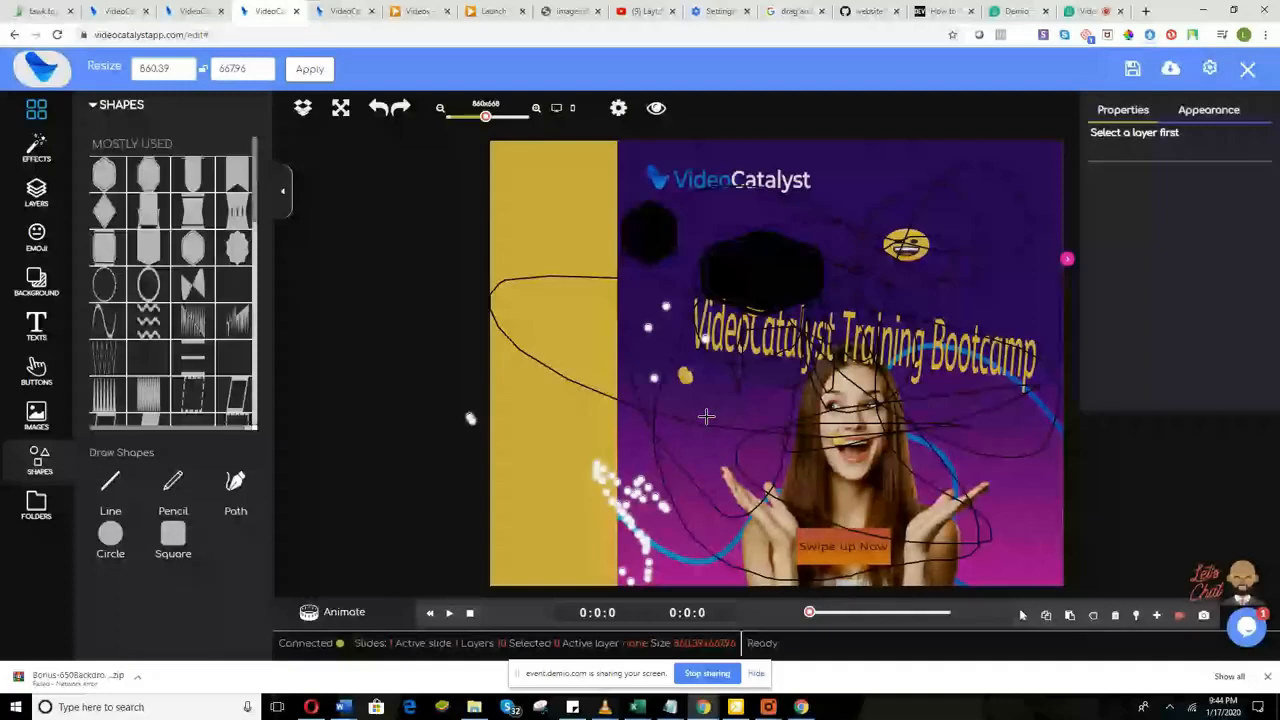
Step: Finish the freehand drawing, delete the black blob and hexagon, and shift the background photo left
drag(706, 417, 915, 314)
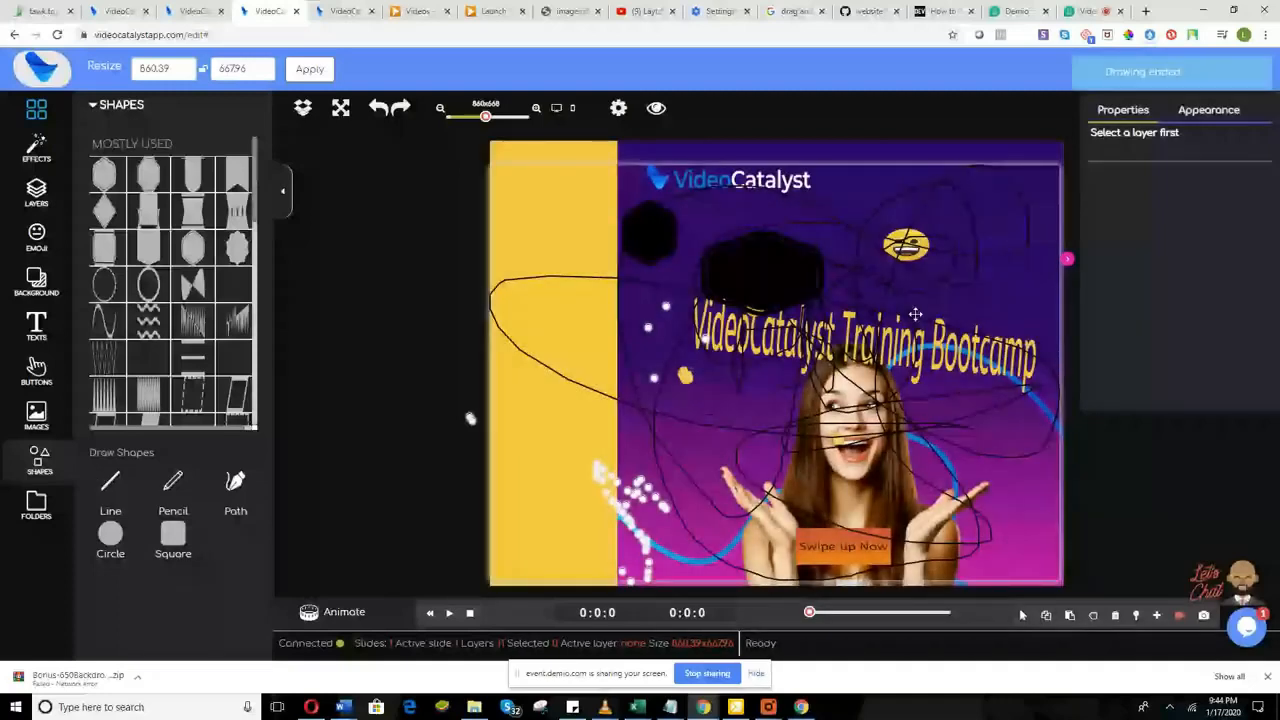
click(709, 281)
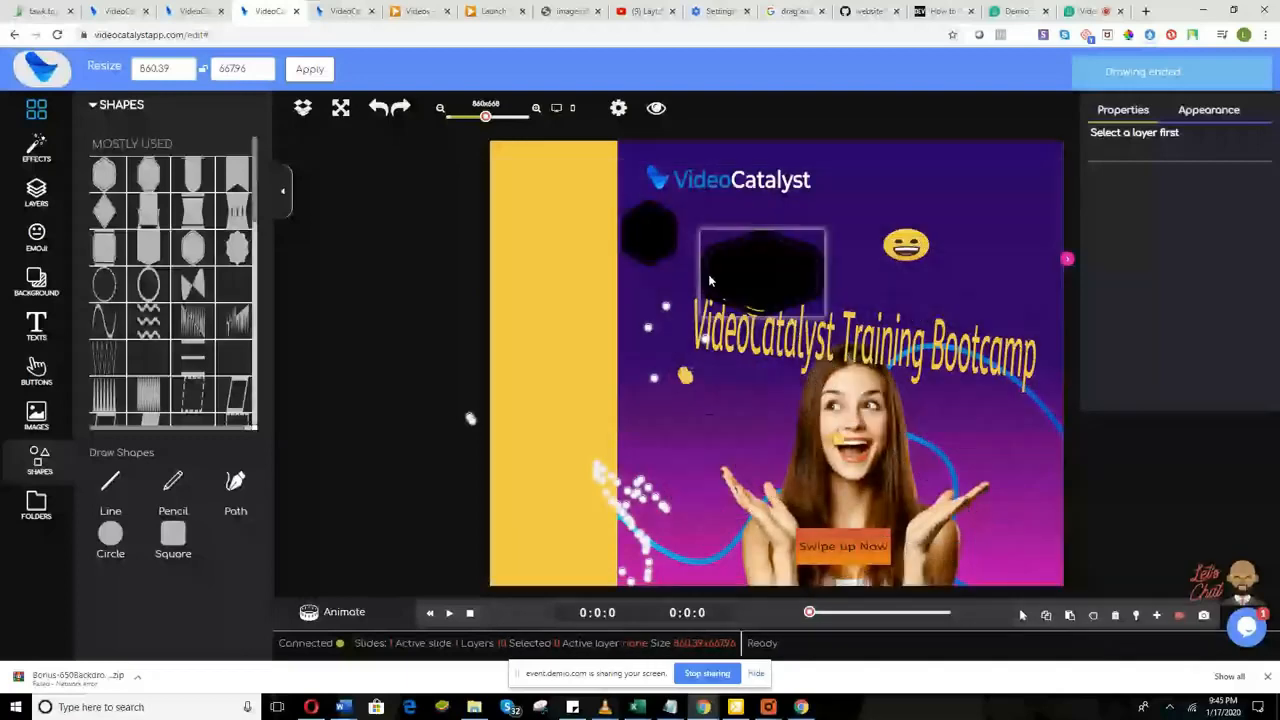
key(Delete)
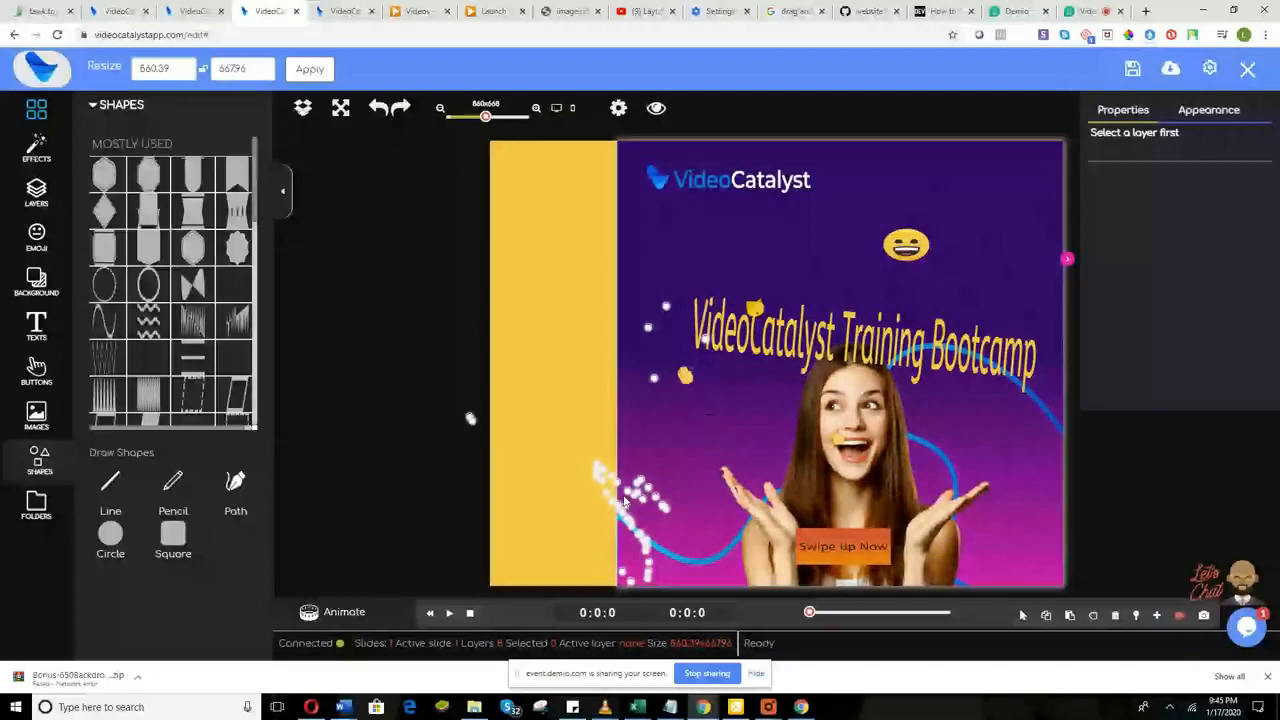
click(678, 316)
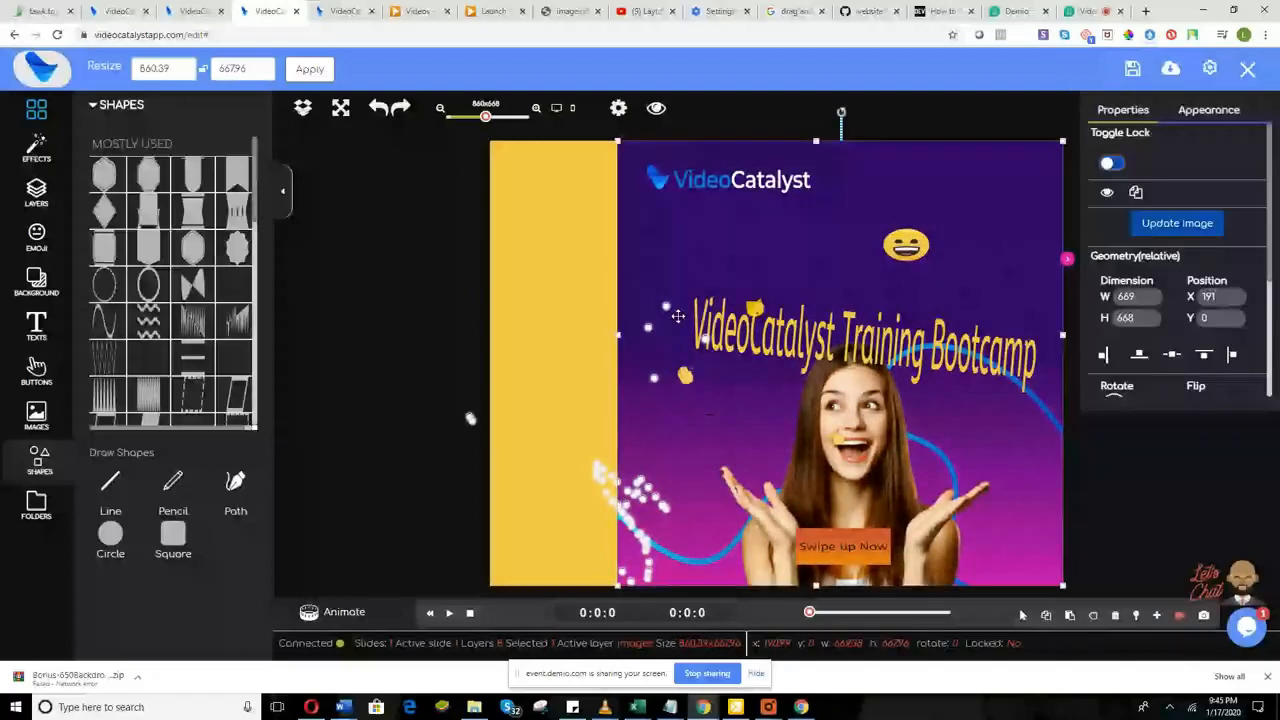
drag(678, 316, 625, 232)
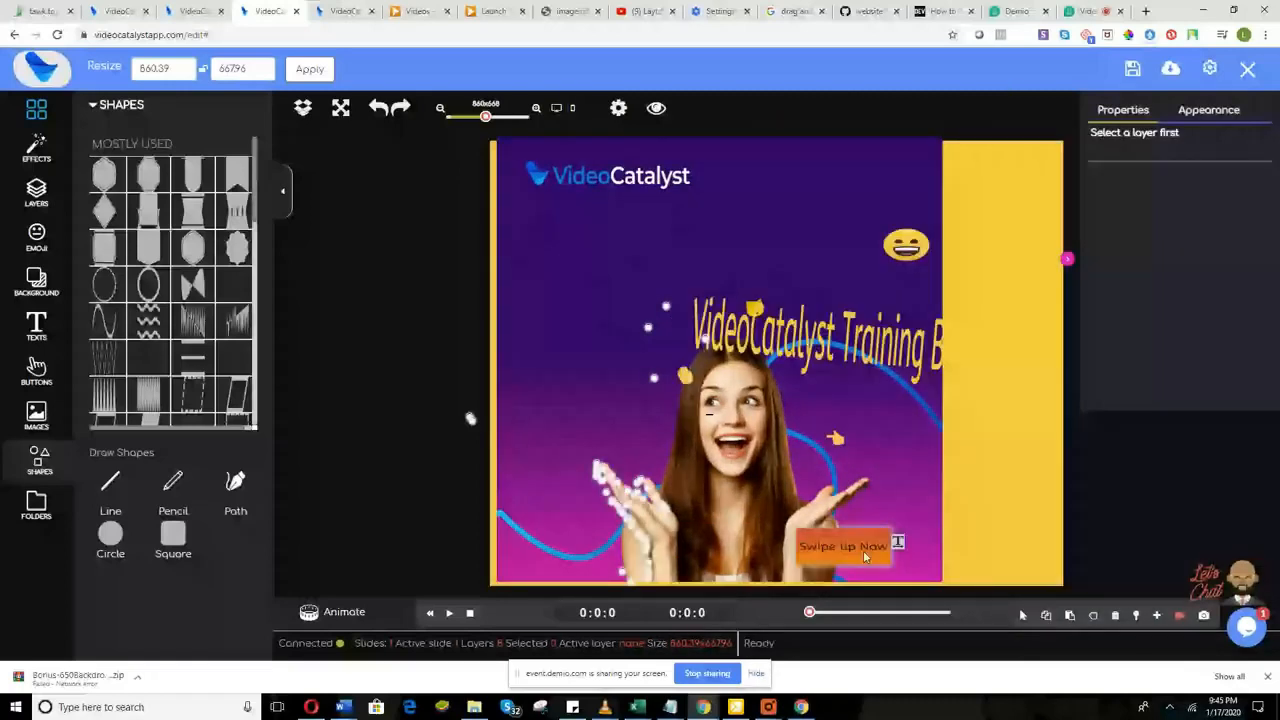
Step: Delete the Swipe up Now button and trim the canvas to 815.28 × 668
click(865, 557)
key(Delete)
click(915, 345)
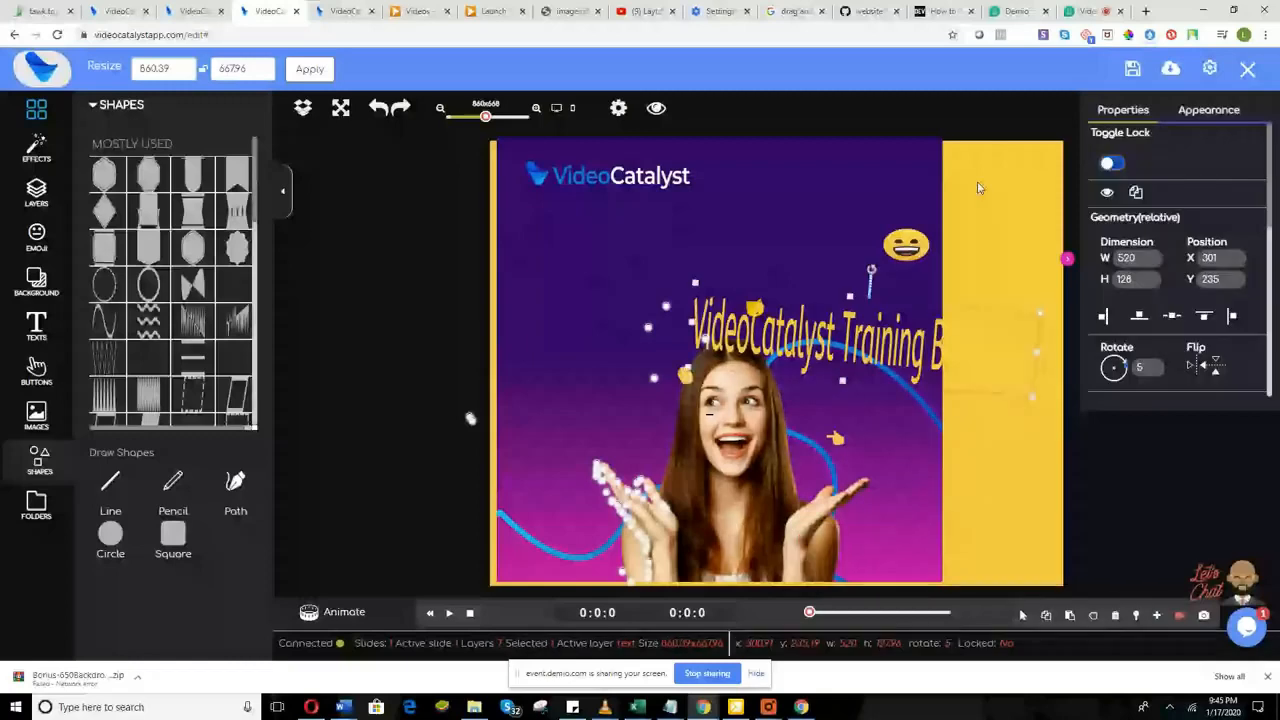
right_click(476, 426)
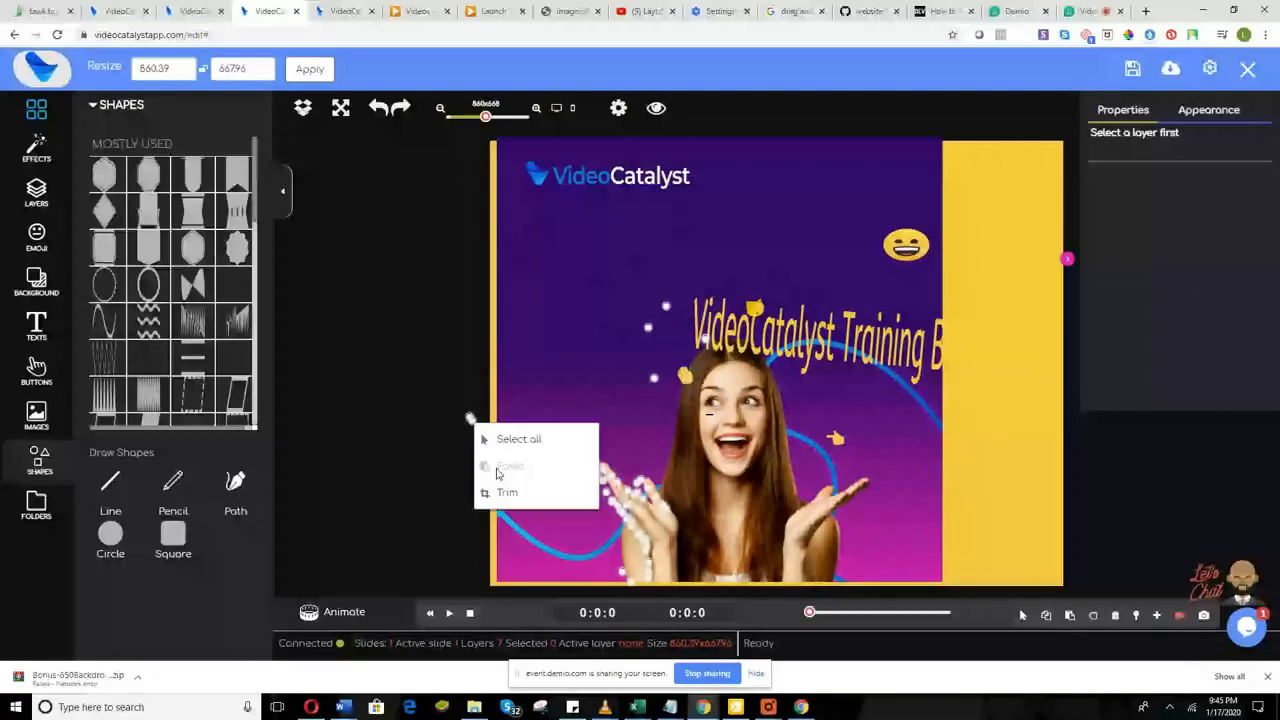
click(505, 492)
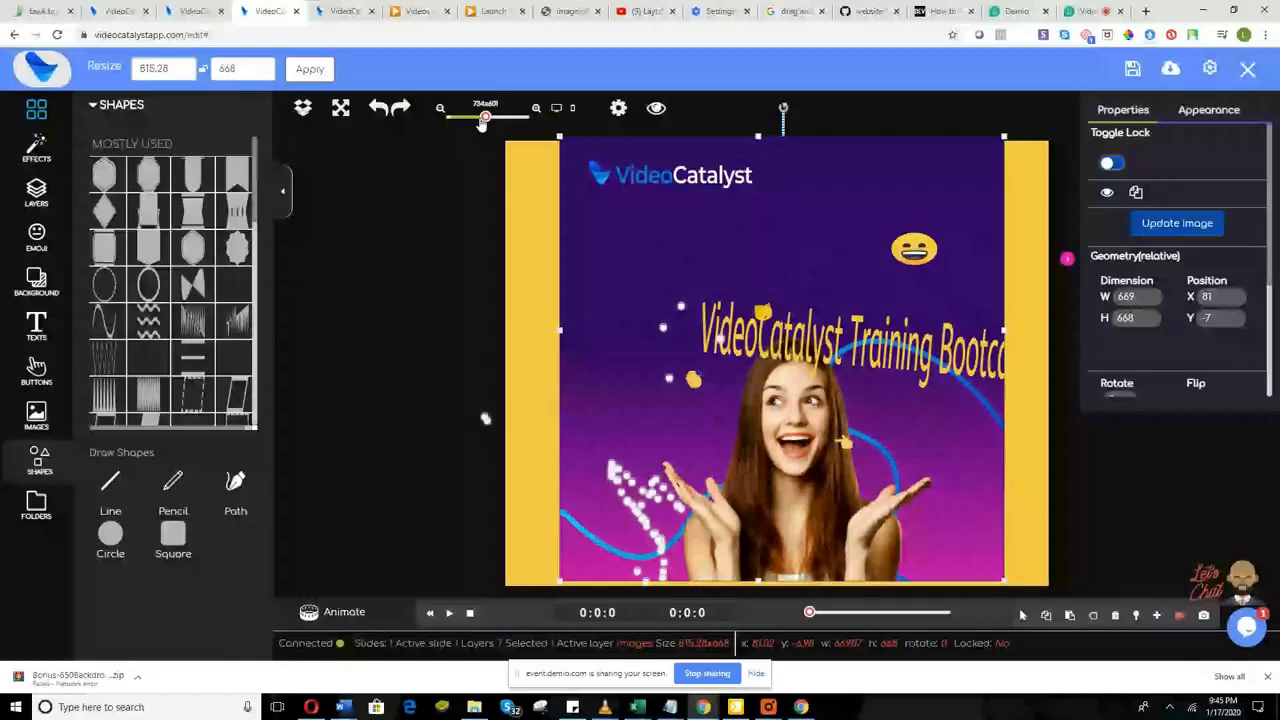
drag(483, 120, 477, 118)
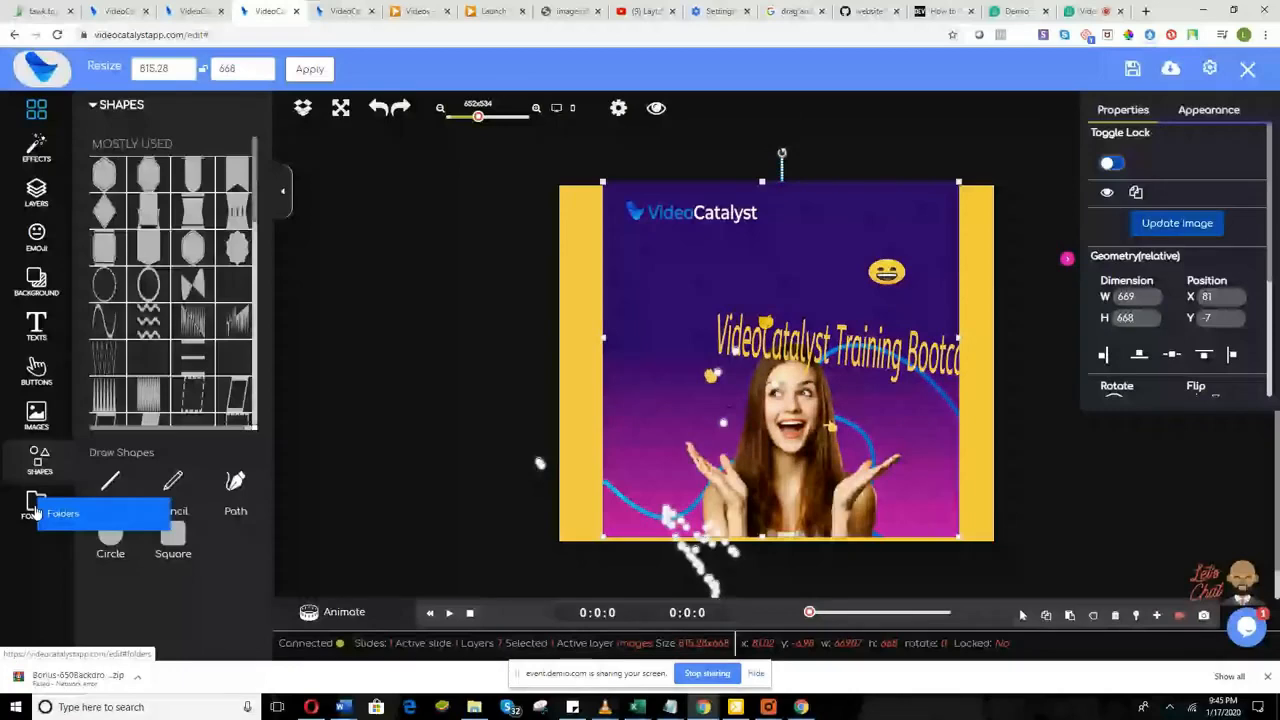
Step: Create a new folder named 'Videocatalyst training folder' in the Folders panel
click(35, 510)
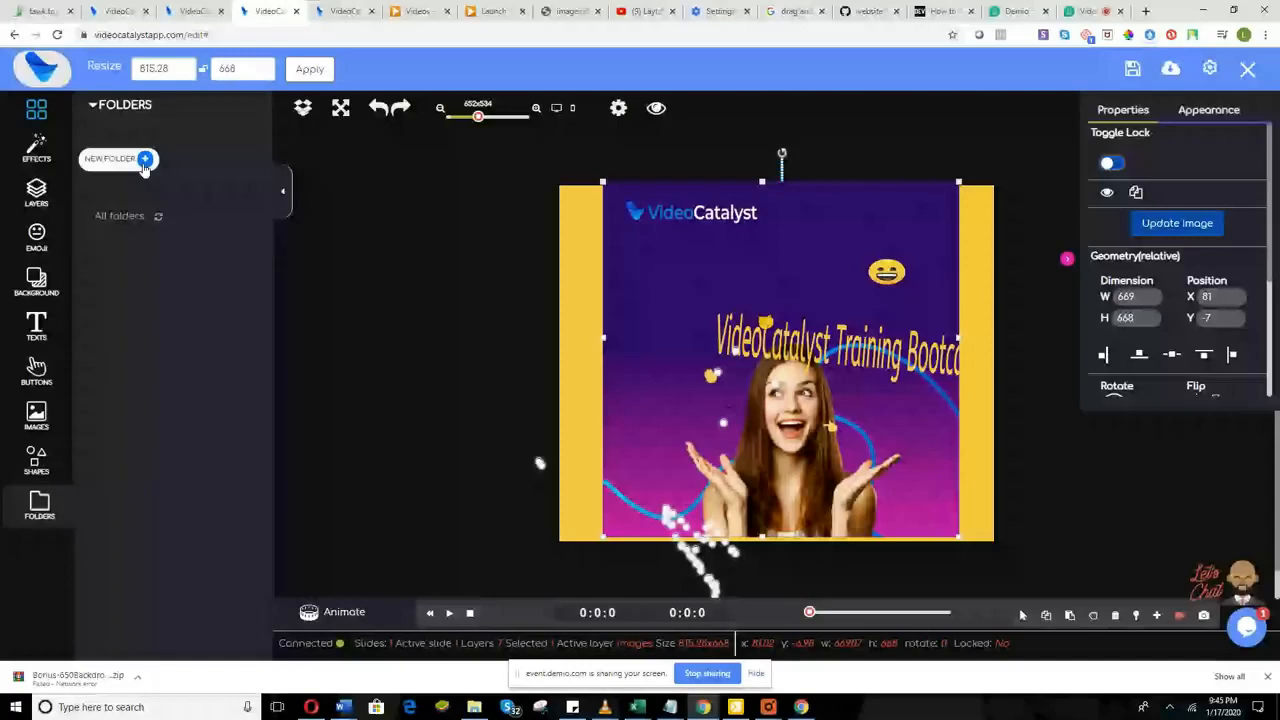
click(145, 160)
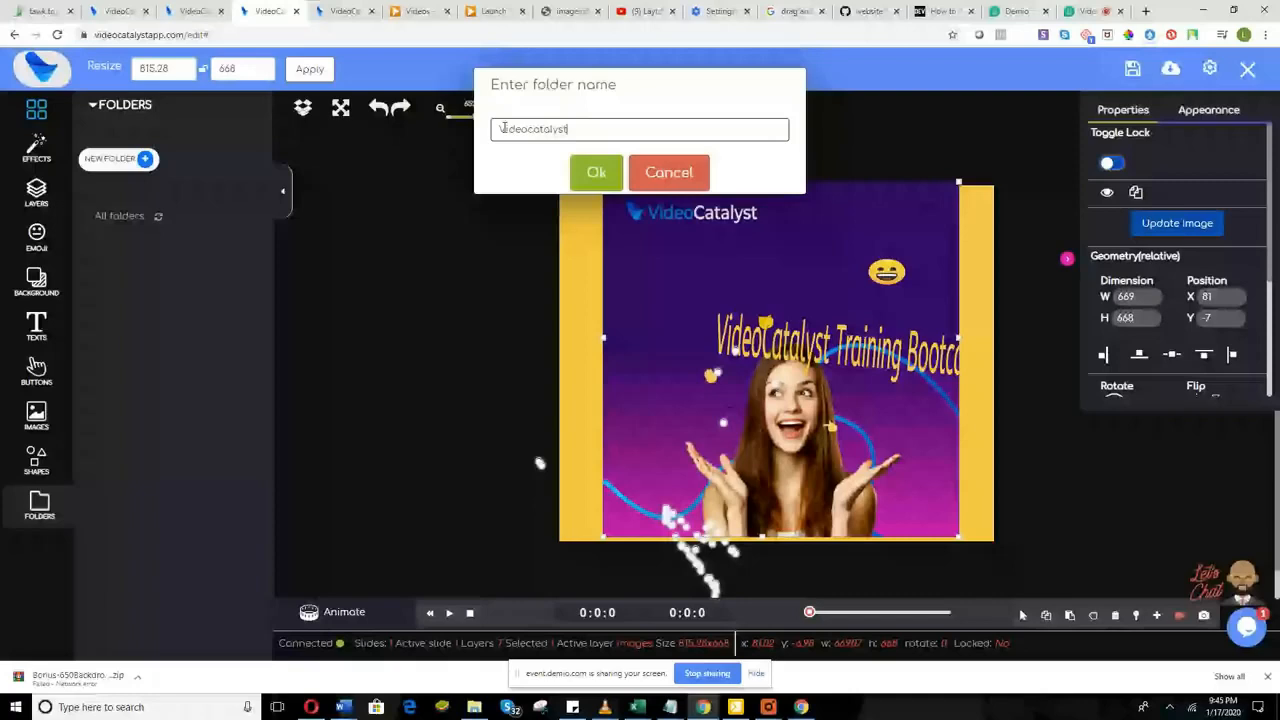
text(tra)
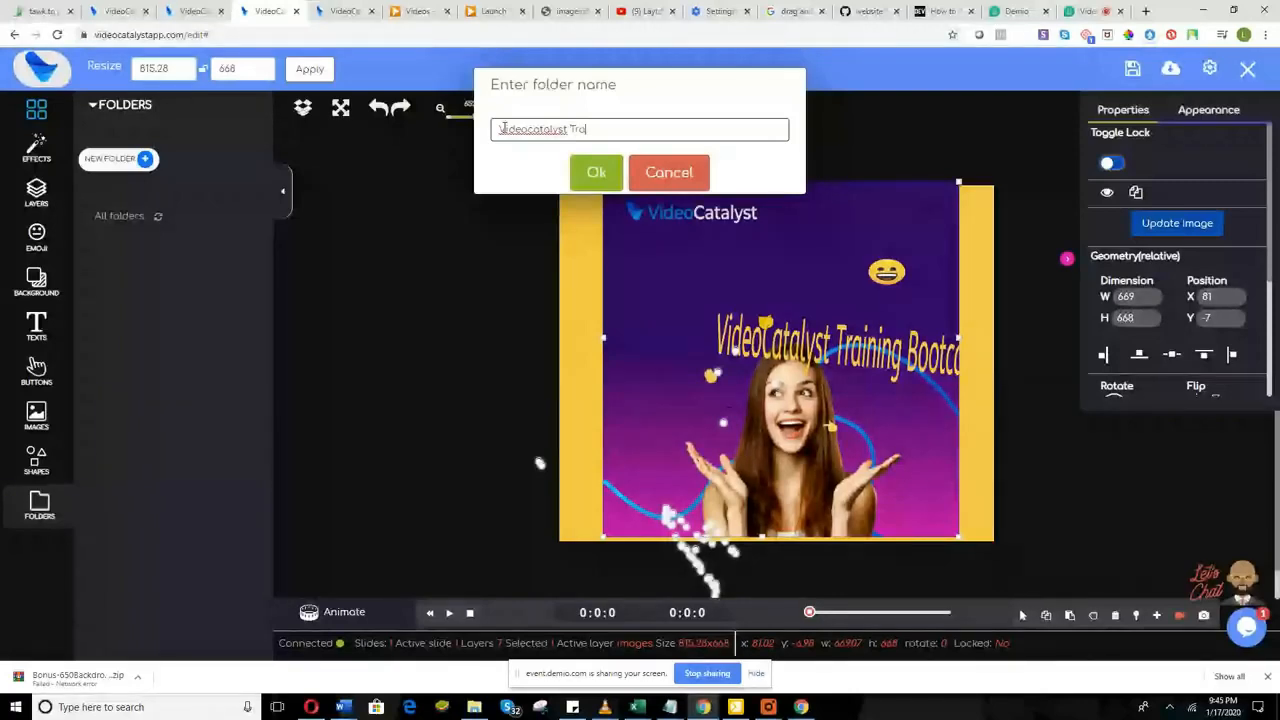
text(ining folder)
click(588, 174)
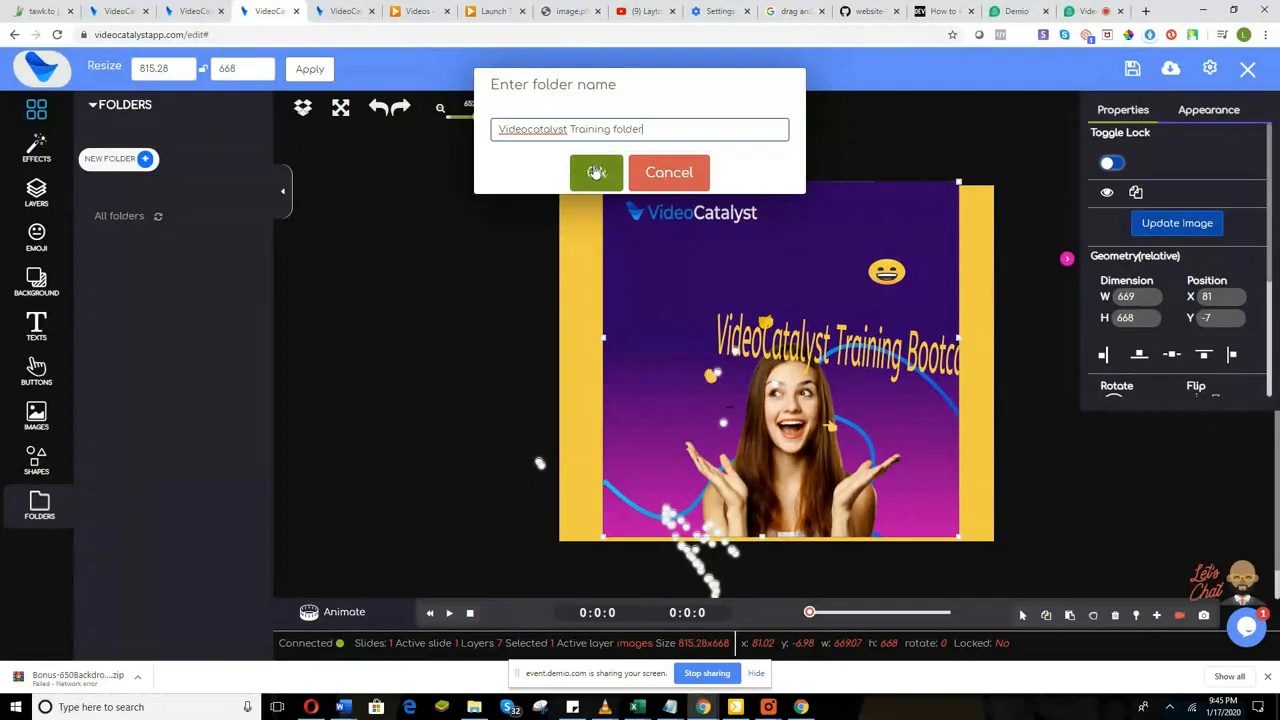
click(596, 172)
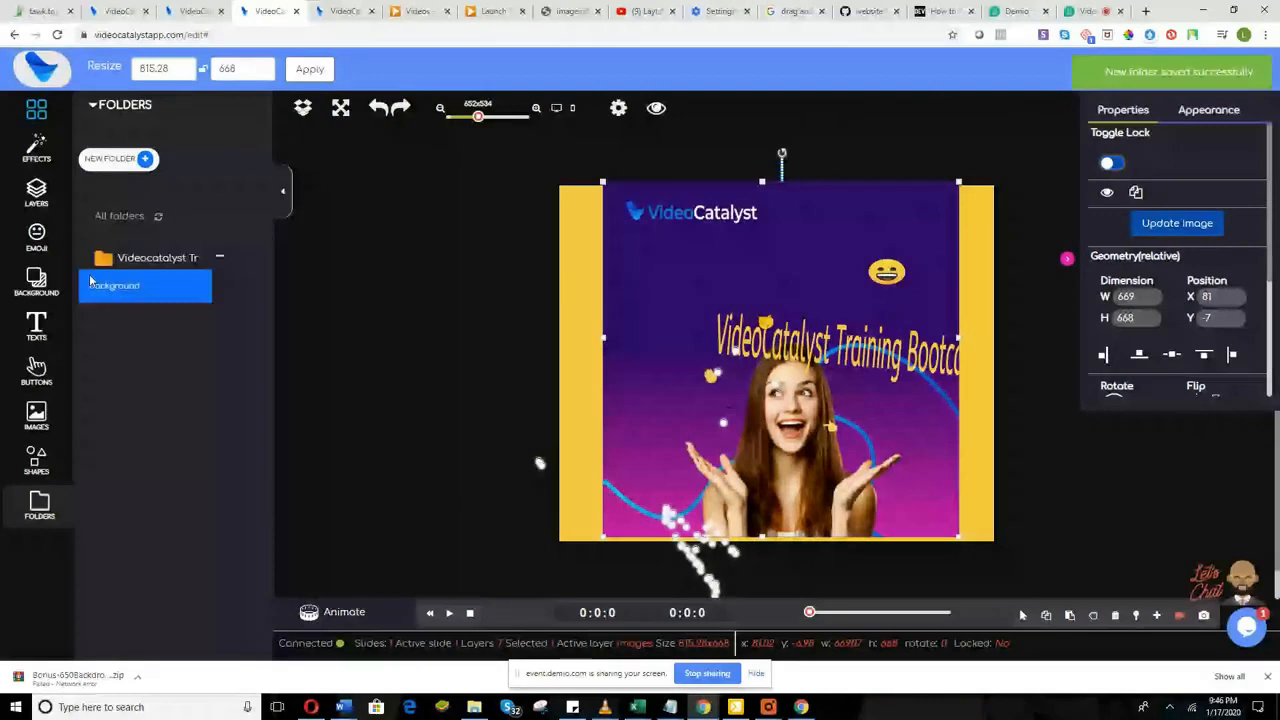
drag(90, 282, 228, 278)
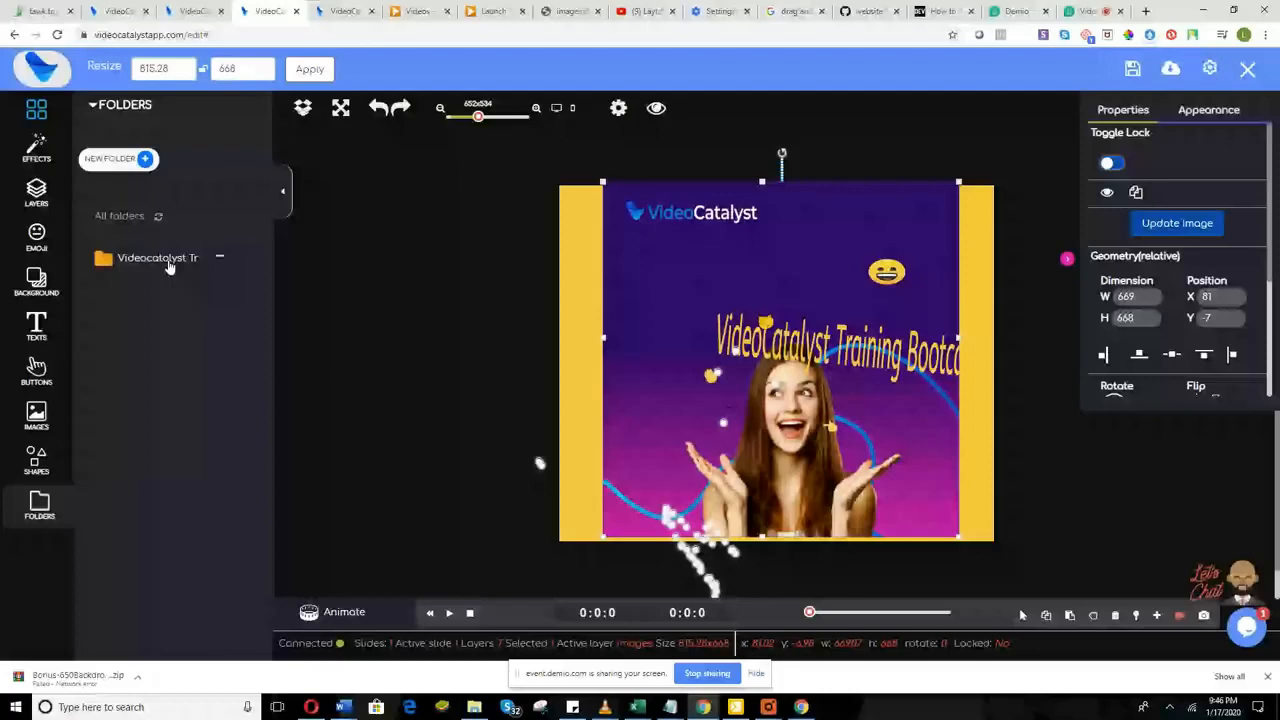
Step: Save the background photo into the new training folder and open that folder
right_click(667, 278)
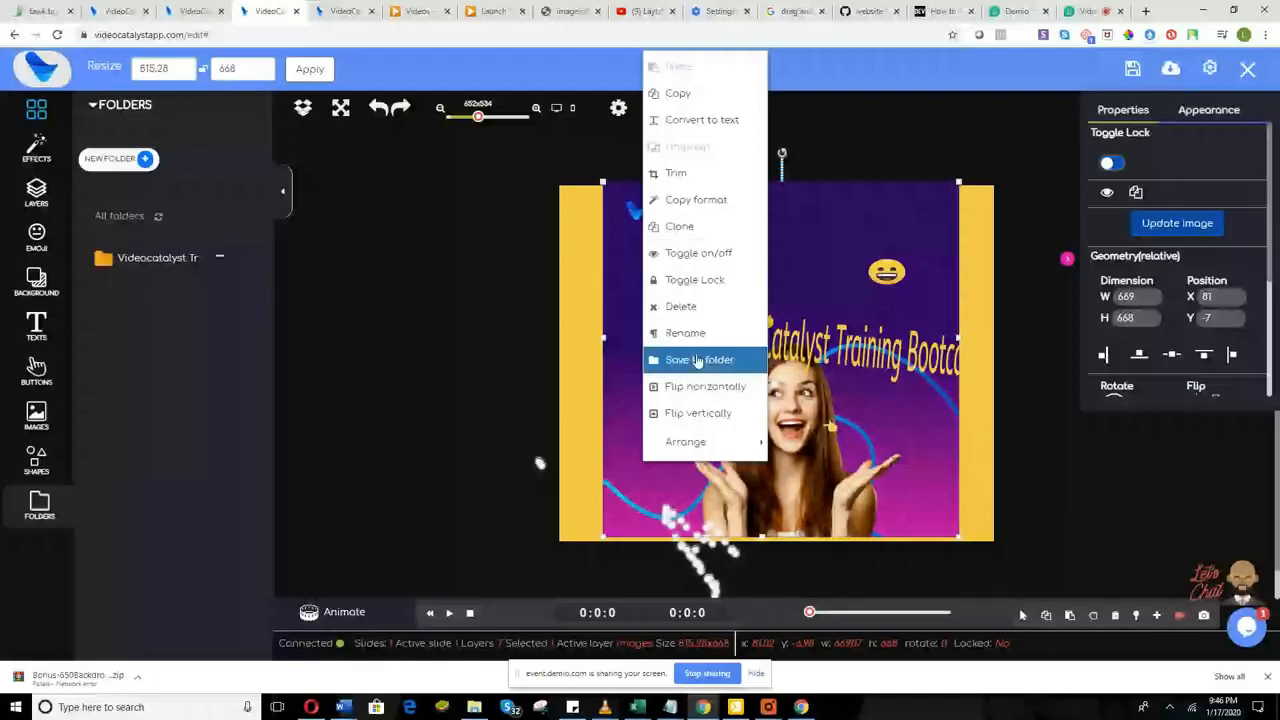
click(698, 360)
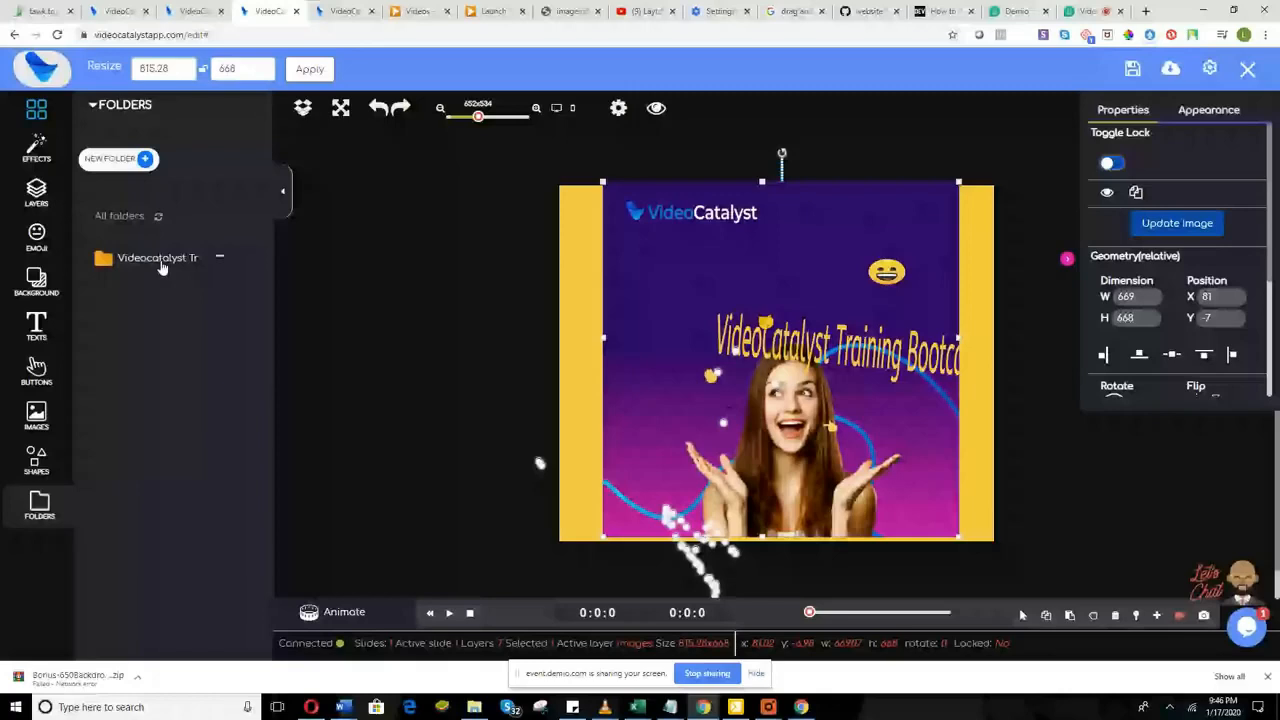
click(160, 260)
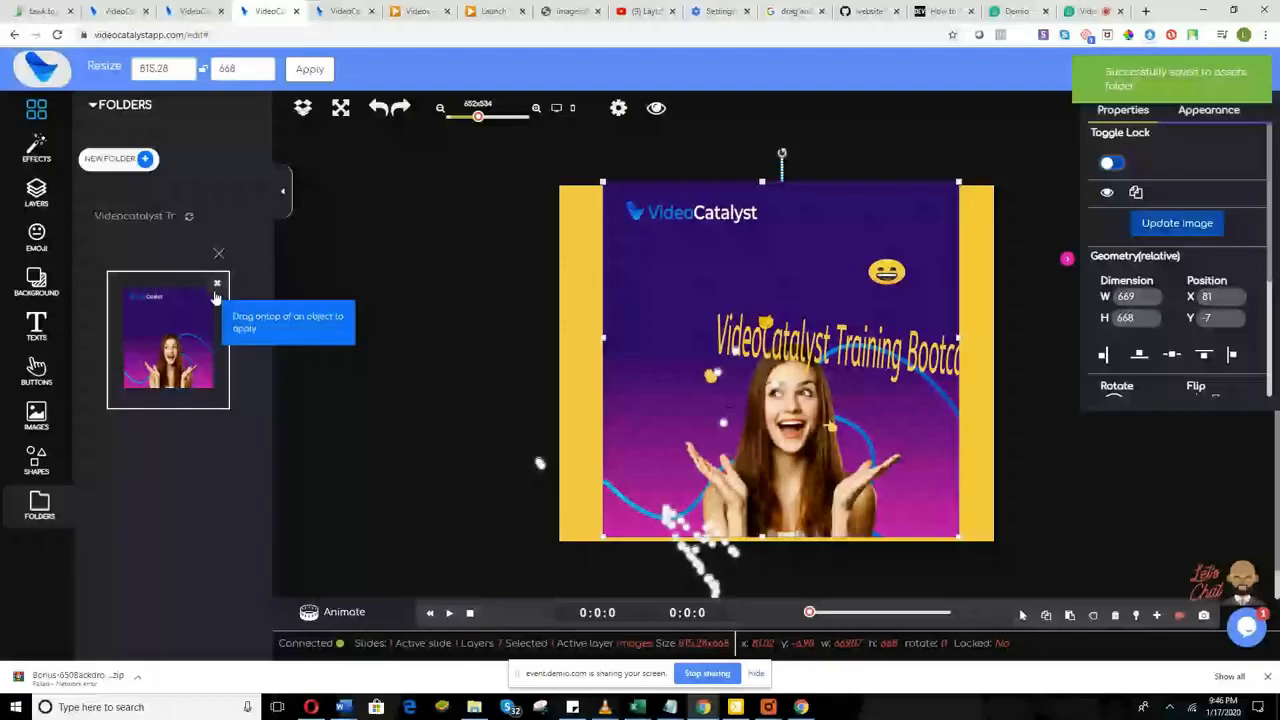
Step: Go back to all folders, hide the properties panel, and select the title text
click(218, 253)
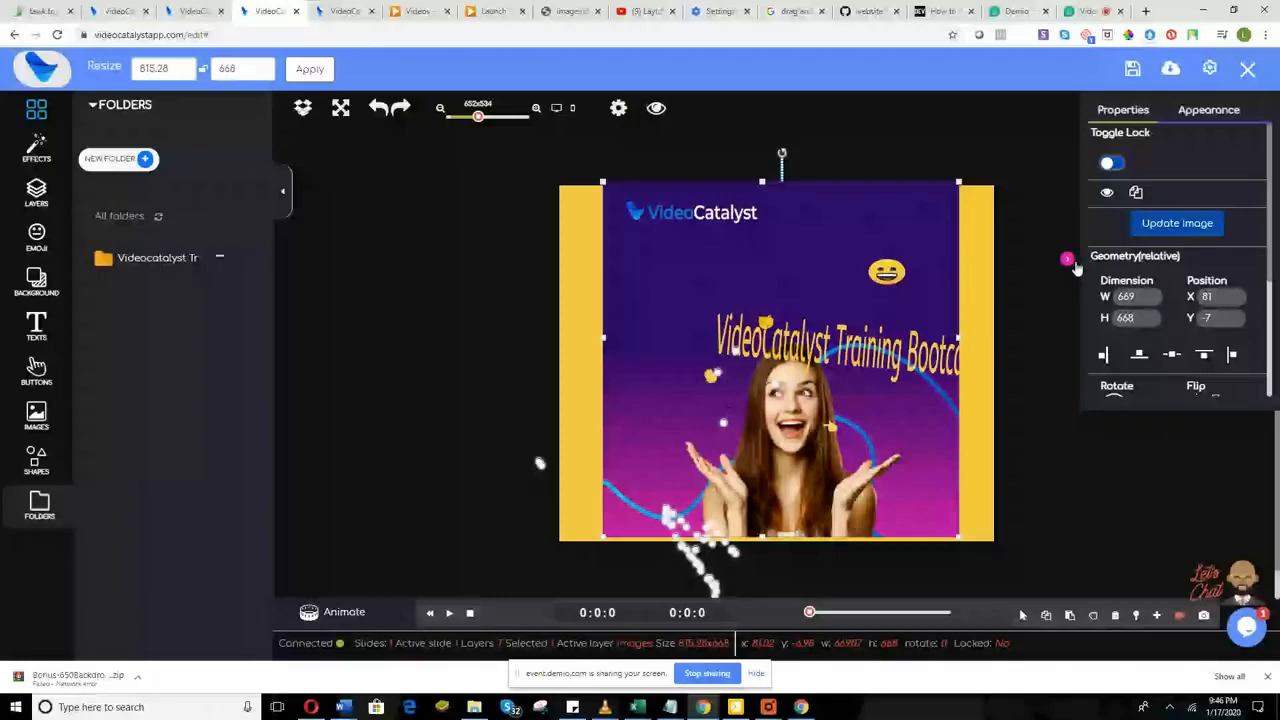
click(1069, 260)
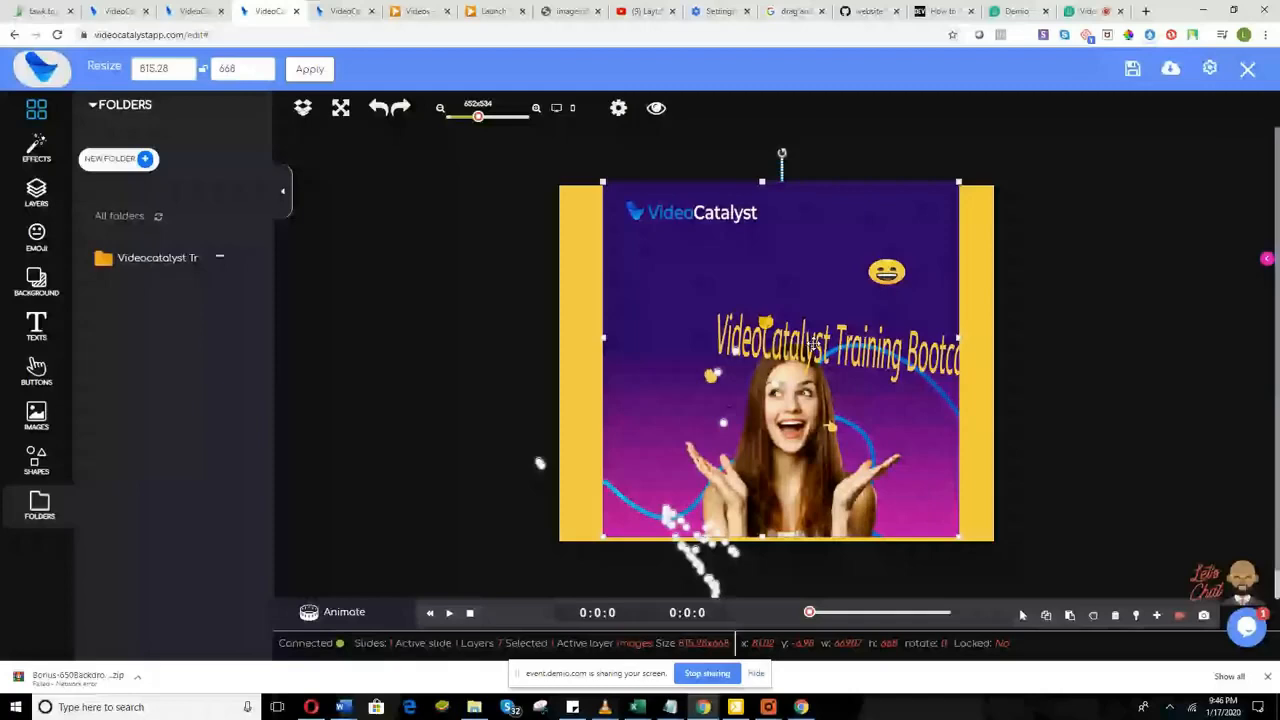
drag(813, 344, 810, 331)
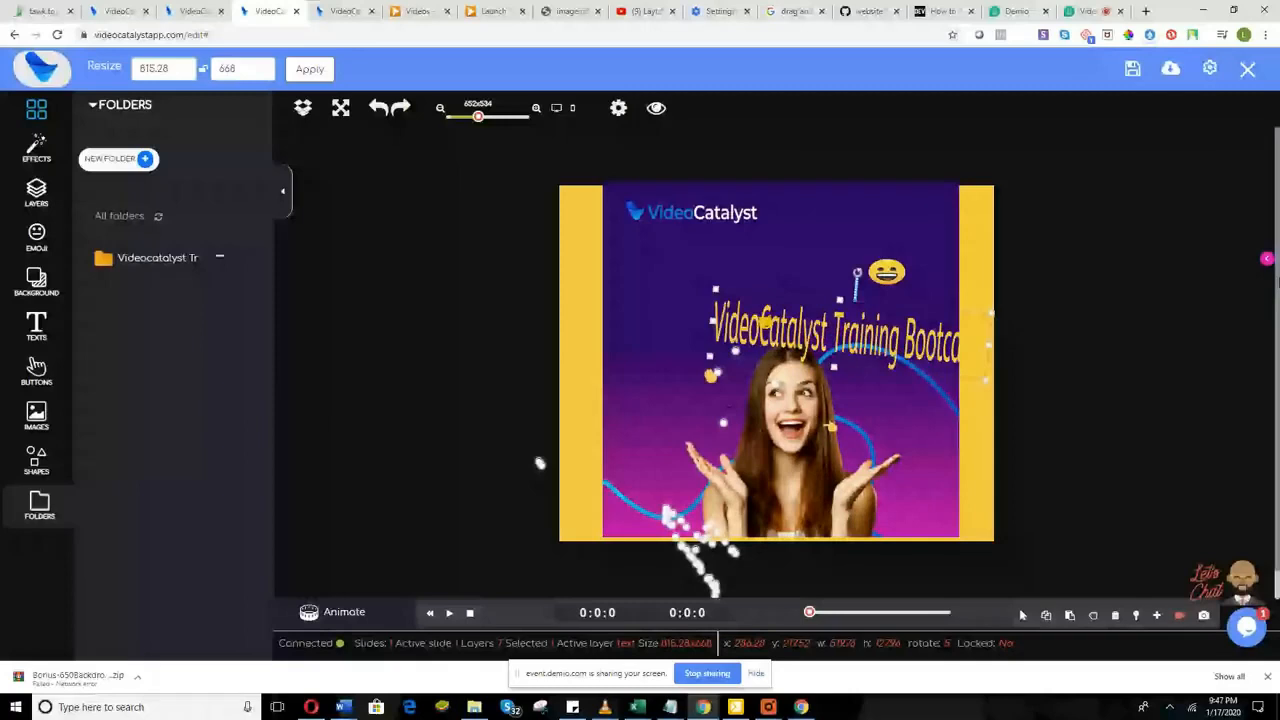
Step: Restore the properties panel, move the title down, and try the OpenSans SemiboldItalic font
click(1266, 258)
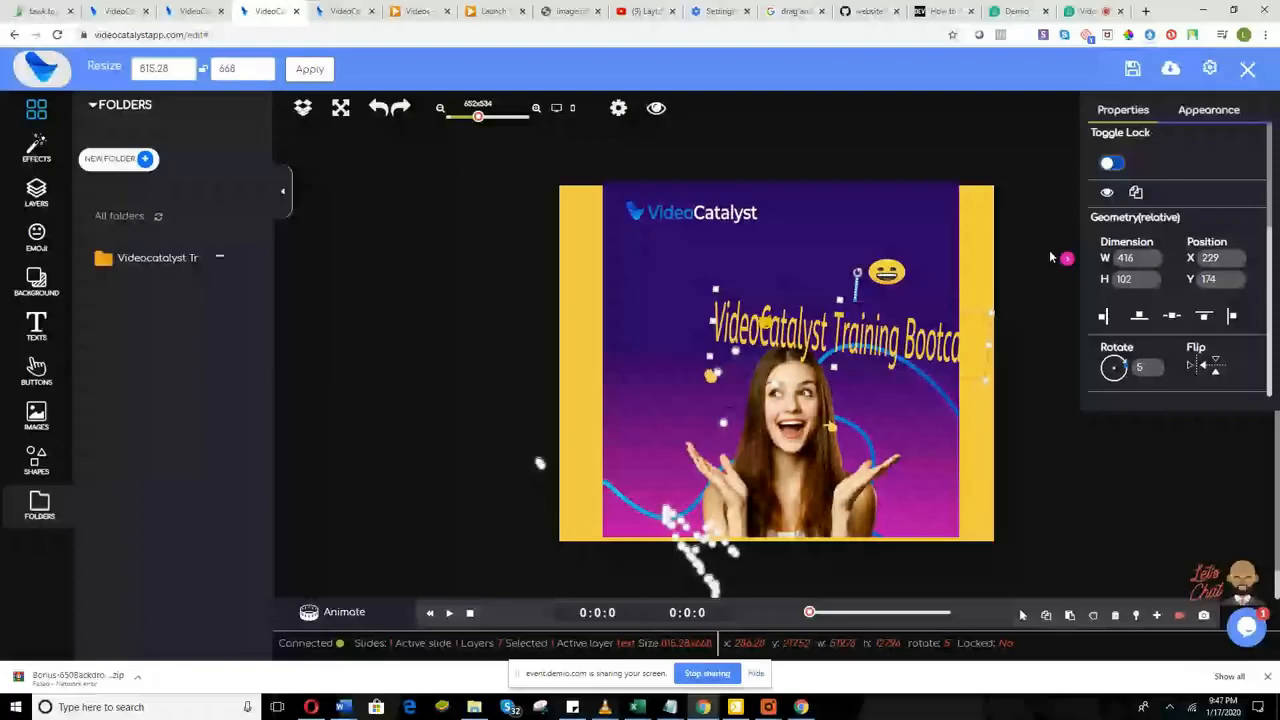
drag(854, 410, 827, 438)
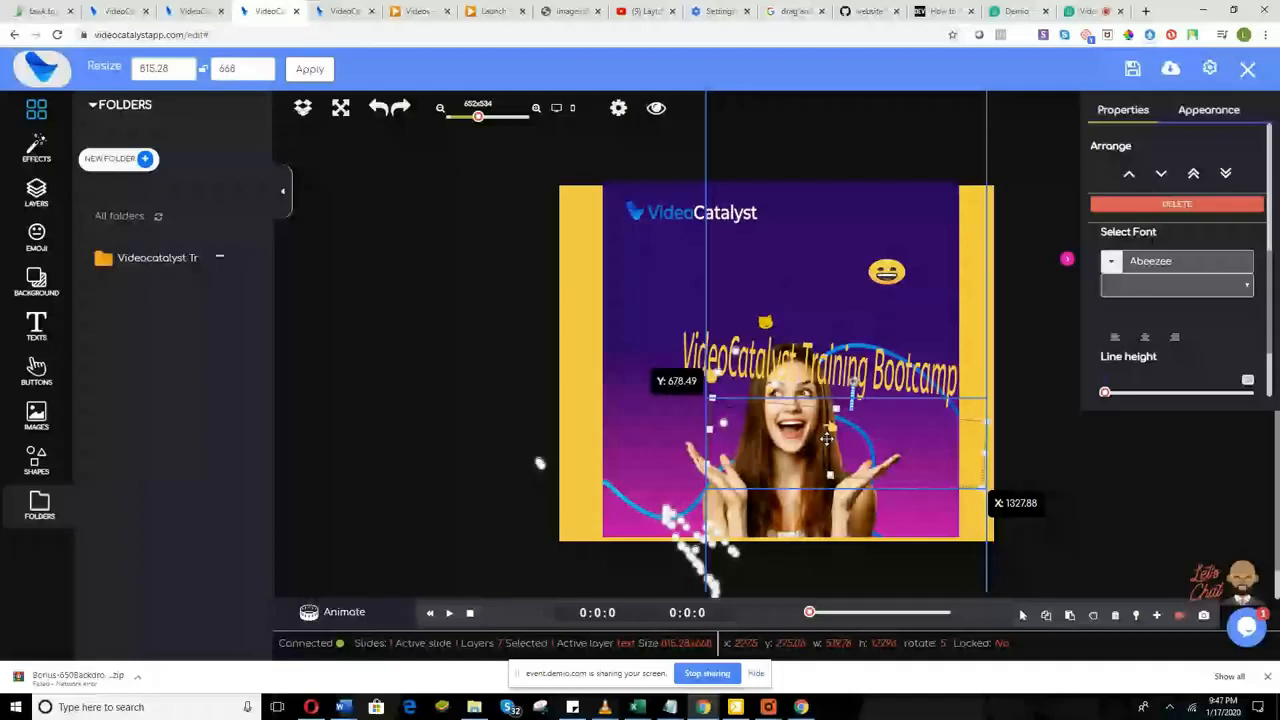
drag(827, 438, 853, 522)
scroll(1228, 240, down, 1)
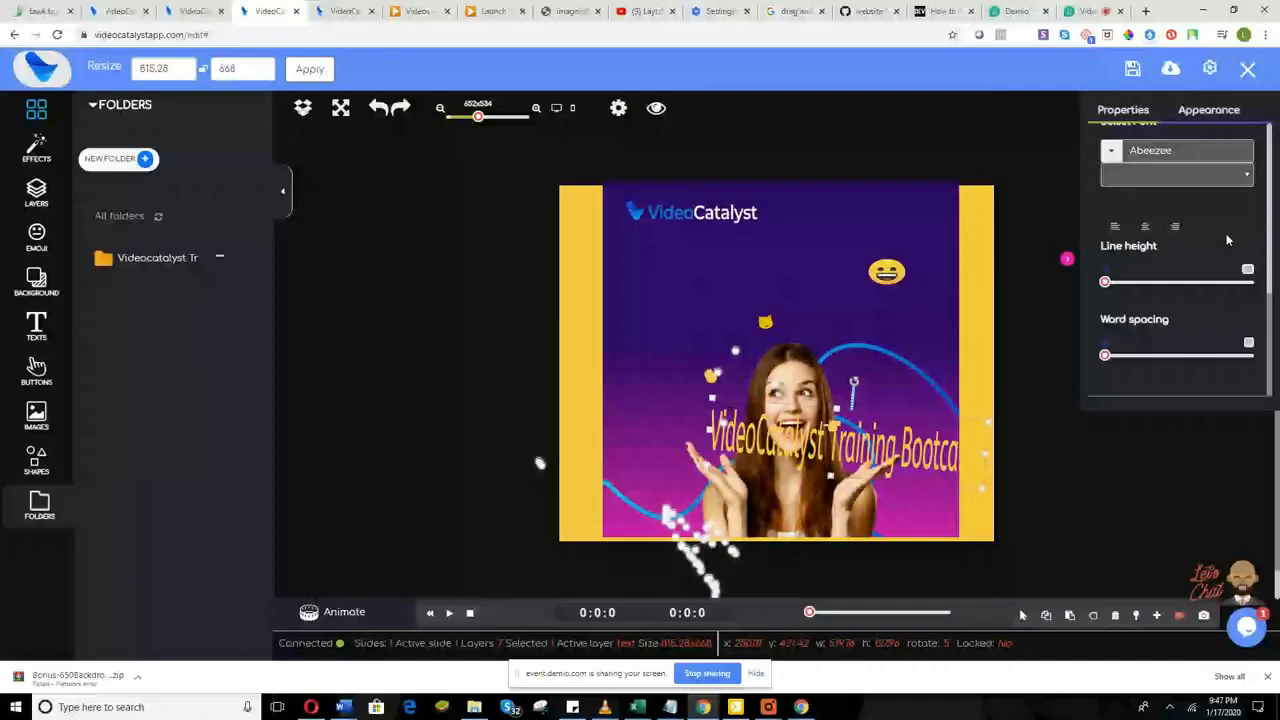
click(1177, 174)
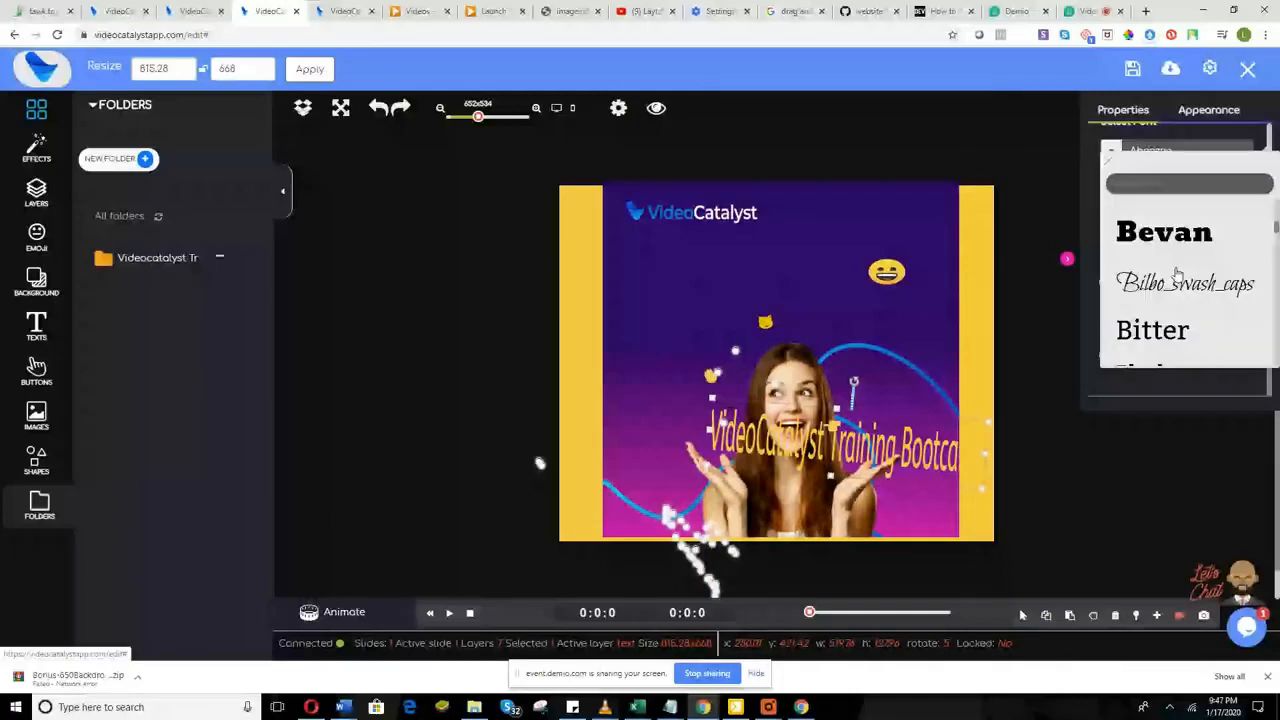
scroll(1177, 275, down, 10)
click(1177, 275)
click(1181, 175)
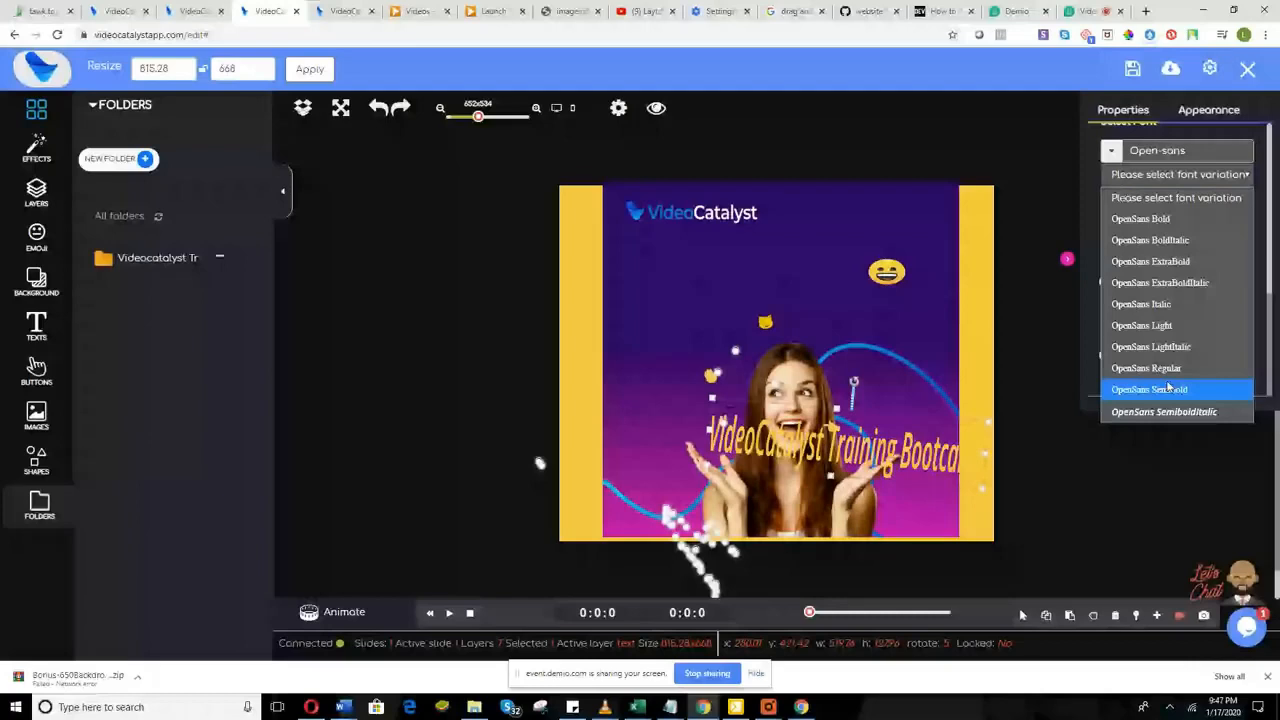
click(1164, 411)
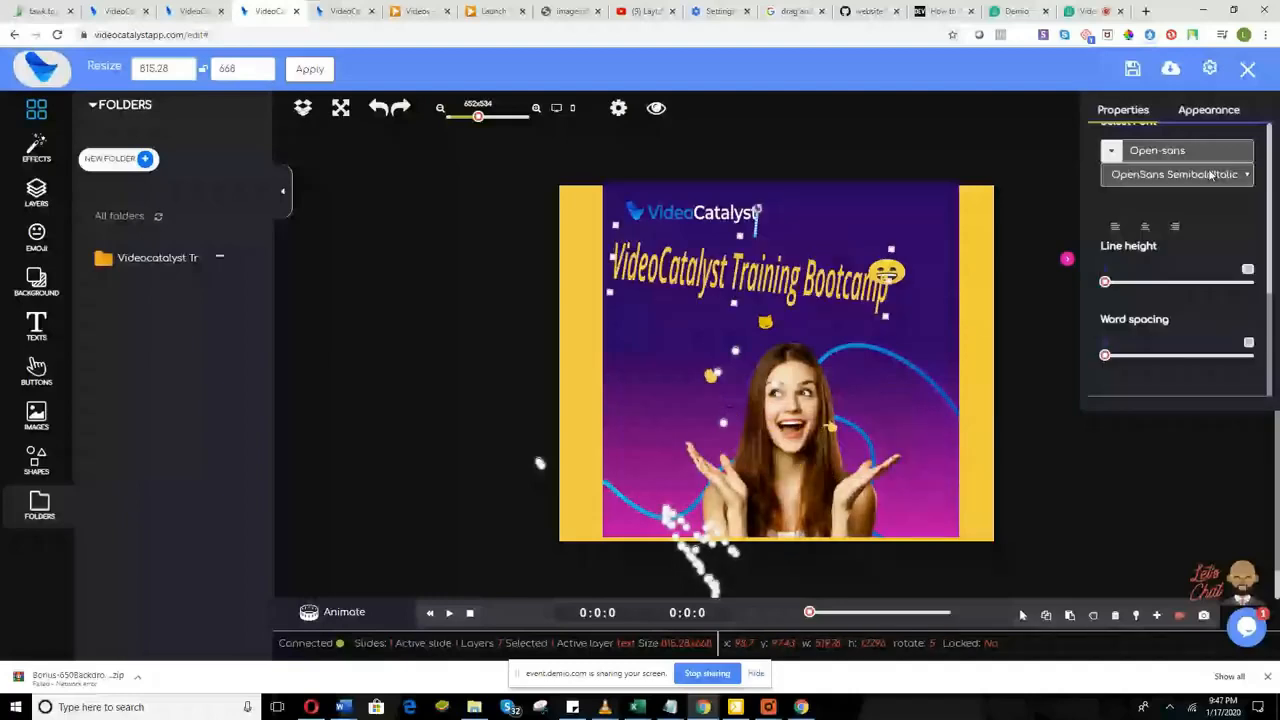
Step: Switch the title font to Kaushan_script and place the title just below the logo
click(1190, 151)
click(1191, 183)
text(ka)
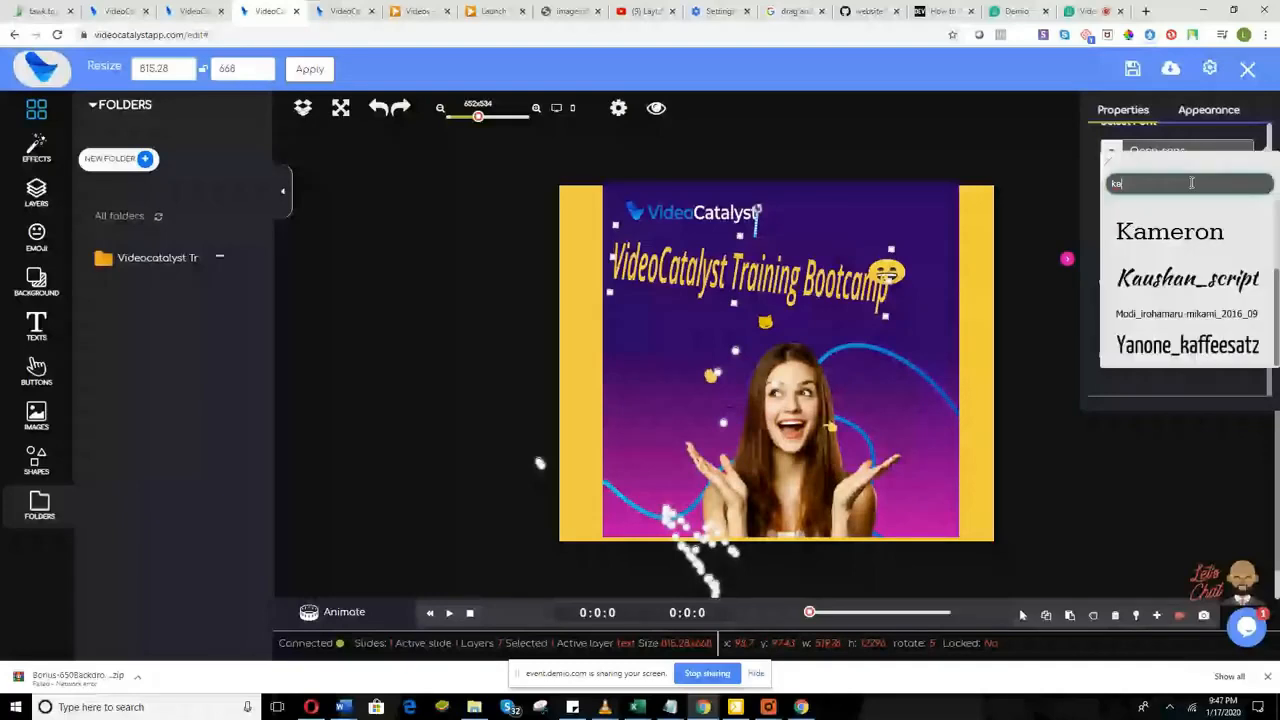
text(usa)
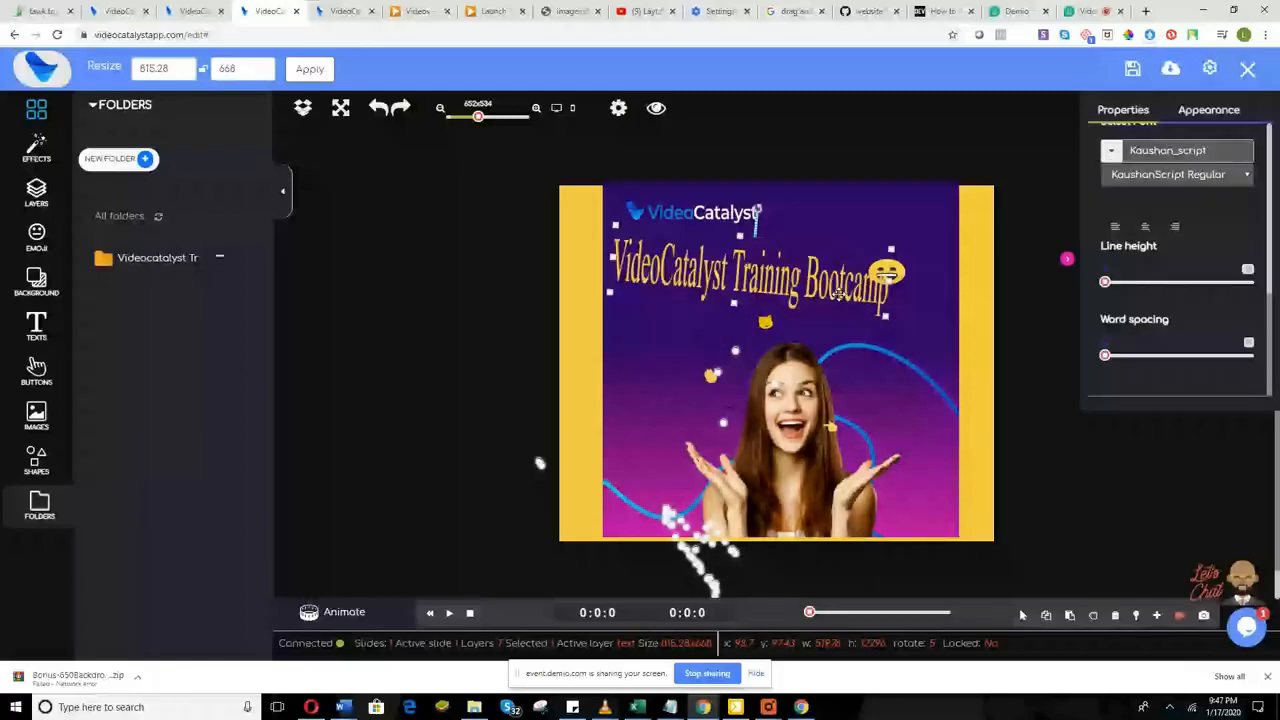
drag(838, 292, 771, 463)
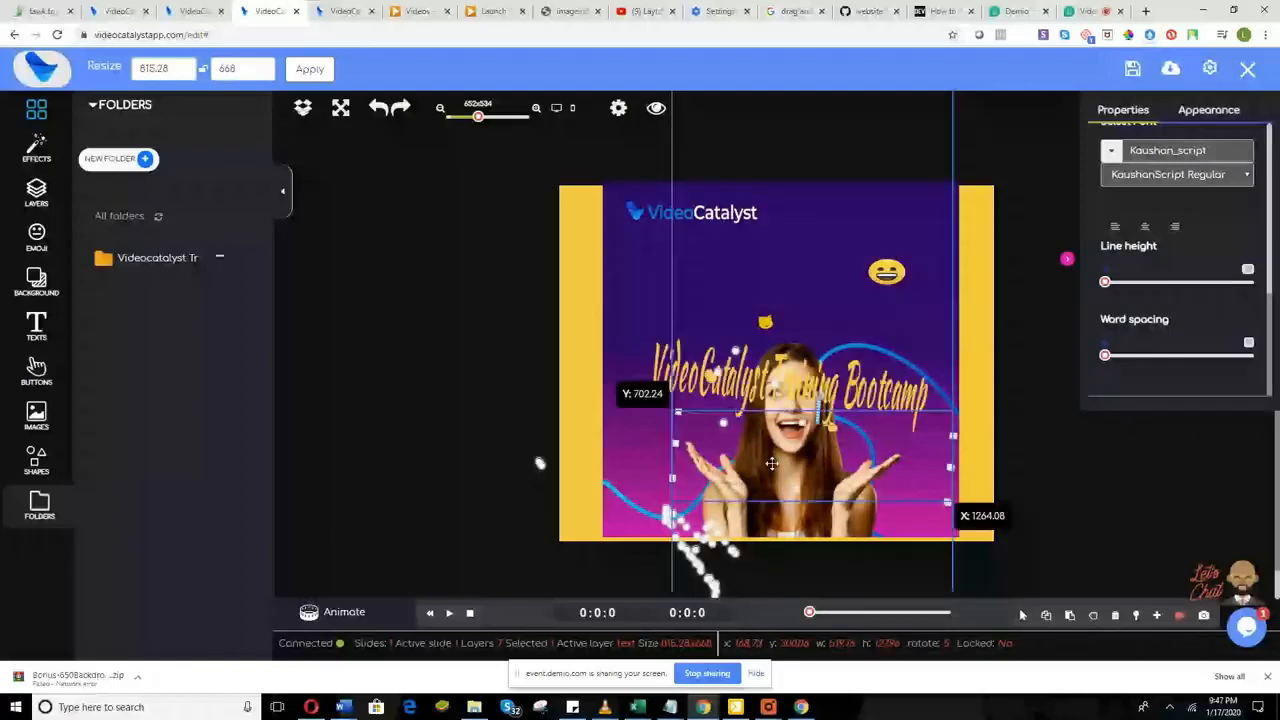
drag(771, 463, 772, 474)
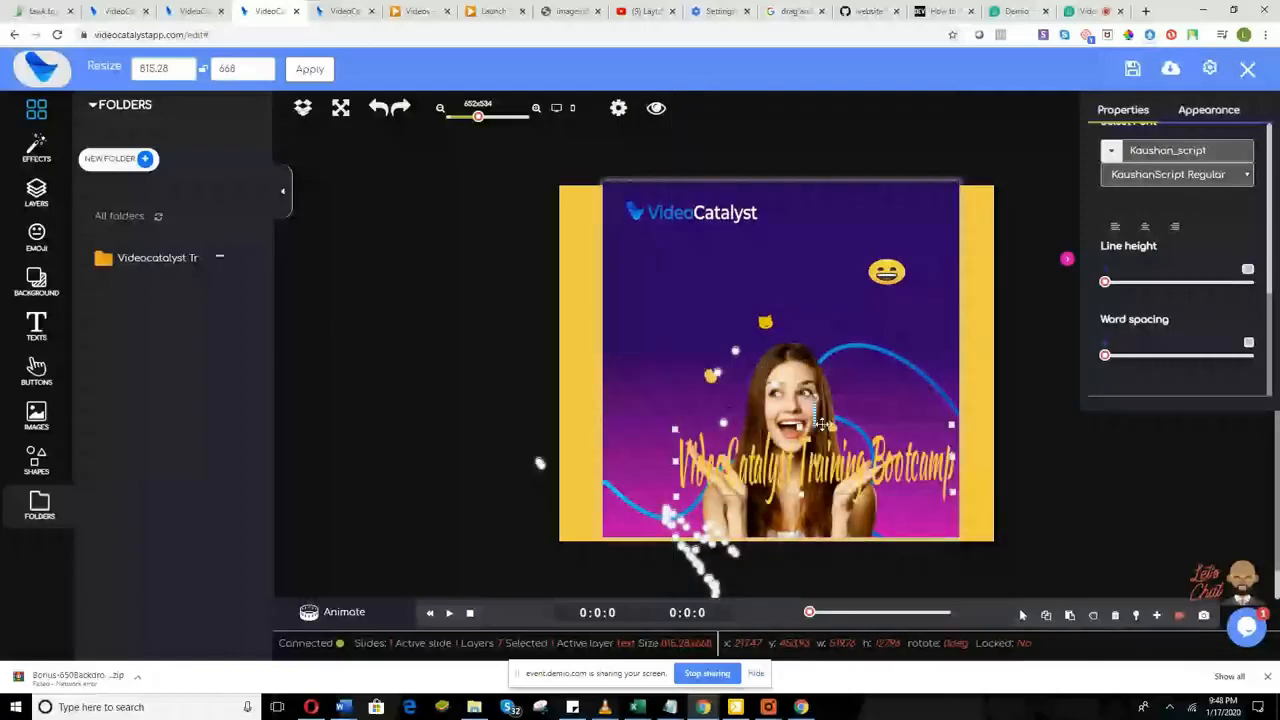
drag(821, 424, 780, 245)
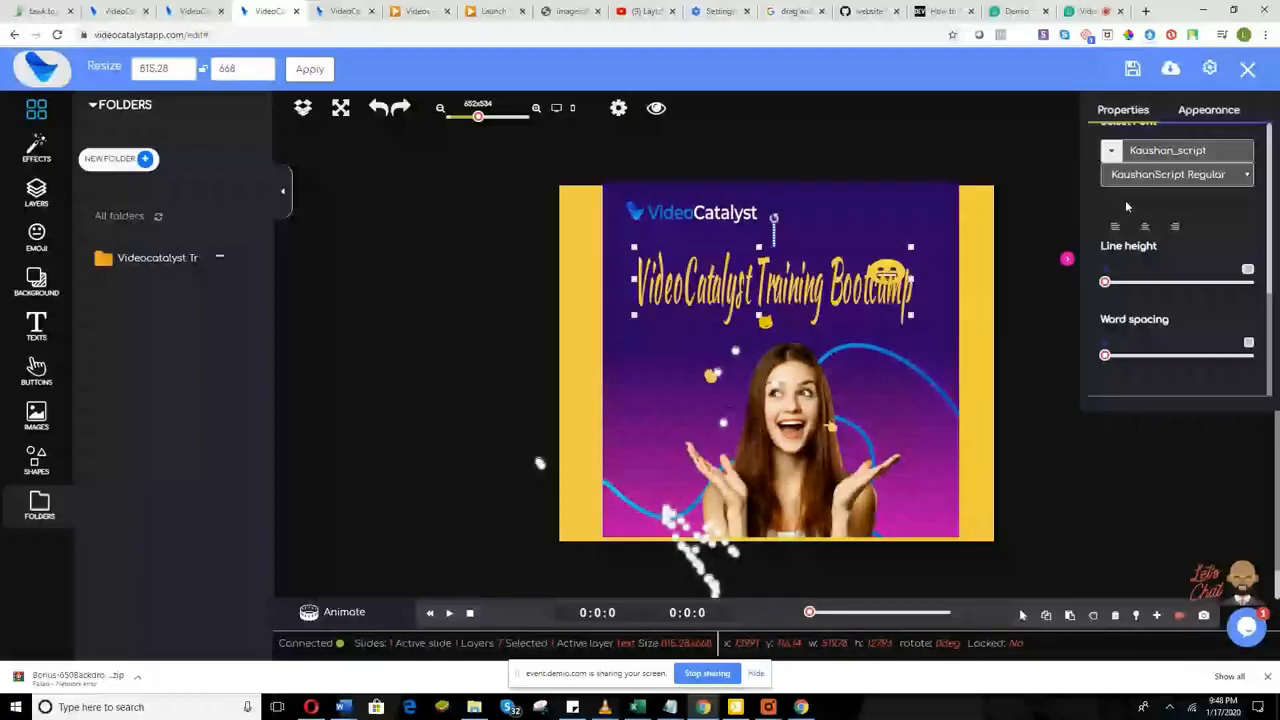
Step: Add a second line, 'Amazing customers', beneath the title text
double_click(850, 289)
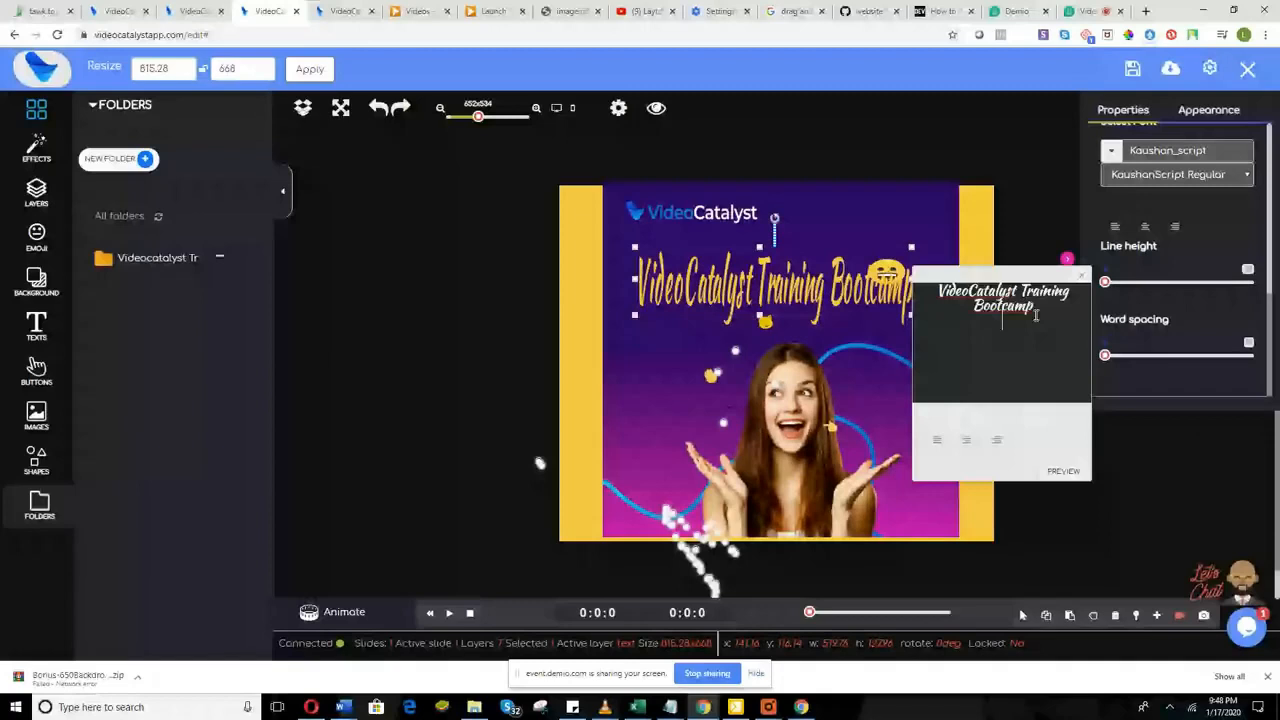
key(Return)
text(Amazing Bug)
click(778, 346)
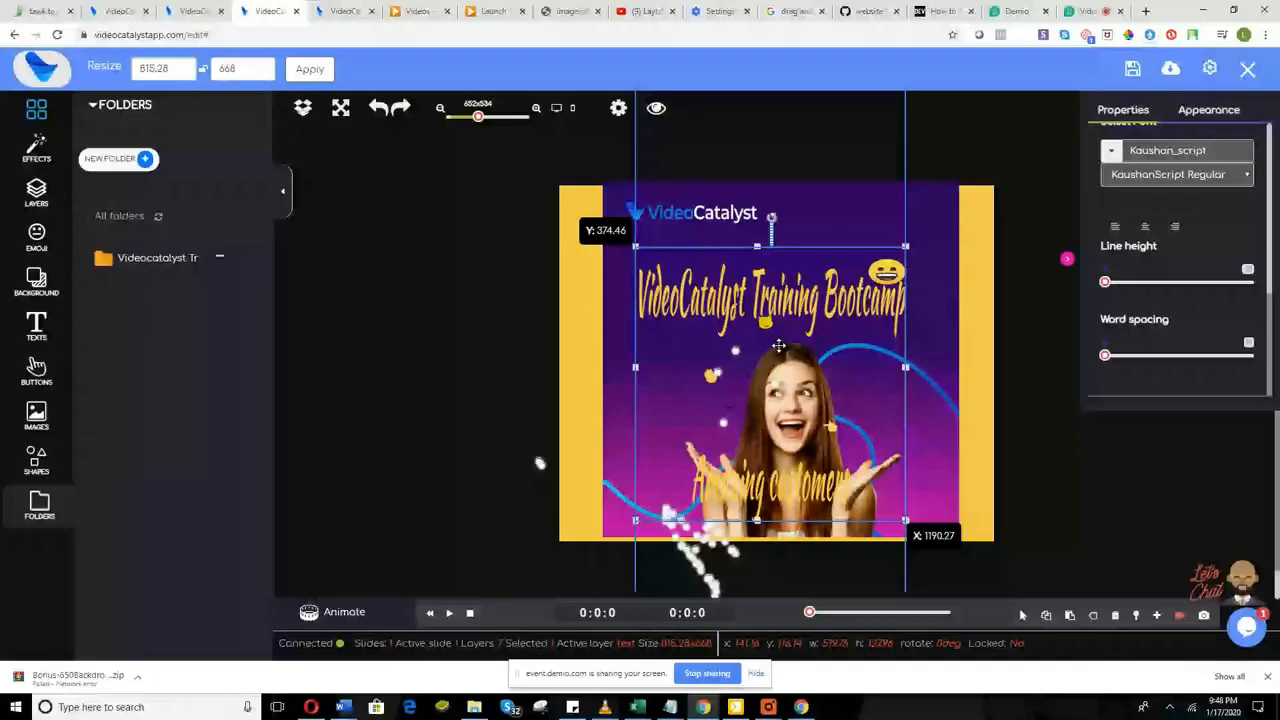
Step: Move the two-line text left off the slide and increase its line height
drag(778, 346, 497, 348)
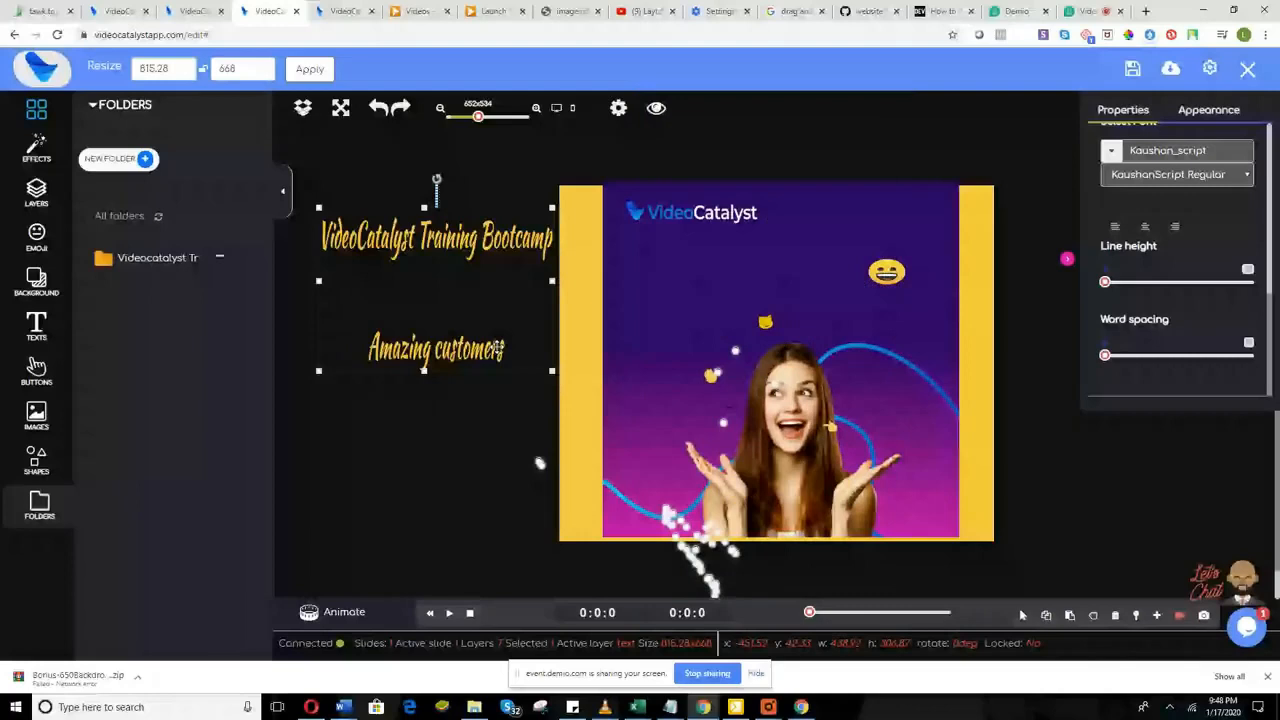
double_click(497, 347)
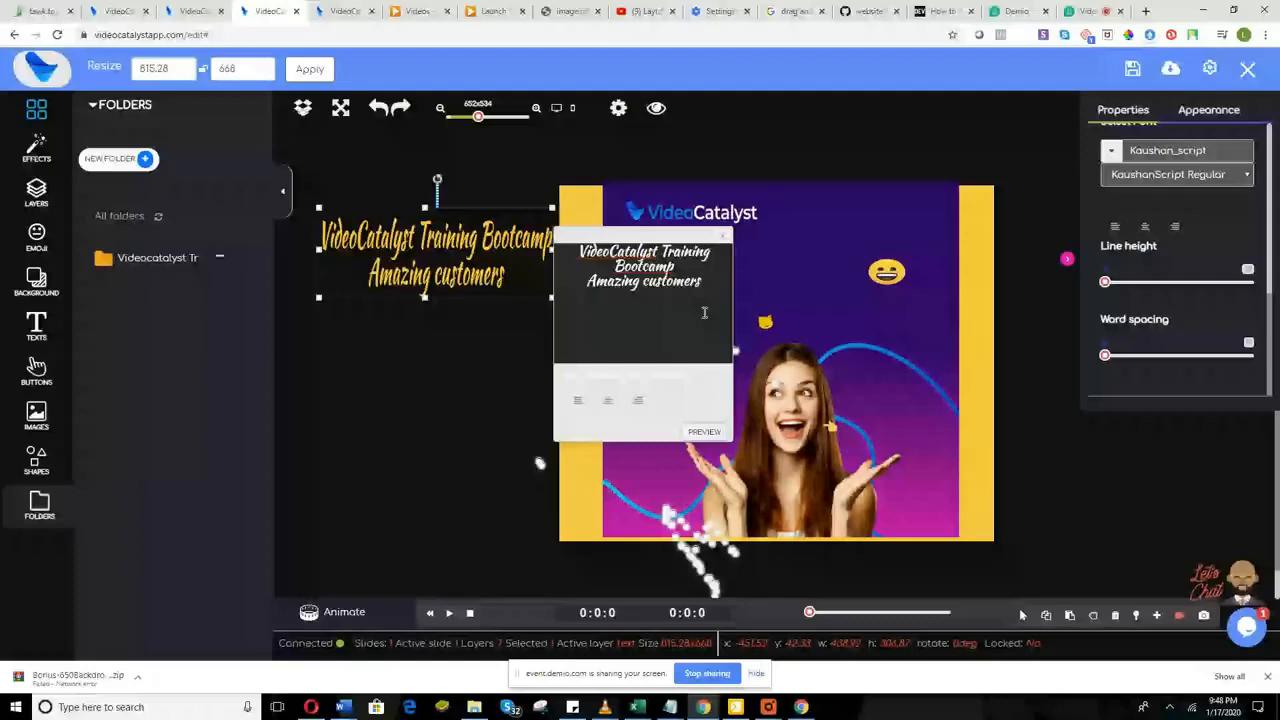
click(723, 236)
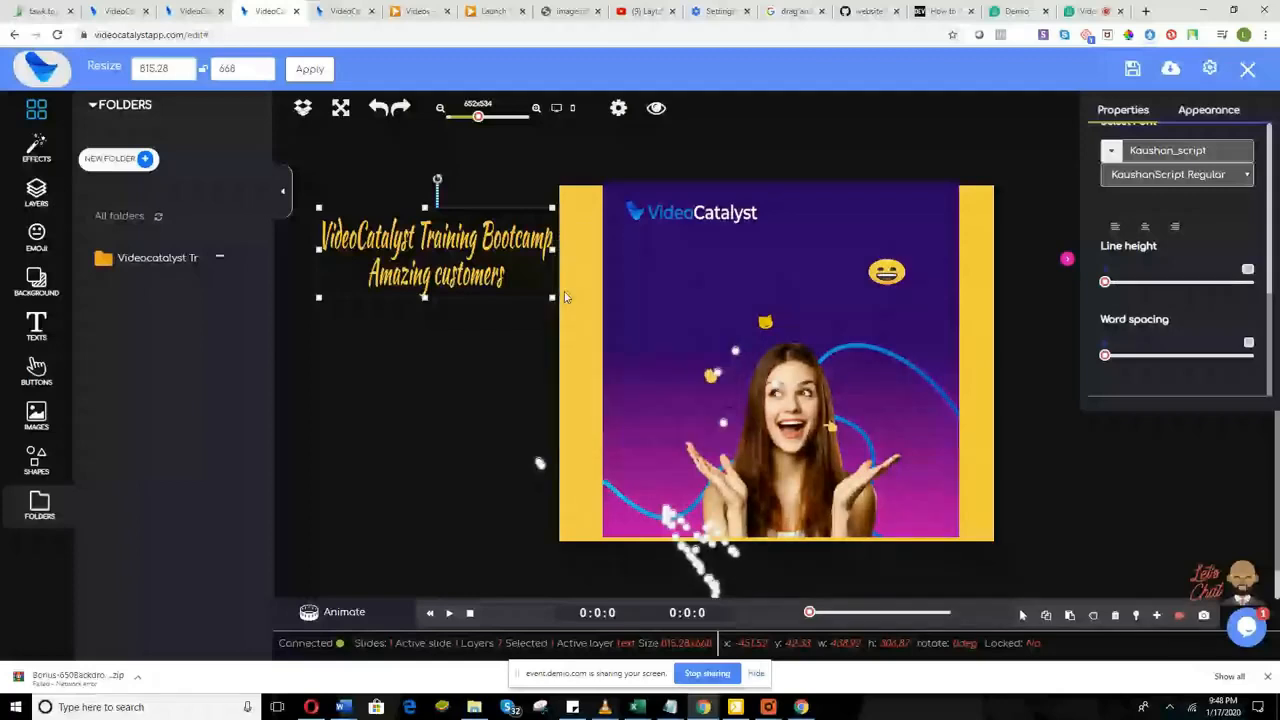
drag(1105, 281, 1147, 284)
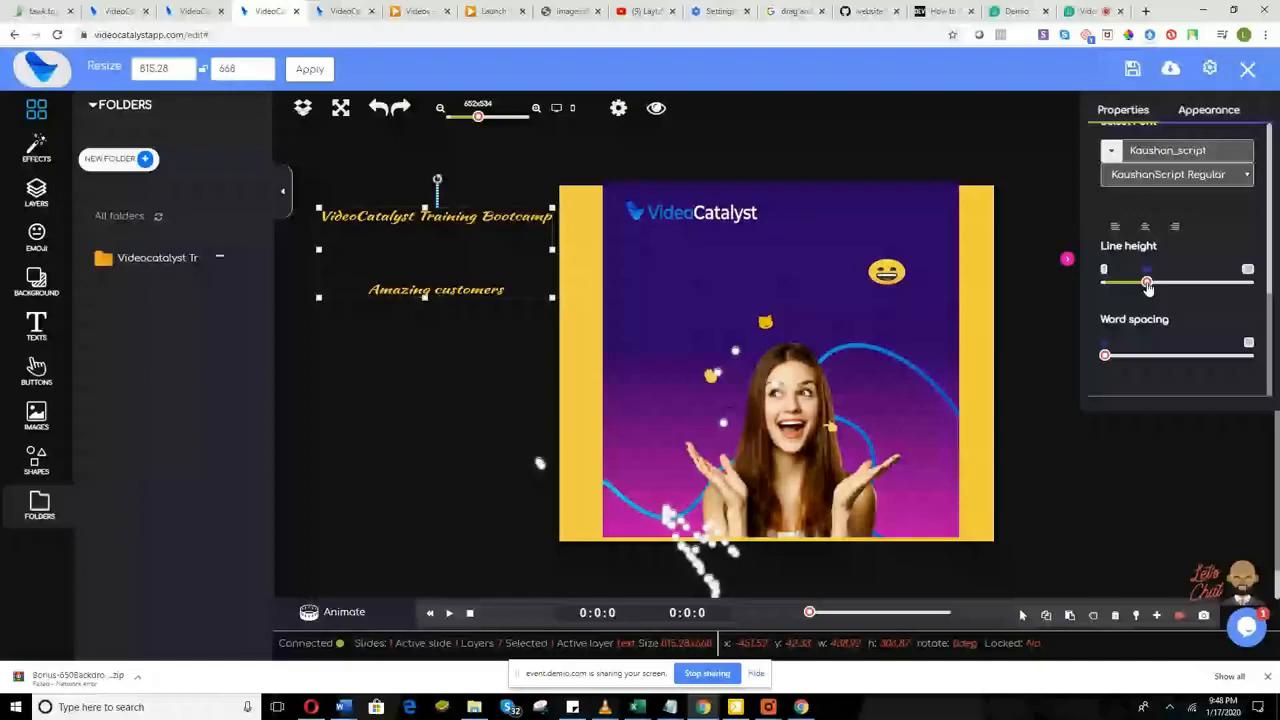
Step: Reduce the title's line height slightly and widen its word spacing in two nudges
drag(1147, 284, 1114, 284)
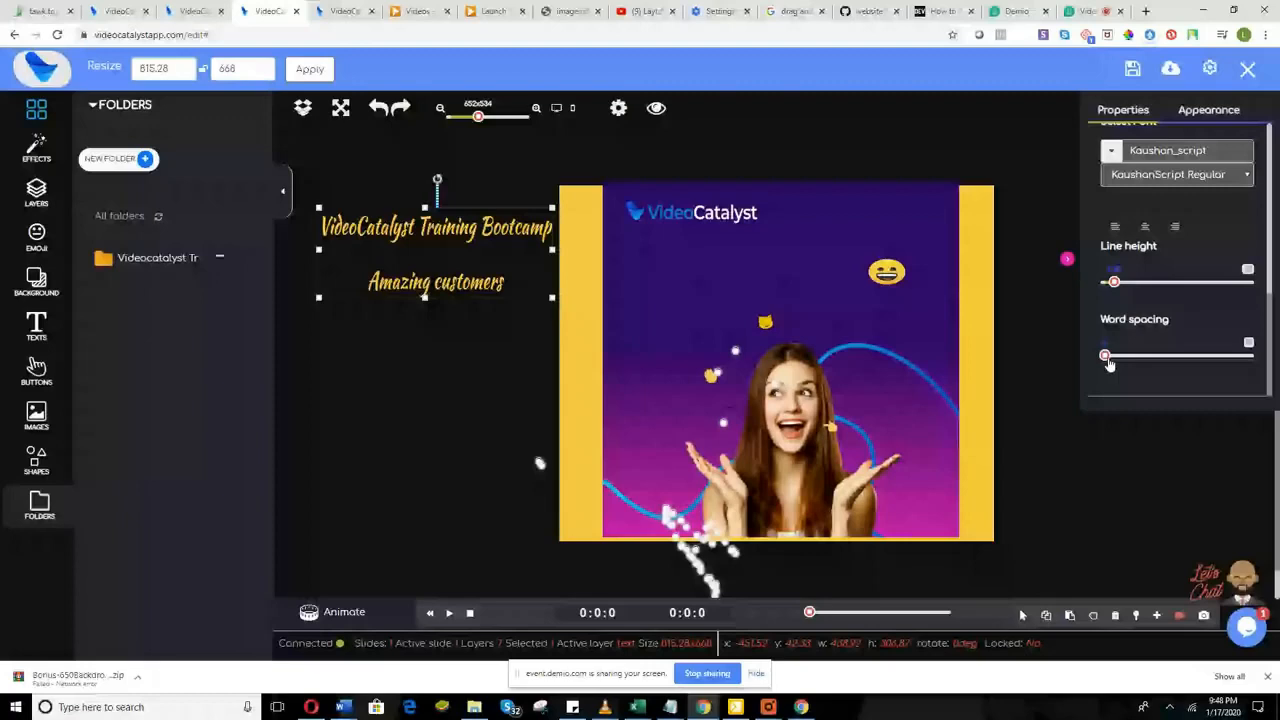
drag(1108, 364, 1139, 362)
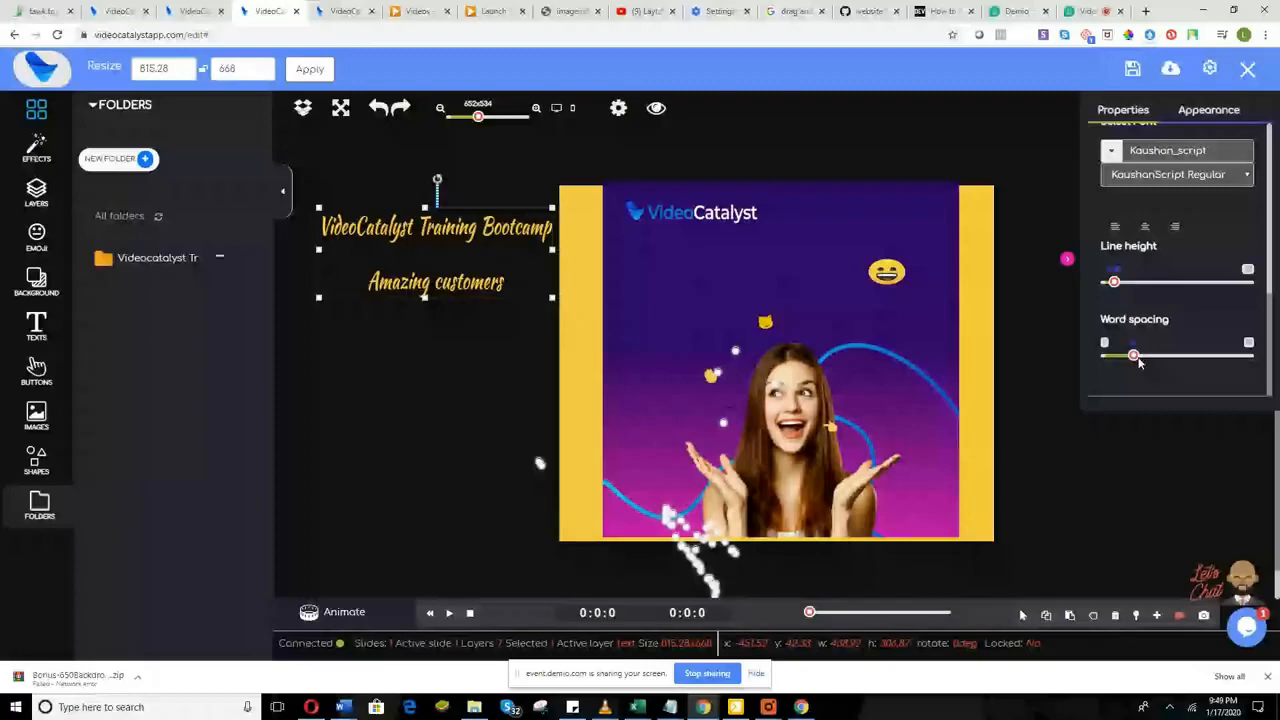
drag(1139, 362, 1163, 366)
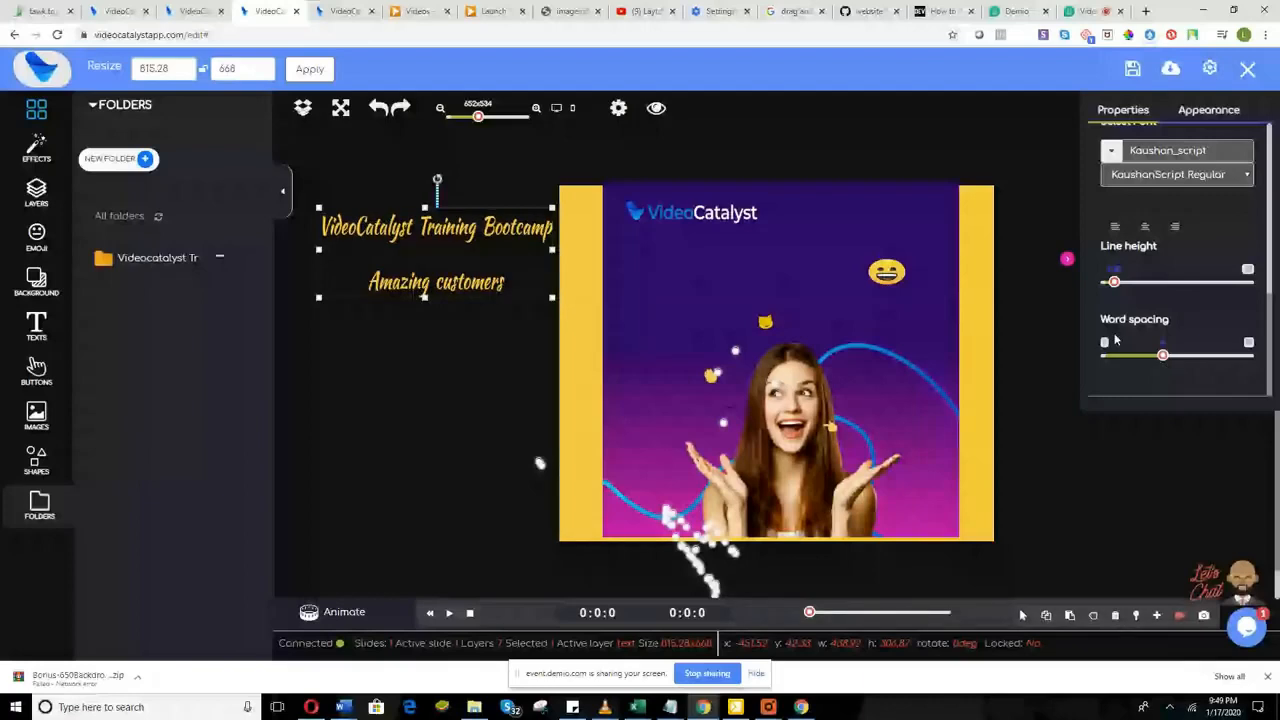
scroll(1130, 300, up, 3)
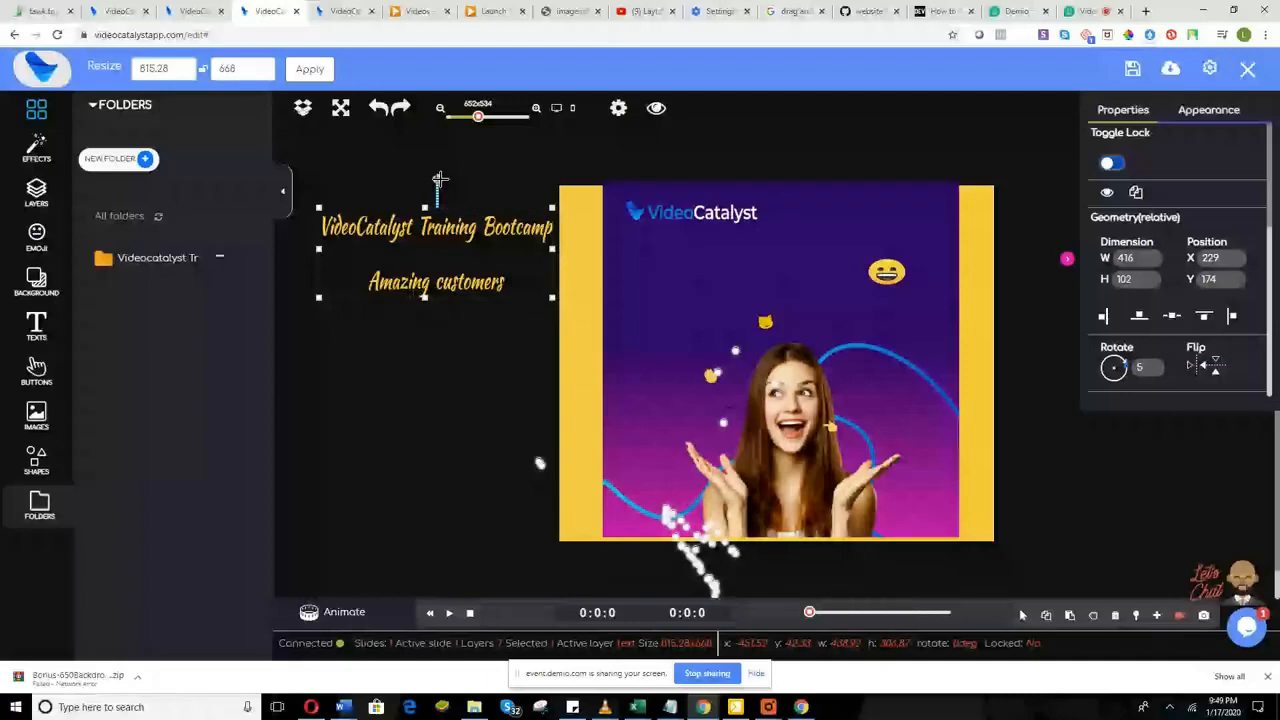
Step: Rotate the title group slightly and add an Opacity effect, adjusting its opacity slider
drag(439, 180, 436, 183)
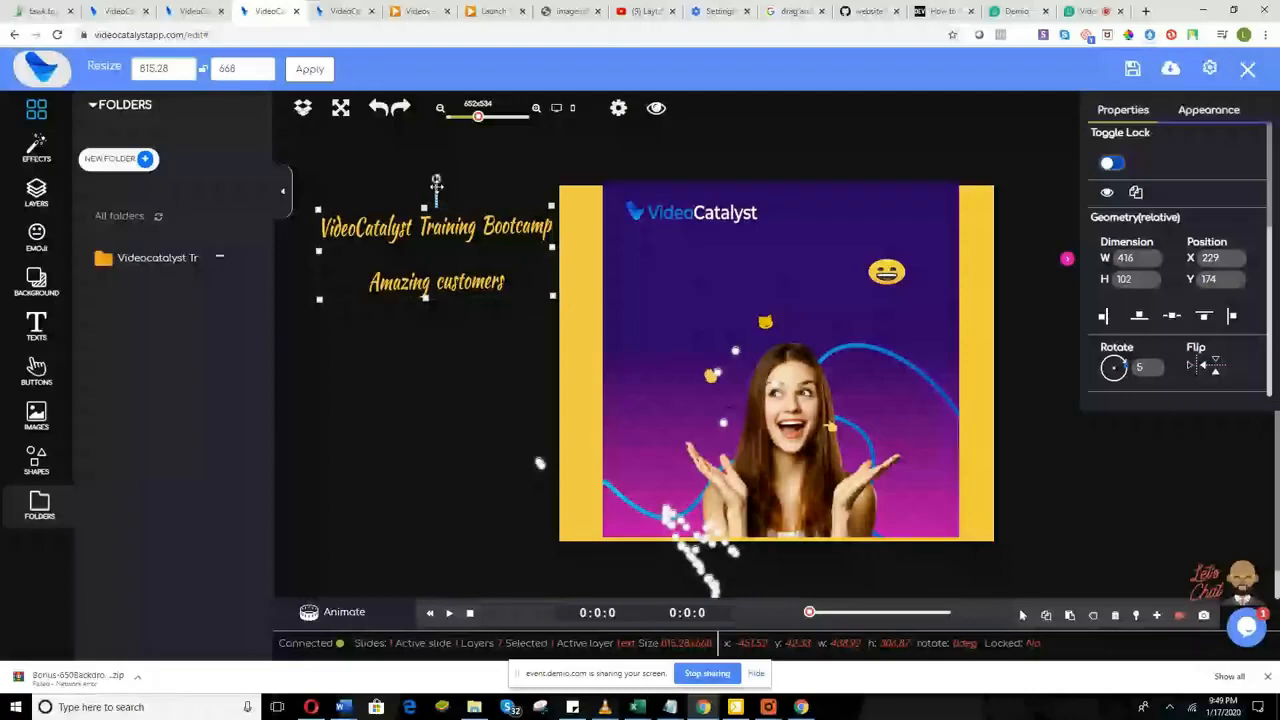
click(1208, 110)
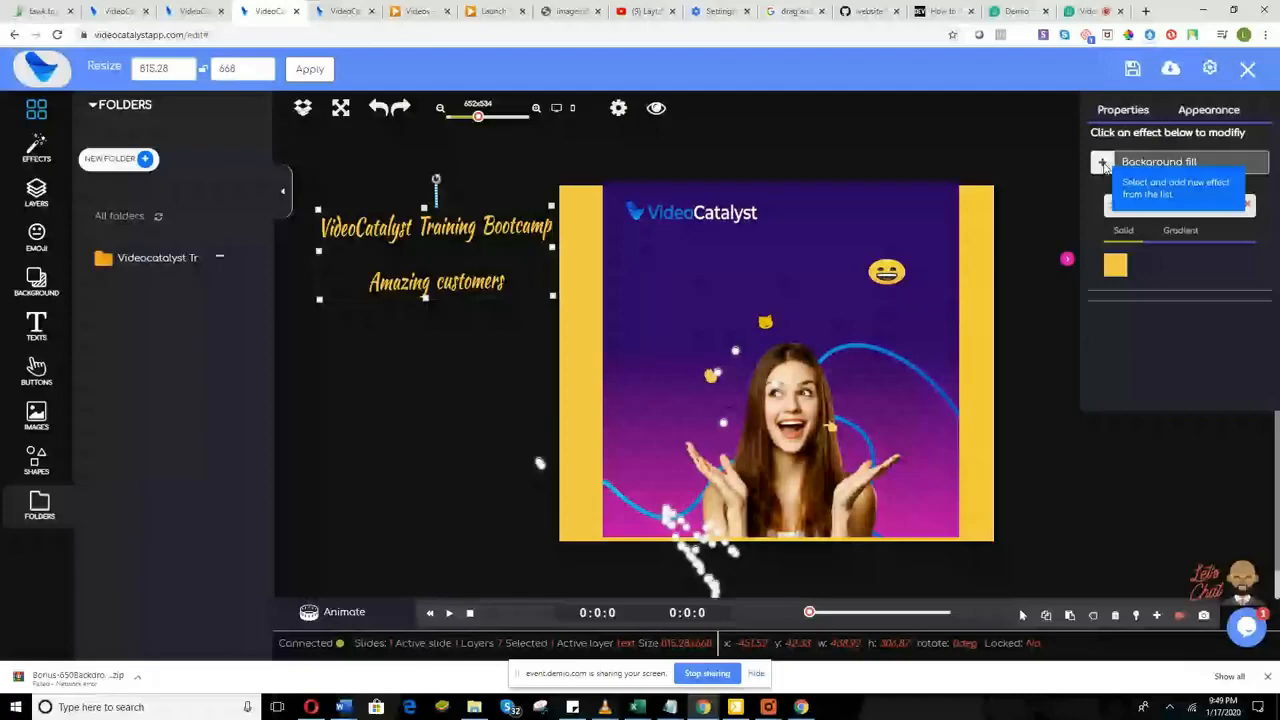
click(1104, 165)
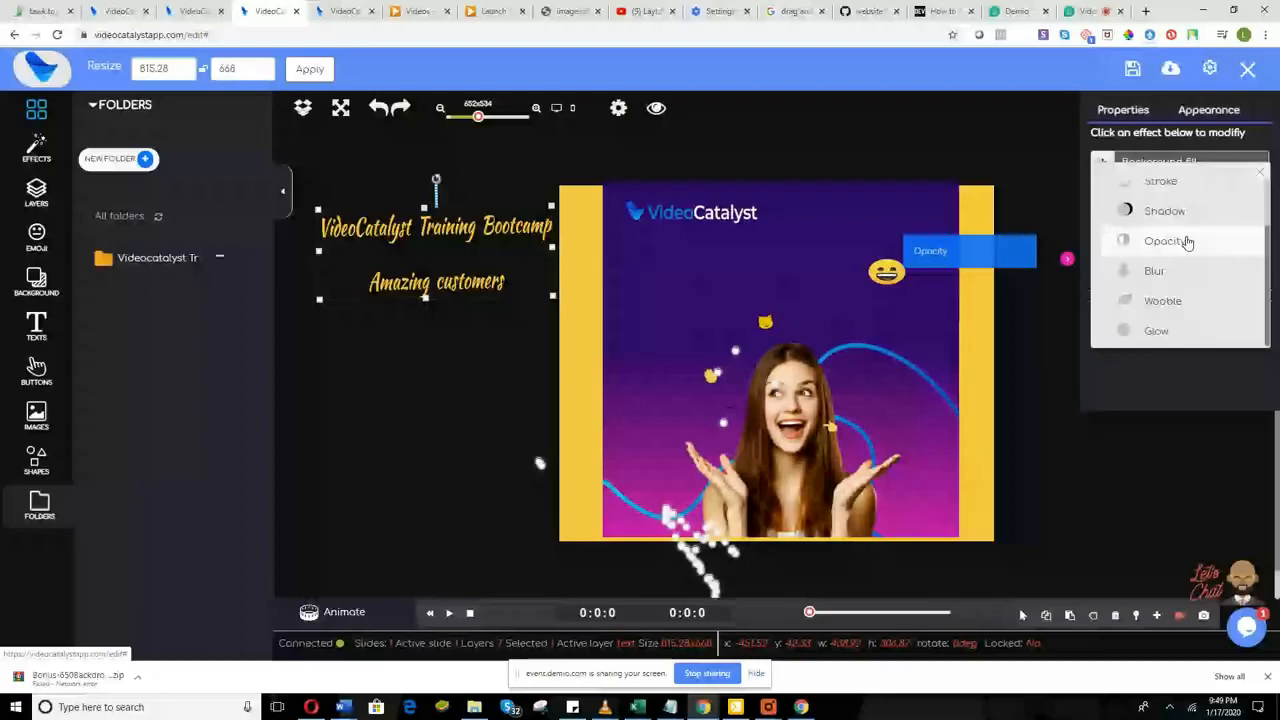
click(1187, 242)
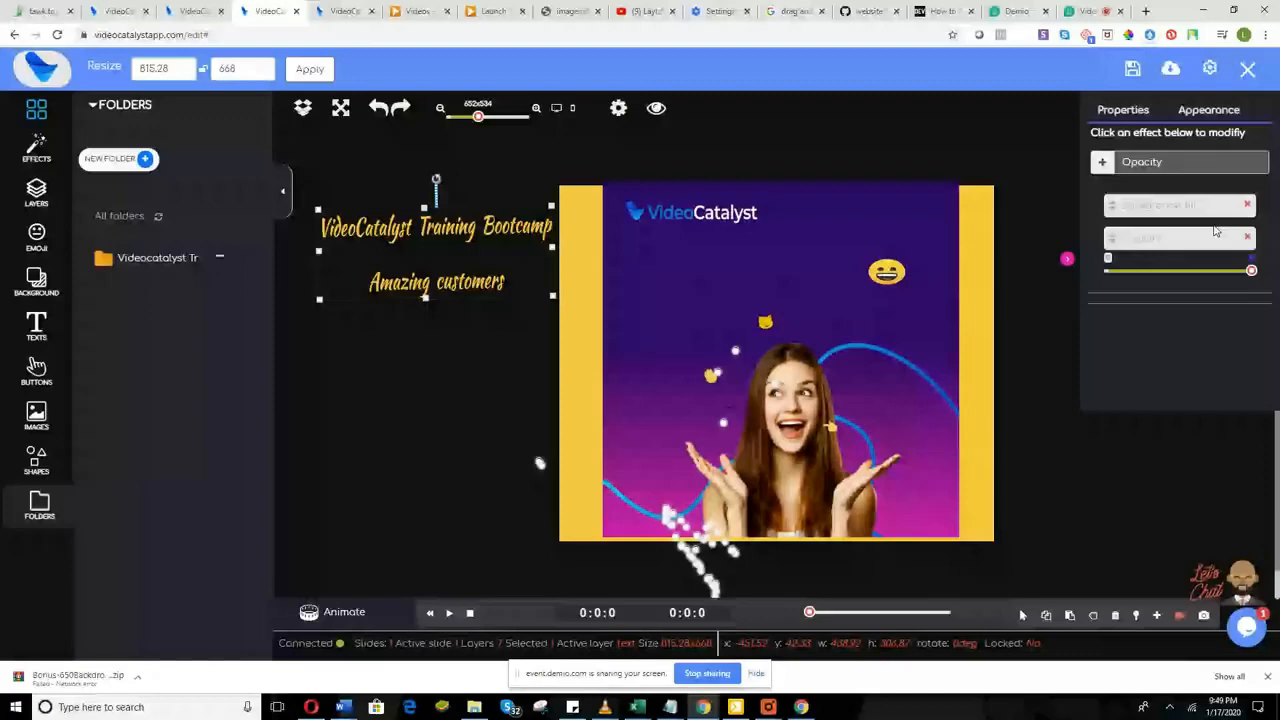
click(1191, 270)
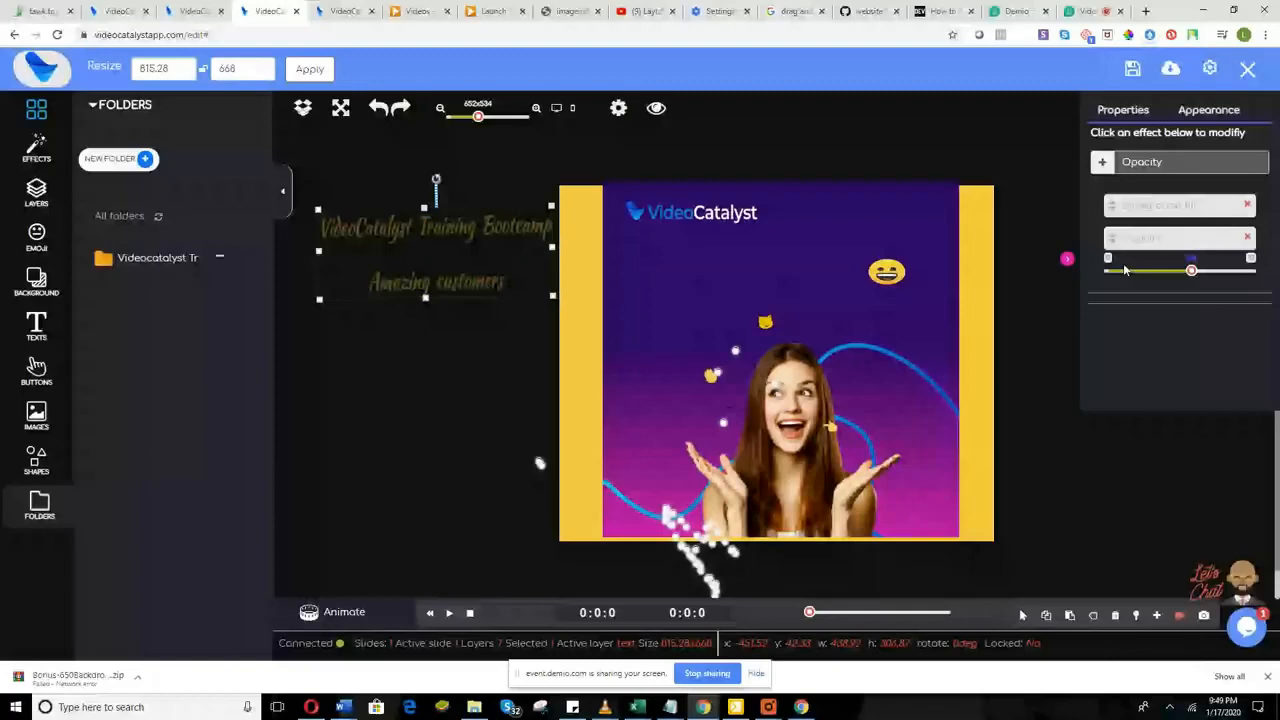
click(1151, 271)
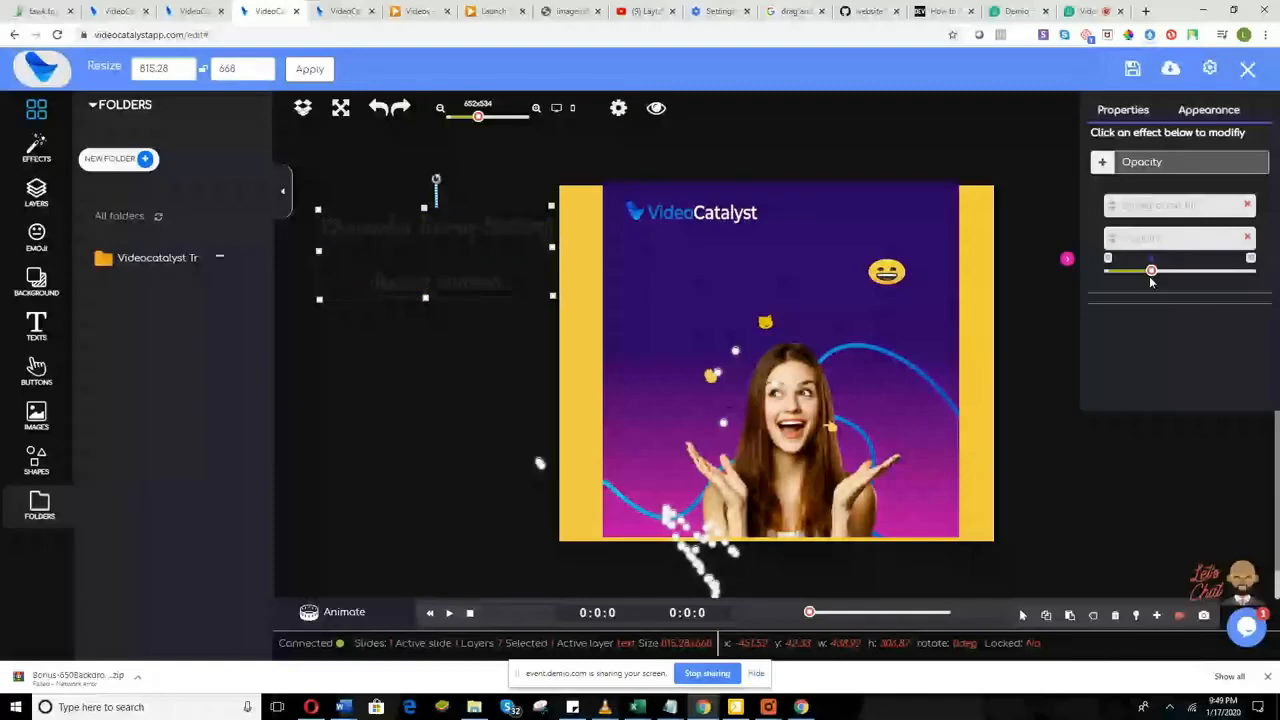
drag(1151, 280, 1251, 271)
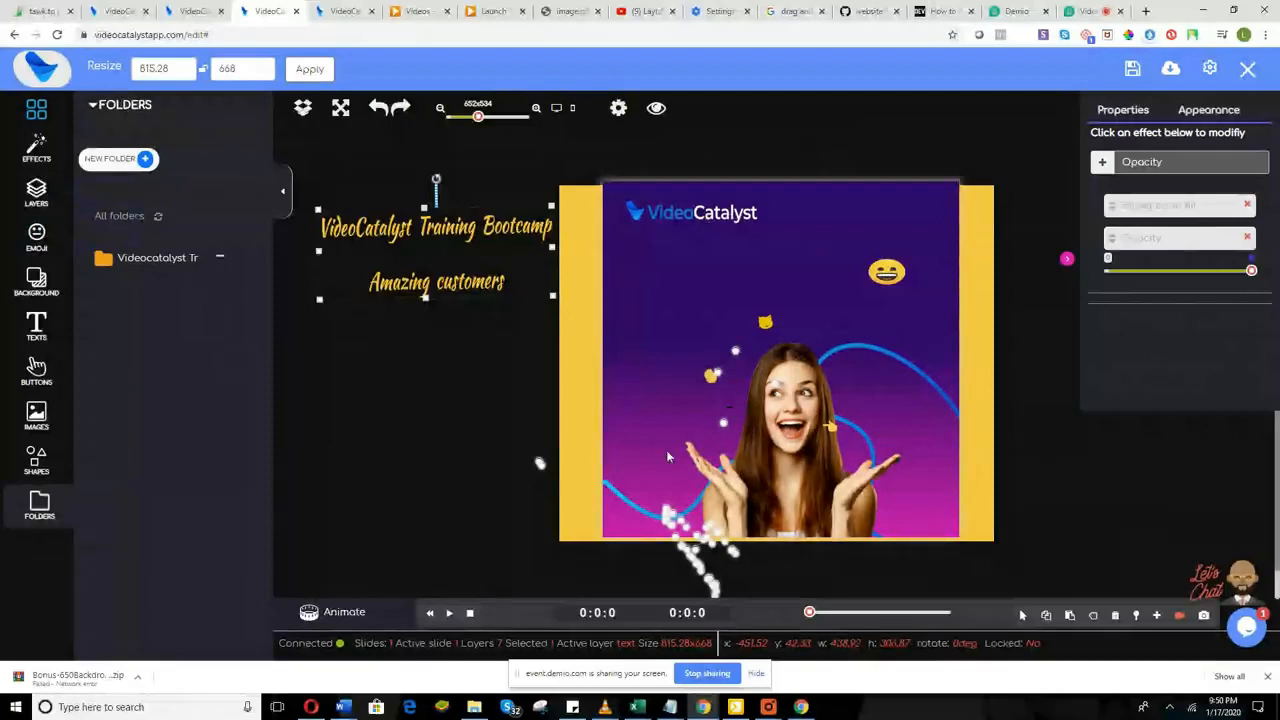
Step: Drag the two-line title onto the top of the photo slide, then switch to Demio
click(656, 120)
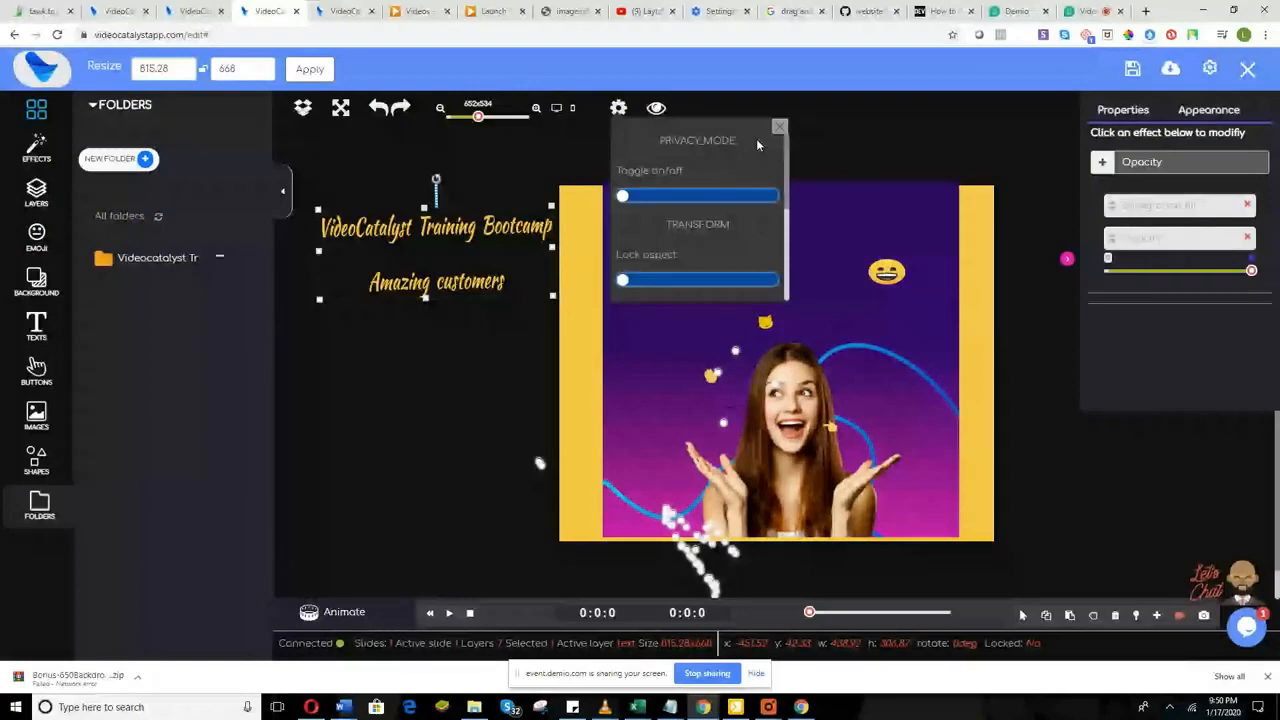
click(779, 127)
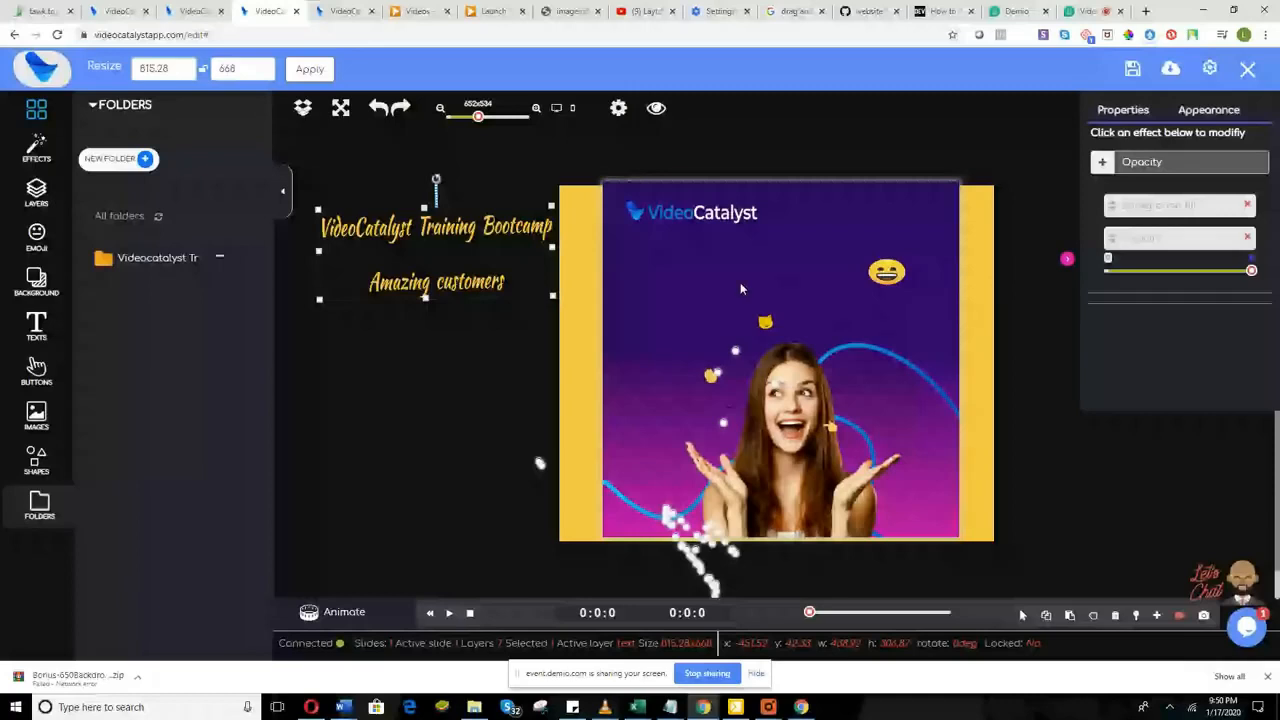
drag(436, 257, 864, 175)
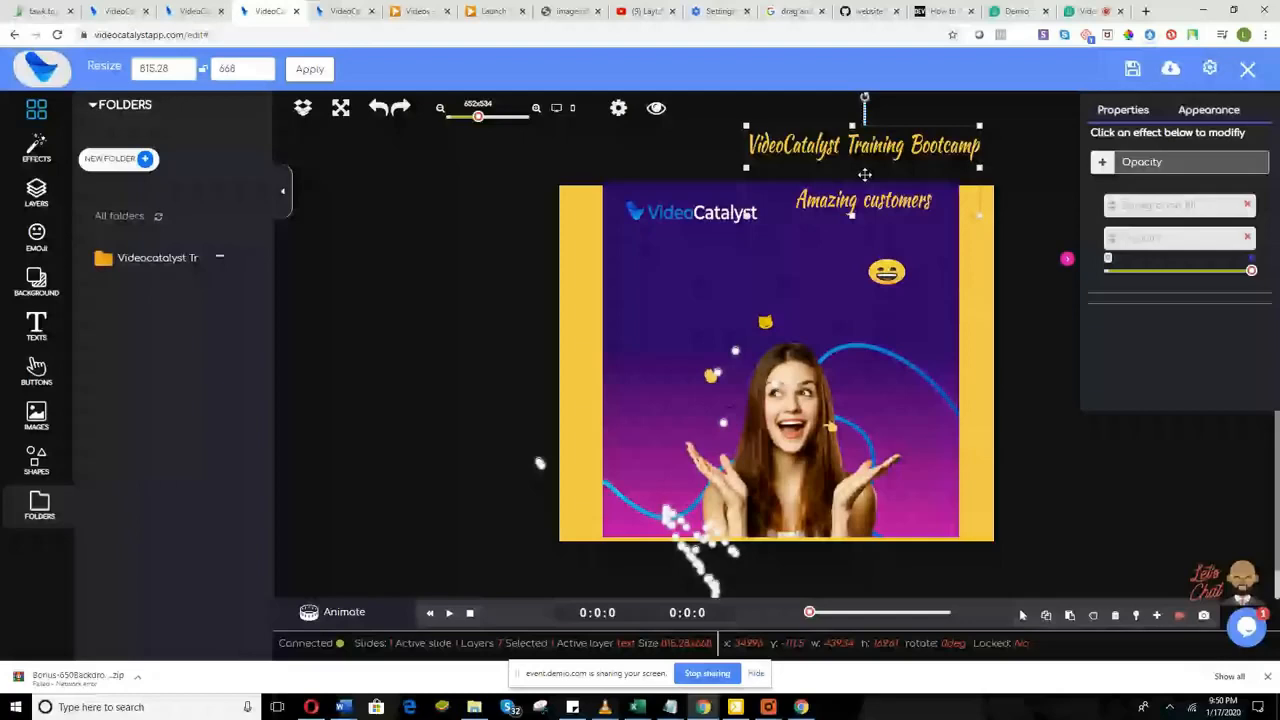
click(344, 612)
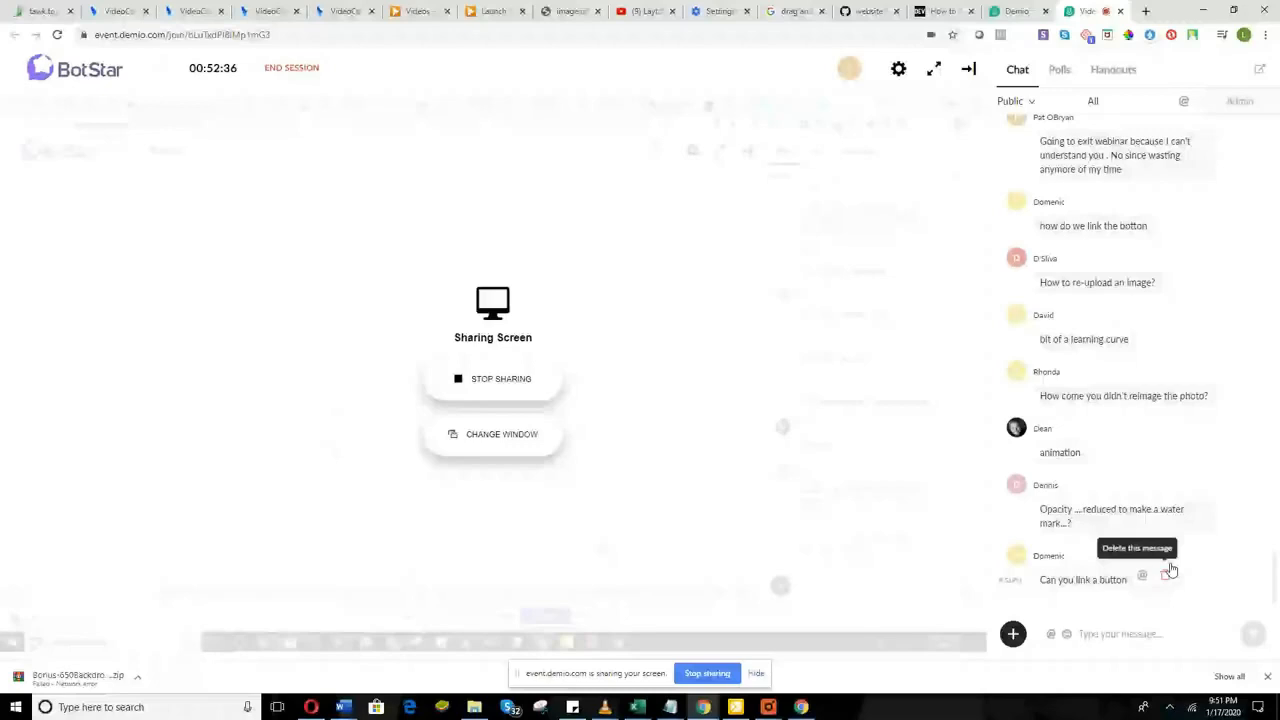
Step: Scroll through the Demio chat questions and return to the Video Catalyst editor
scroll(1064, 288, up, 2)
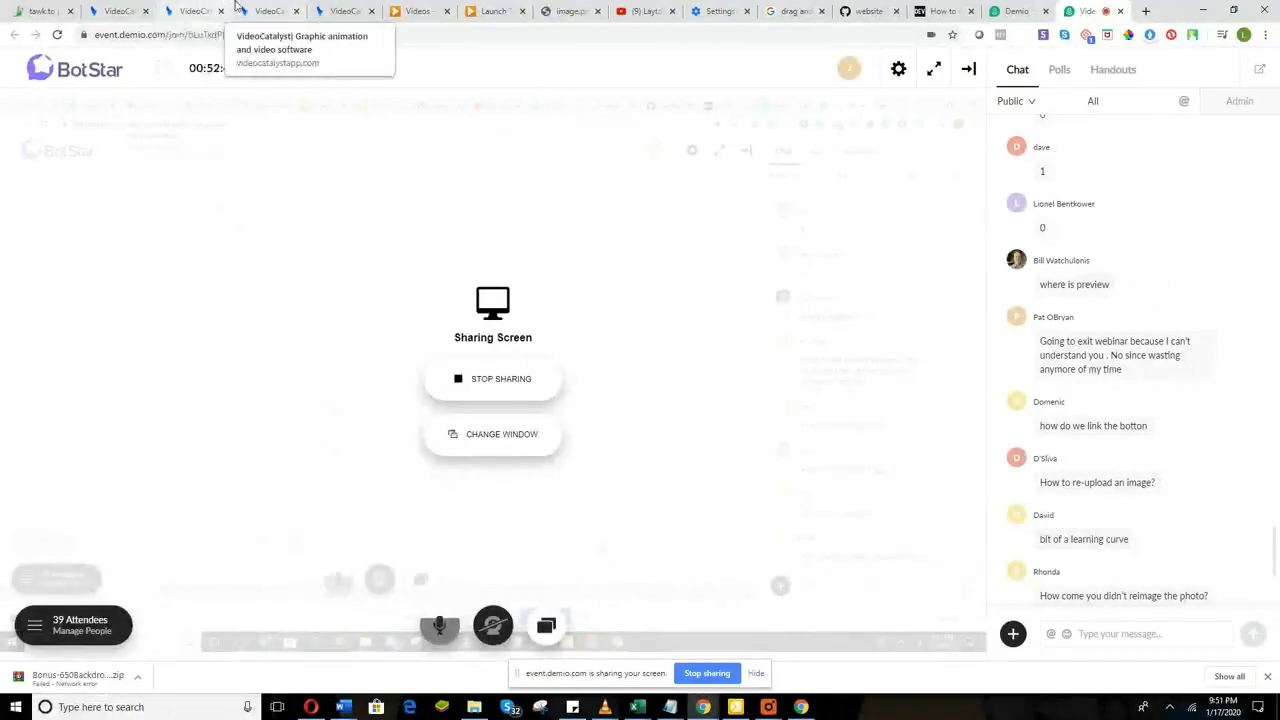
click(266, 11)
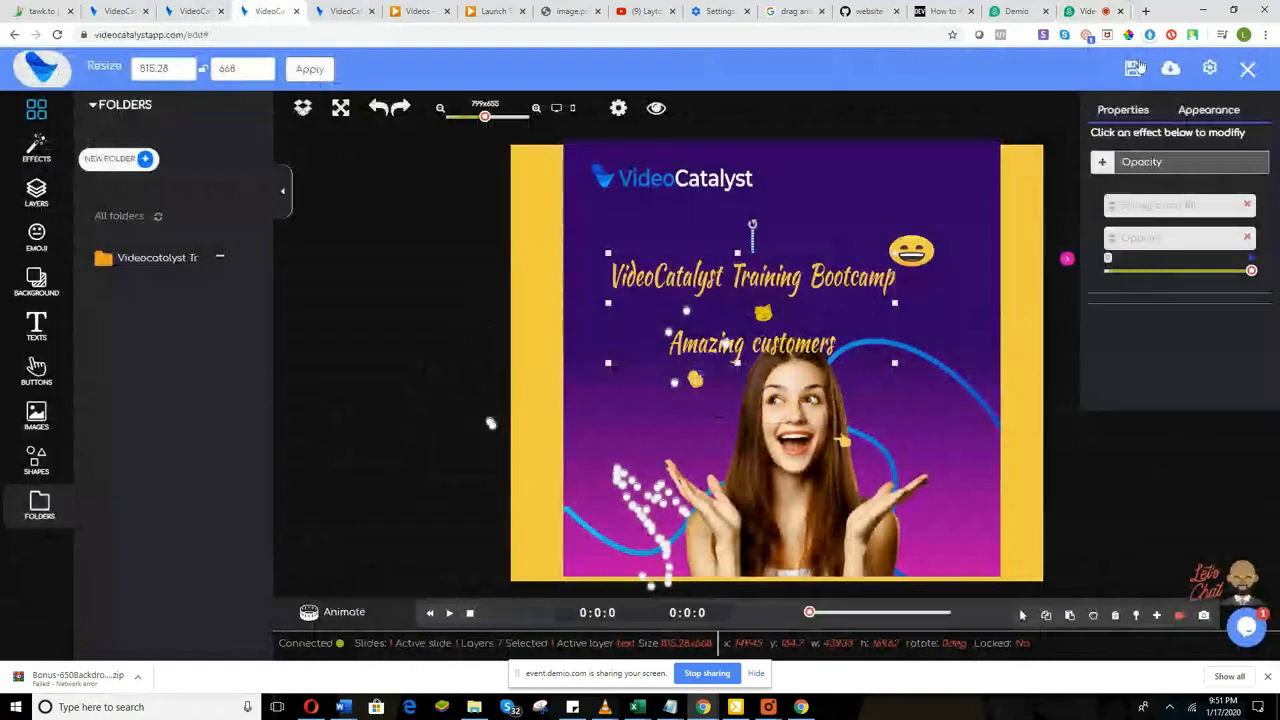
Step: Save the project, nudge the title group right and up to center it, then return to Demio
click(1136, 67)
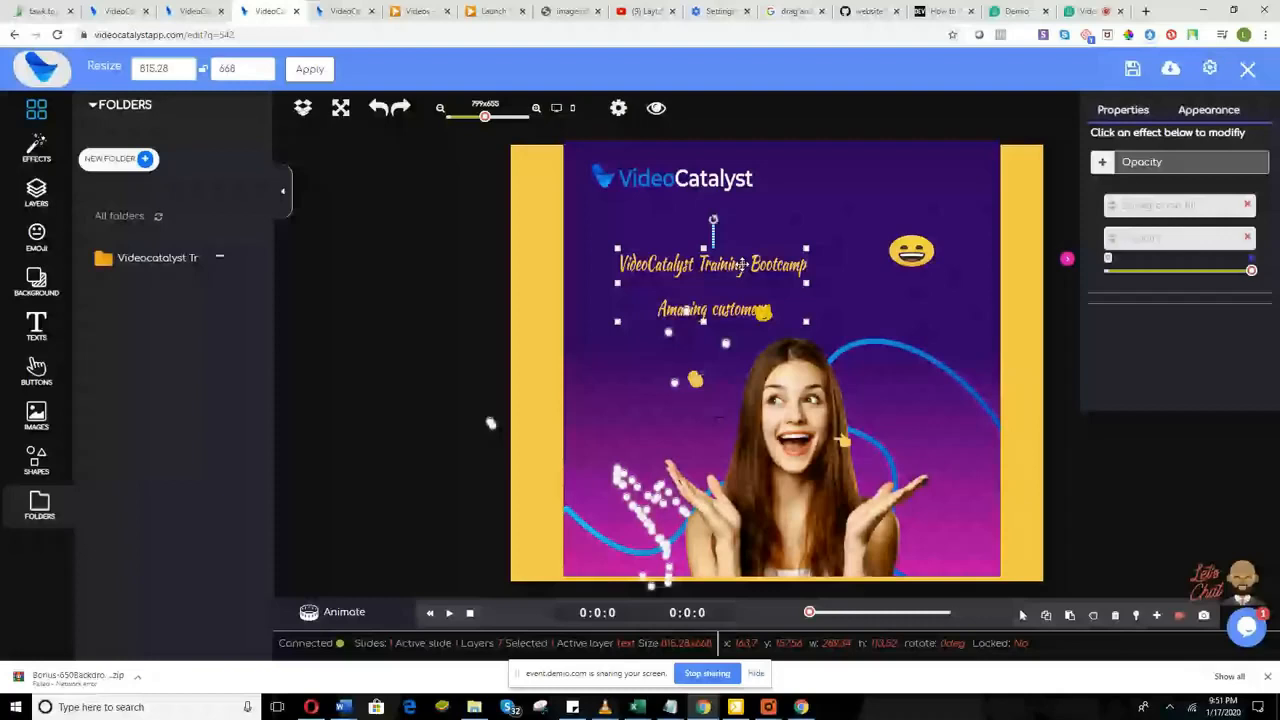
mouse_move(713, 712)
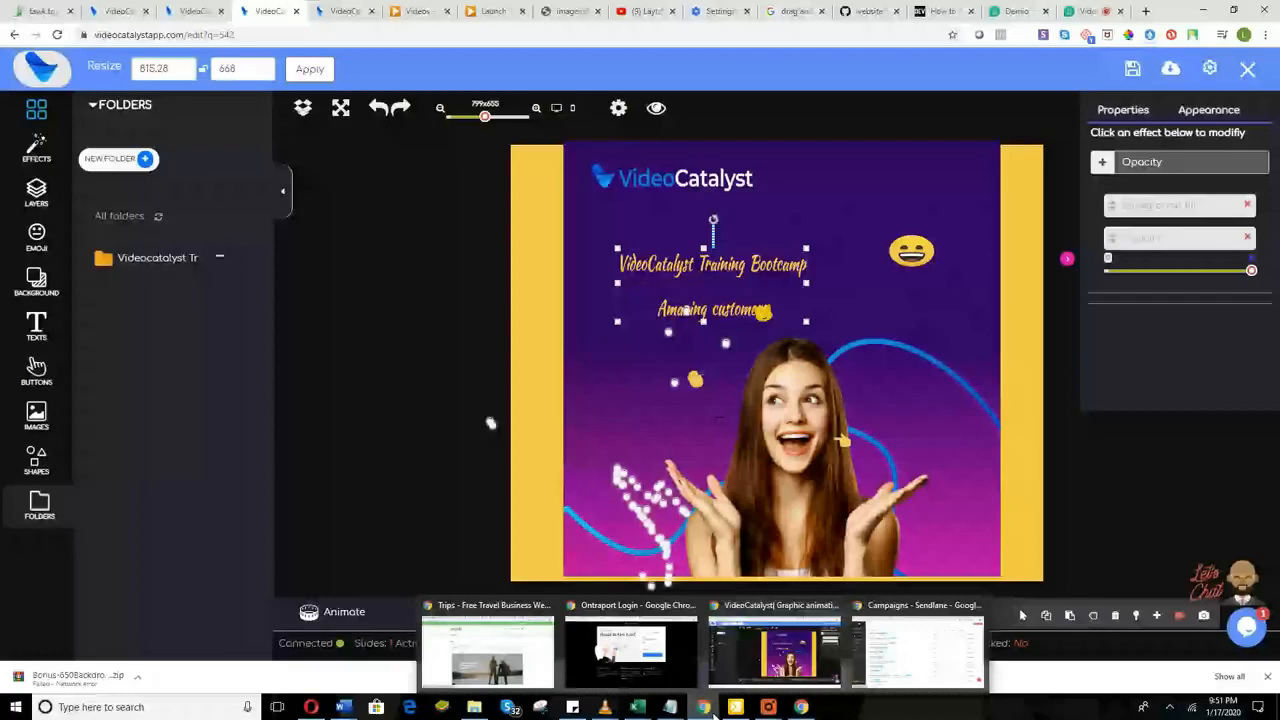
drag(766, 287, 797, 280)
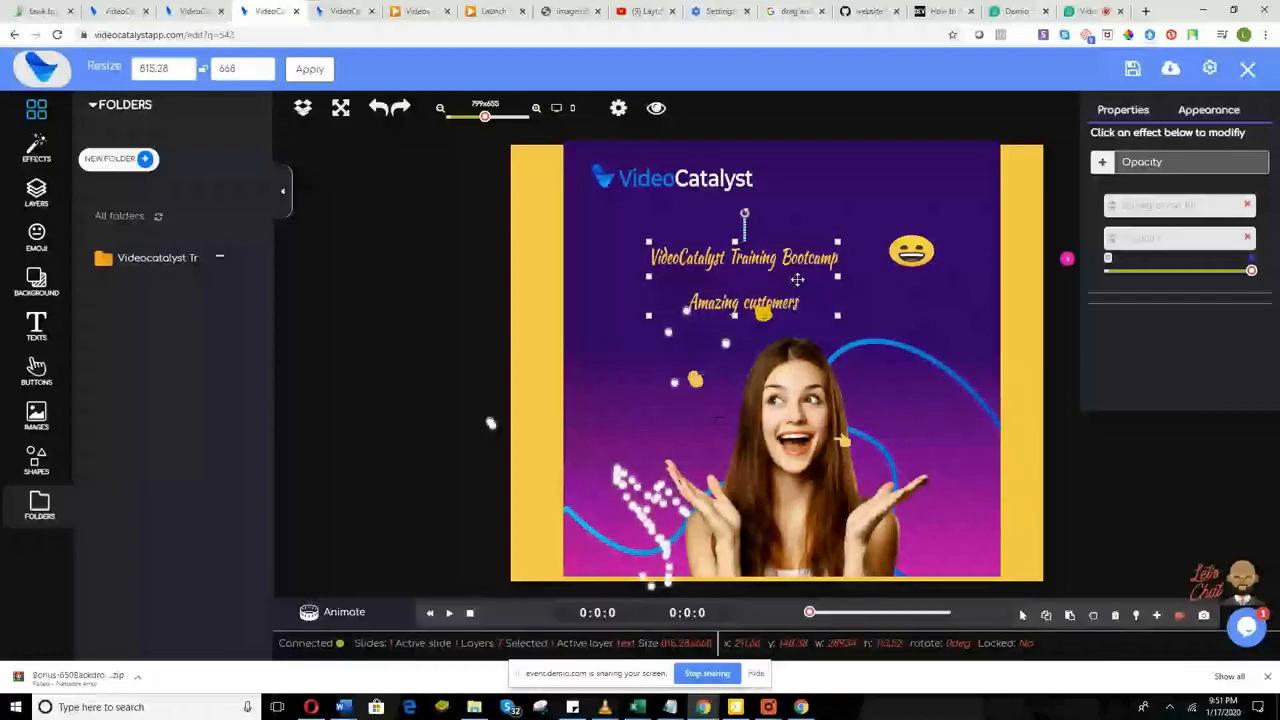
drag(797, 280, 821, 285)
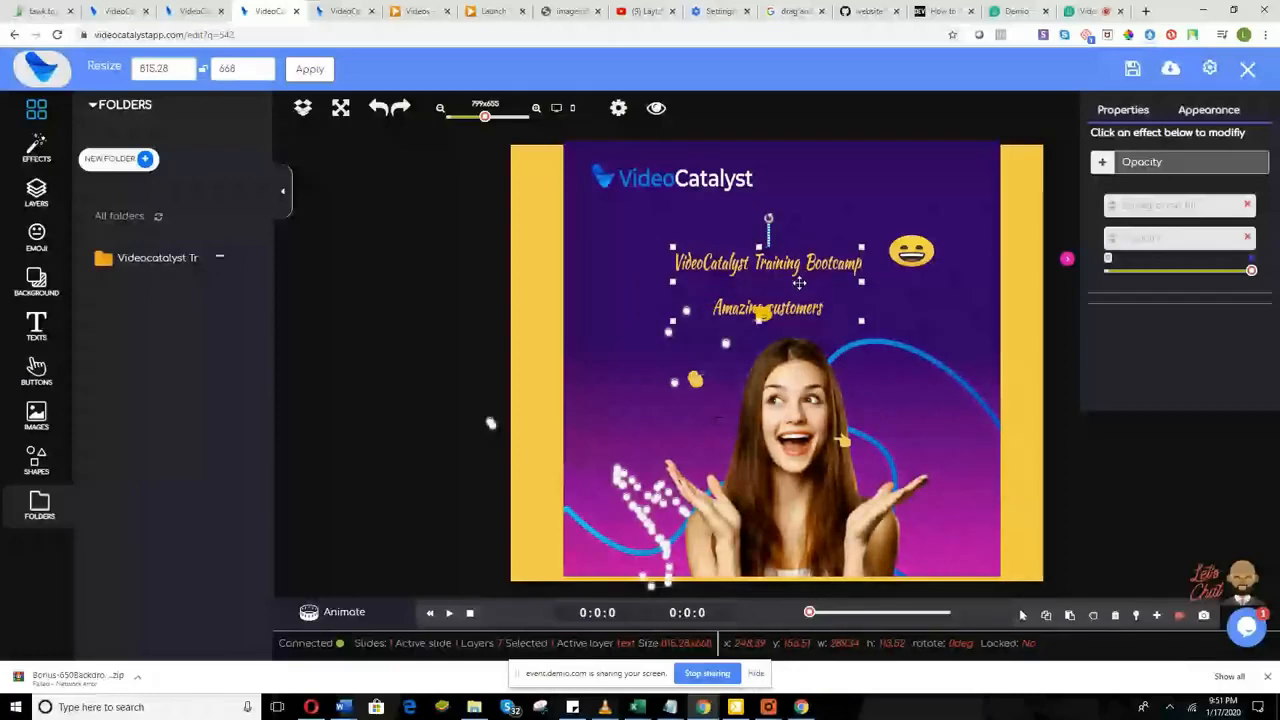
drag(799, 283, 807, 259)
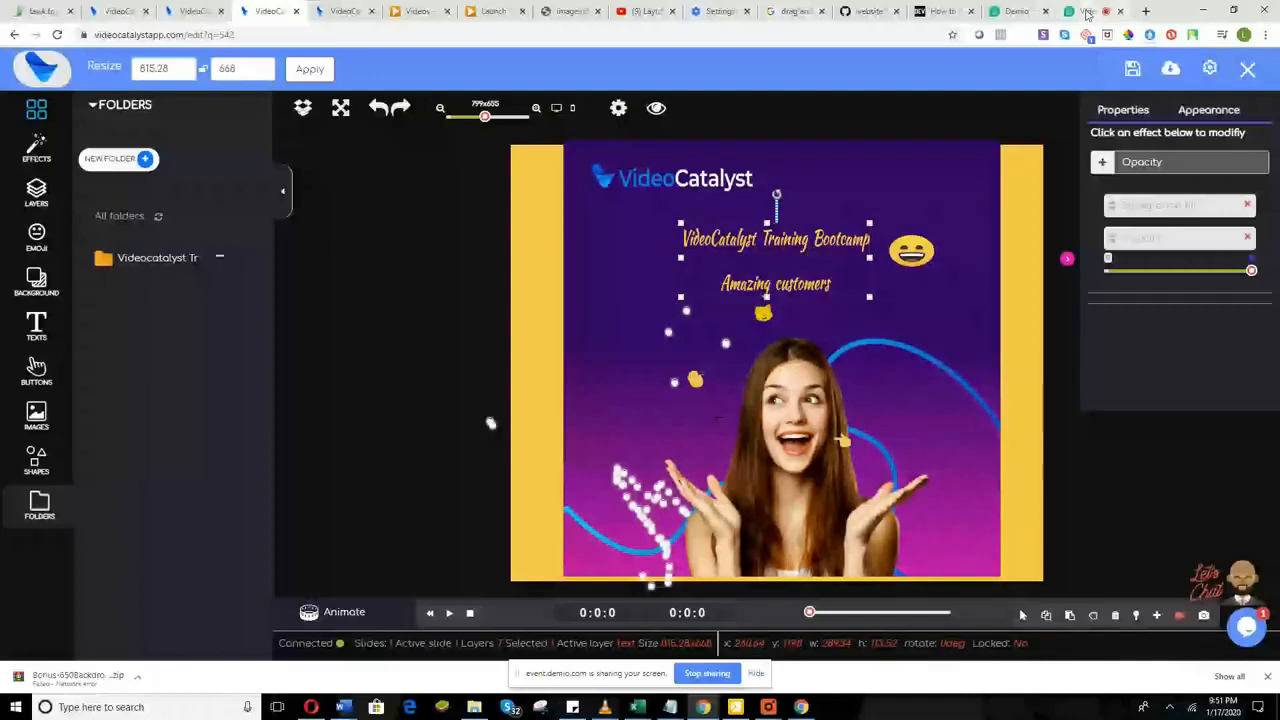
click(1087, 12)
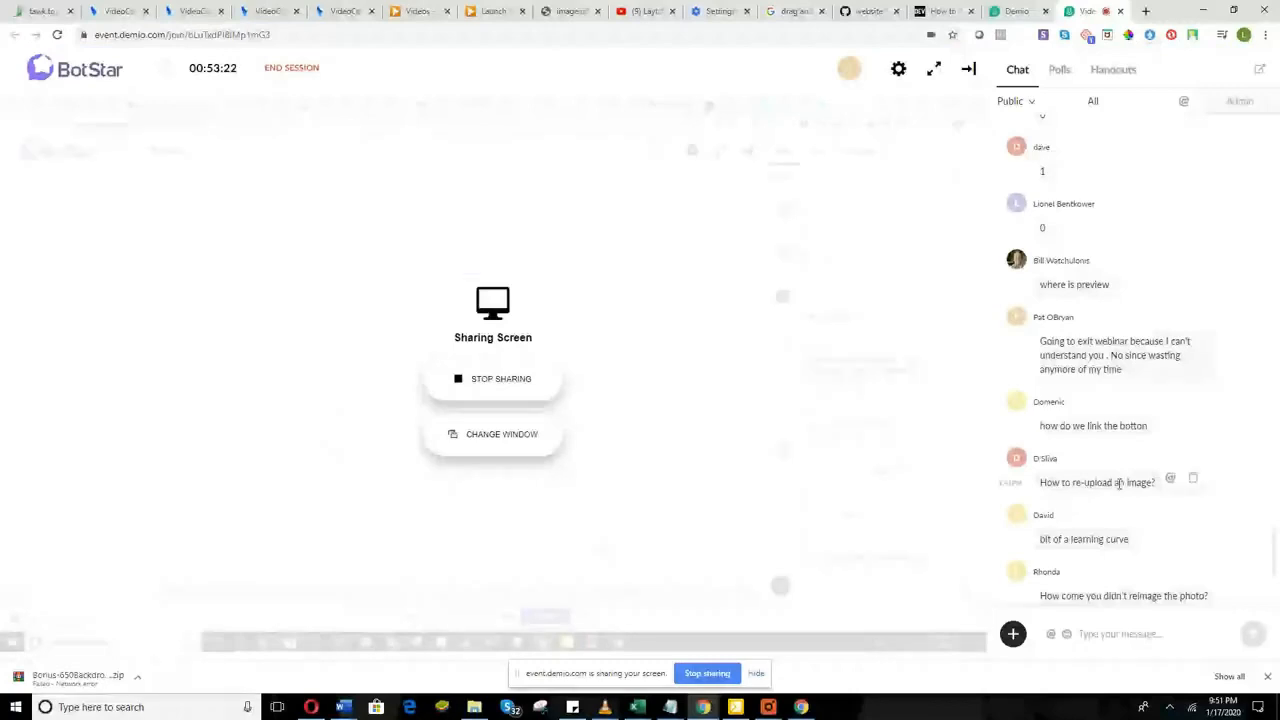
Step: Read through the Demio attendee chat messages and dismiss the new chat notification
scroll(1121, 455, up, 1)
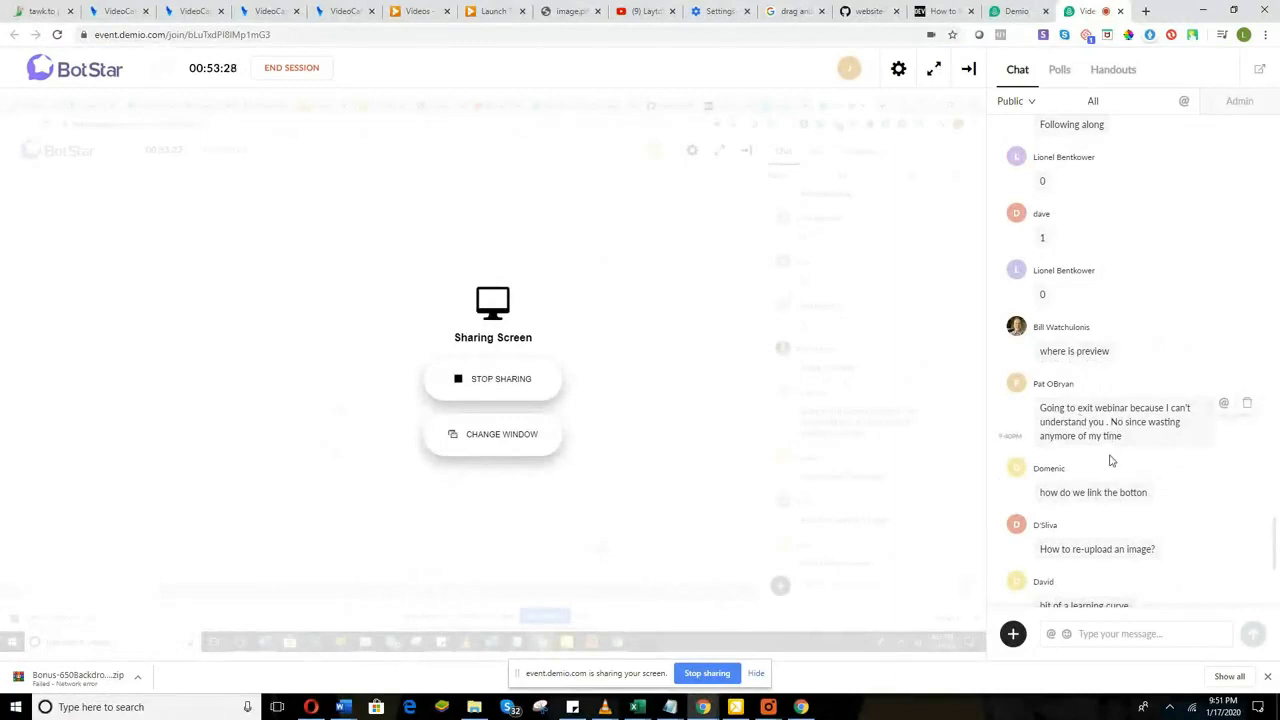
scroll(1108, 465, down, 1)
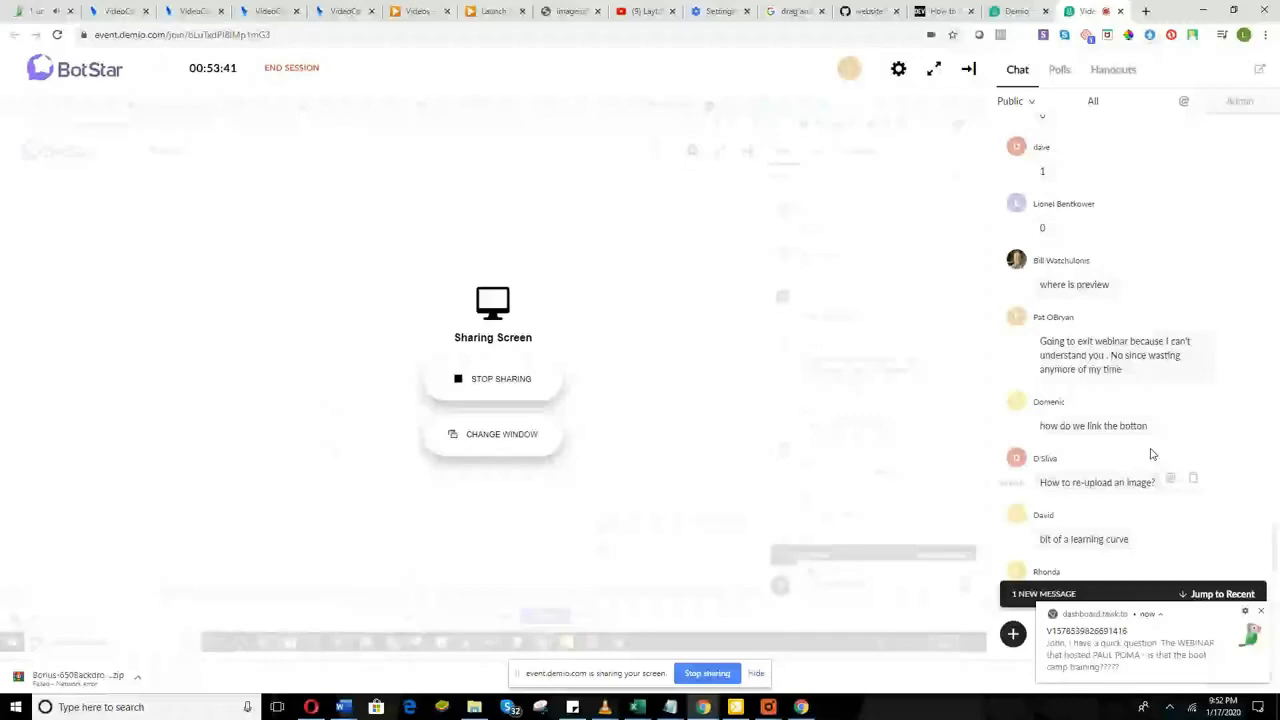
click(1263, 614)
Step: Bring the other Chrome window back up to reach the Video Catalyst editor with the promo slide
mouse_move(670, 672)
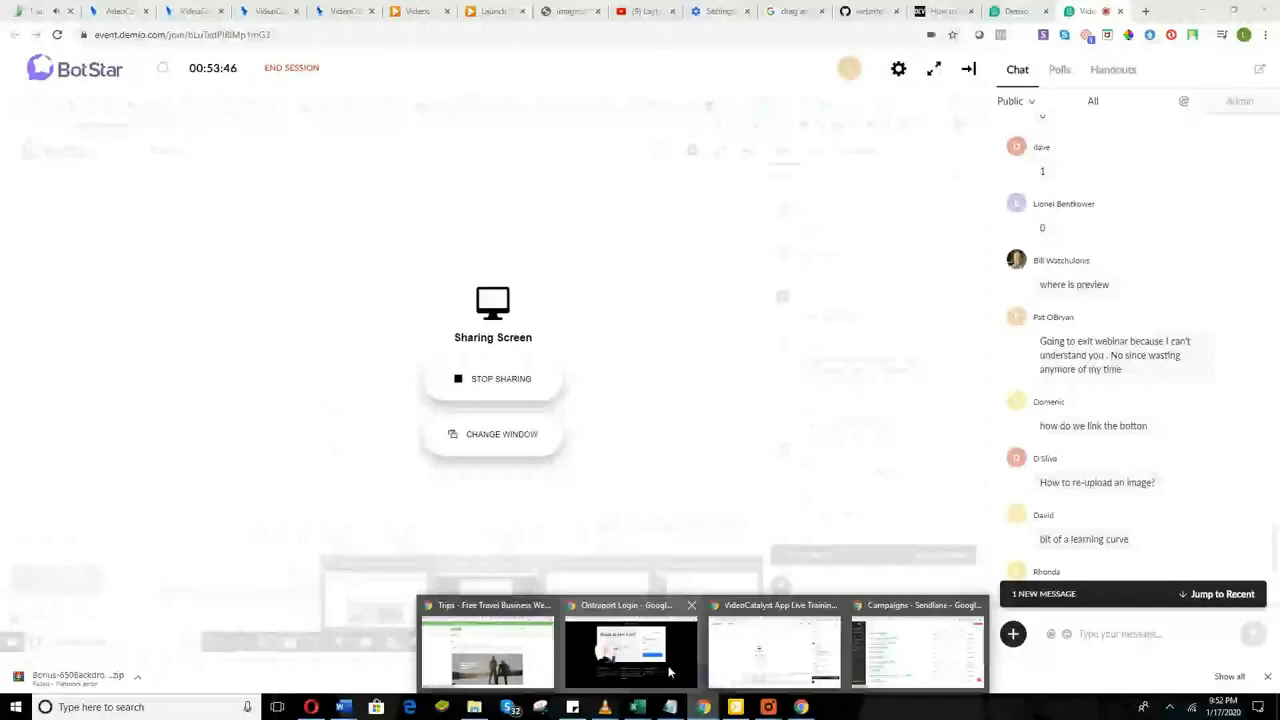
click(670, 672)
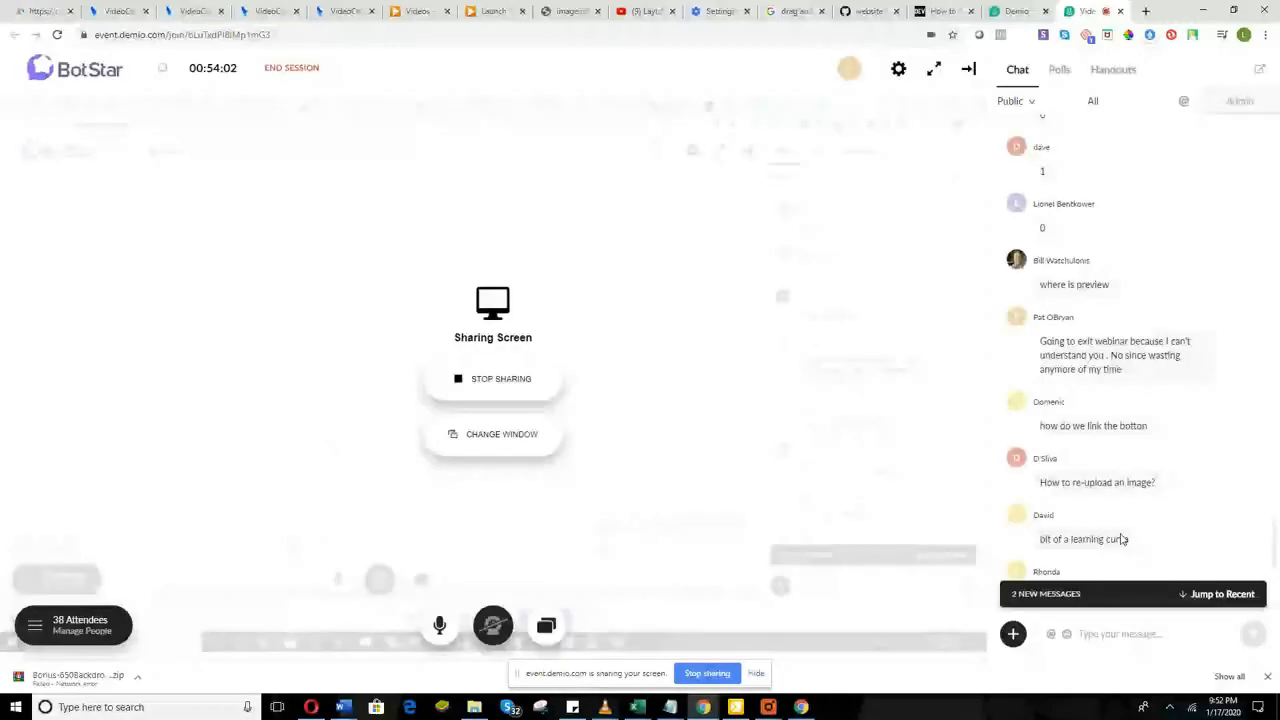
scroll(1124, 539, down, 3)
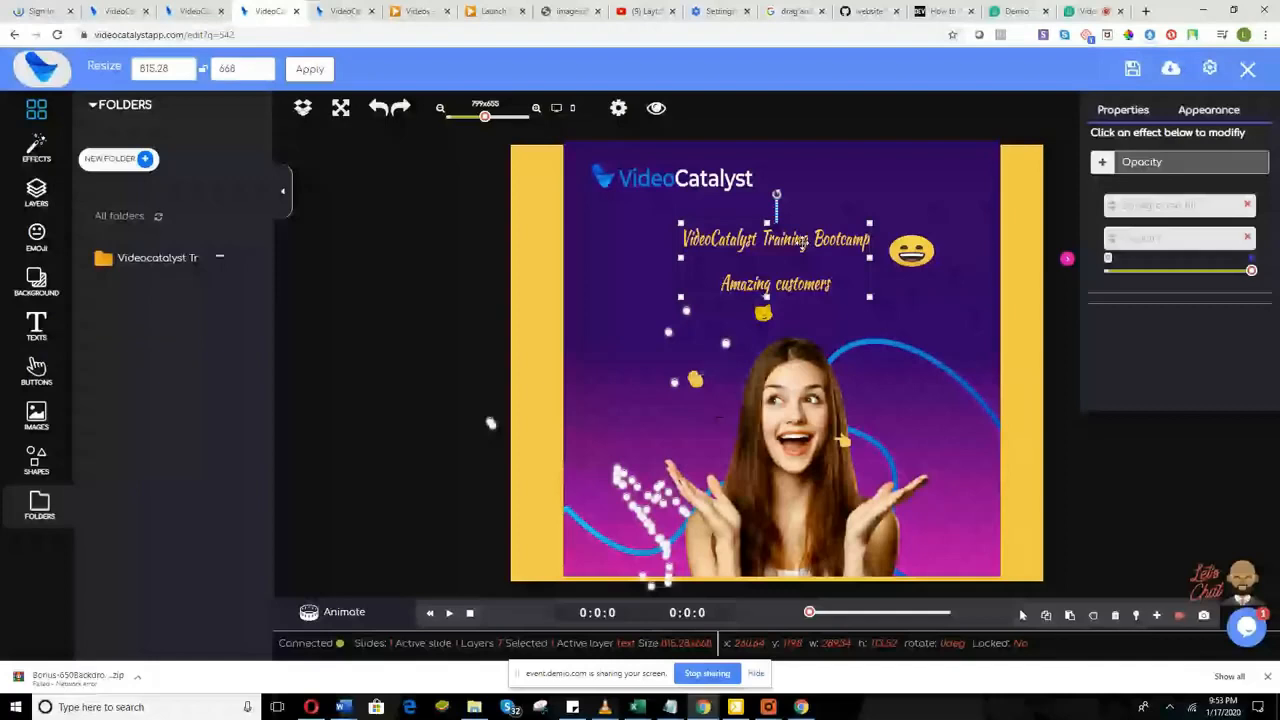
Step: Move the two-line title group to the slide's right side below the grinning emoji, then return to the Demio webinar
click(803, 243)
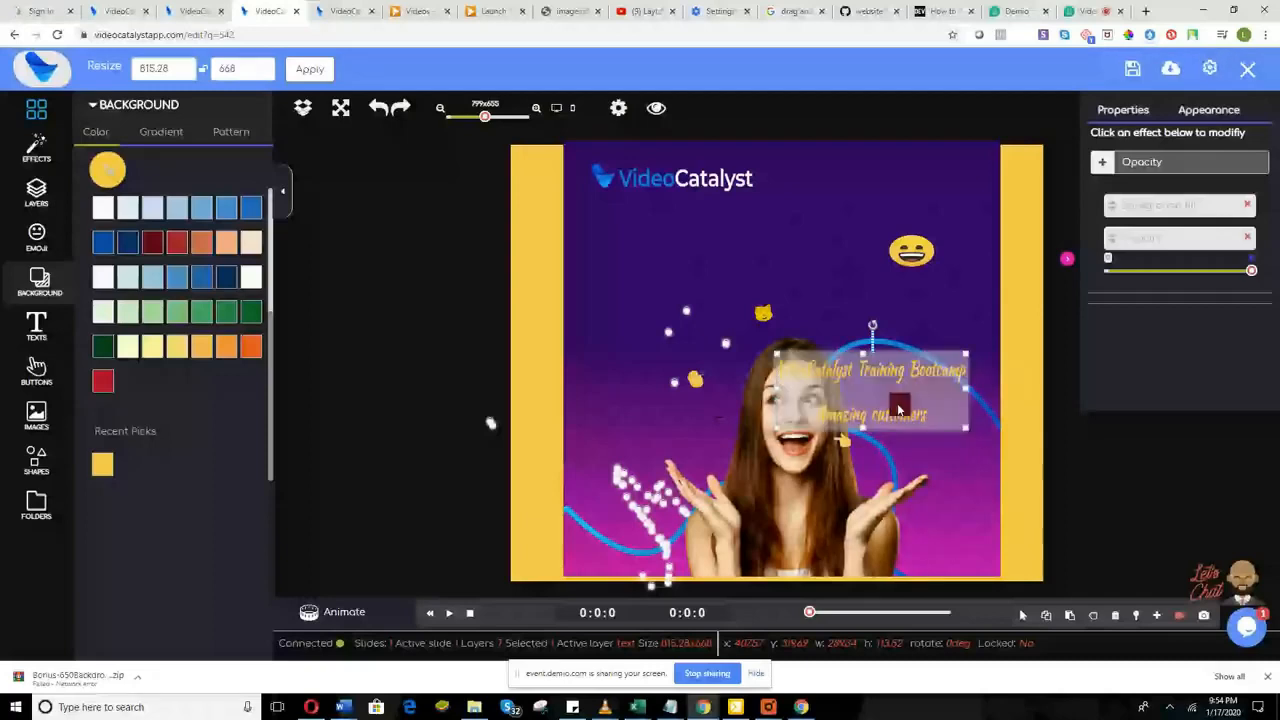
drag(898, 410, 911, 344)
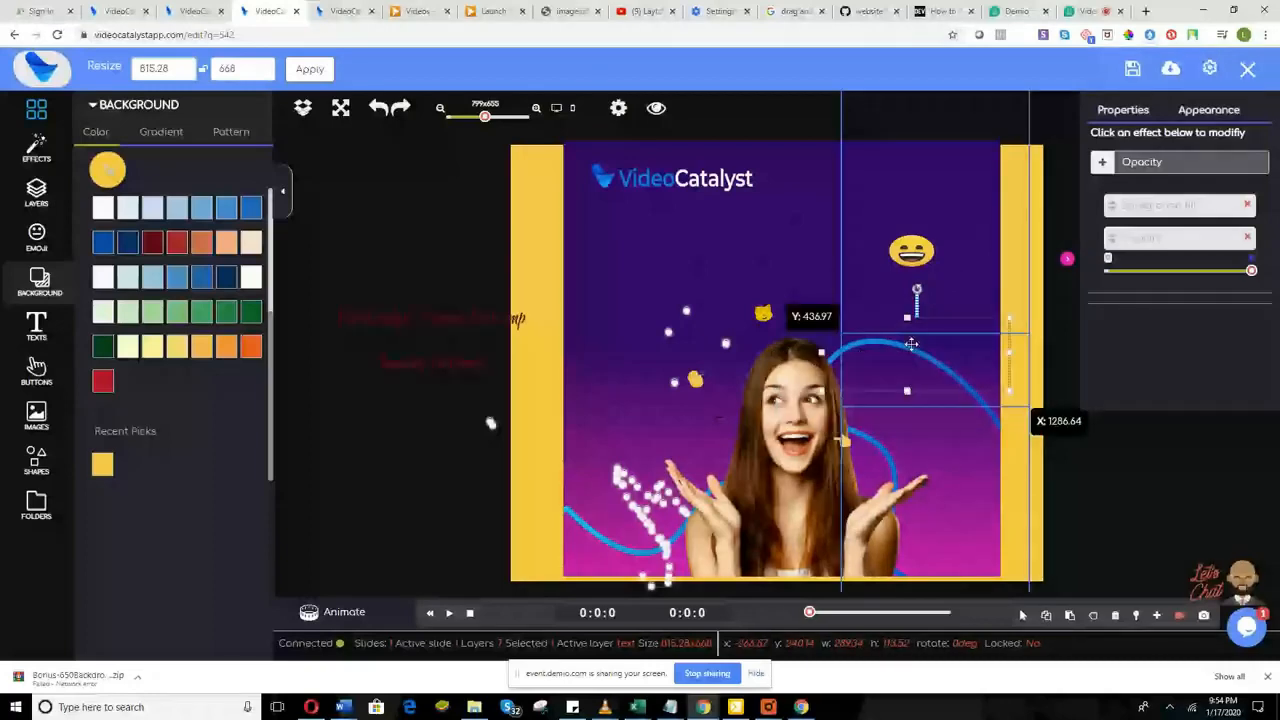
click(1081, 11)
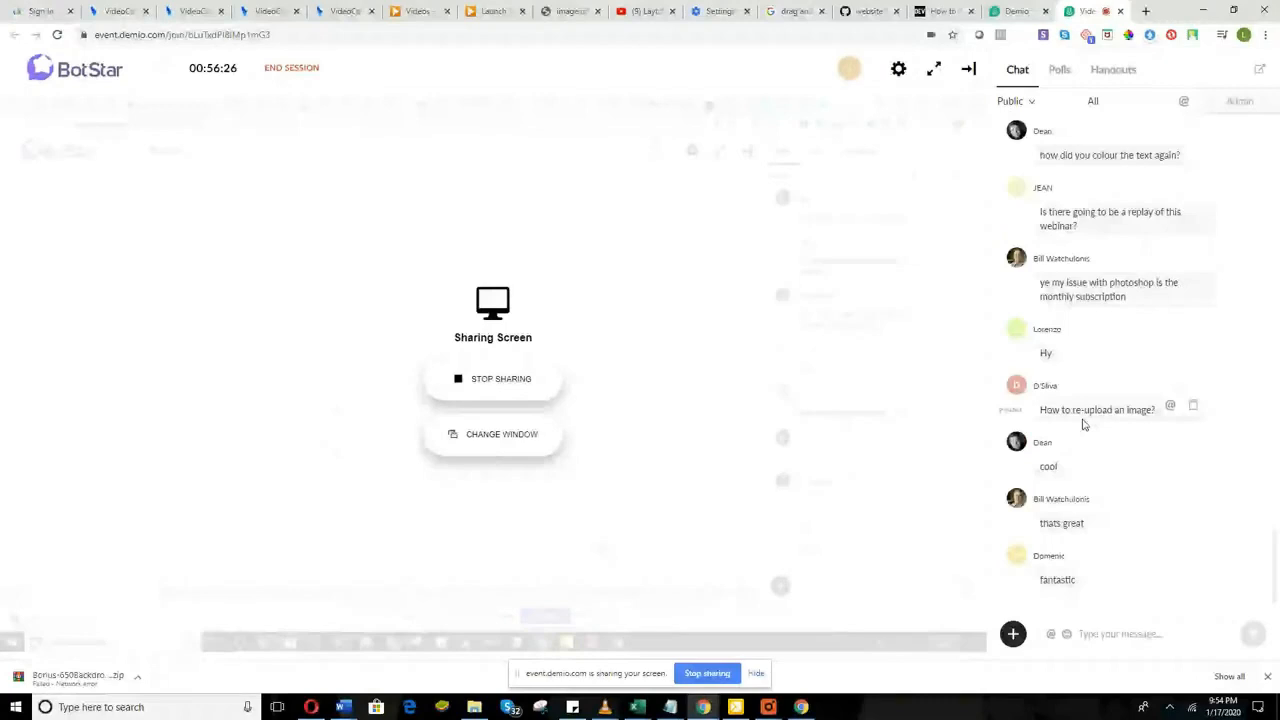
Step: Switch back to the Video Catalyst editor tab
click(268, 11)
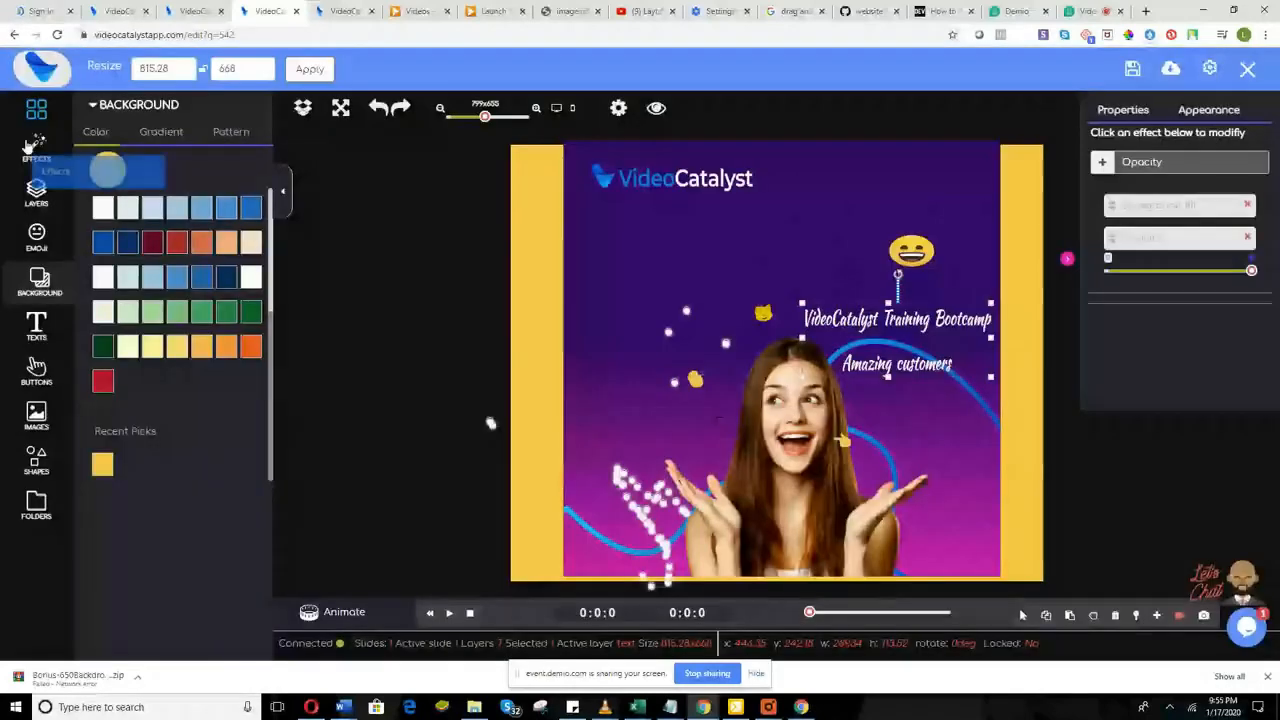
Step: Browse the My Images gallery and the upload file picker without adding an image, then go back to the Demio chat box
click(37, 110)
click(145, 315)
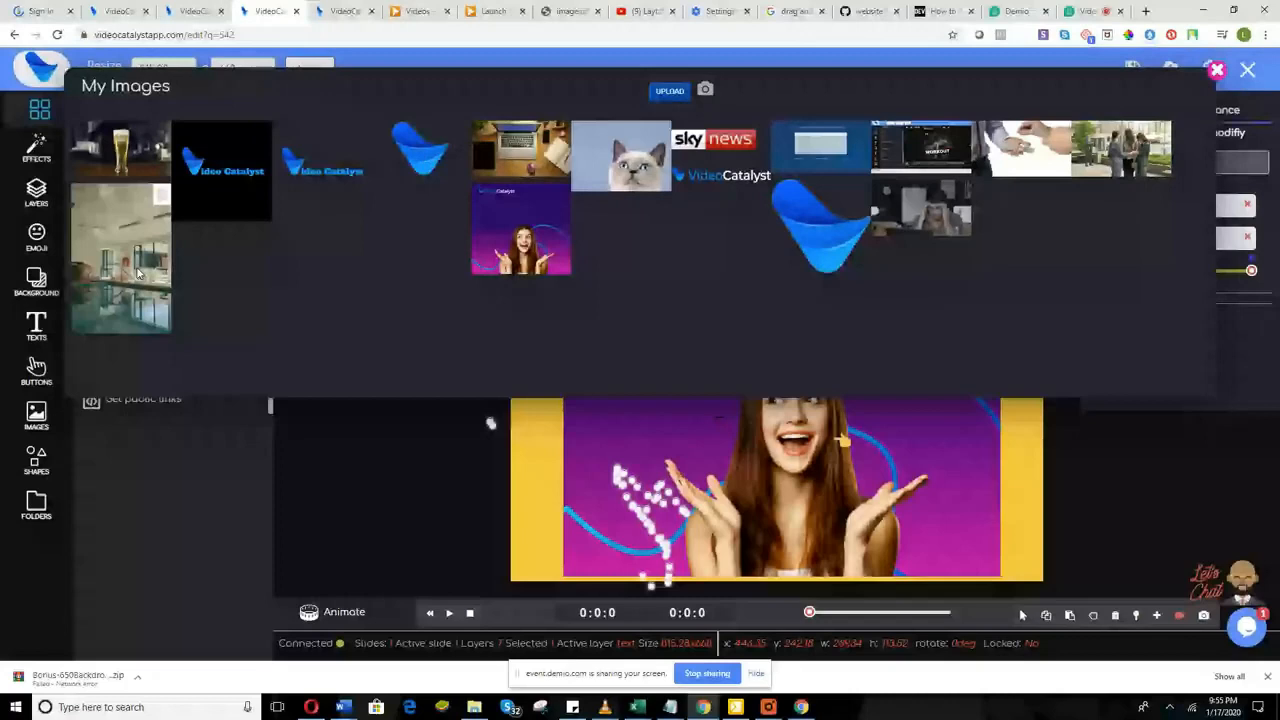
click(138, 273)
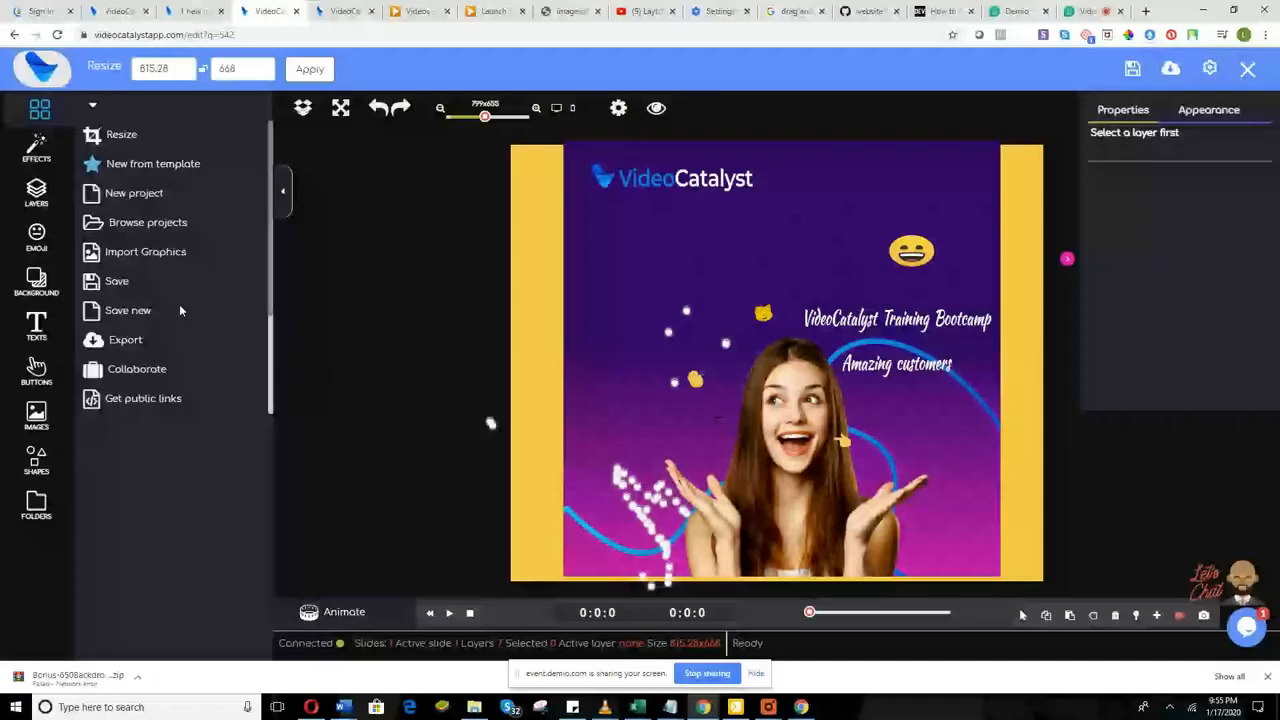
click(146, 252)
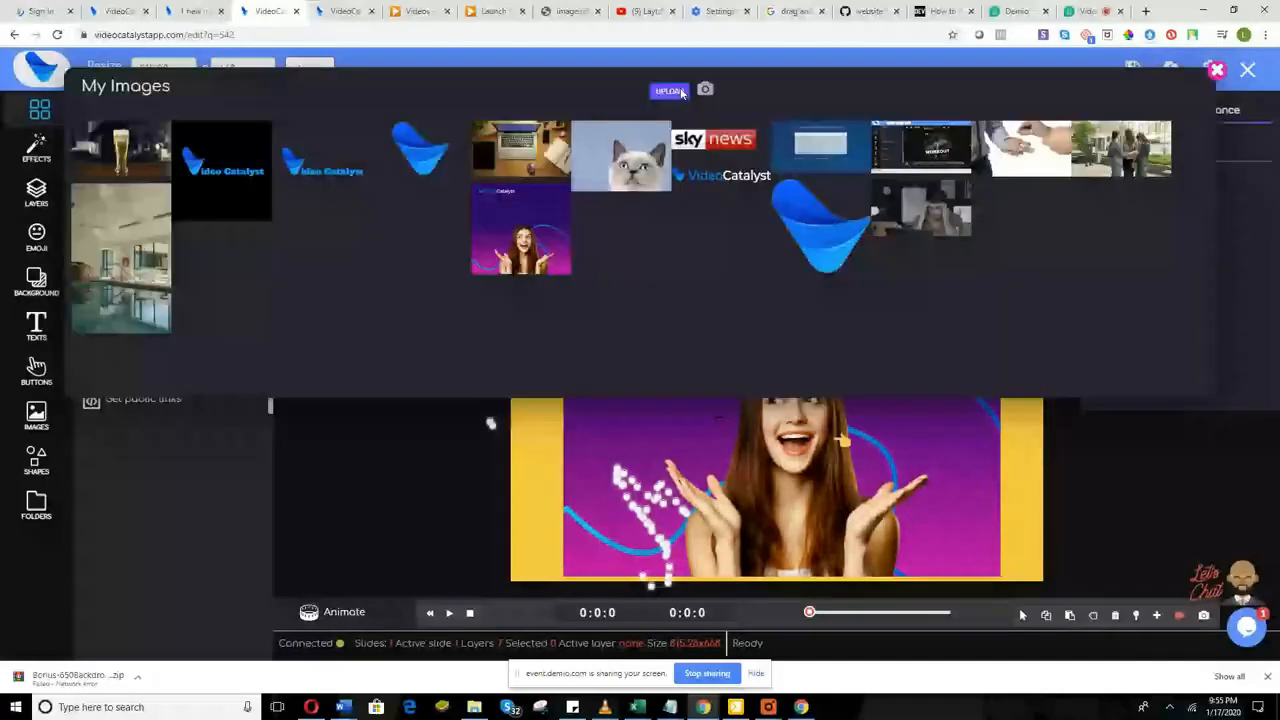
click(672, 91)
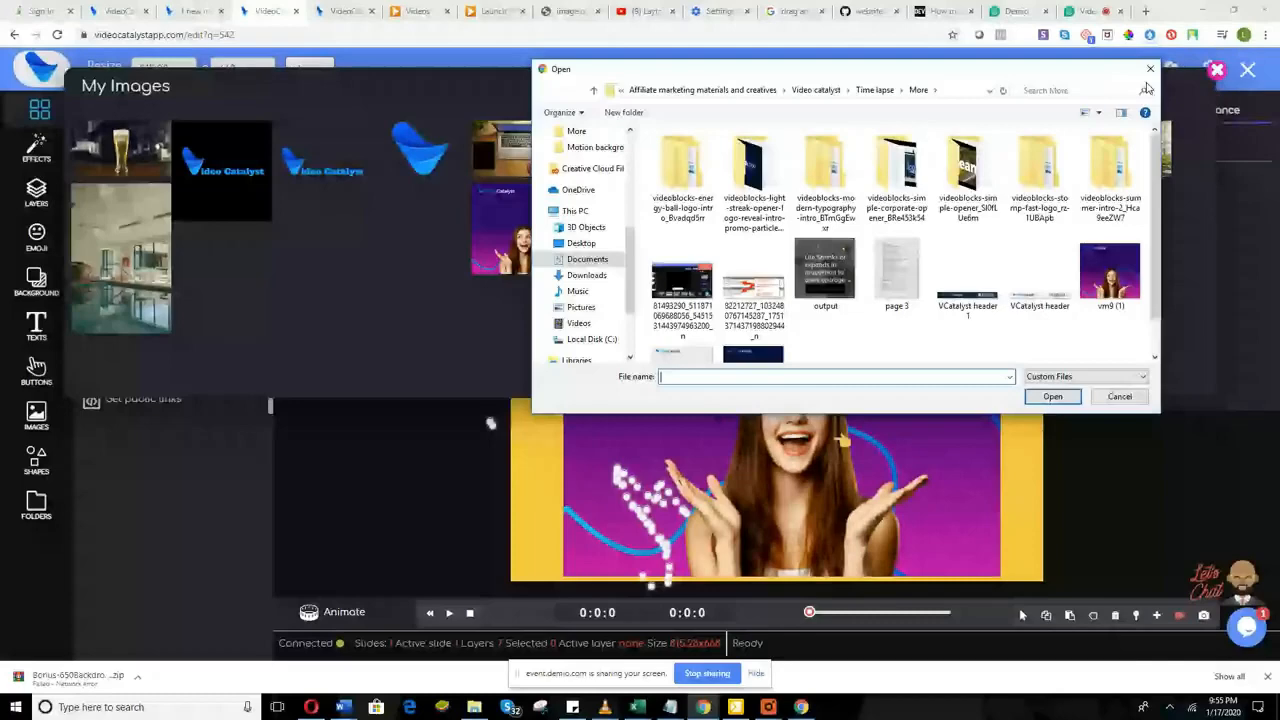
click(1149, 70)
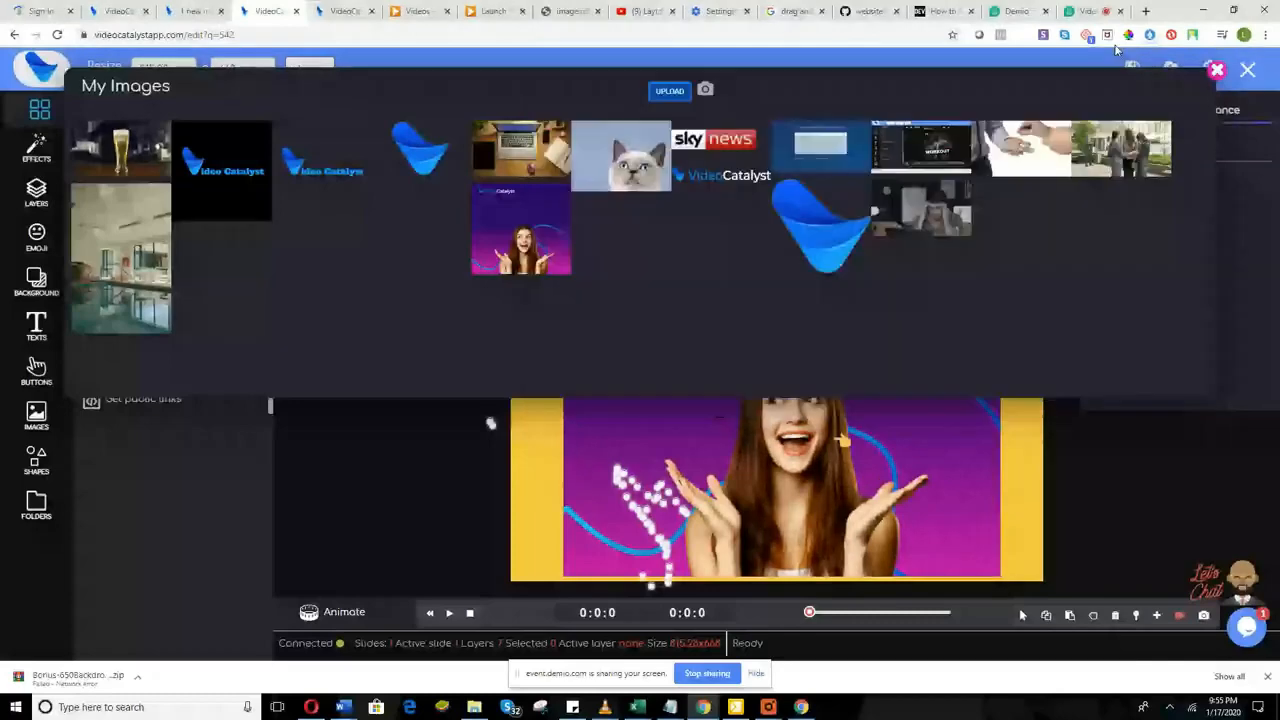
click(1087, 11)
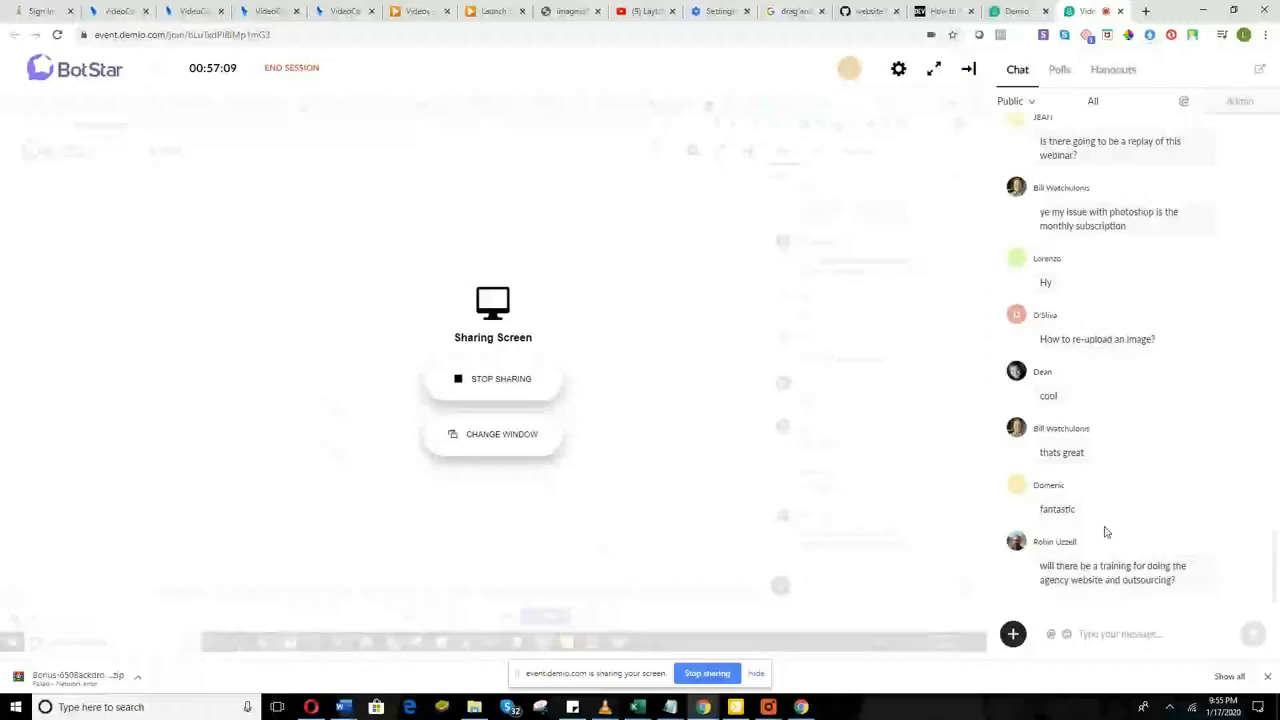
click(1118, 633)
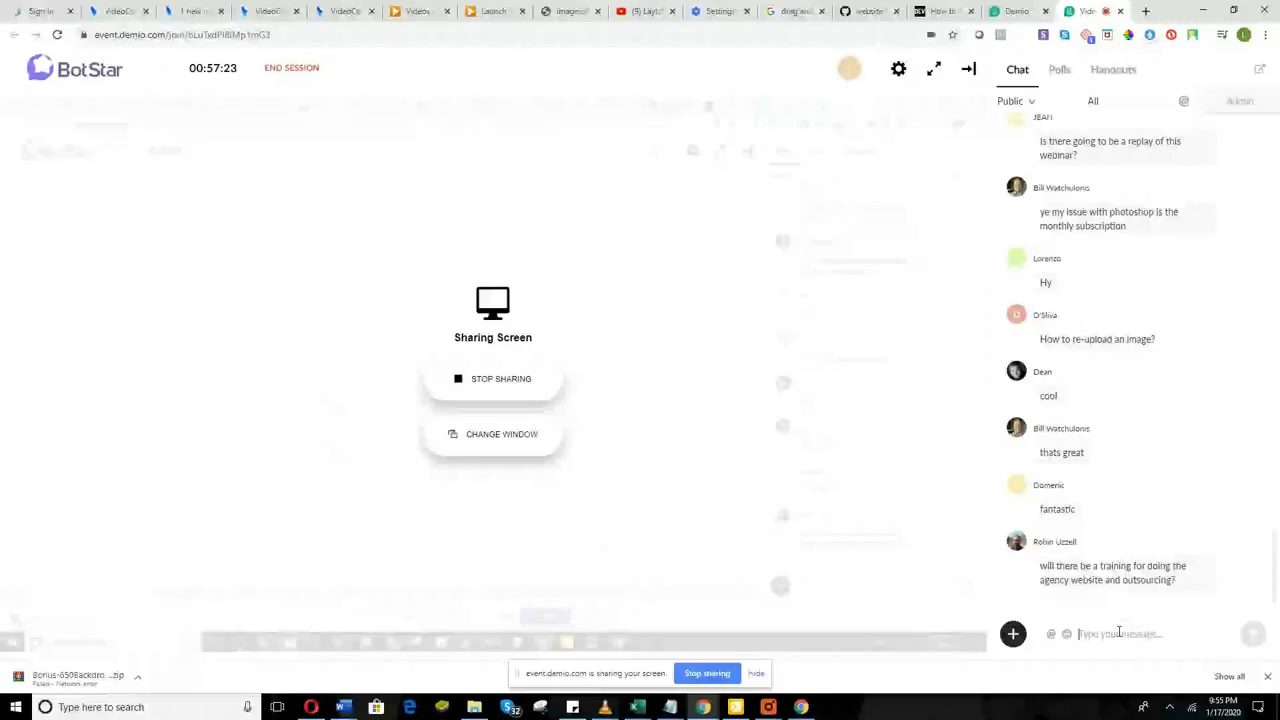
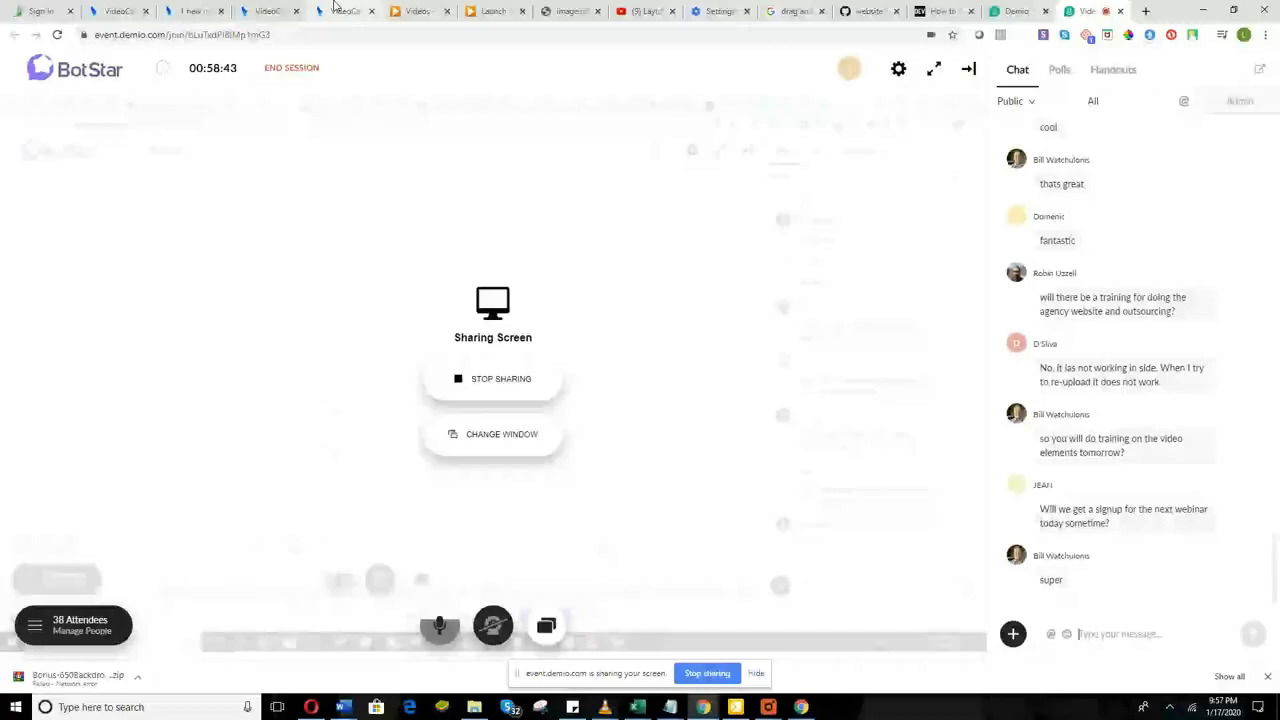
Step: Back in the editor, centre the Training Bootcamp title block under the VideoCatalyst logo and show the animation timeline
click(276, 11)
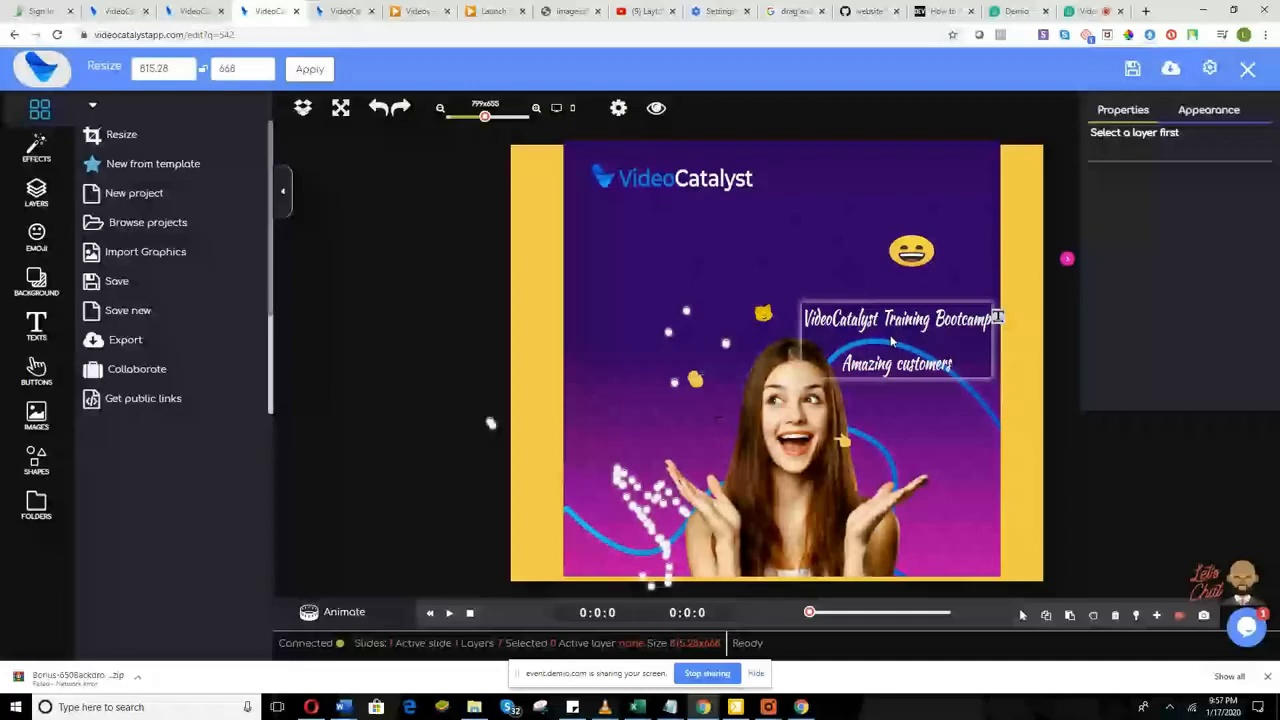
drag(893, 342, 706, 242)
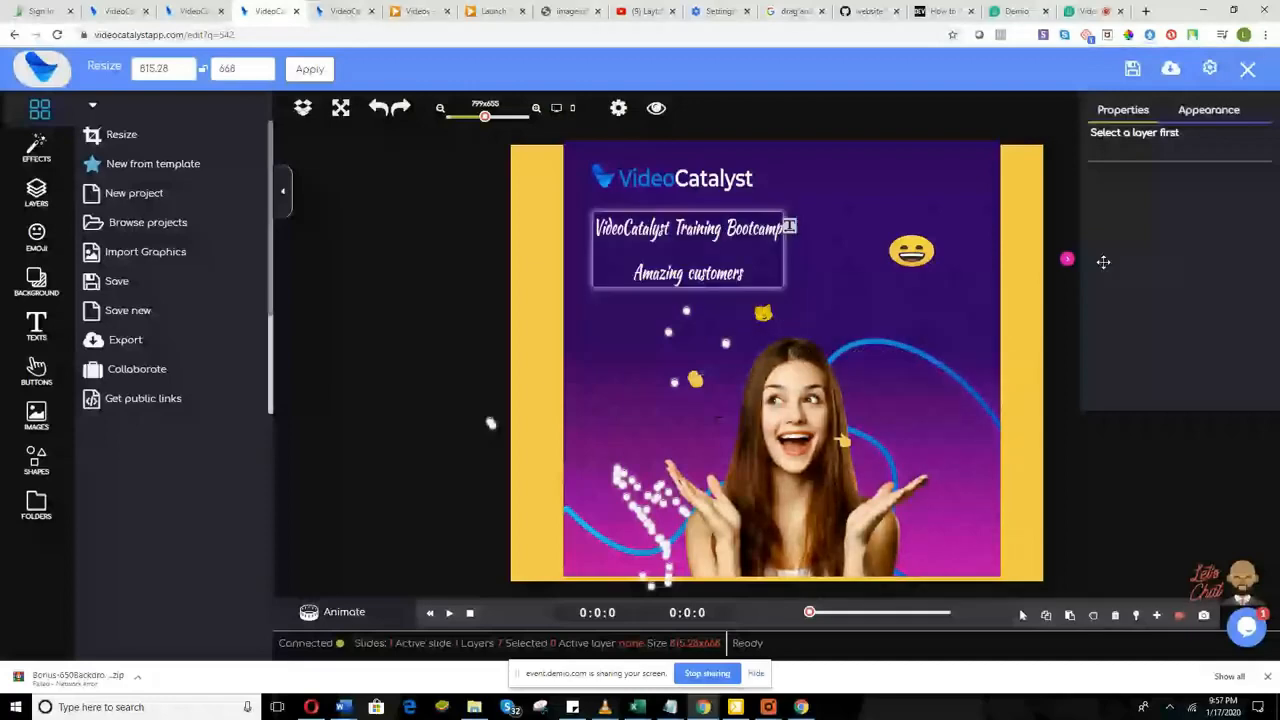
click(1068, 262)
drag(741, 253, 766, 255)
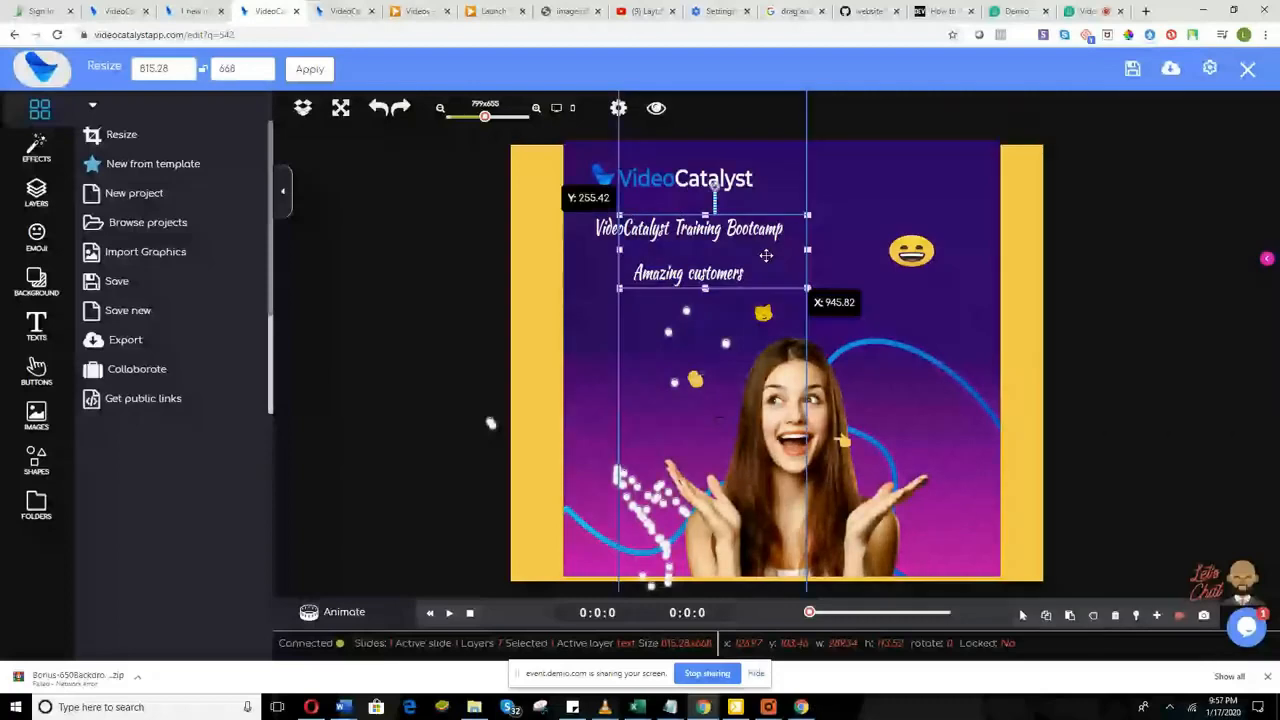
click(340, 612)
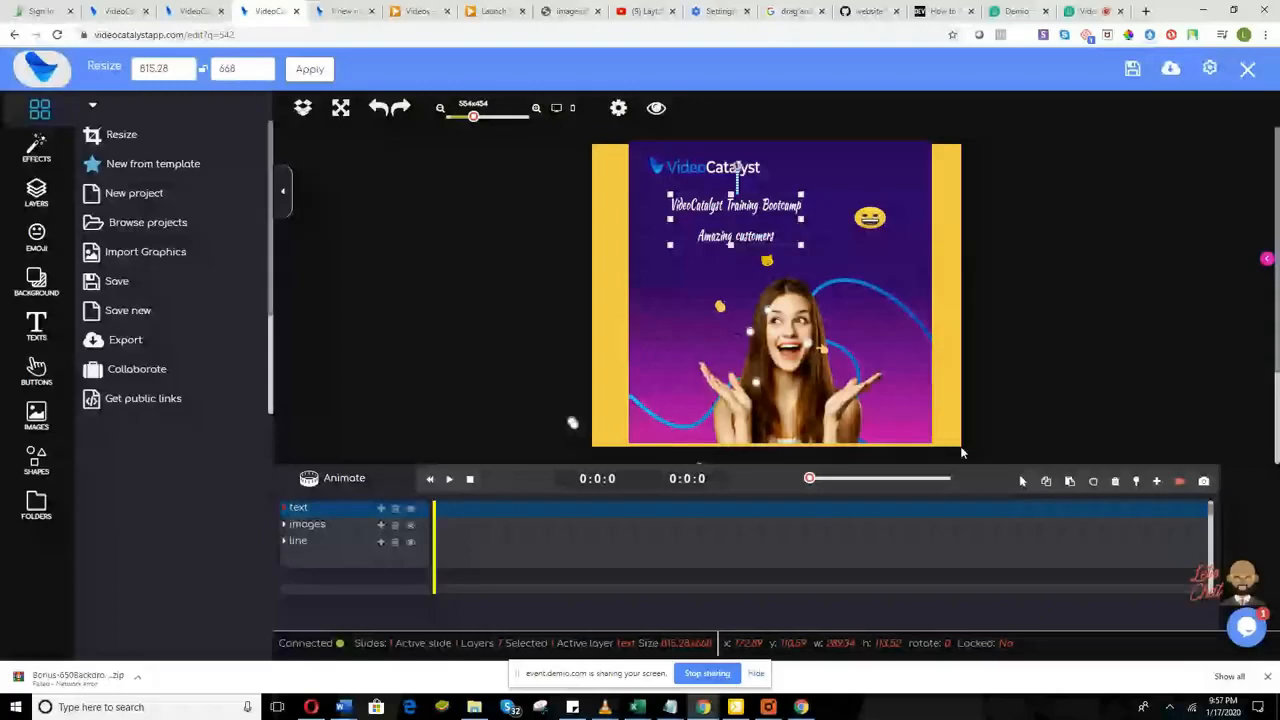
Step: Drag the background photo's bottom-right corner until the purple image covers the yellow side bars
drag(962, 437, 960, 447)
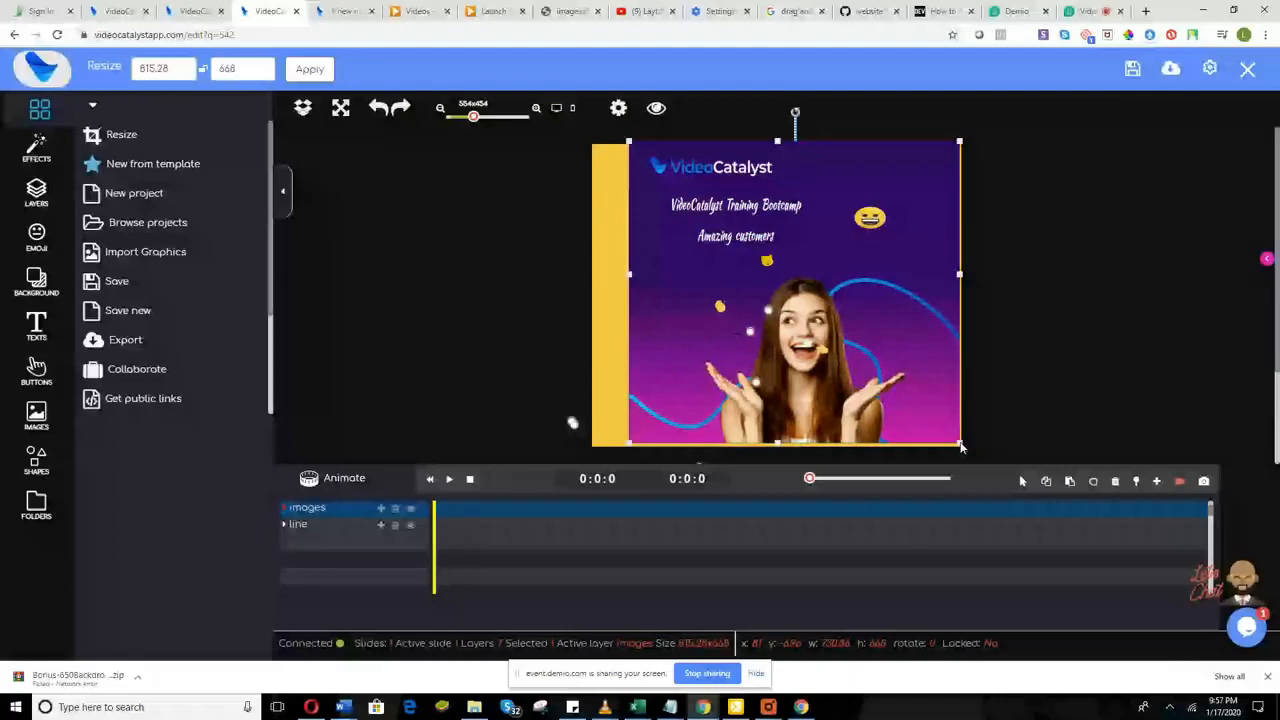
drag(960, 447, 965, 452)
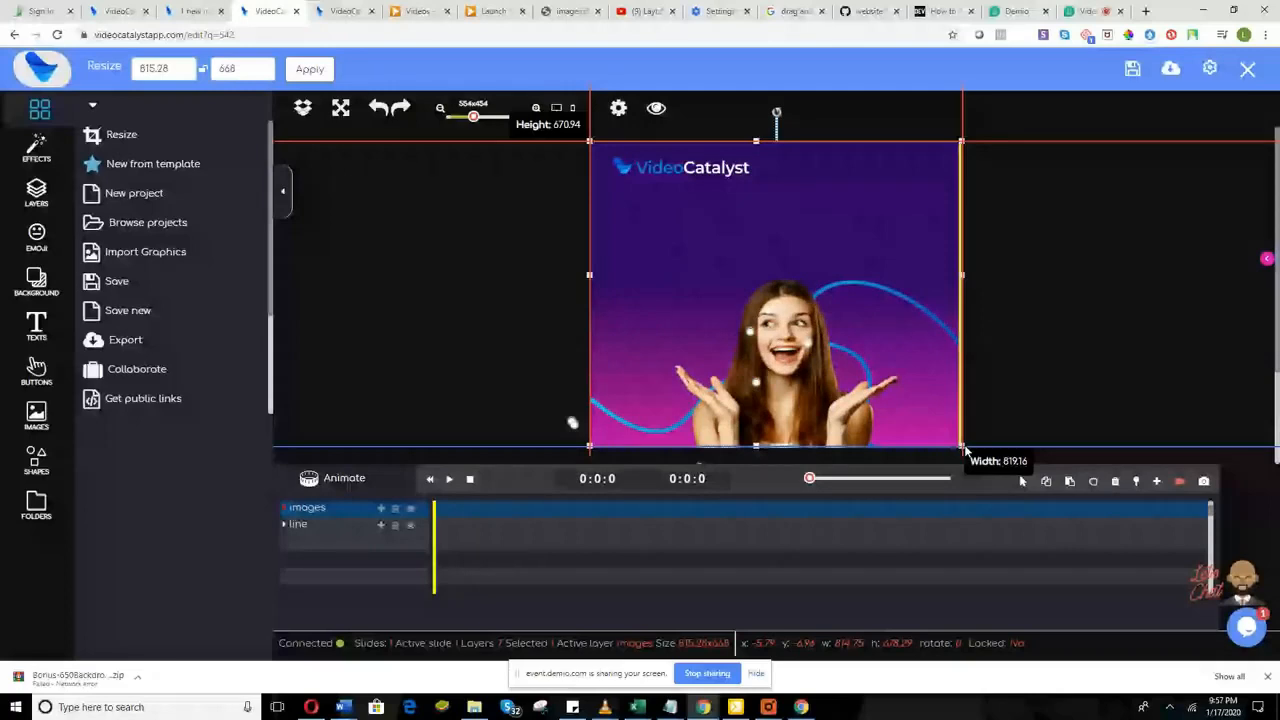
drag(965, 452, 966, 453)
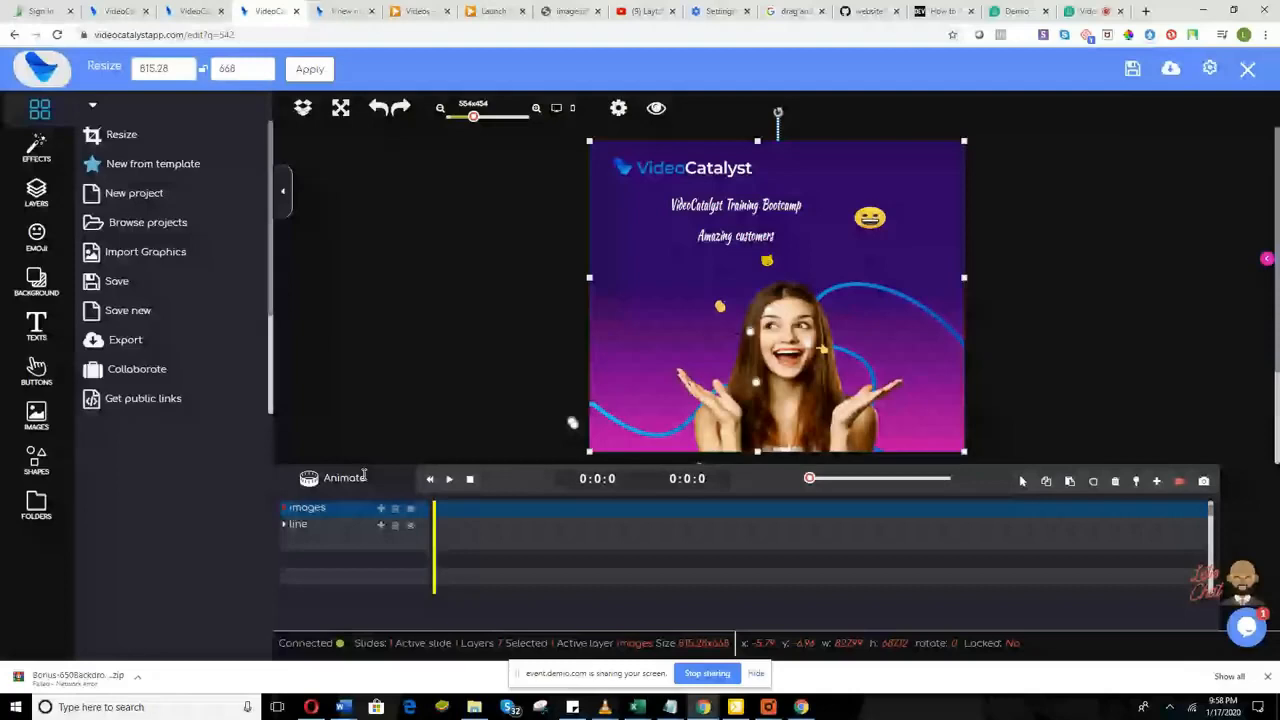
scroll(632, 562, up, 1)
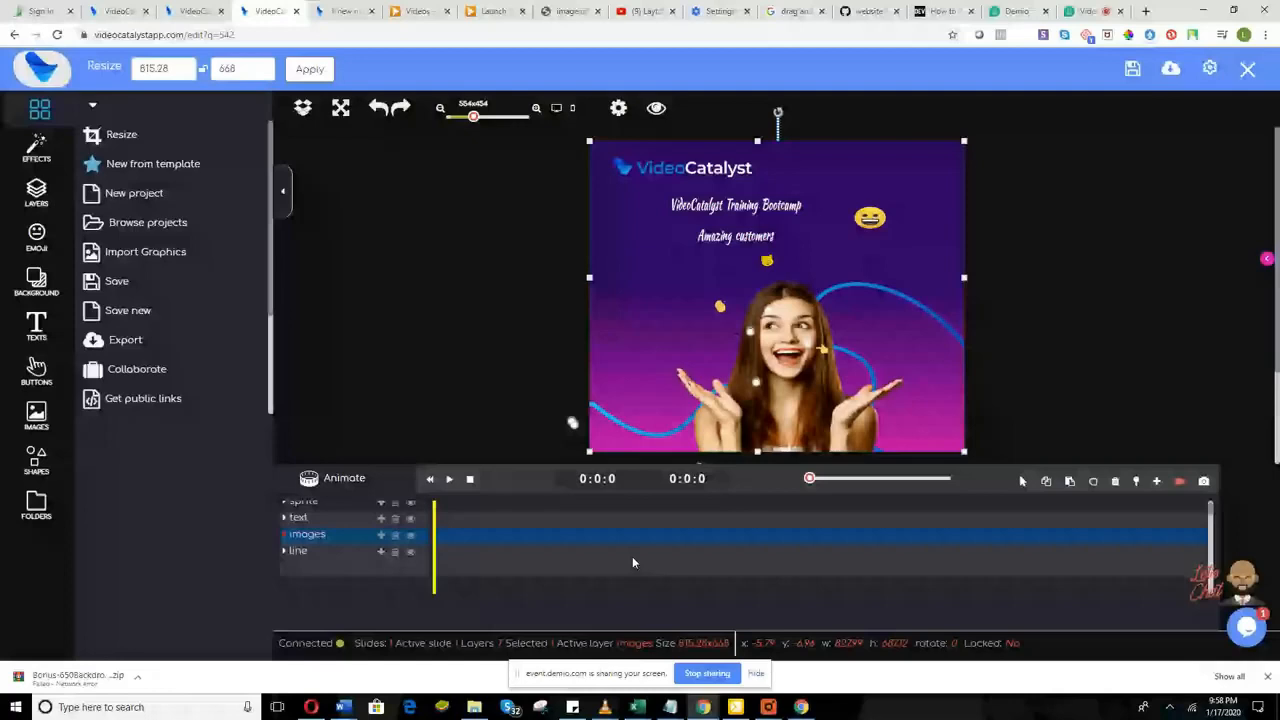
scroll(632, 562, up, 1)
scroll(632, 562, up, 1)
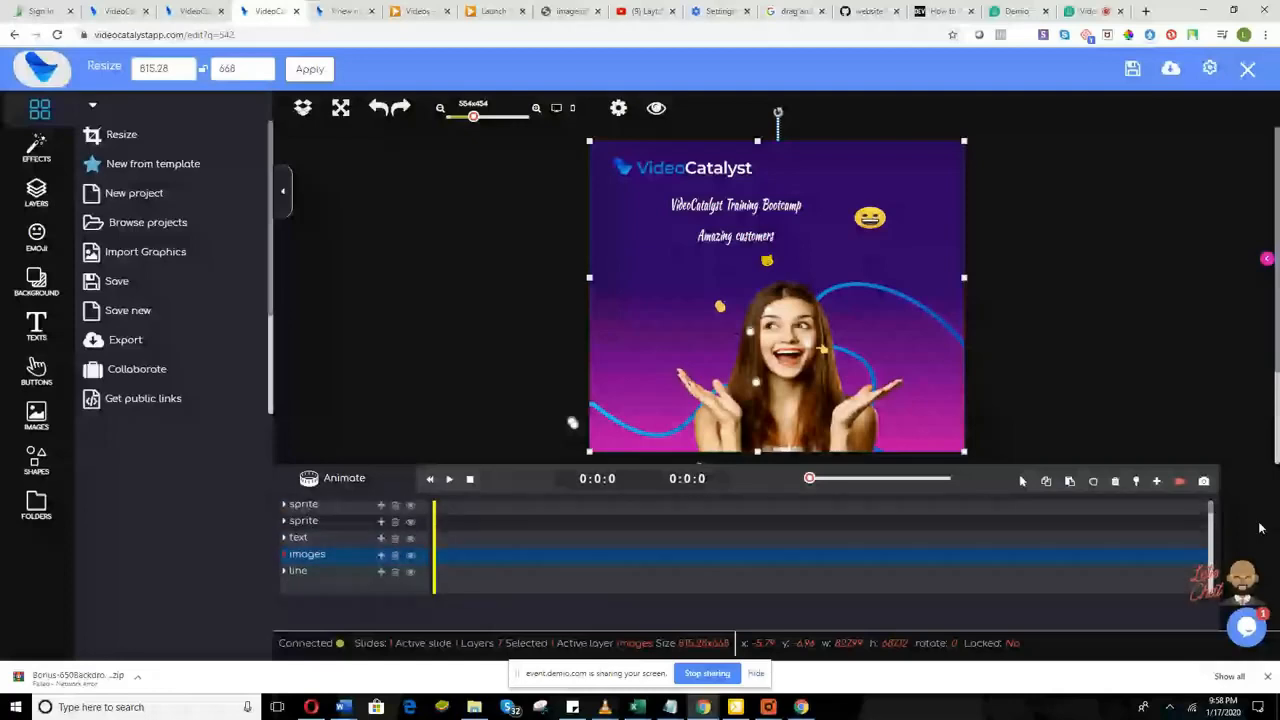
scroll(632, 562, up, 2)
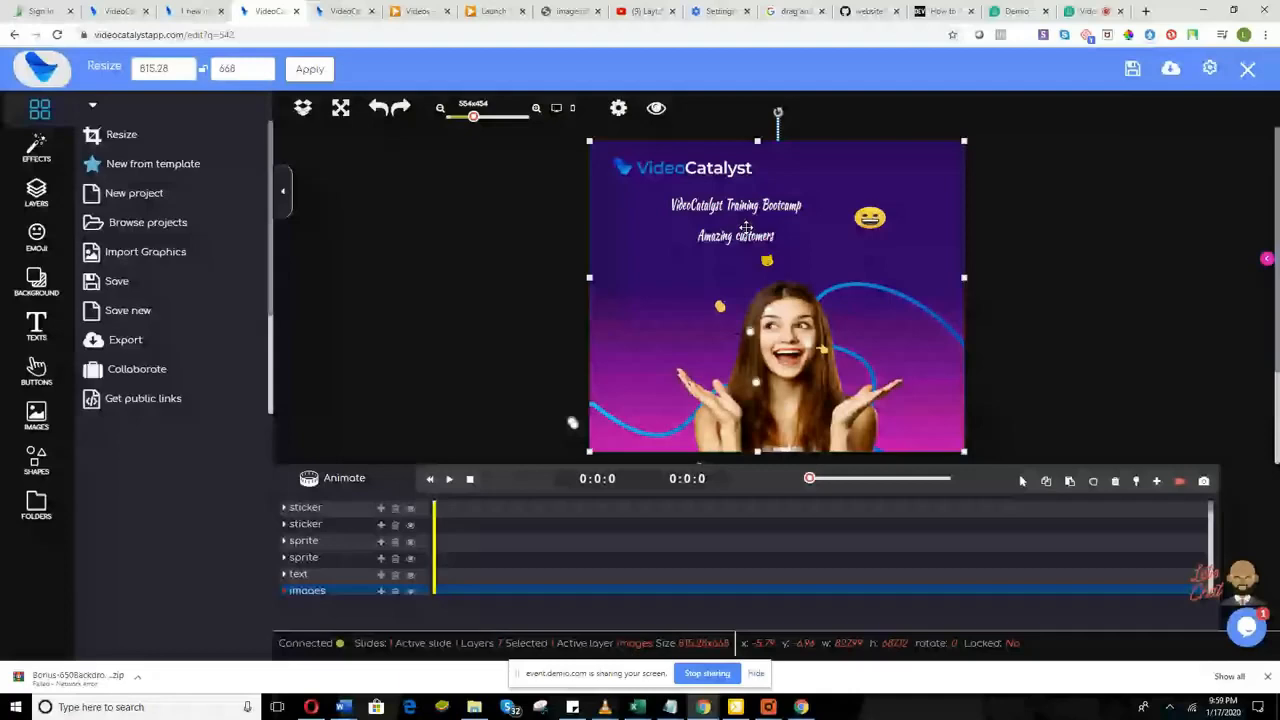
click(746, 228)
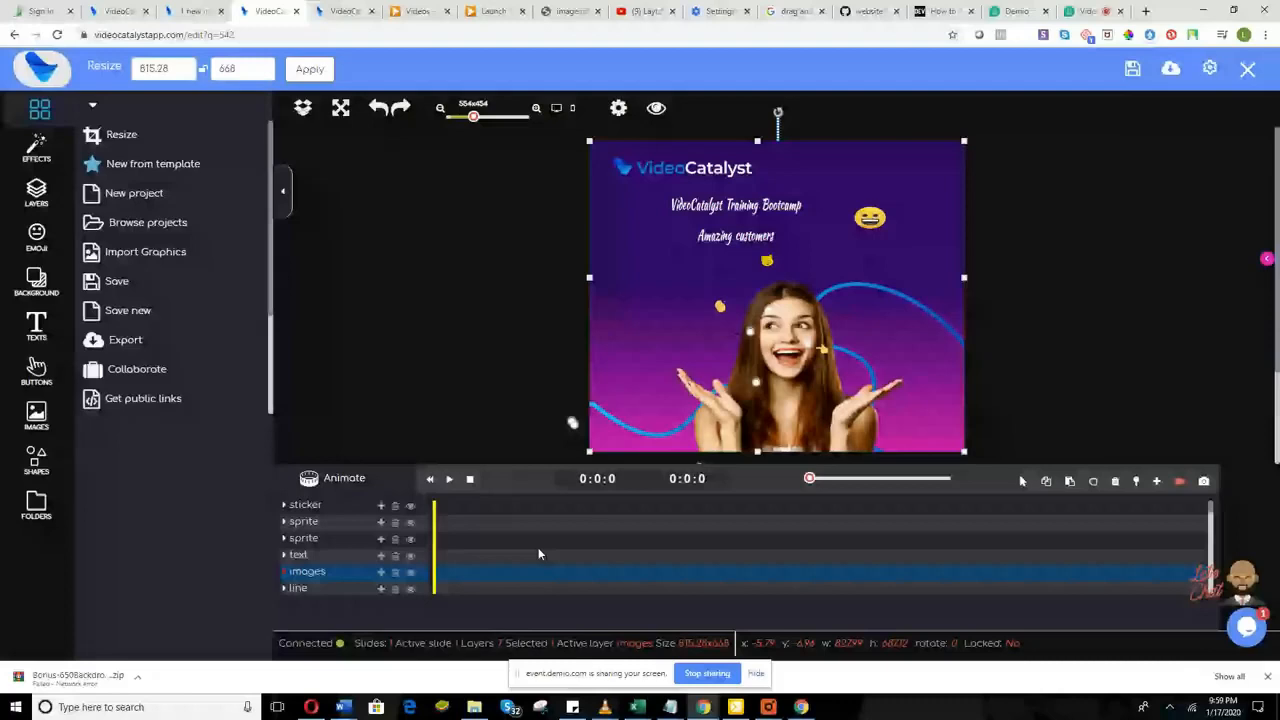
scroll(538, 553, up, 2)
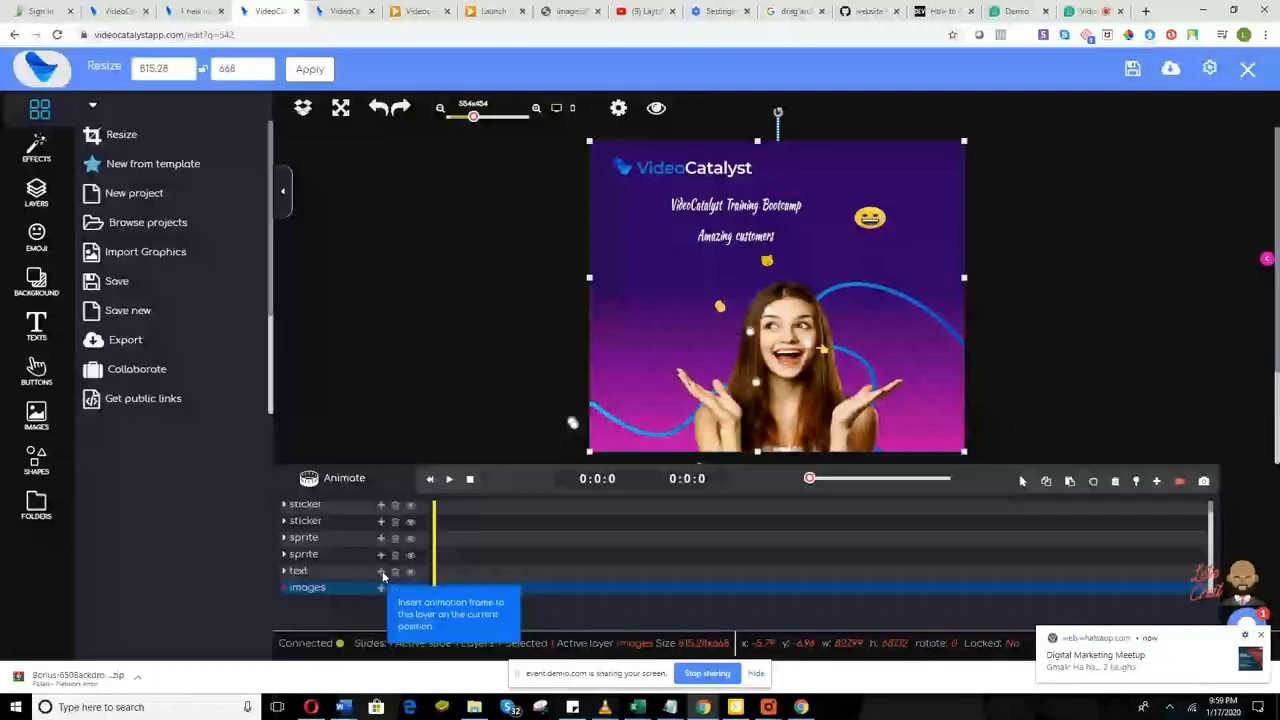
Step: Pick Typewriter from the text layer's animation list, making the title type in over 3 seconds
click(381, 572)
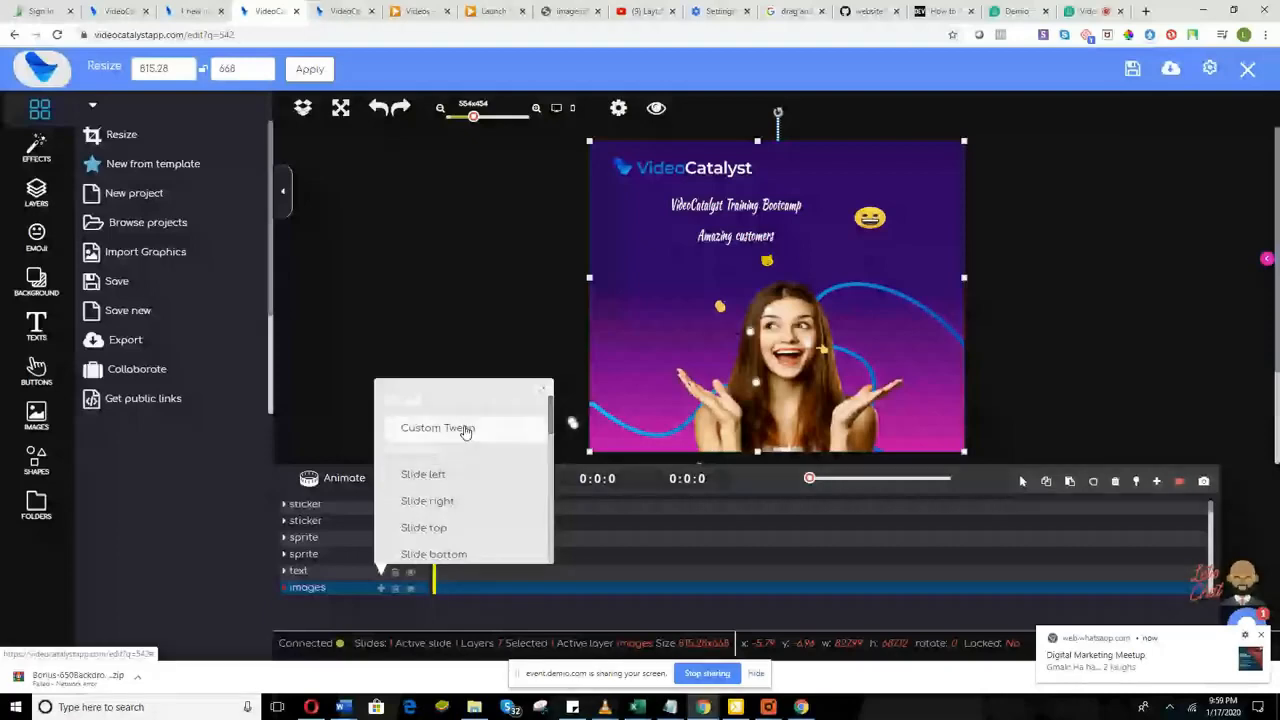
scroll(453, 525, down, 1)
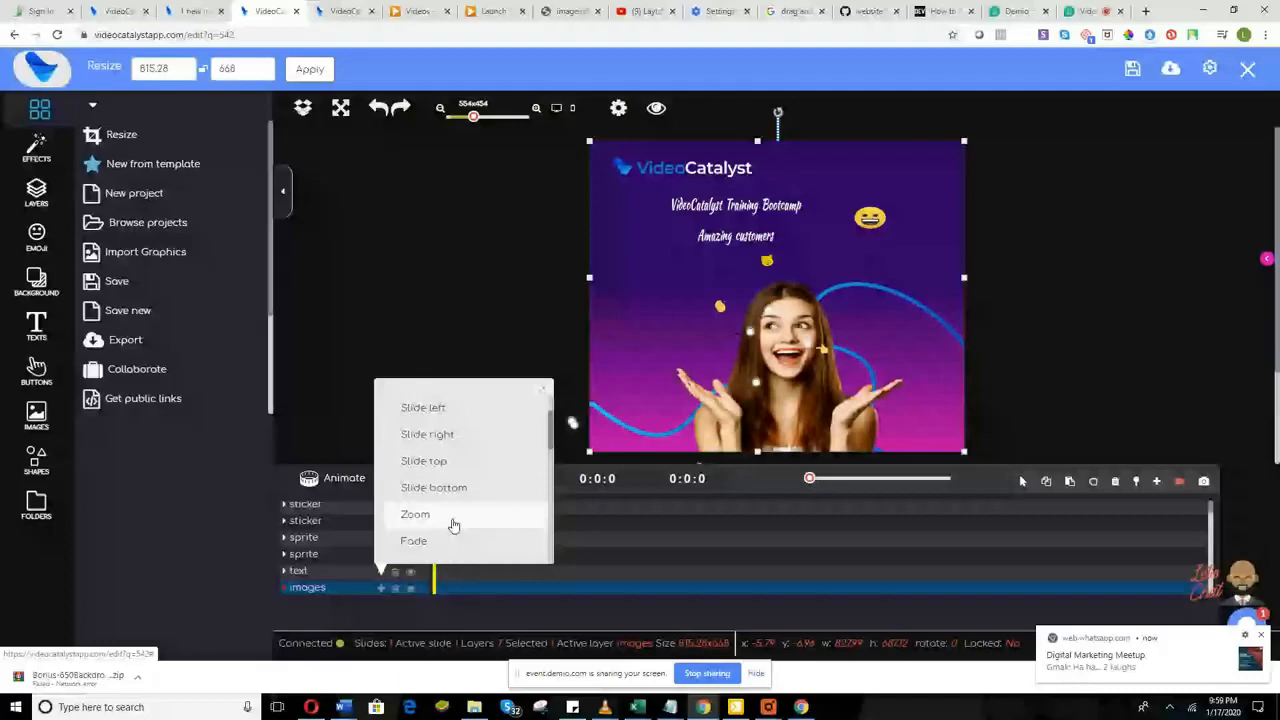
scroll(453, 525, down, 1)
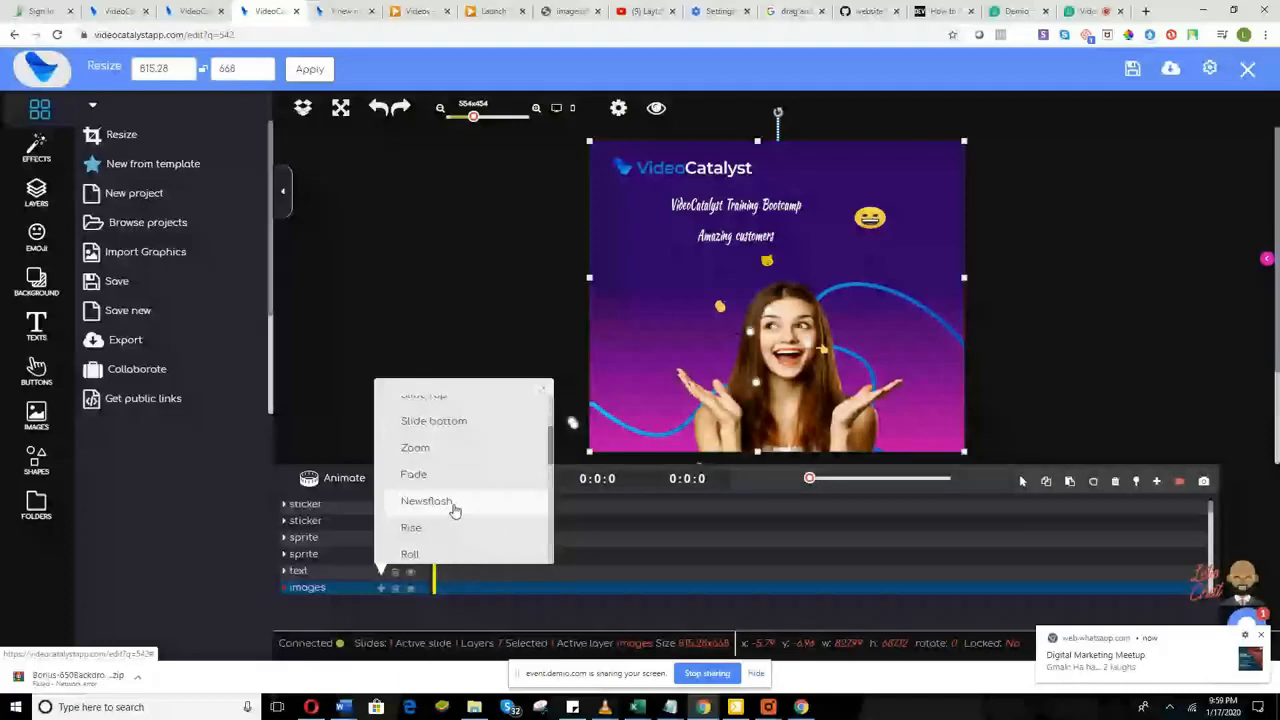
scroll(452, 514, down, 2)
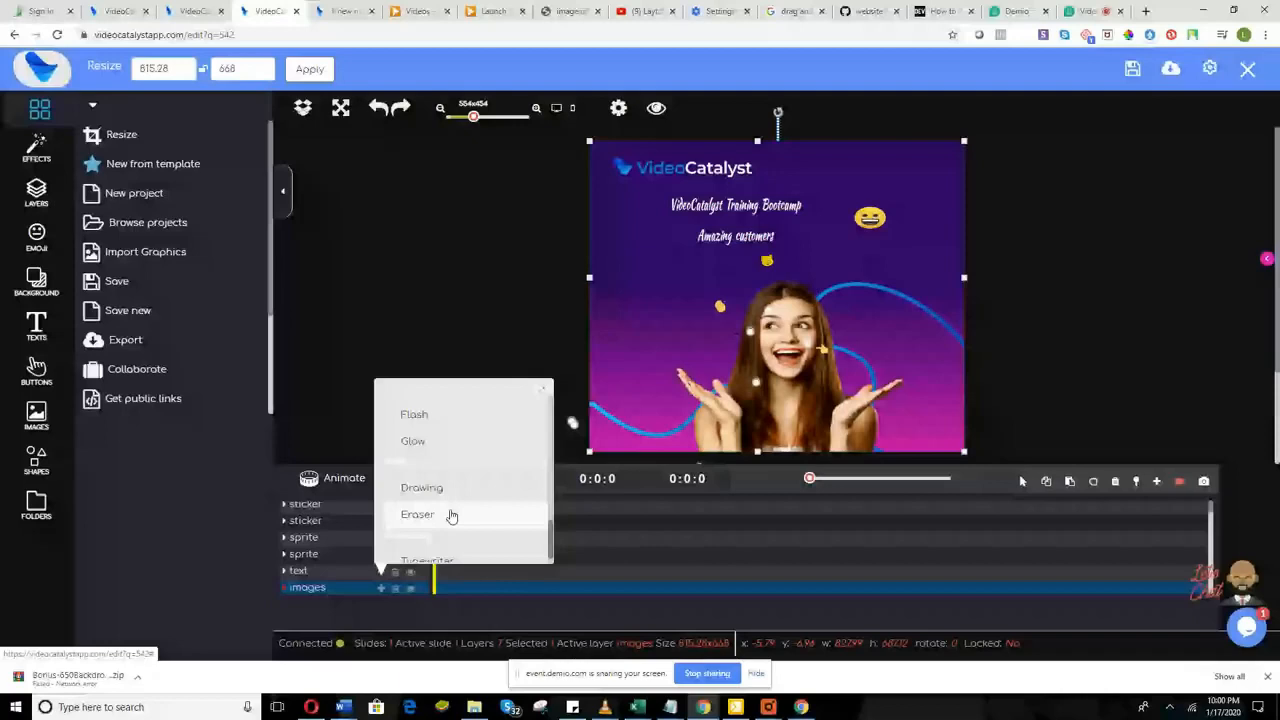
scroll(455, 525, down, 1)
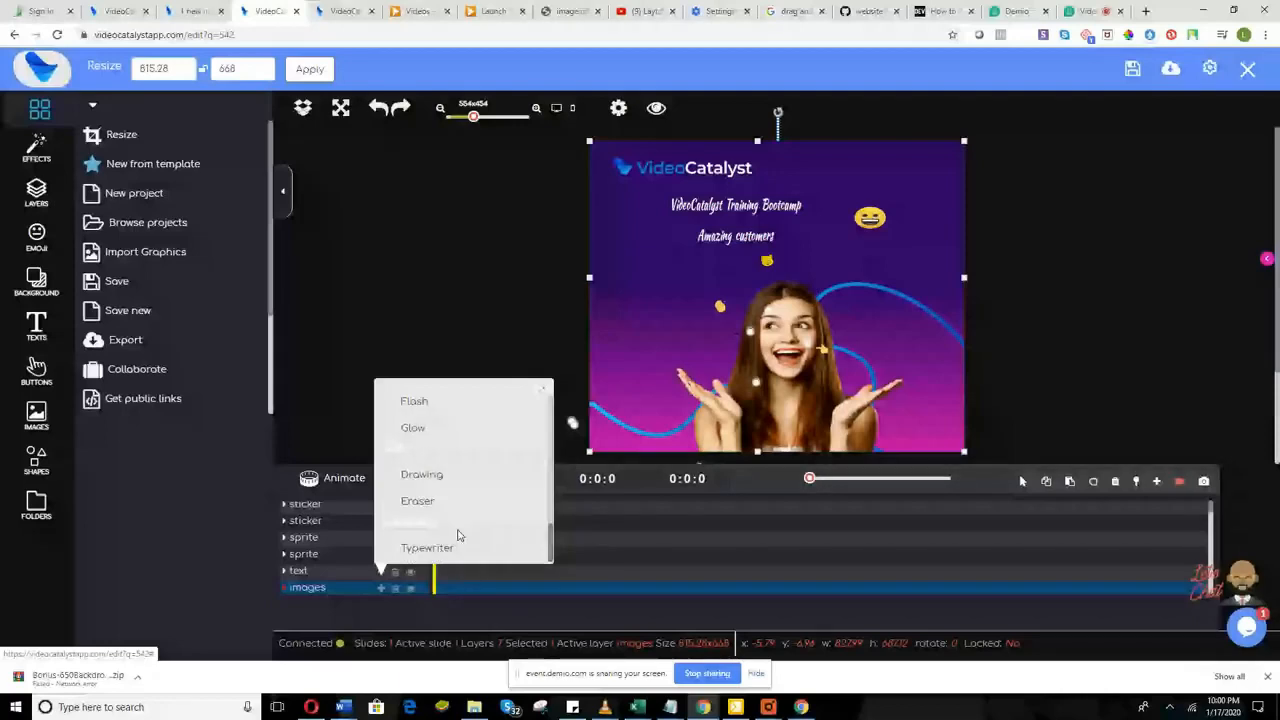
click(460, 545)
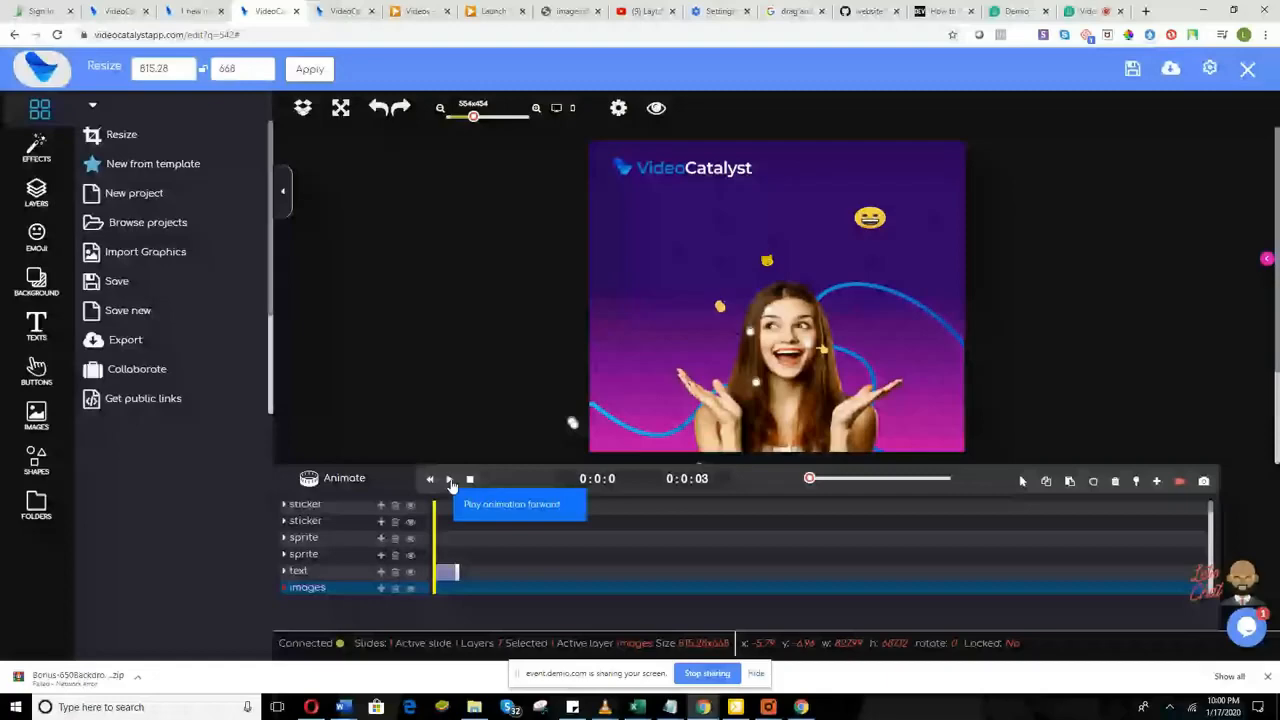
Step: Preview the Typewriter animation, rewind it, and start a new animation on the images layer
click(450, 481)
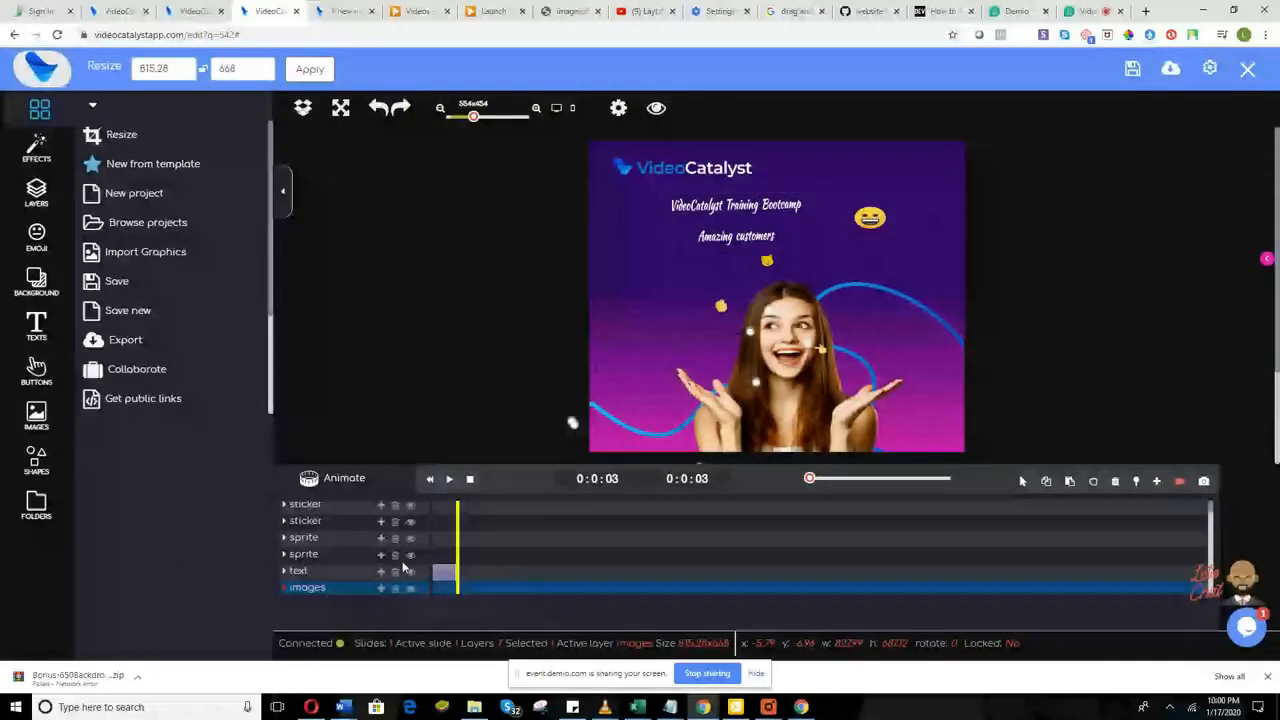
scroll(557, 558, down, 2)
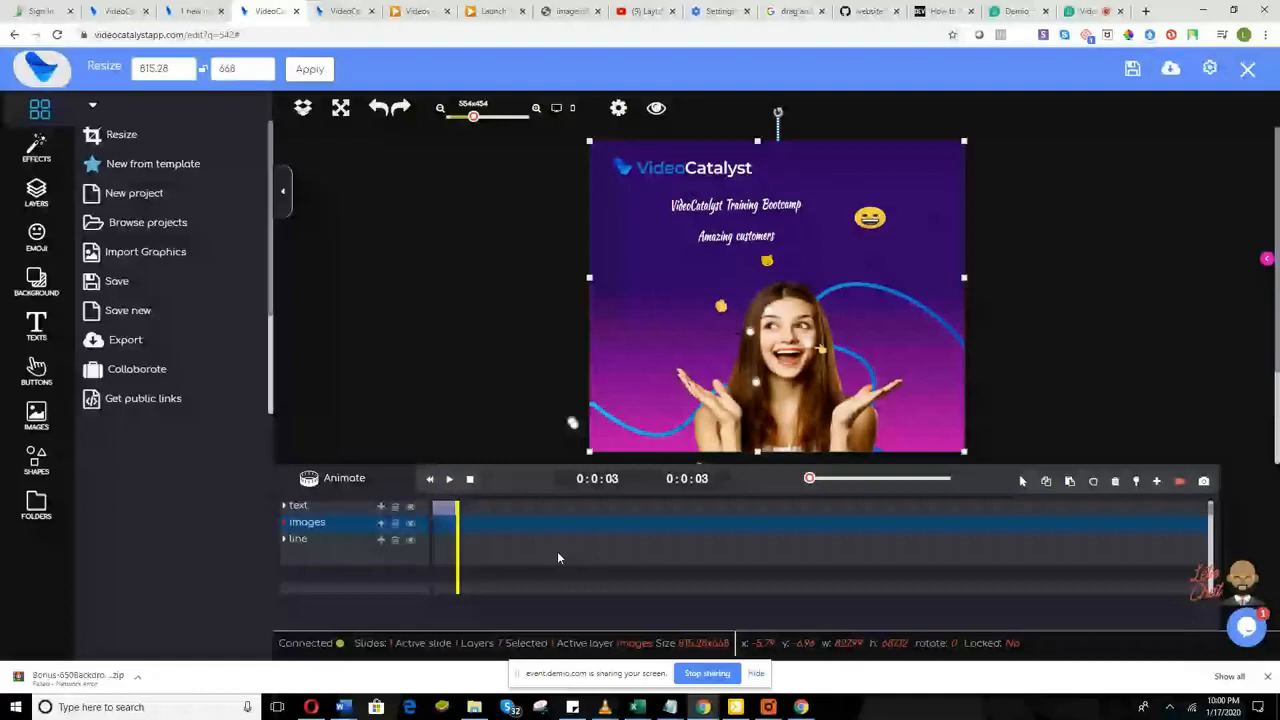
scroll(558, 557, up, 1)
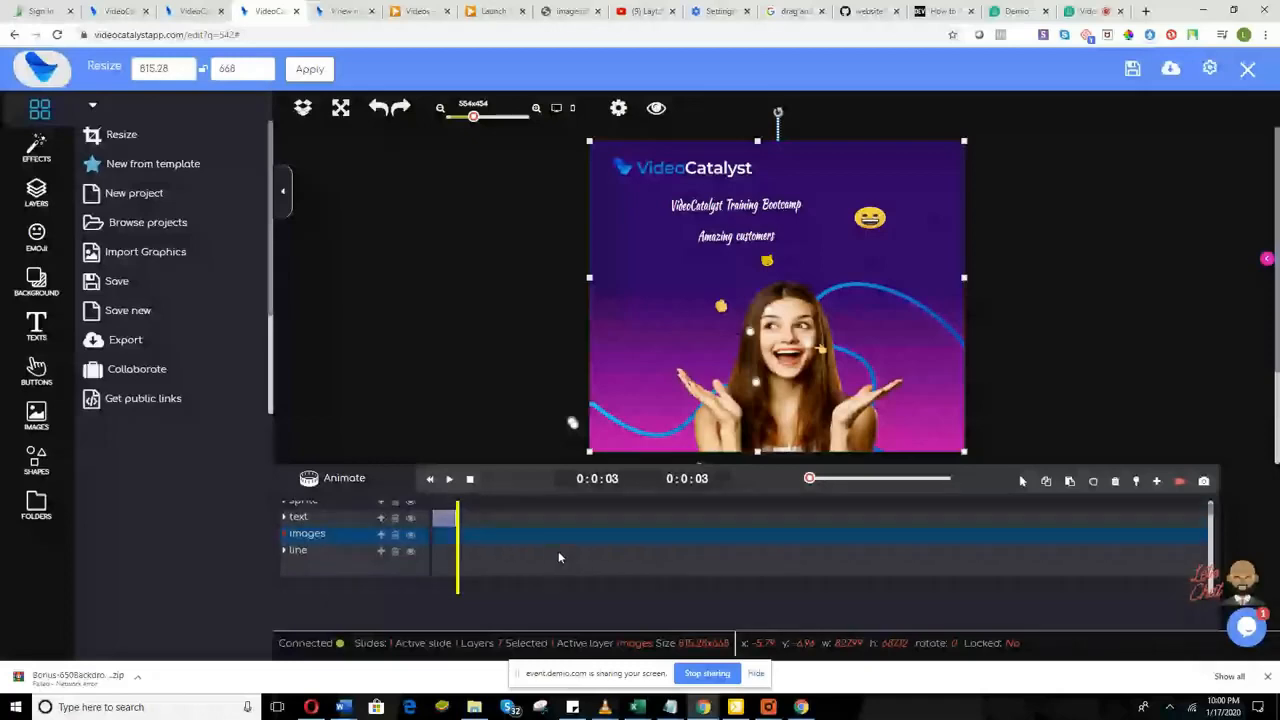
click(433, 551)
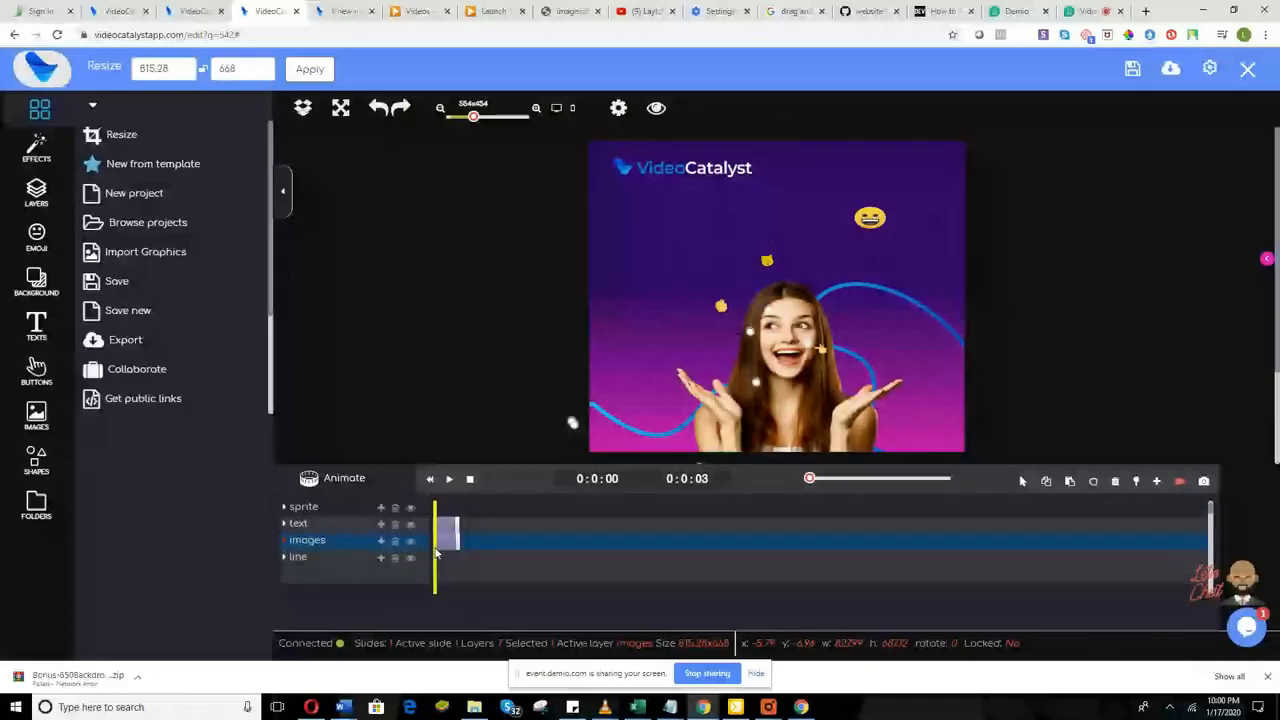
click(381, 541)
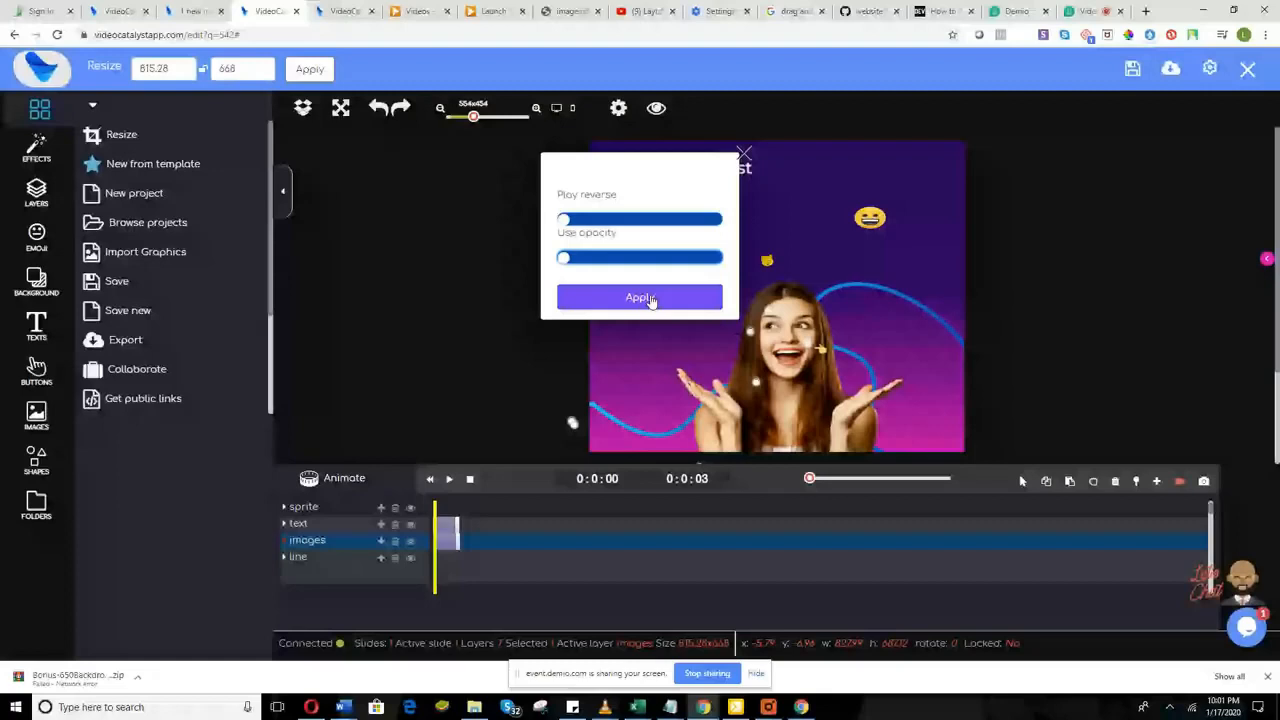
Step: Apply the images-layer animation, play it back, and select the images layer's animation frames
click(641, 298)
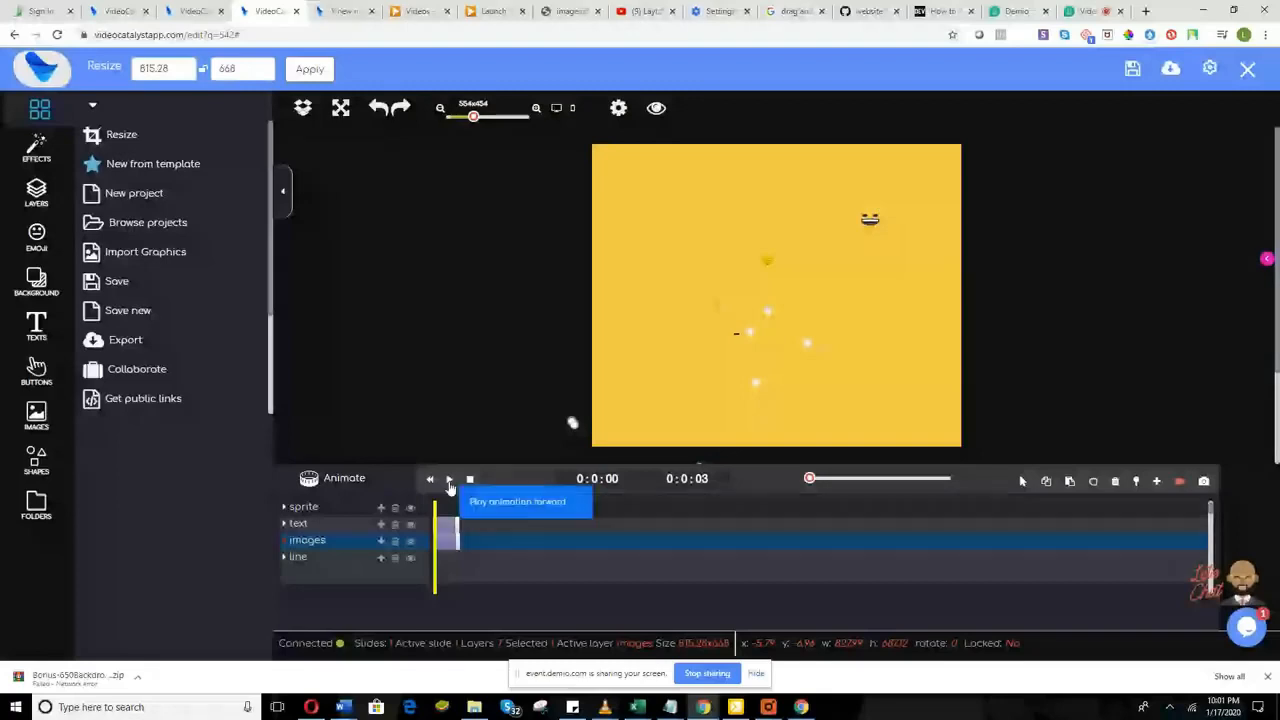
click(449, 480)
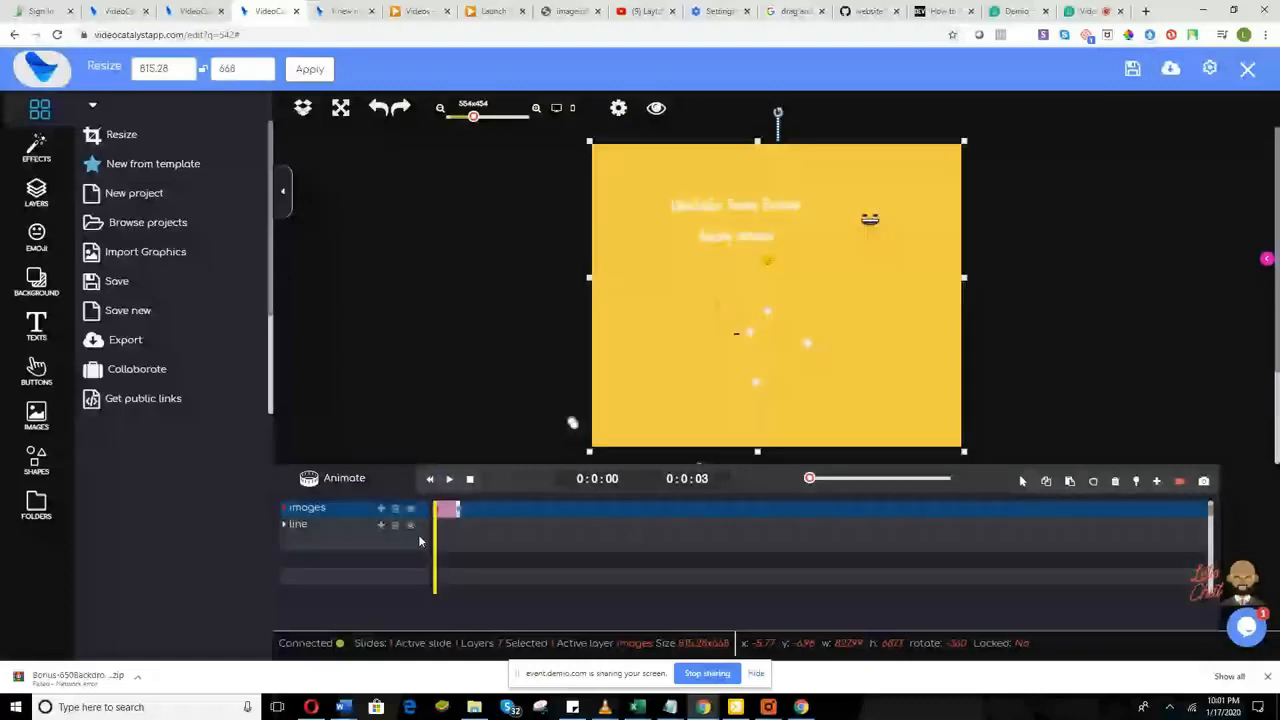
scroll(337, 540, up, 1)
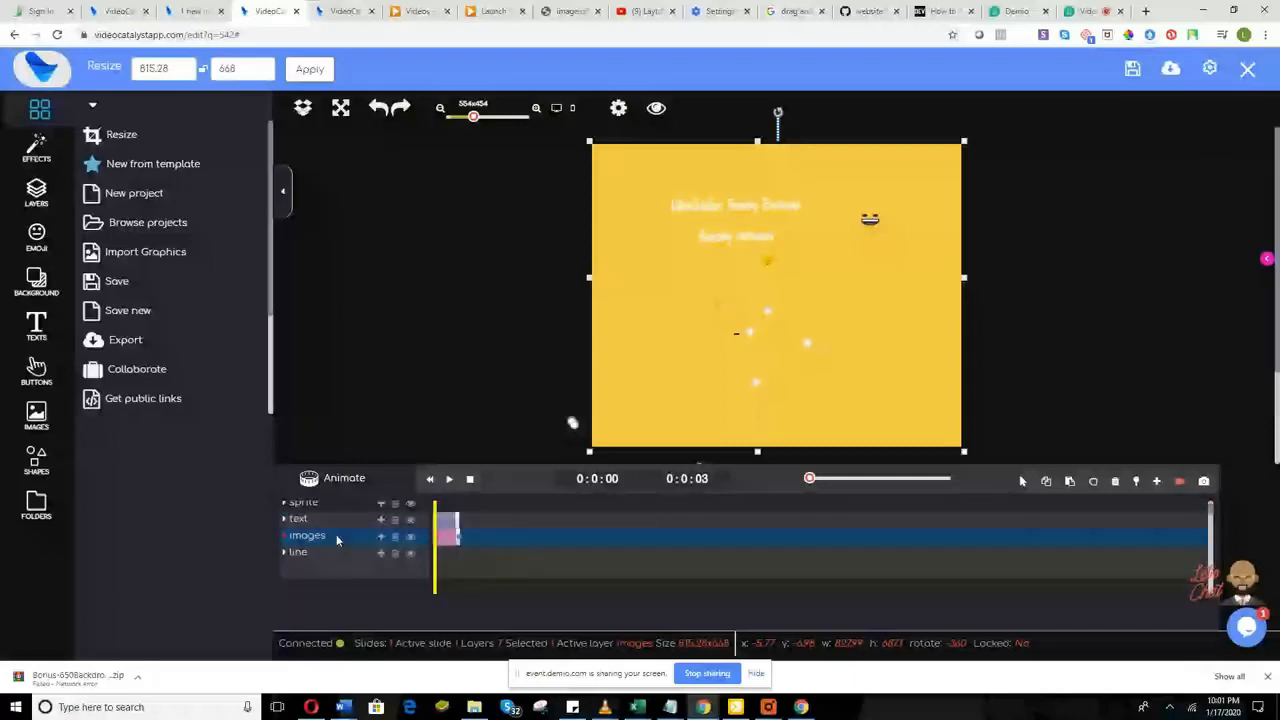
click(396, 541)
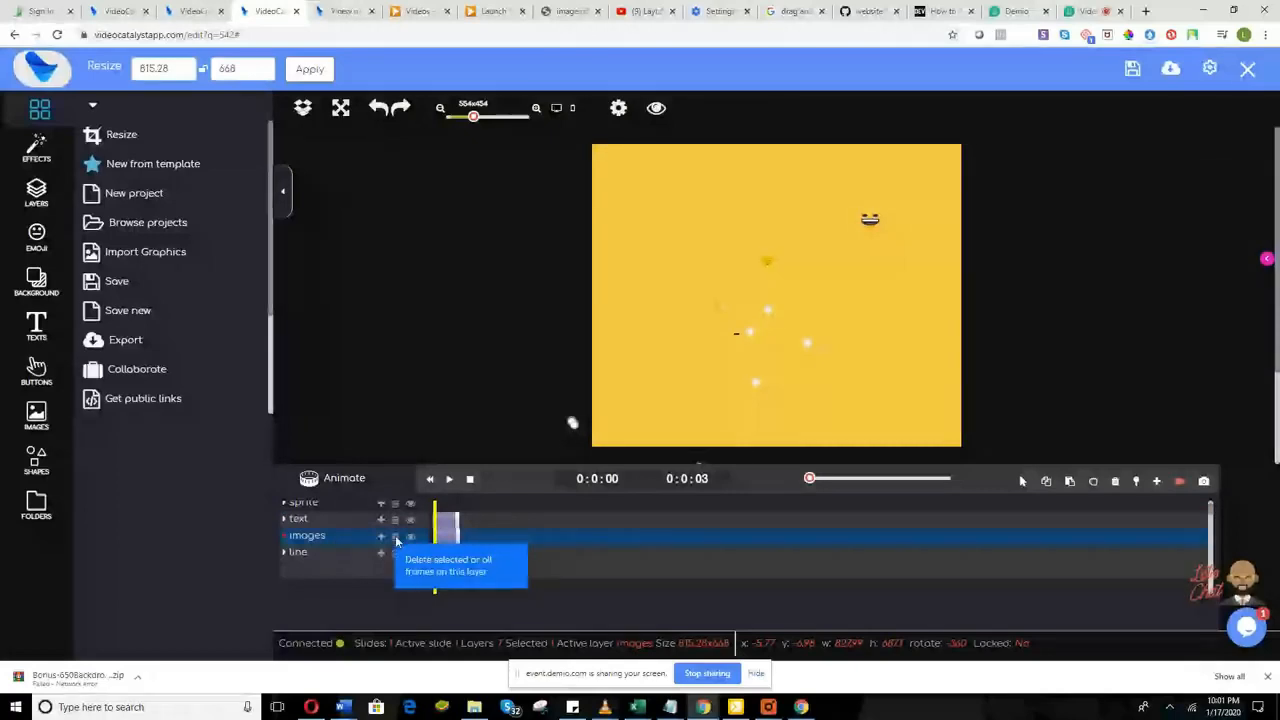
Step: Delete the existing animation frames from the images and text layers
click(397, 540)
scroll(461, 554, up, 1)
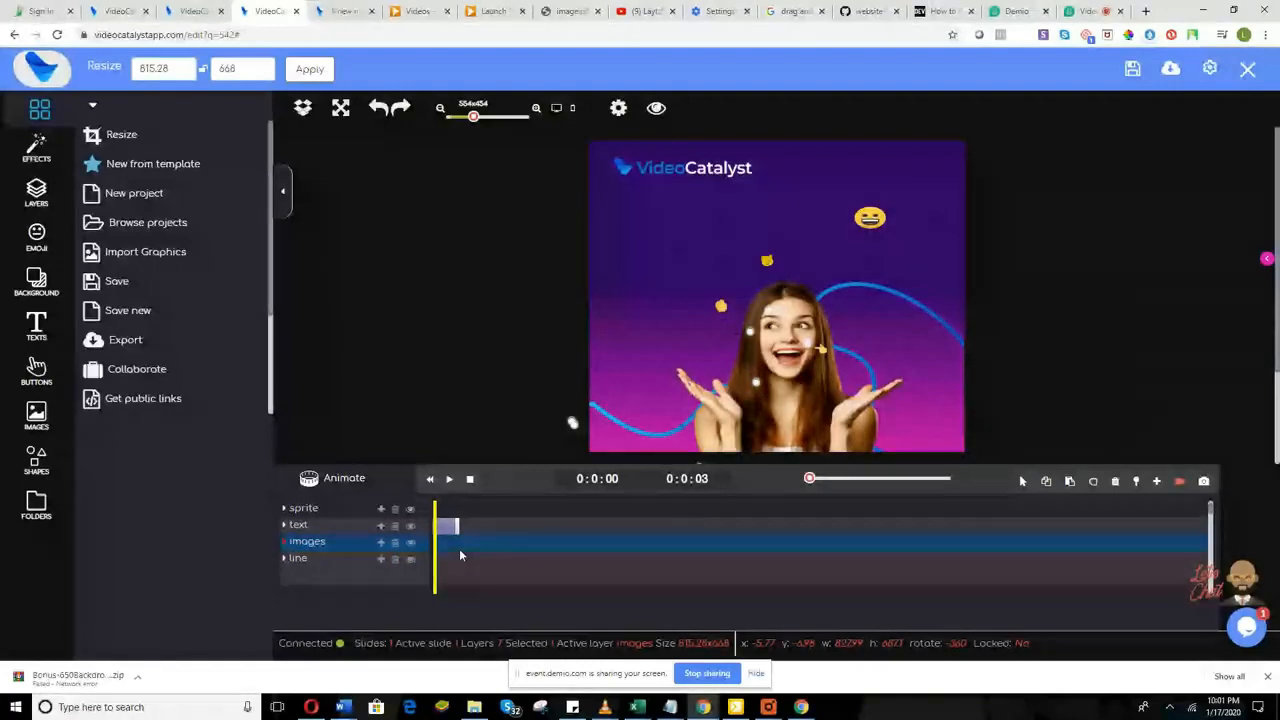
click(397, 529)
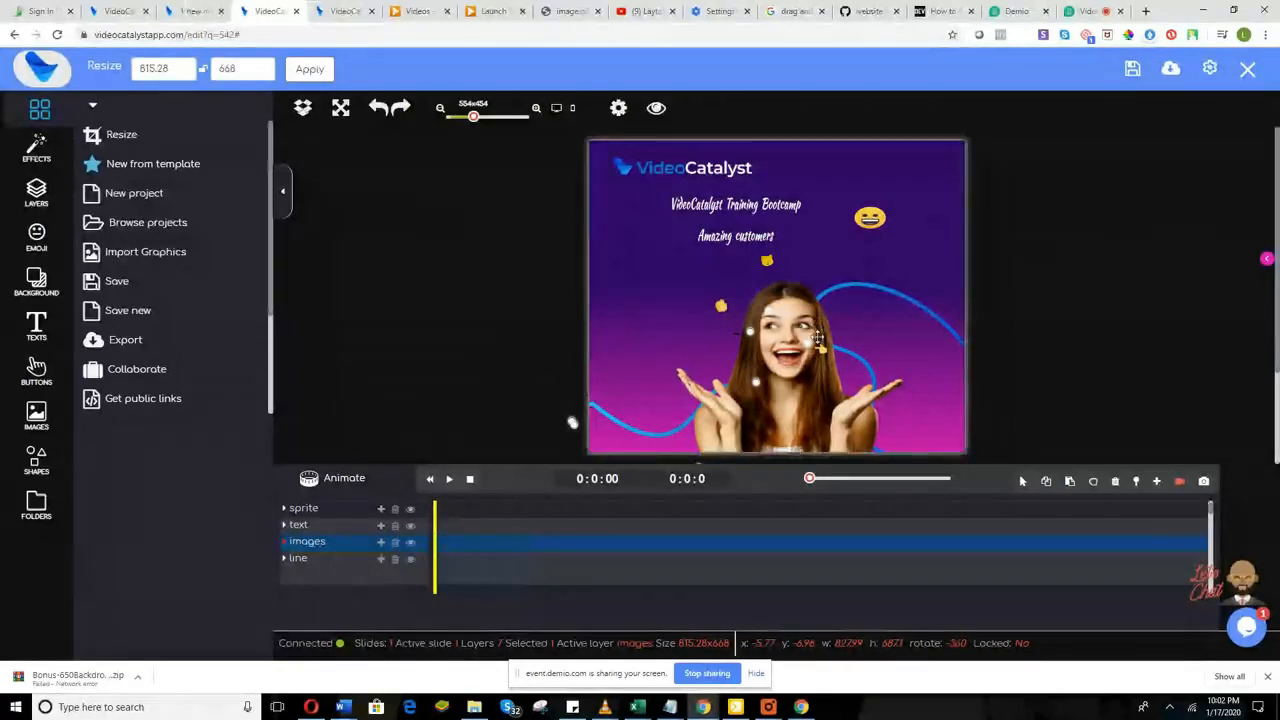
Step: Give the images layer a new preset animation such as Zoom
click(381, 546)
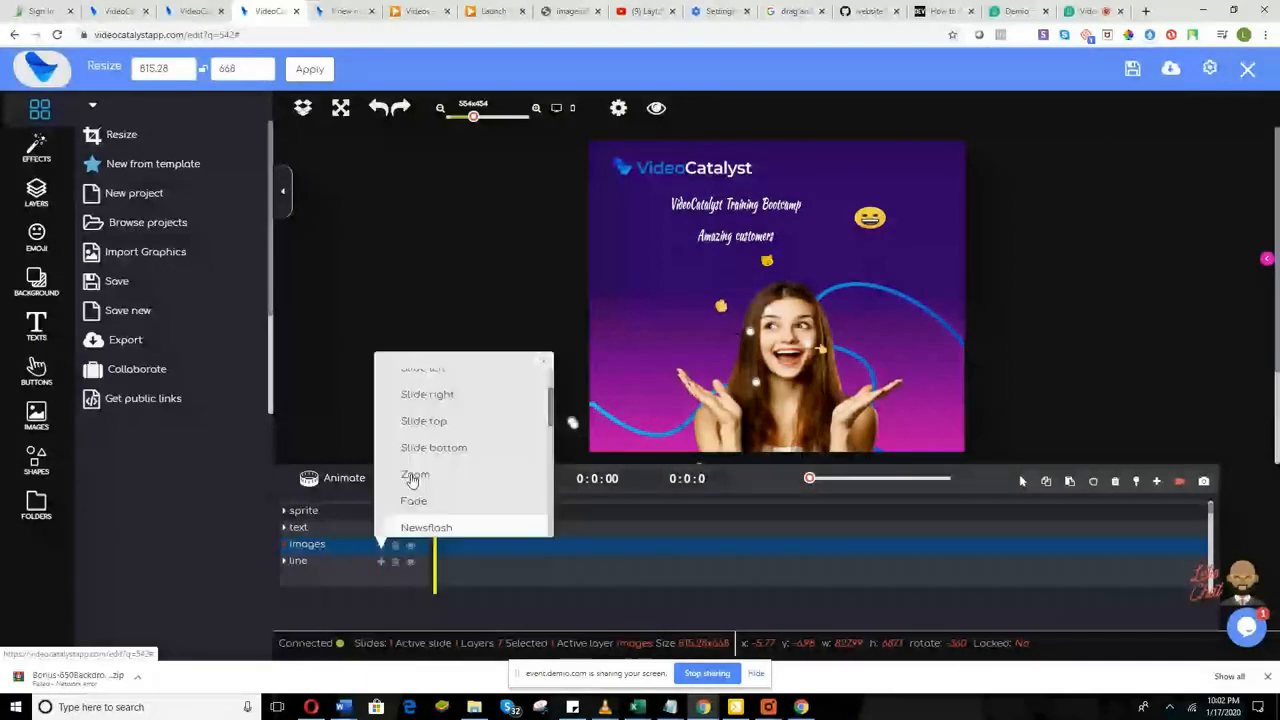
click(413, 478)
scroll(443, 457, down, 3)
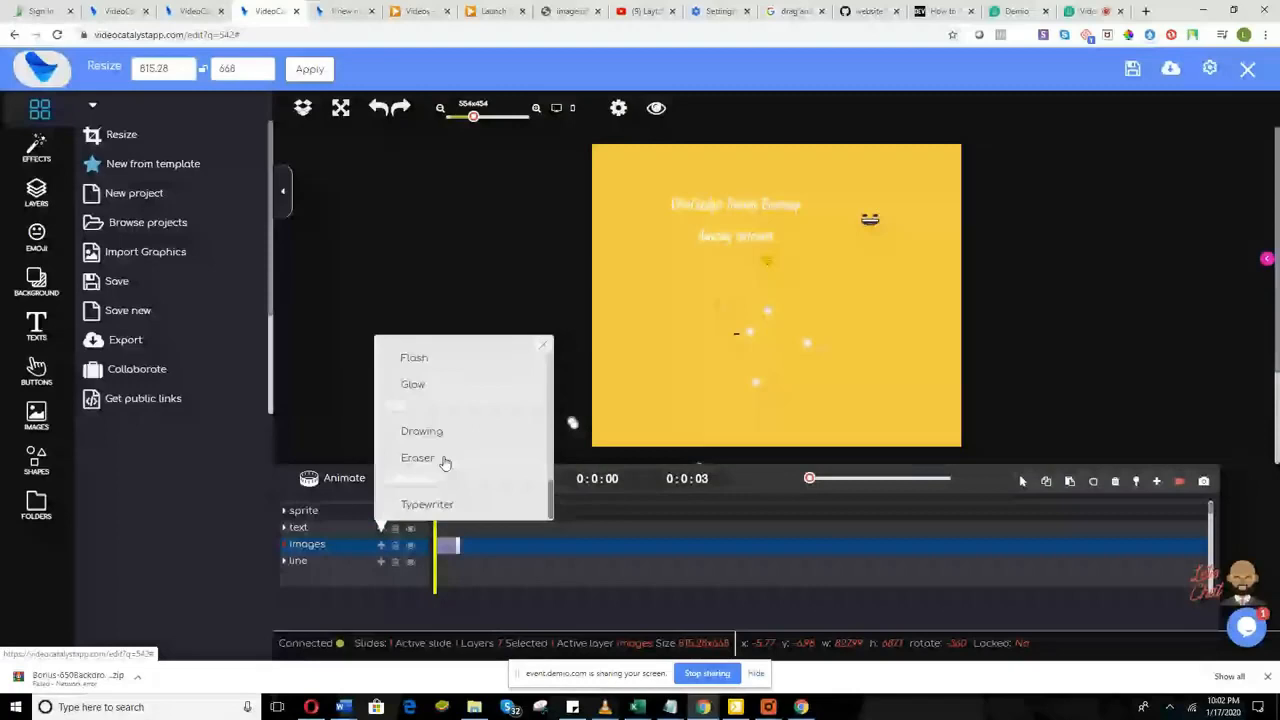
scroll(445, 462, up, 5)
click(443, 461)
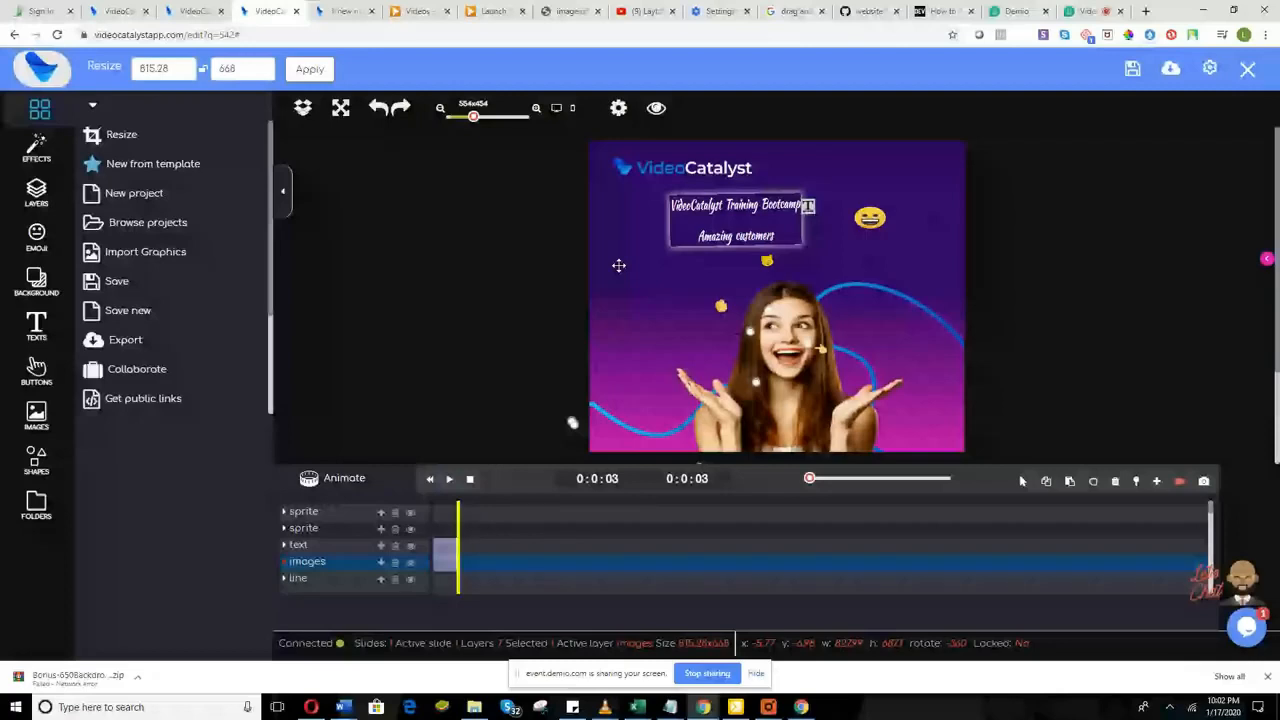
Step: Enlarge the laughing emoji and apply a Slide right animation to it
click(869, 218)
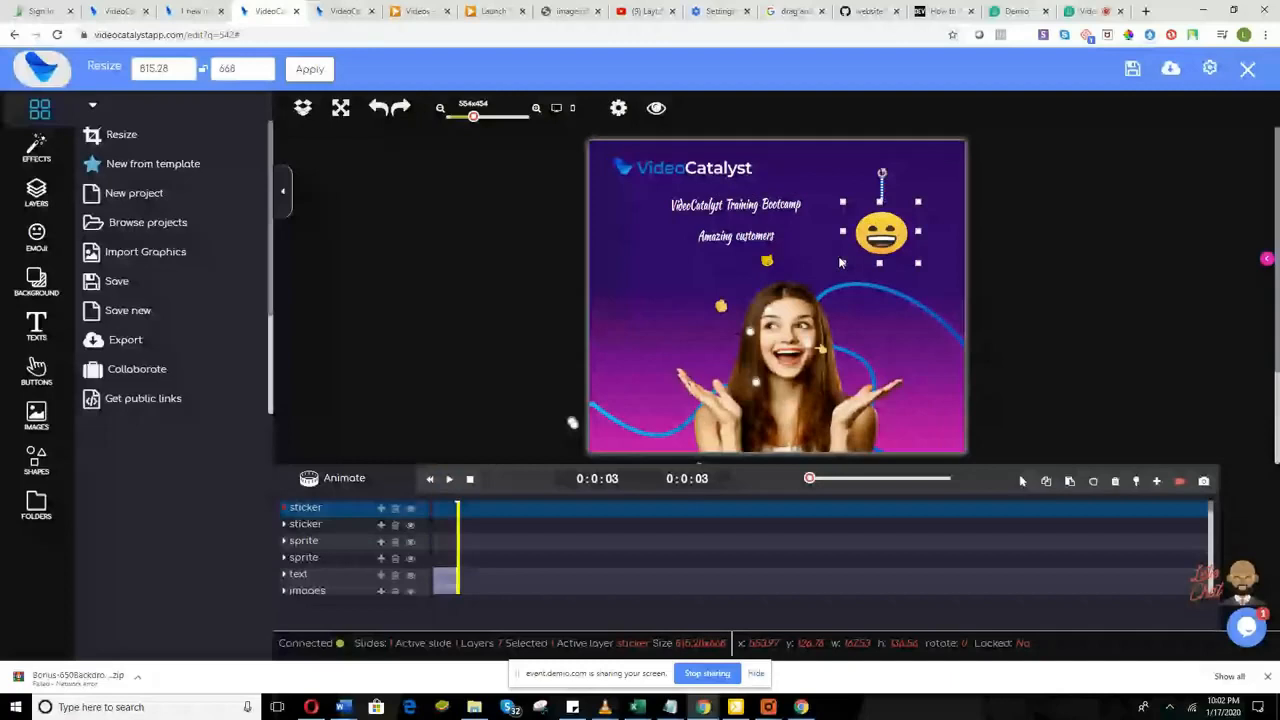
drag(840, 263, 828, 266)
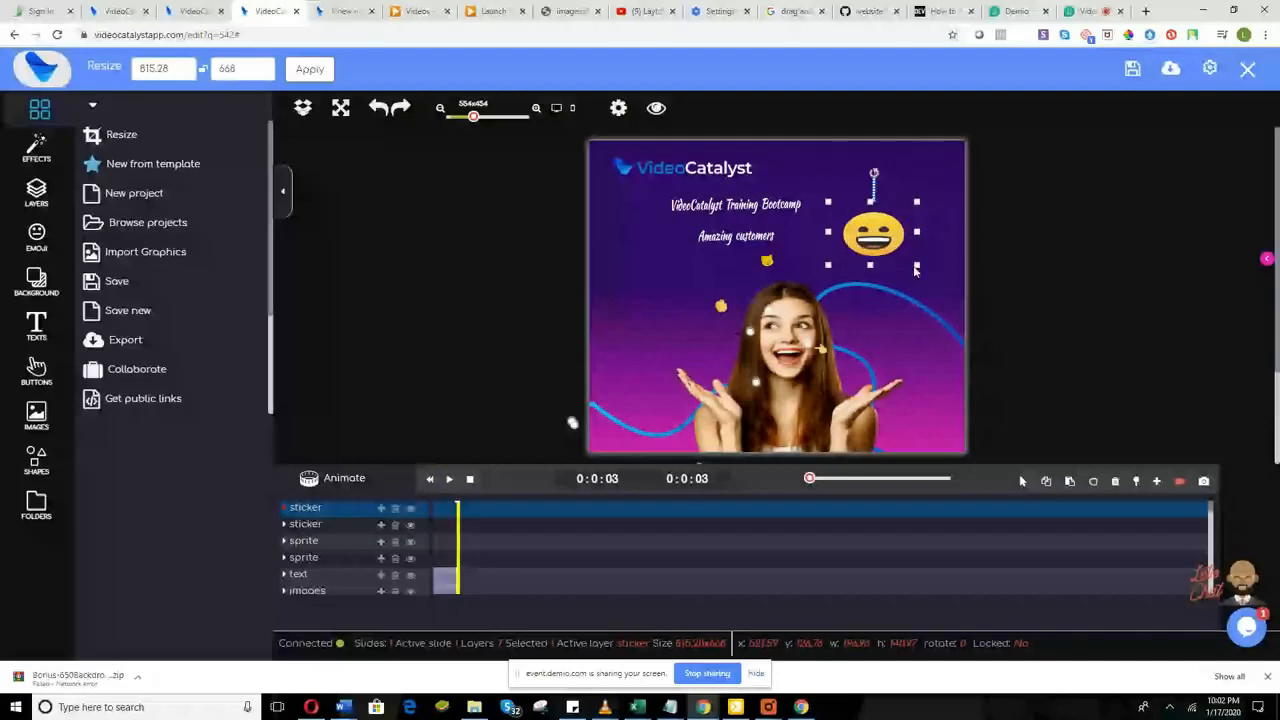
click(380, 508)
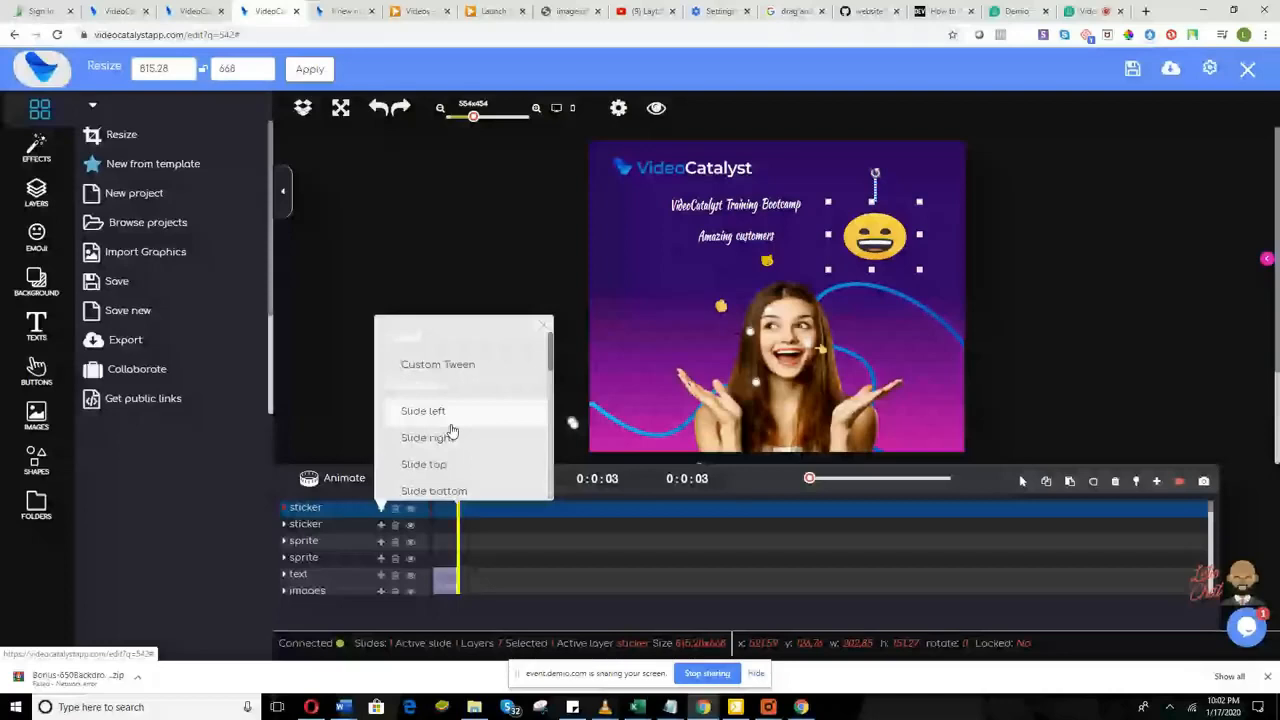
click(450, 440)
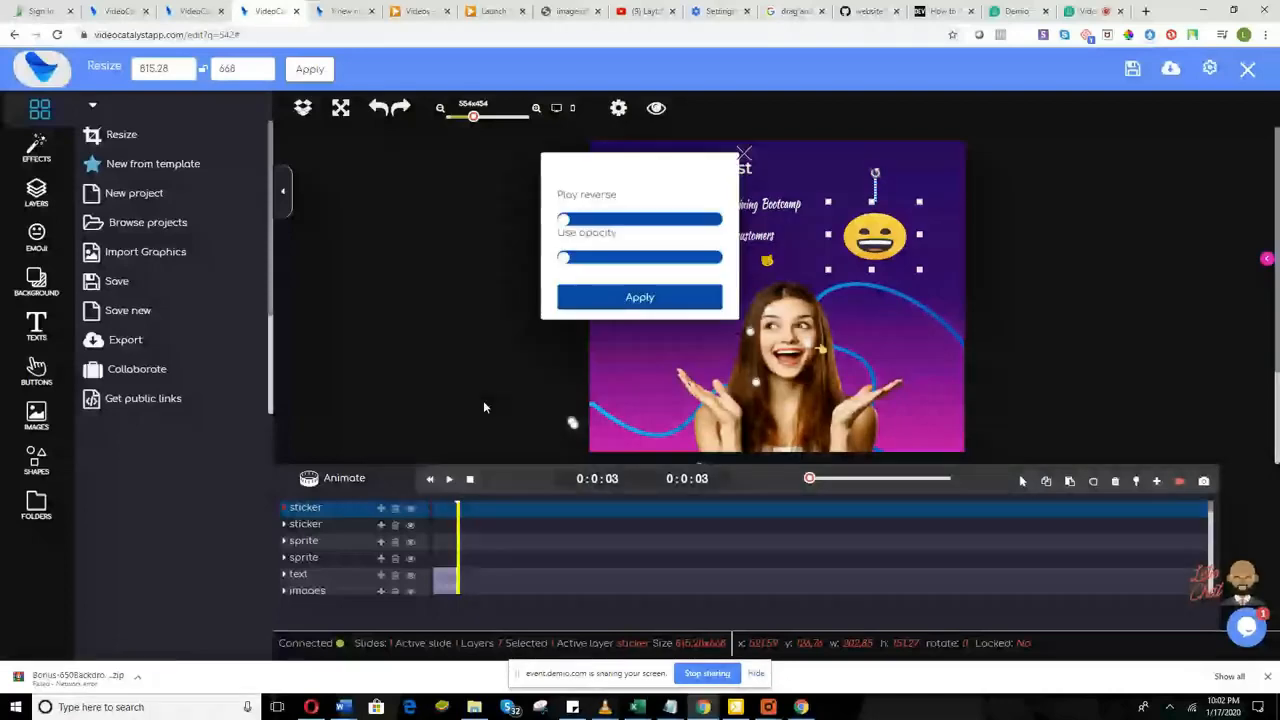
click(608, 298)
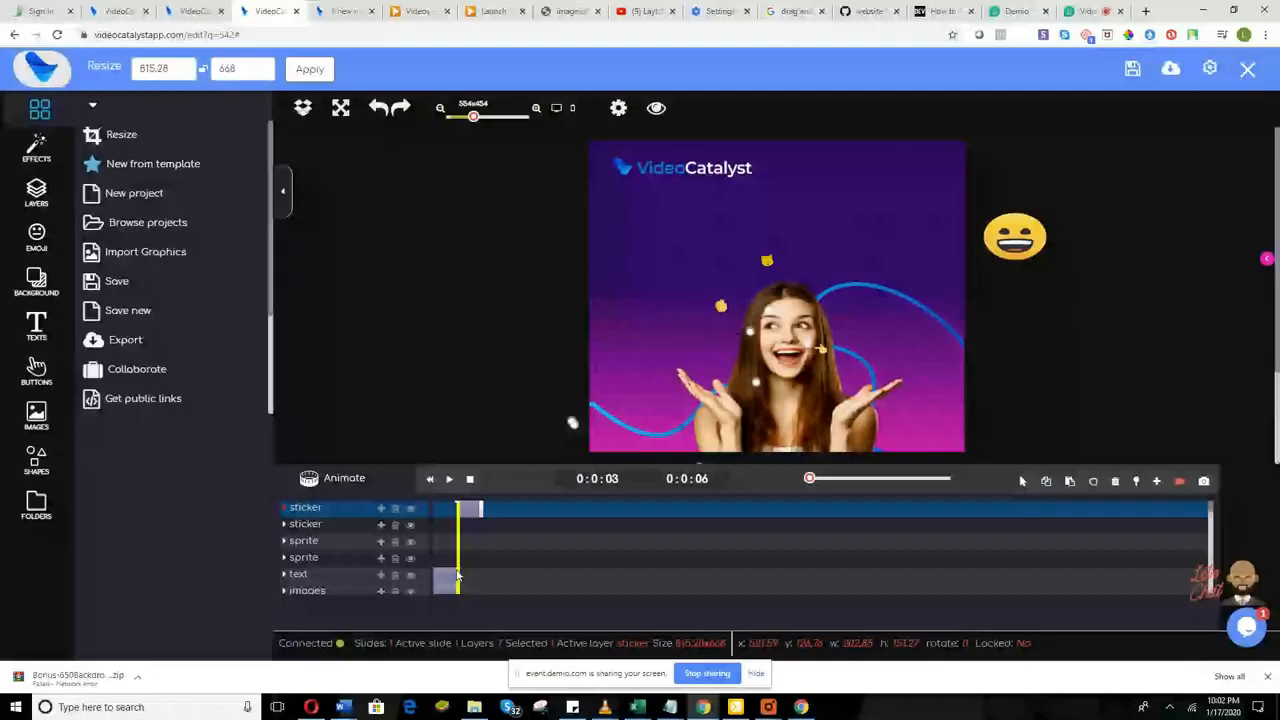
Step: Switch to the Demio webinar tab to check the audience chat
mouse_move(478, 510)
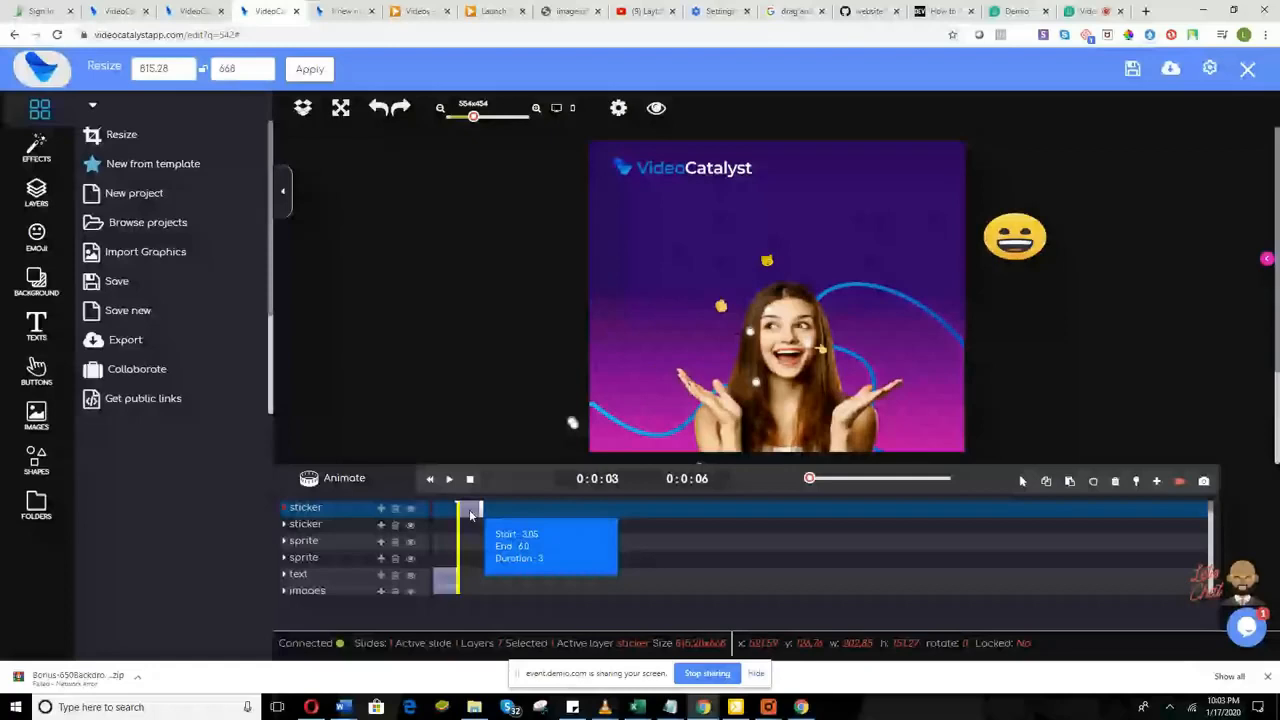
click(1083, 12)
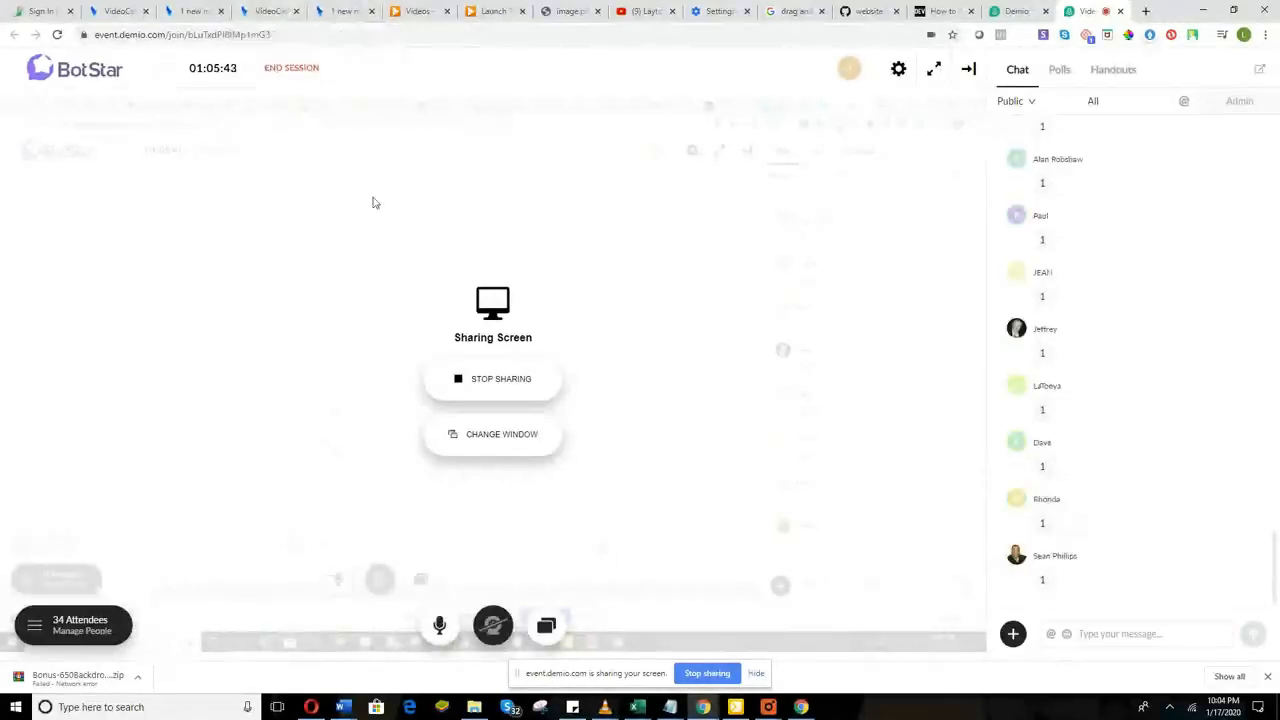
Step: Return to the VideoCatalyst editor tab with Ctrl+4
key(ctrl+4)
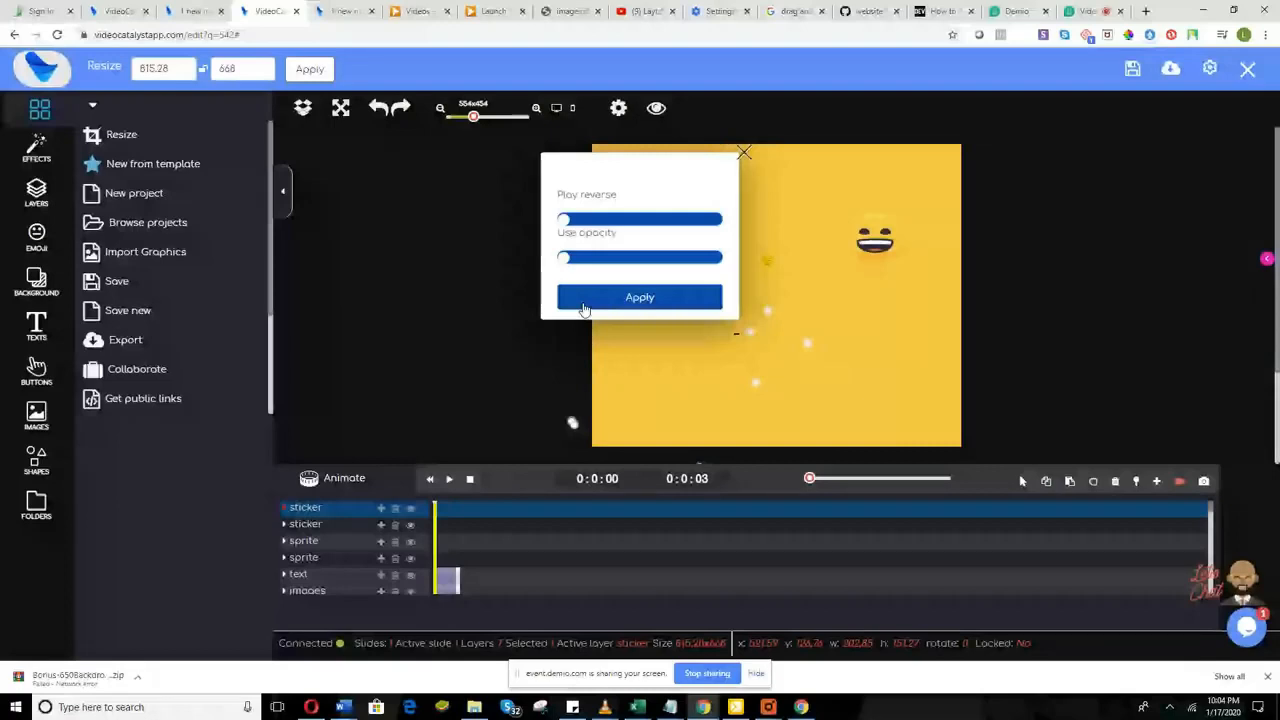
Step: Apply the emoji sticker's animation and edit the playhead timecode, entering 5
click(639, 297)
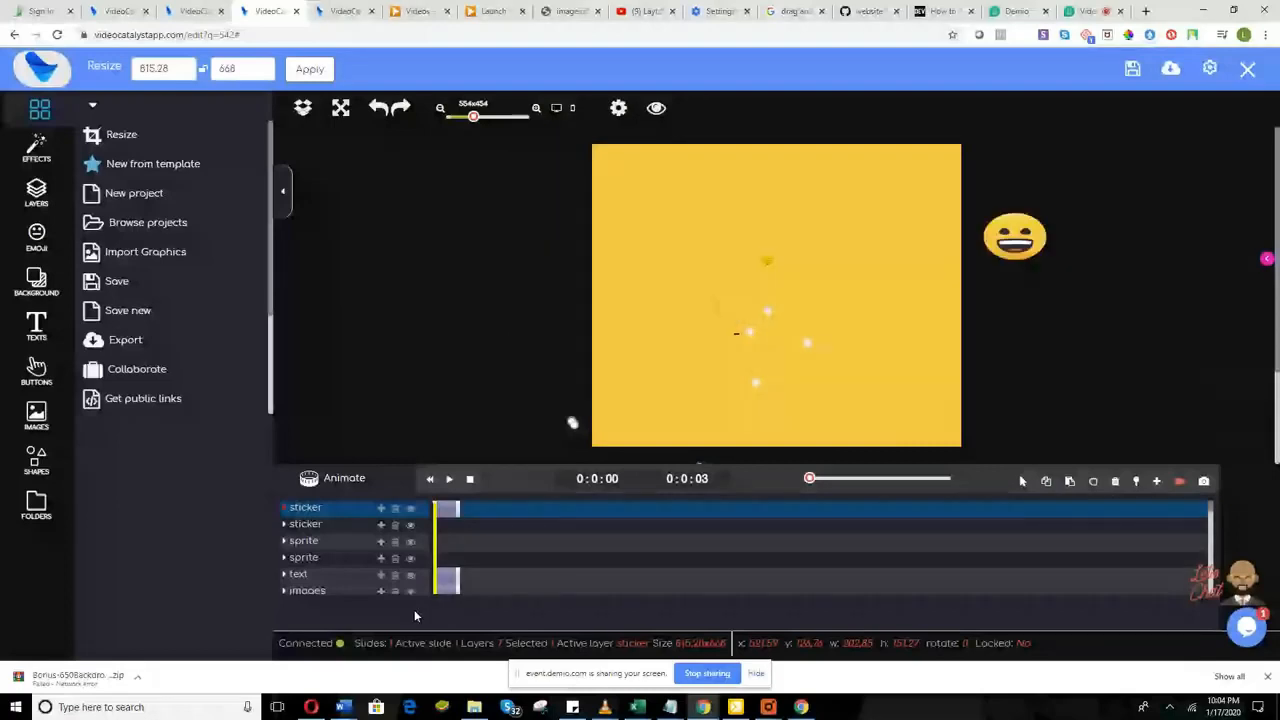
click(455, 565)
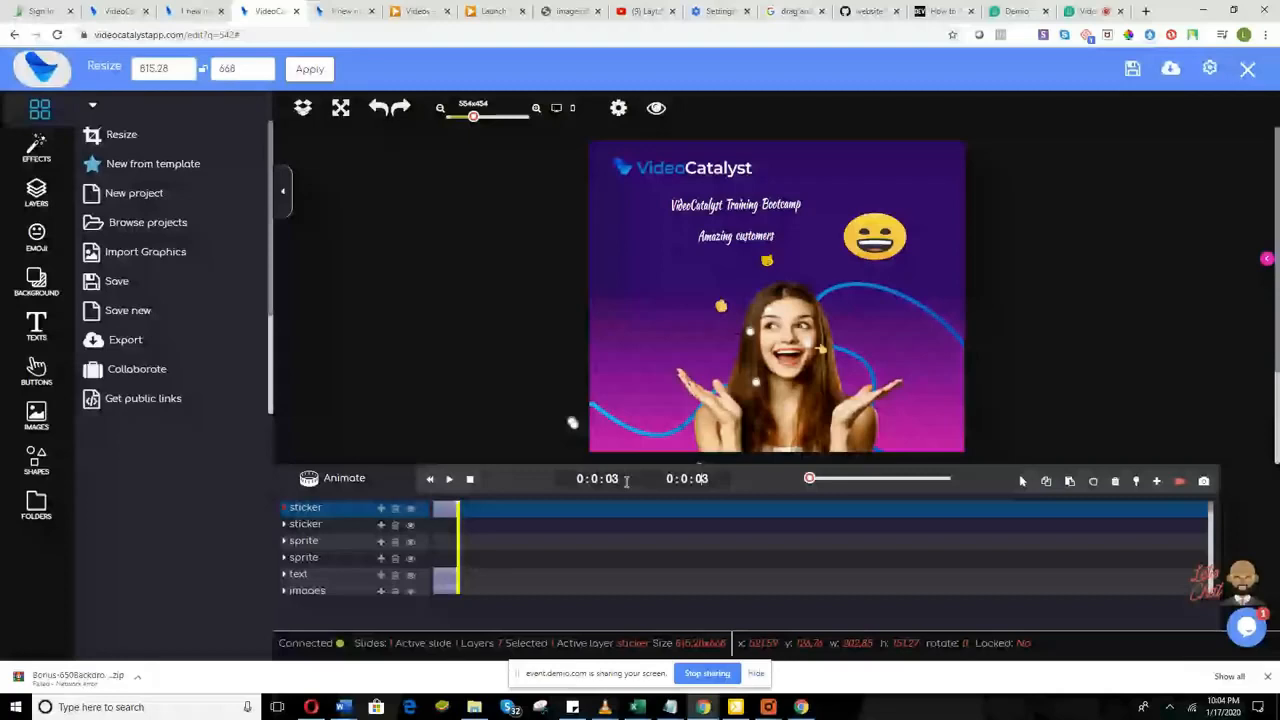
key(BackSpace)
text(5)
key(BackSpace)
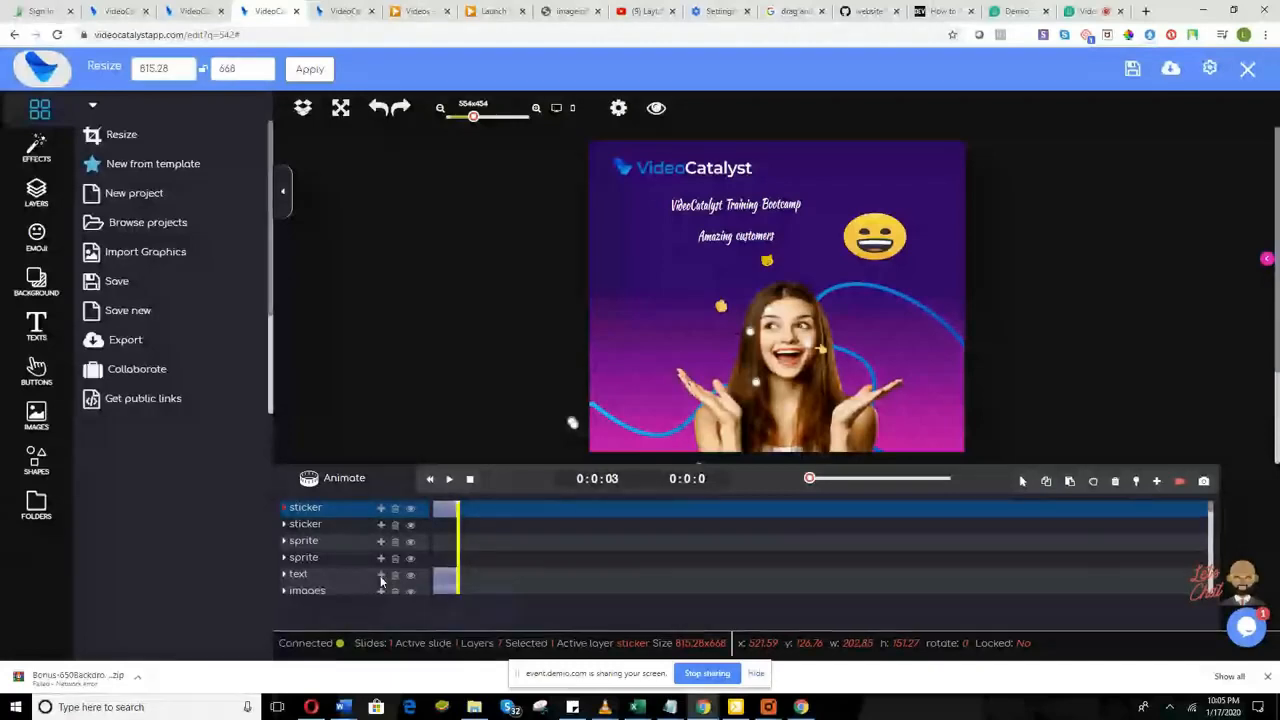
Step: Give the top sticker layer a Slide top entrance animation
click(381, 510)
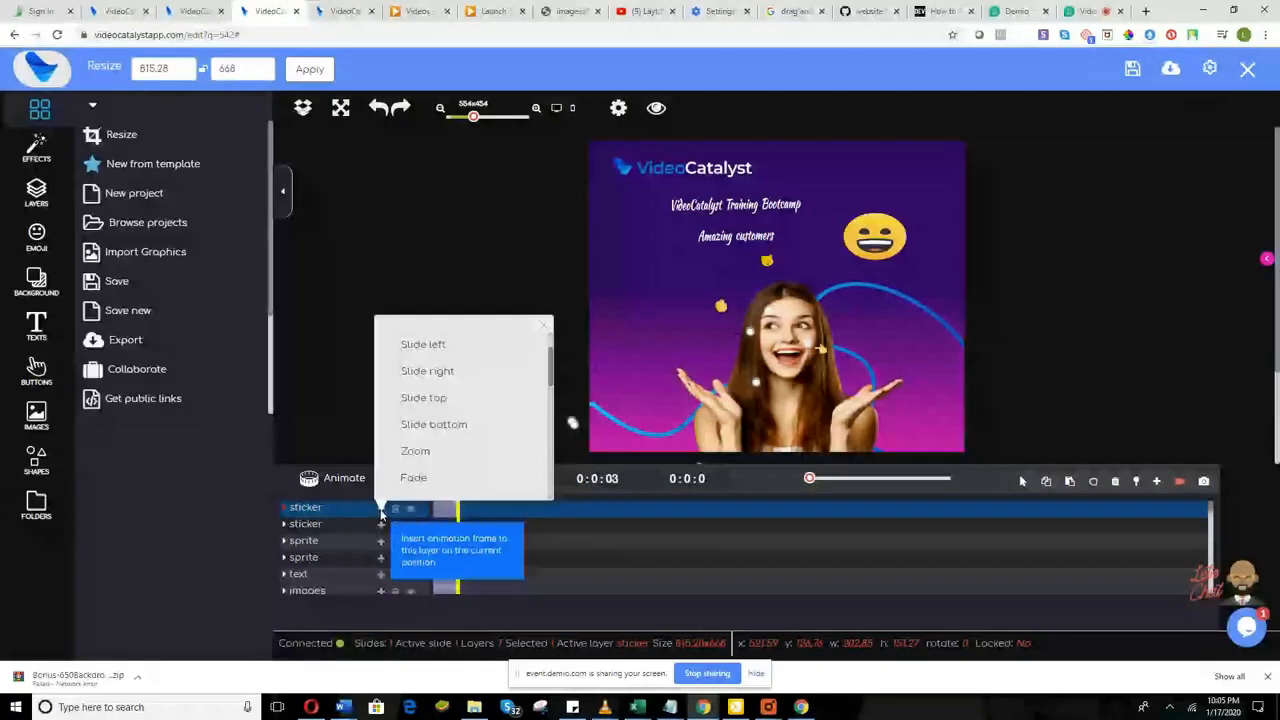
scroll(421, 499, up, 1)
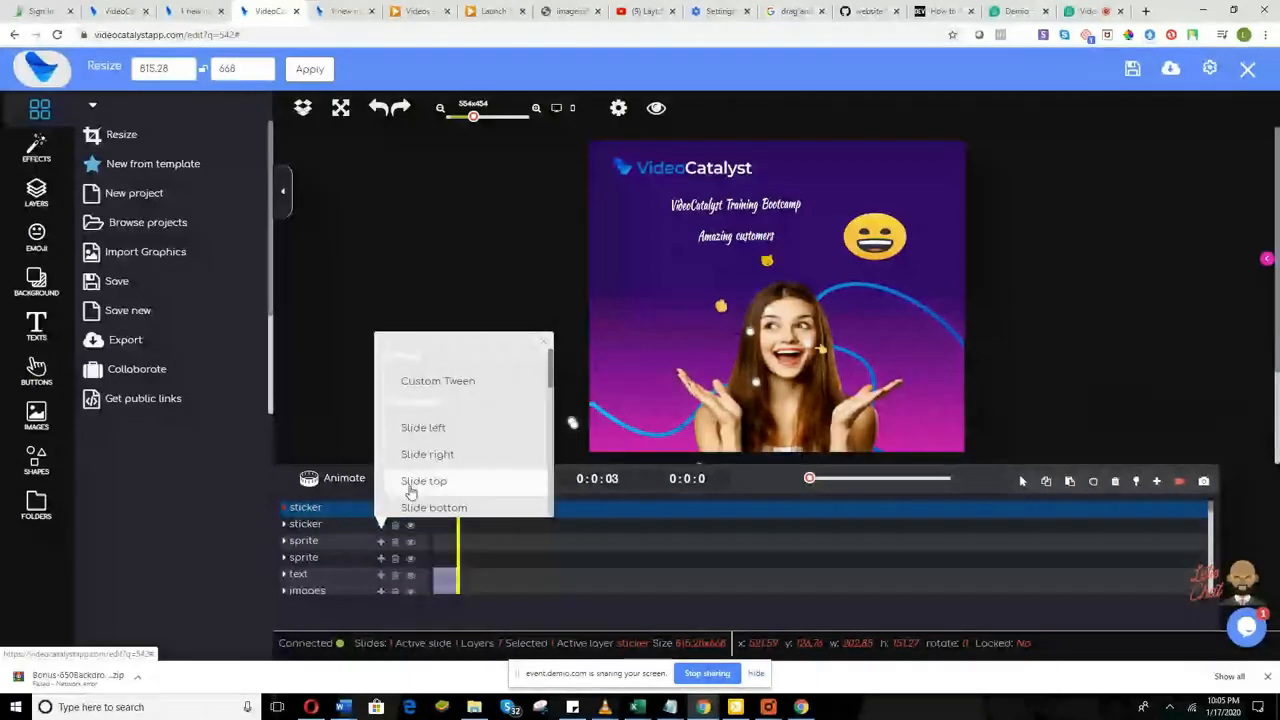
click(410, 482)
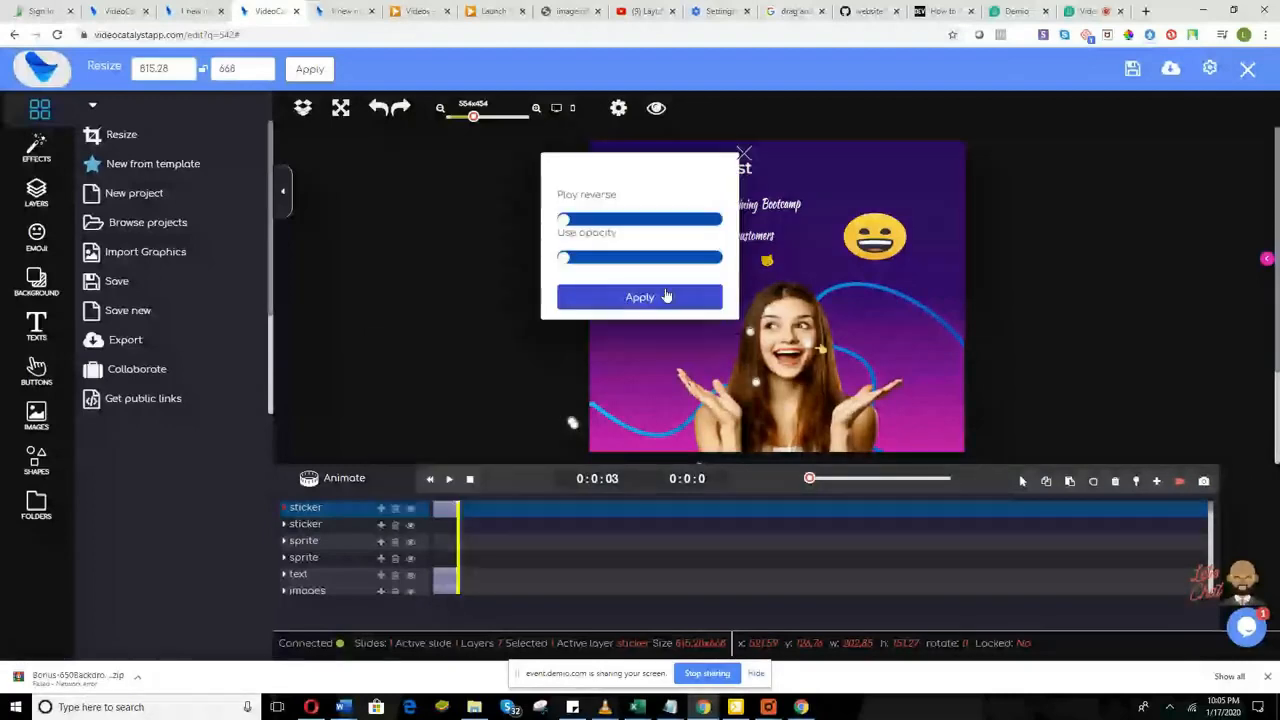
click(625, 297)
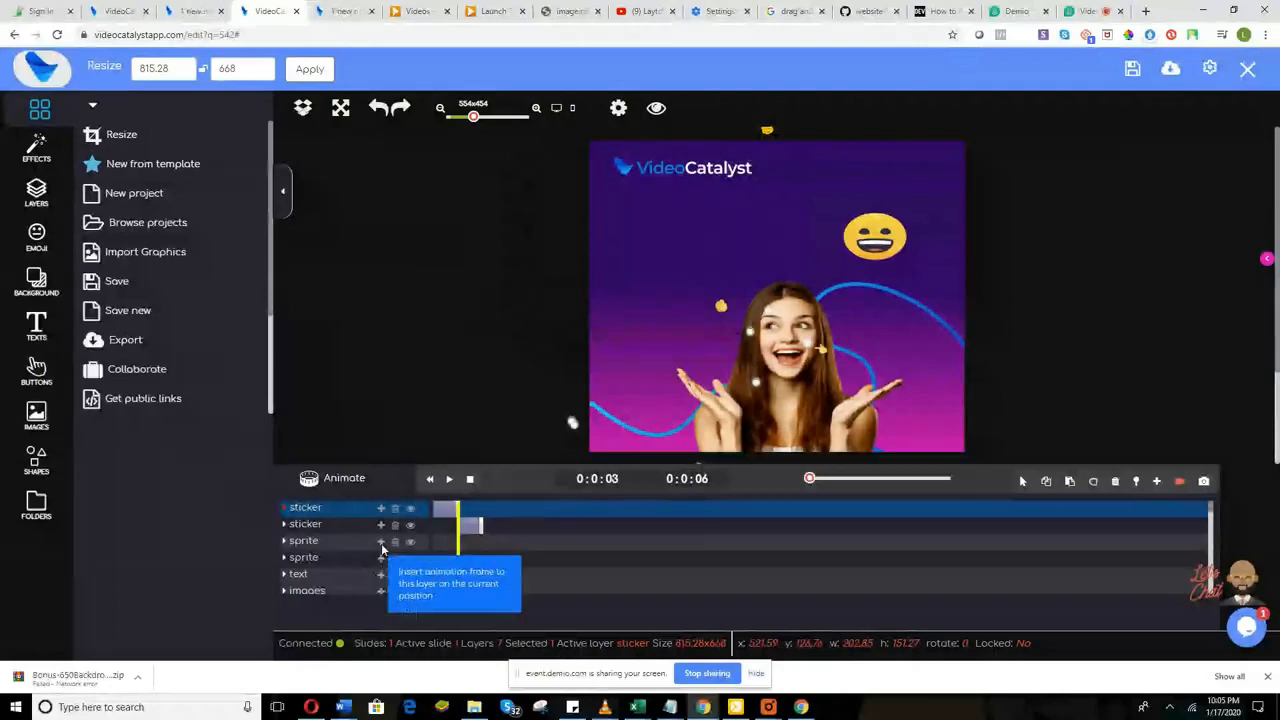
Step: Give a sprite layer a Slide bottom entrance, extending the animation to 6 seconds
click(380, 541)
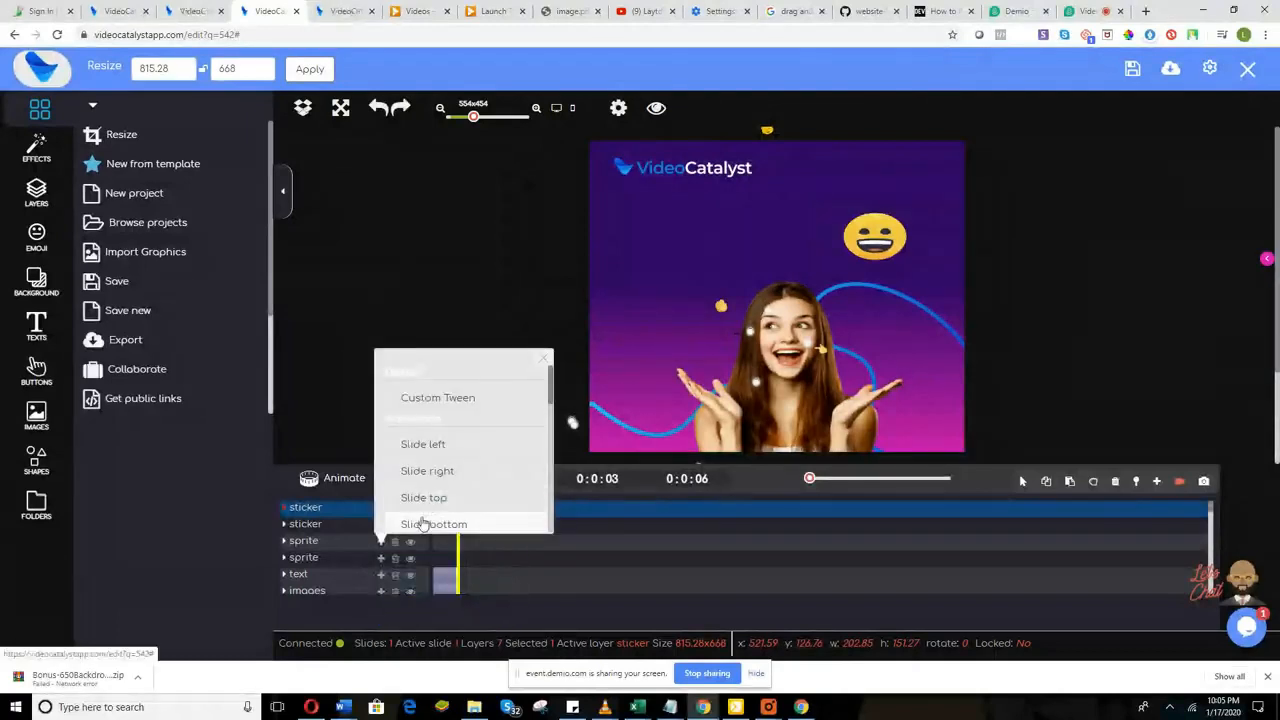
scroll(428, 486, down, 2)
click(436, 458)
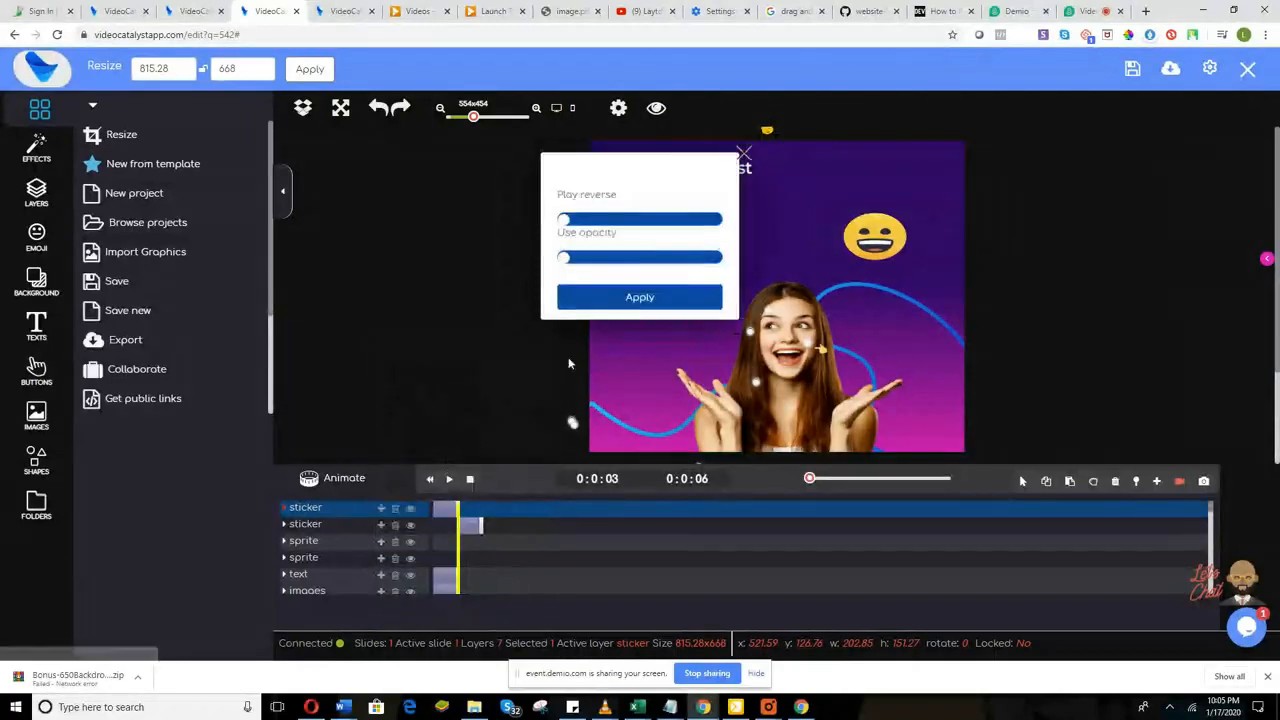
click(592, 297)
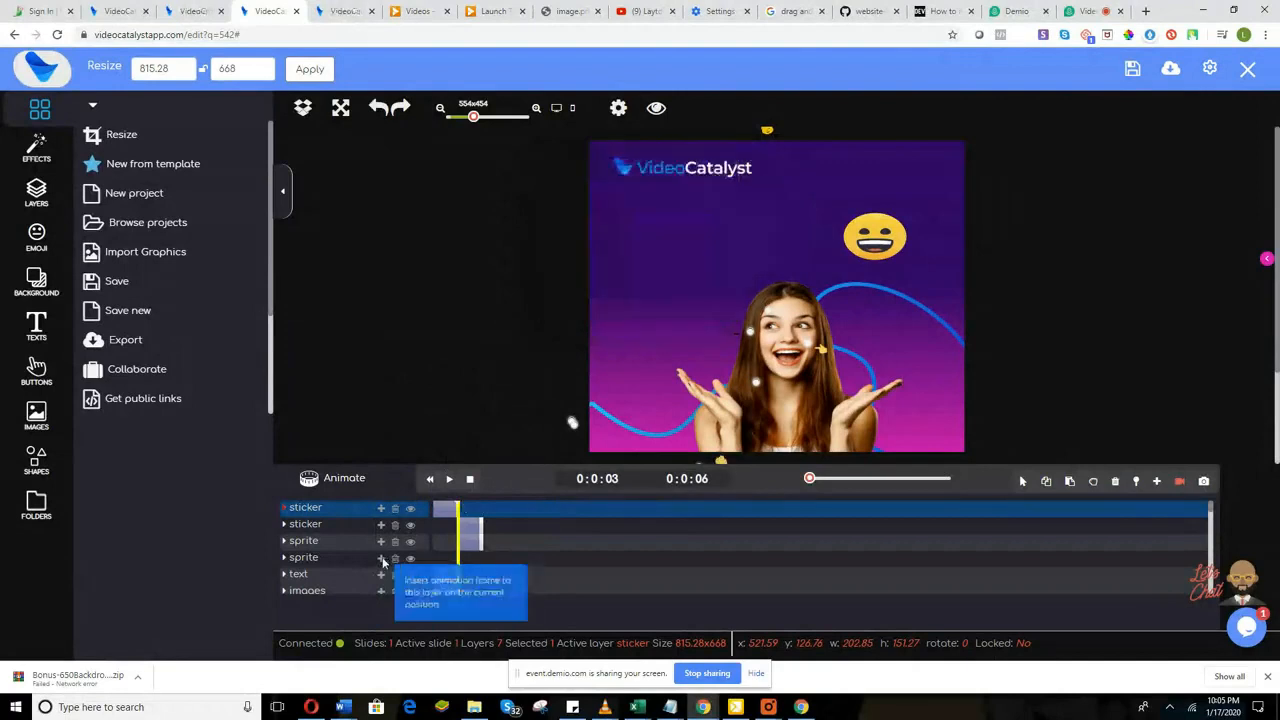
scroll(434, 568, down, 1)
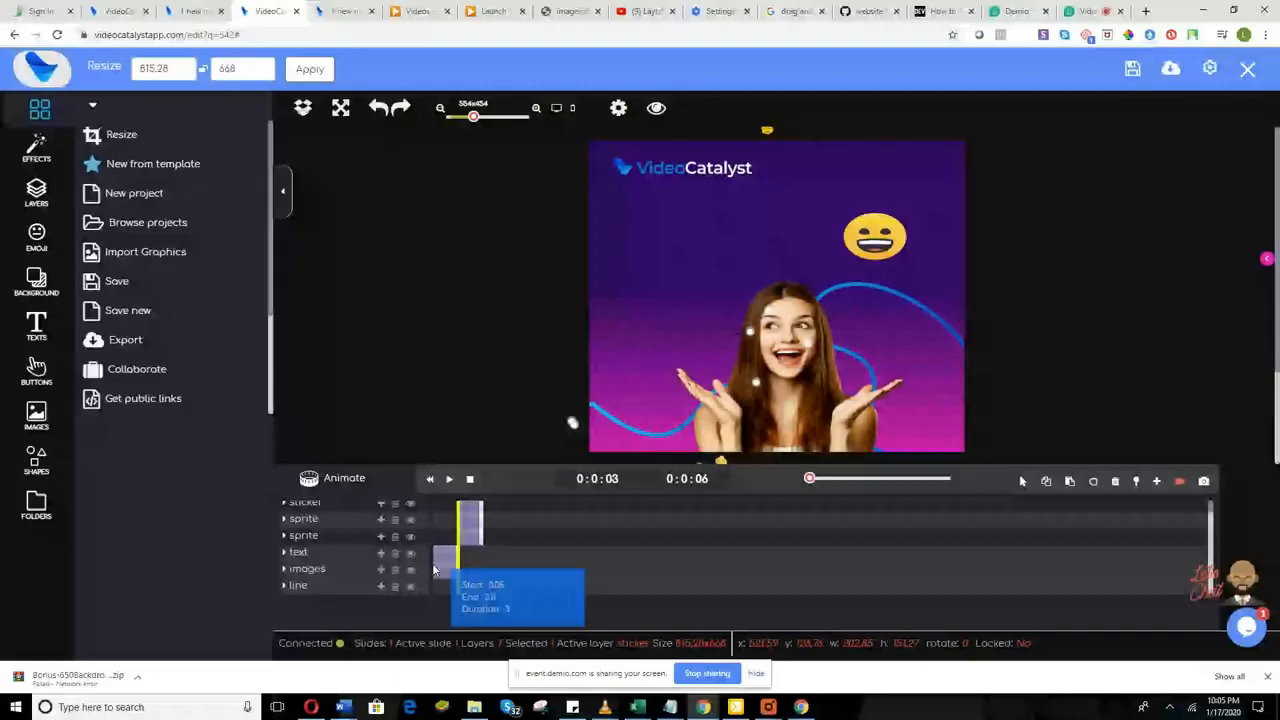
scroll(459, 527, up, 1)
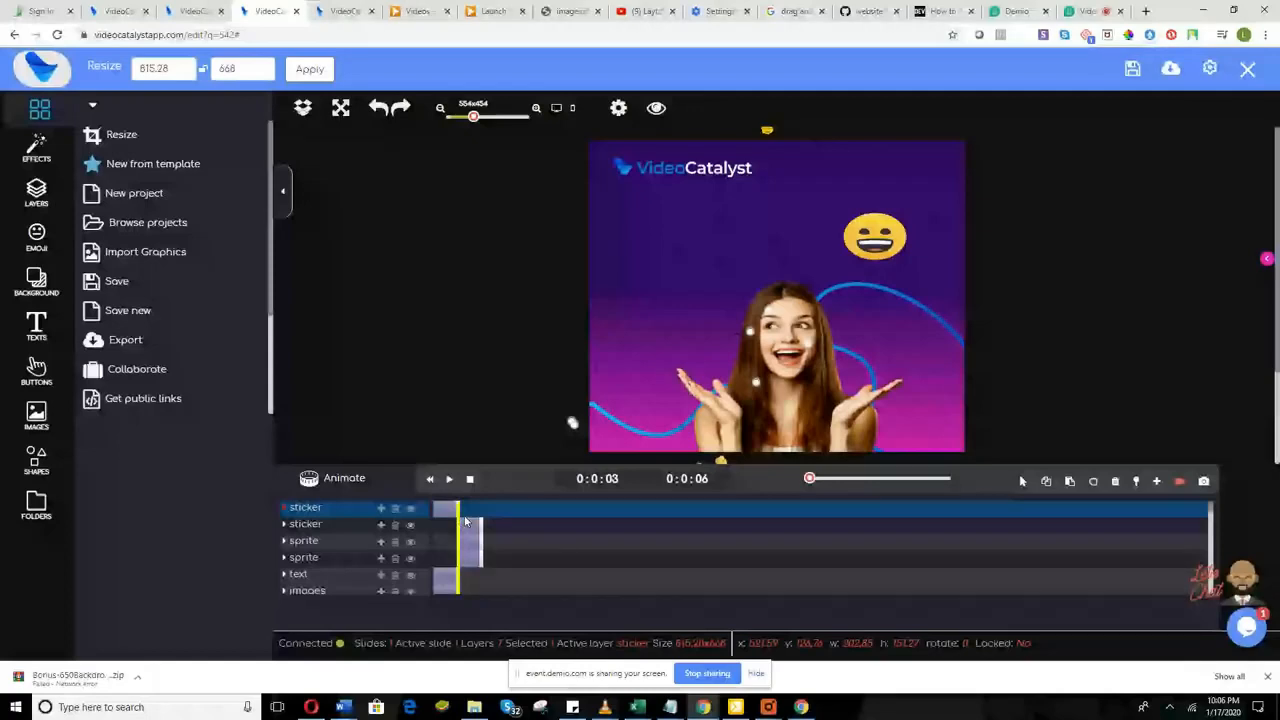
Step: Rewind the six-second animation to 0:0:00, preview it, and save the project
drag(463, 520, 399, 559)
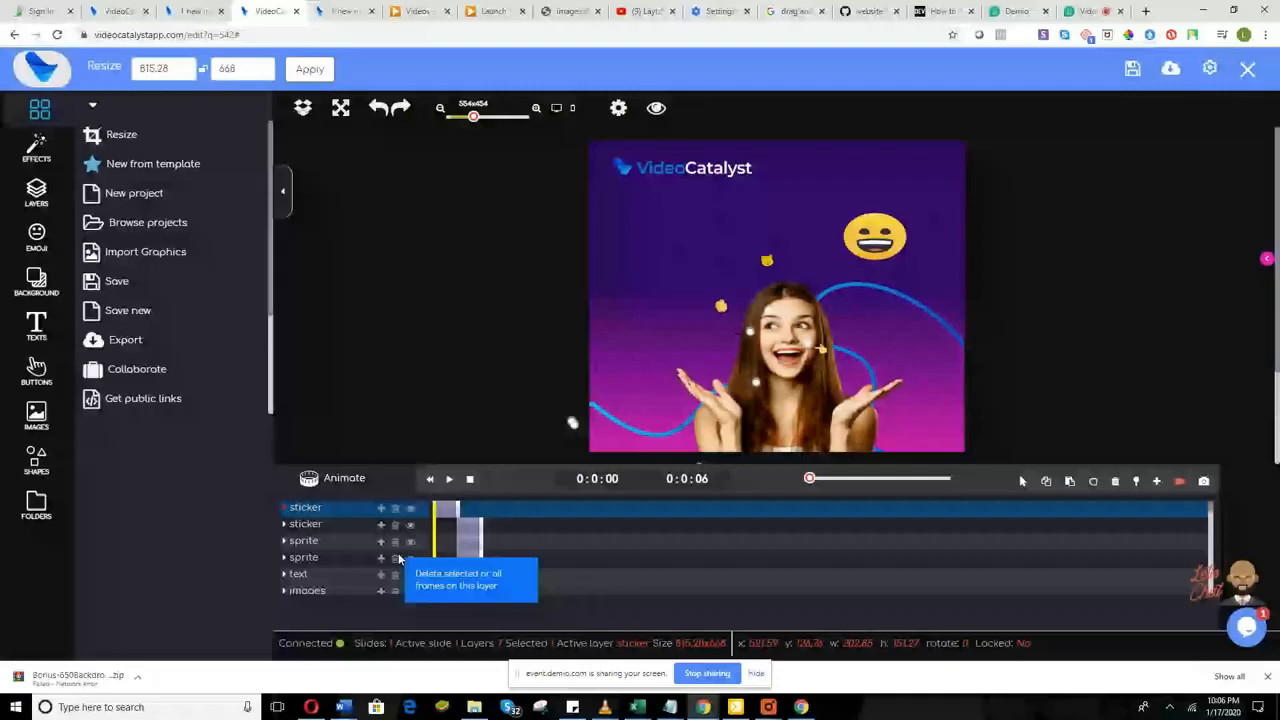
click(450, 479)
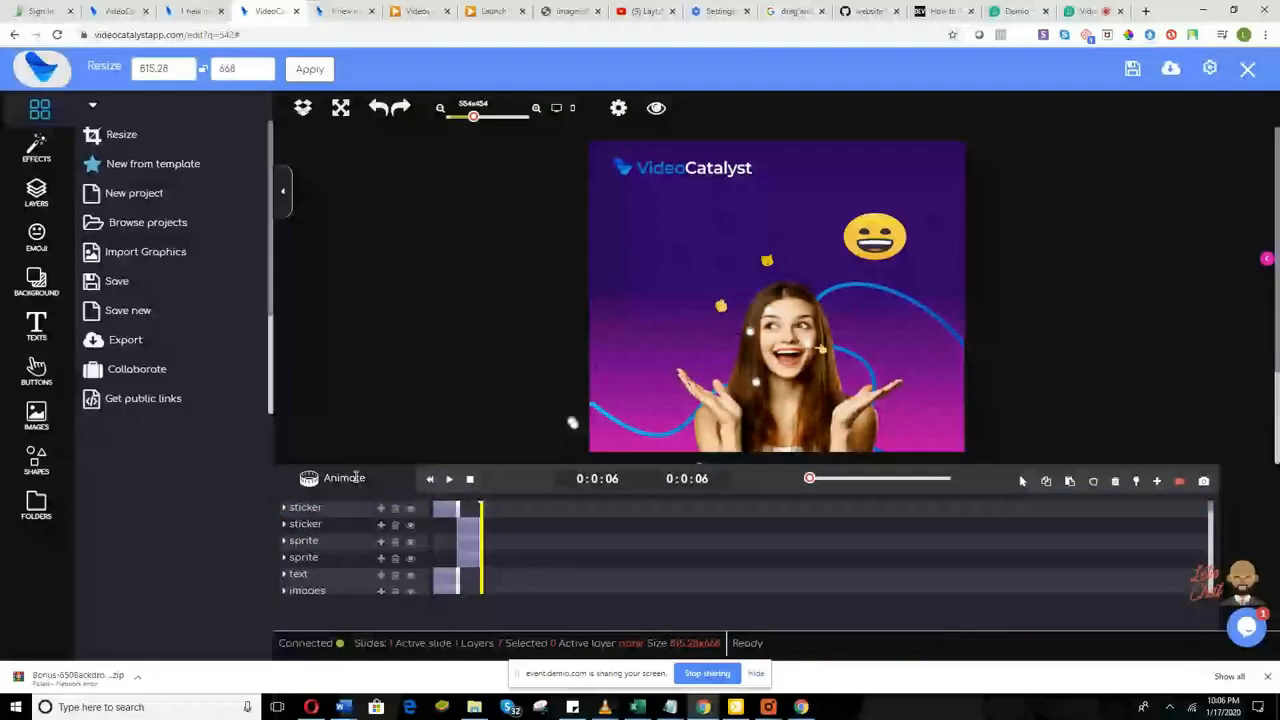
click(344, 478)
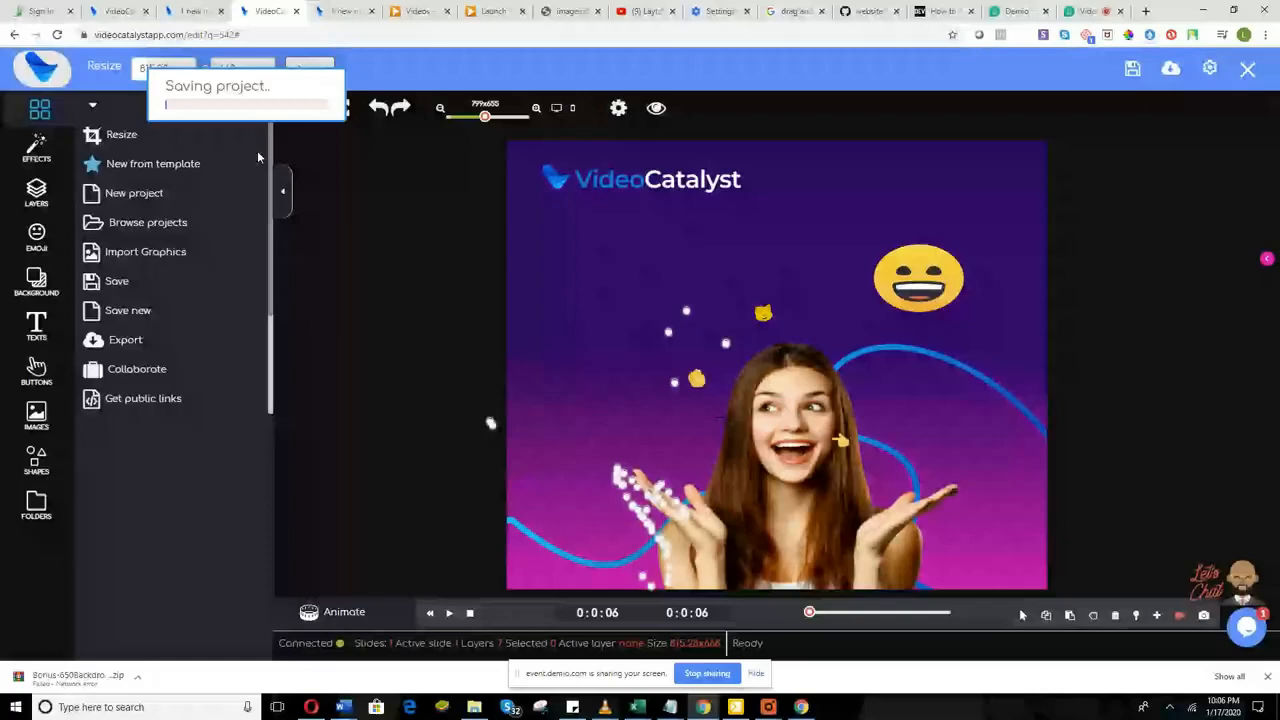
Step: Show the export formats, including GIF animation, HTML5, SVG and Compressed
click(1171, 69)
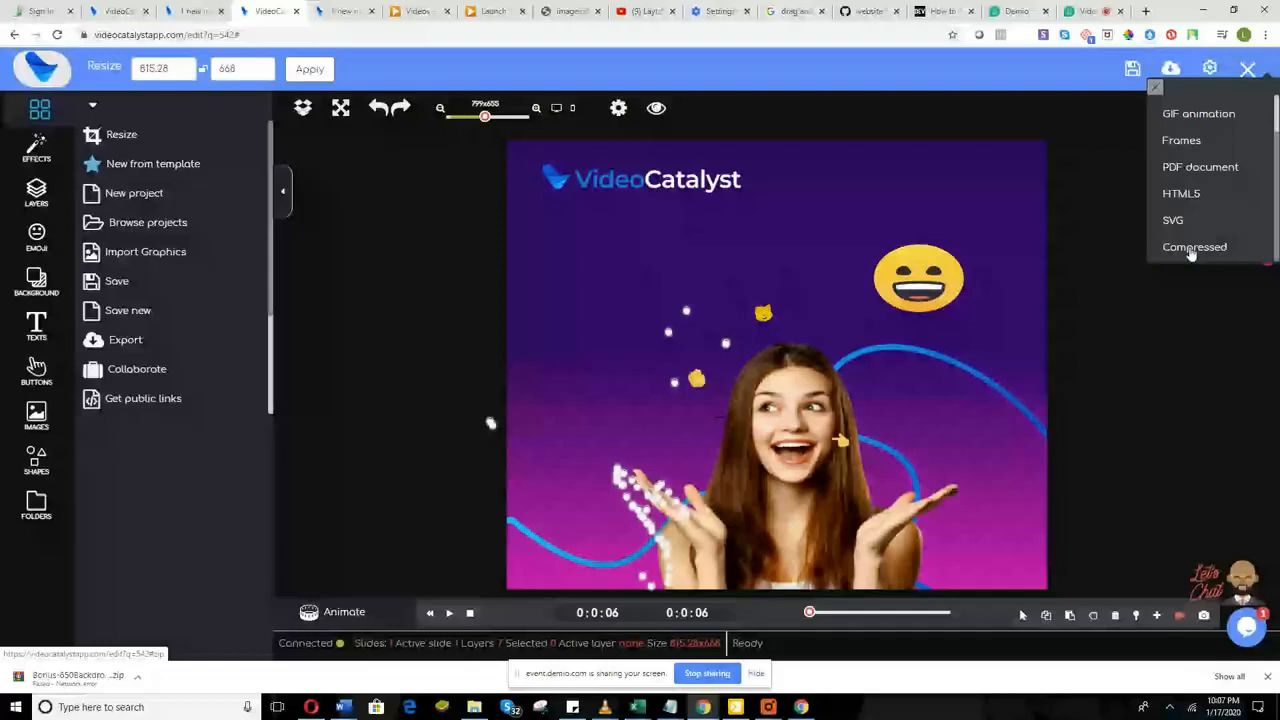
Step: Export the promo poster as a GIF animation
scroll(1198, 163, up, 1)
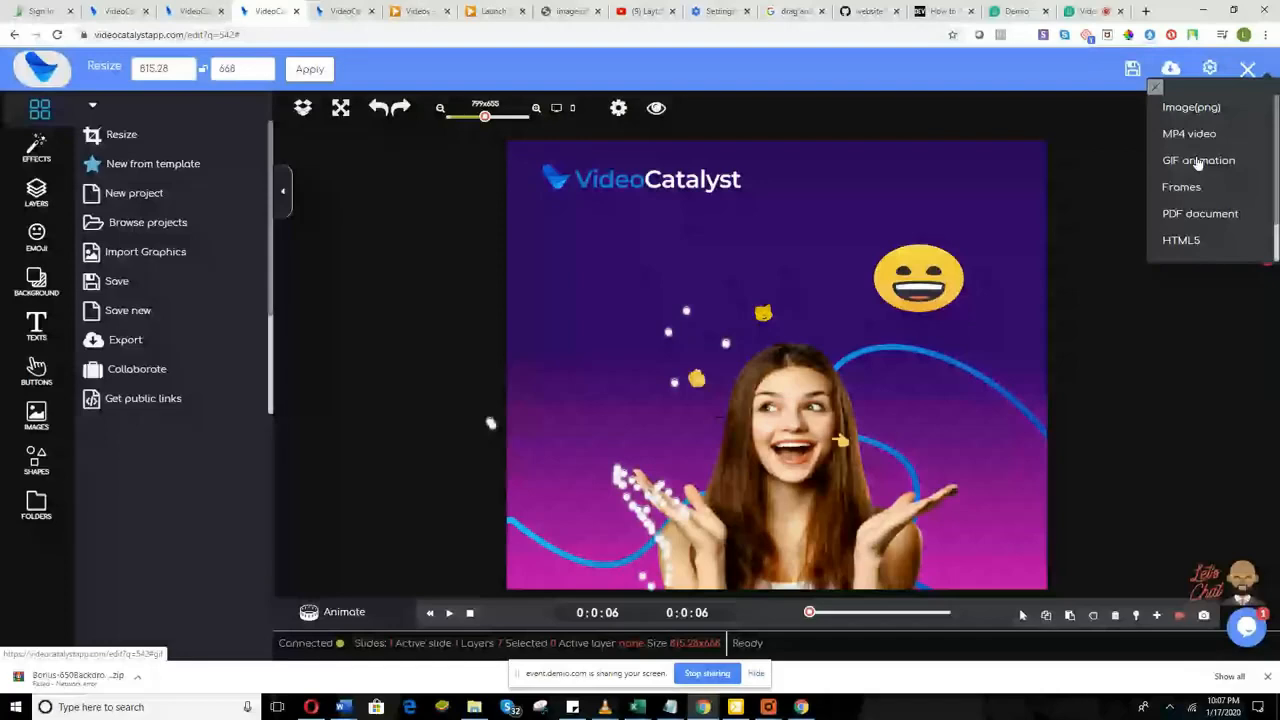
click(1198, 161)
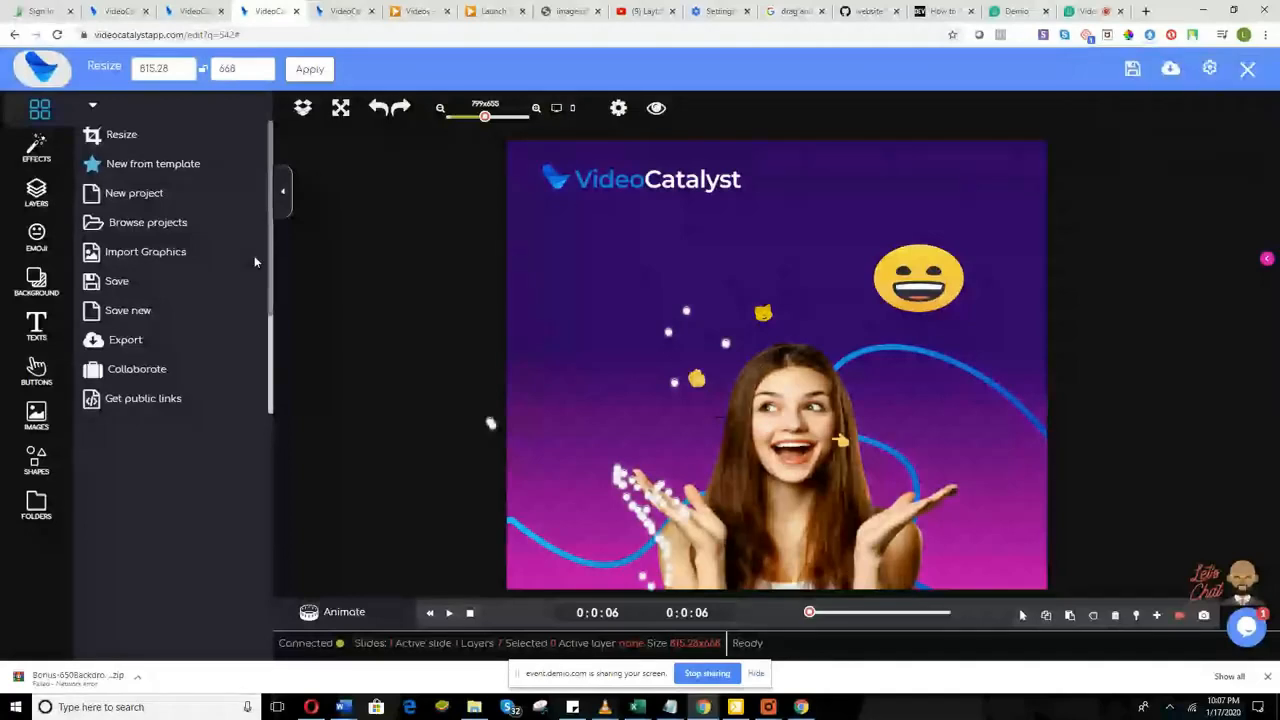
scroll(252, 260, down, 2)
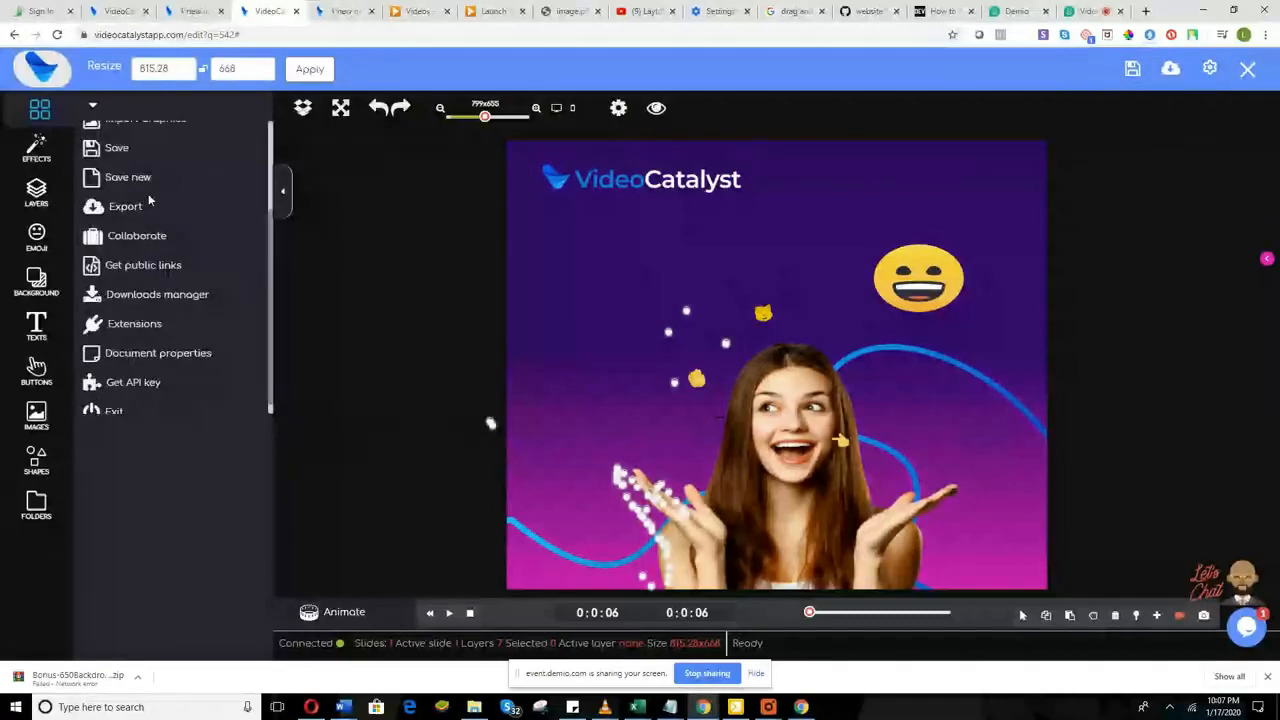
Step: Check the File menu's Downloads manager list for the GIF export
click(38, 110)
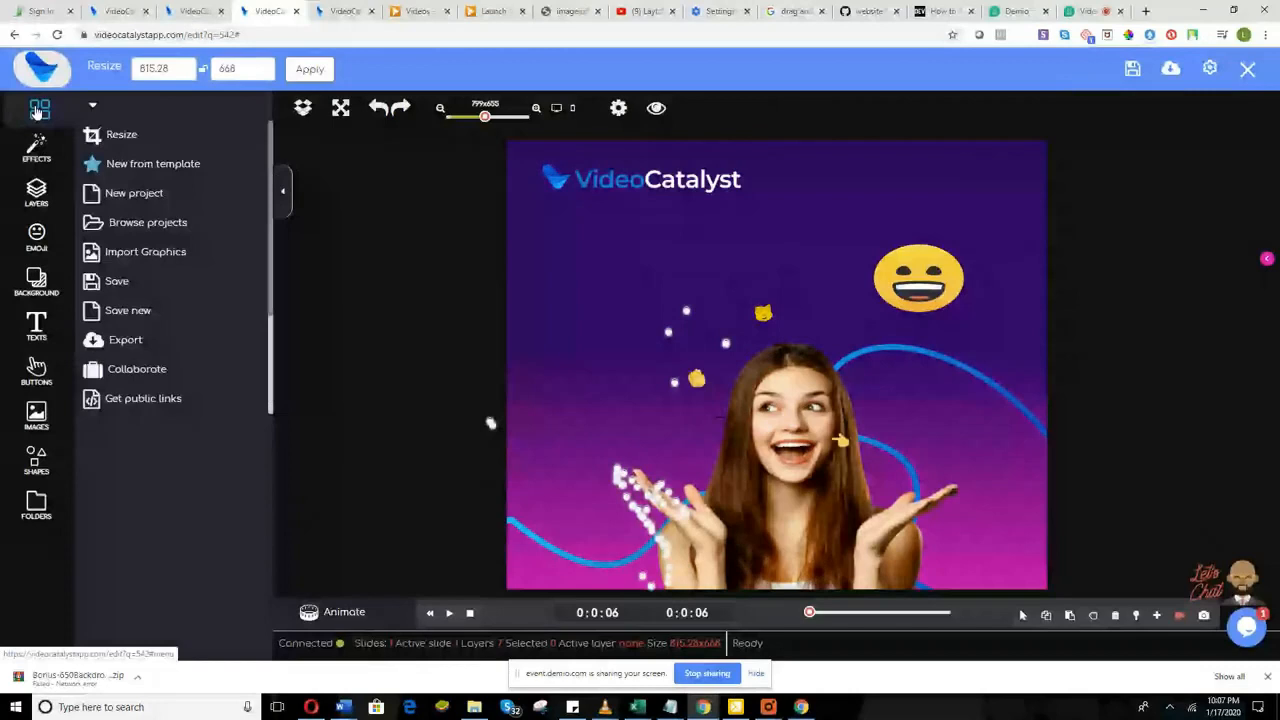
scroll(160, 281, down, 2)
click(155, 281)
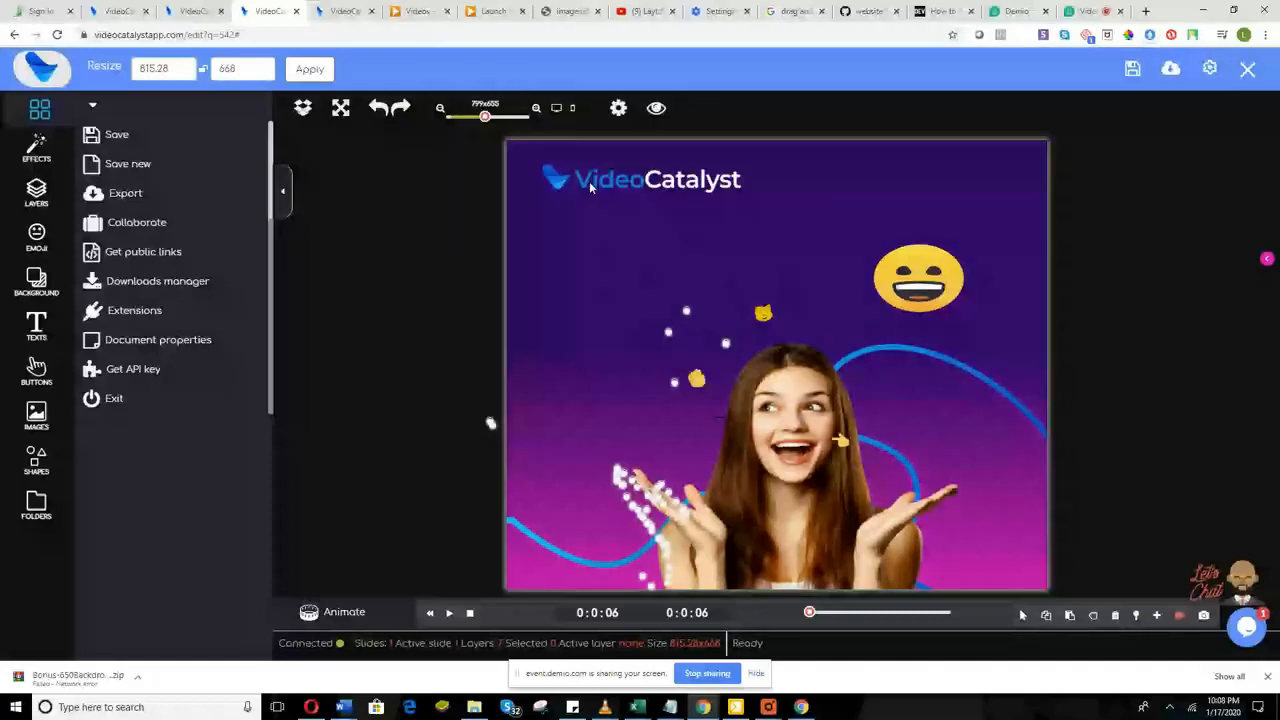
Step: Switch to the Demio live event host page with its audience chat
click(1081, 12)
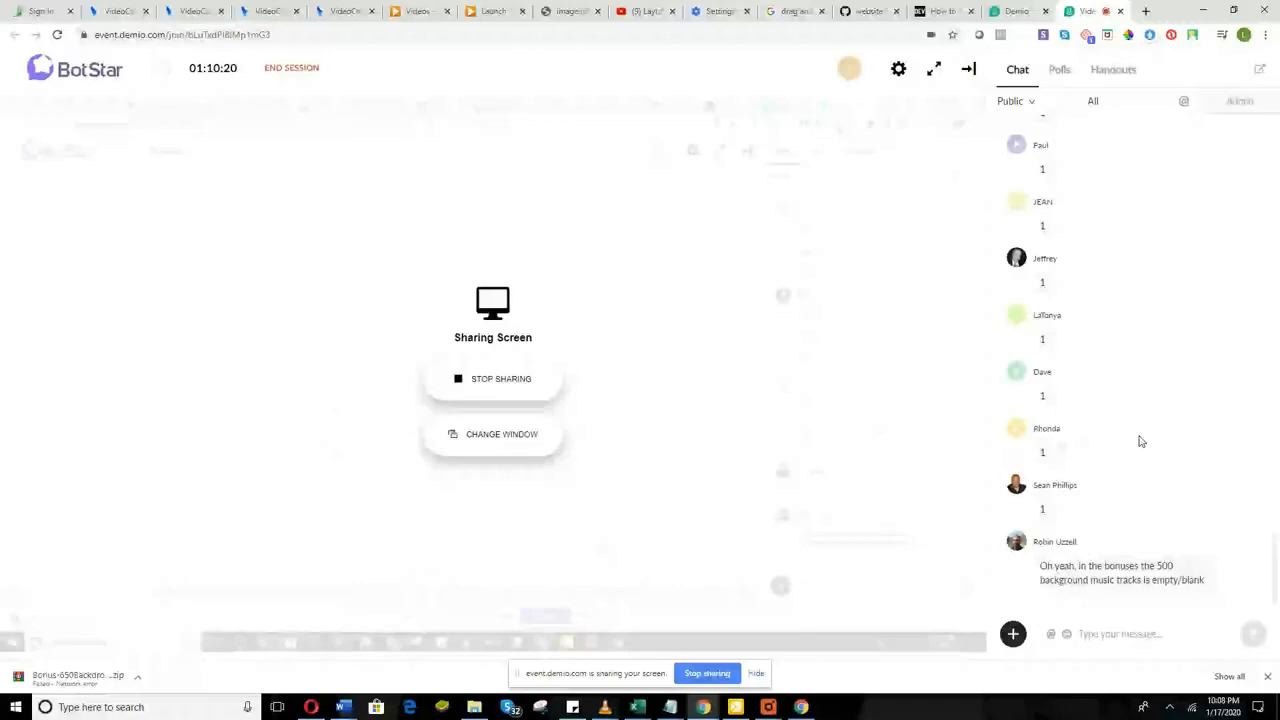
Step: Return from the Demio event to the Video Catalyst dashboard with its slideshow templates
click(343, 707)
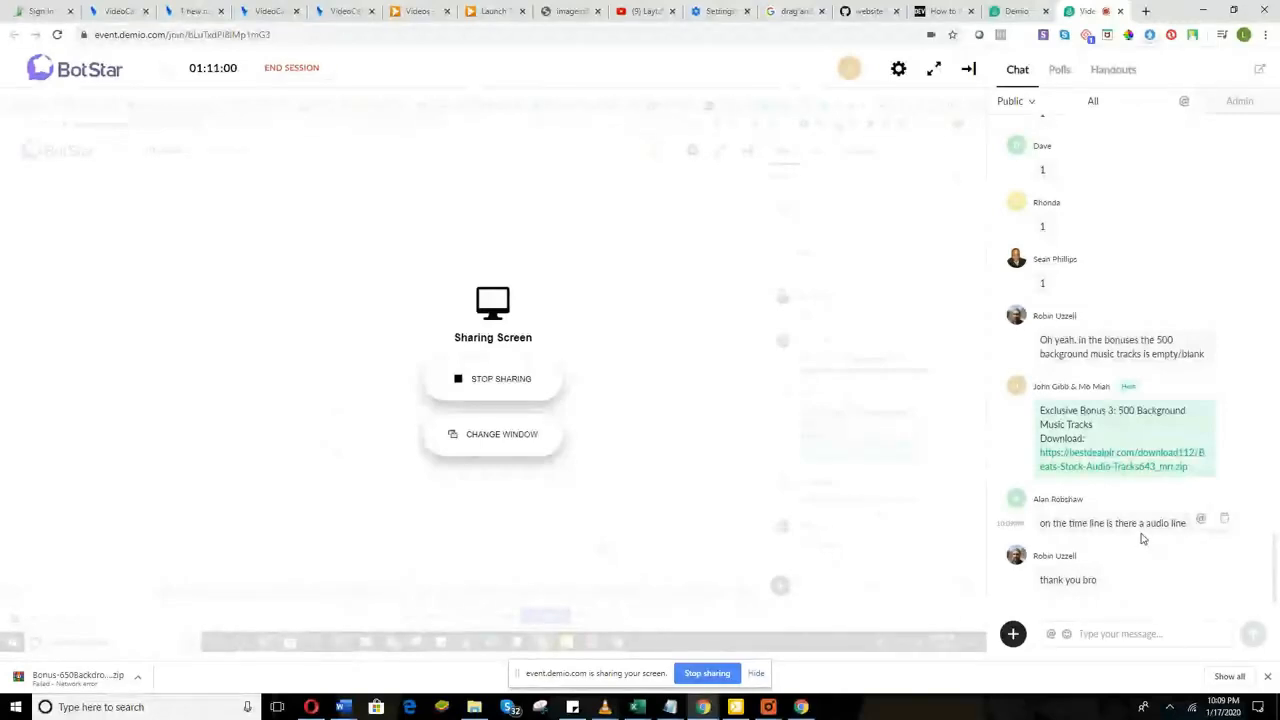
click(327, 6)
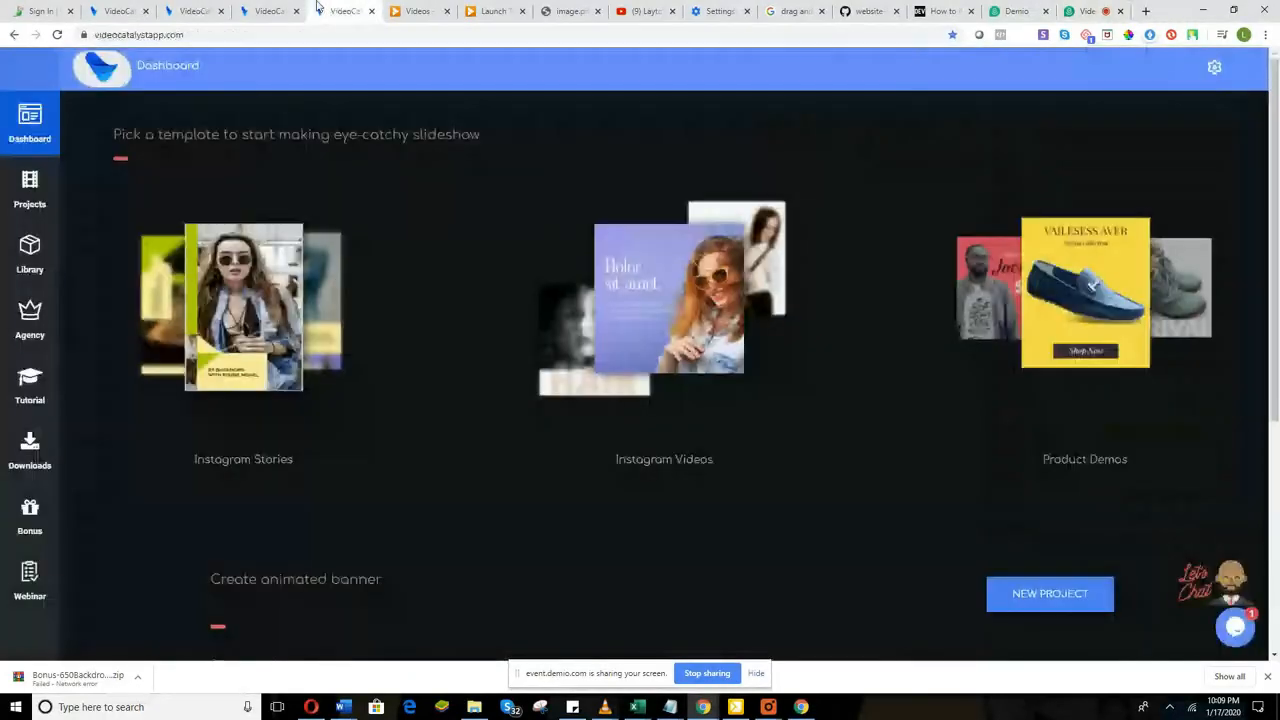
Step: Save a PNG snapshot of the promo animation, then switch to the Demio webinar chat
click(278, 10)
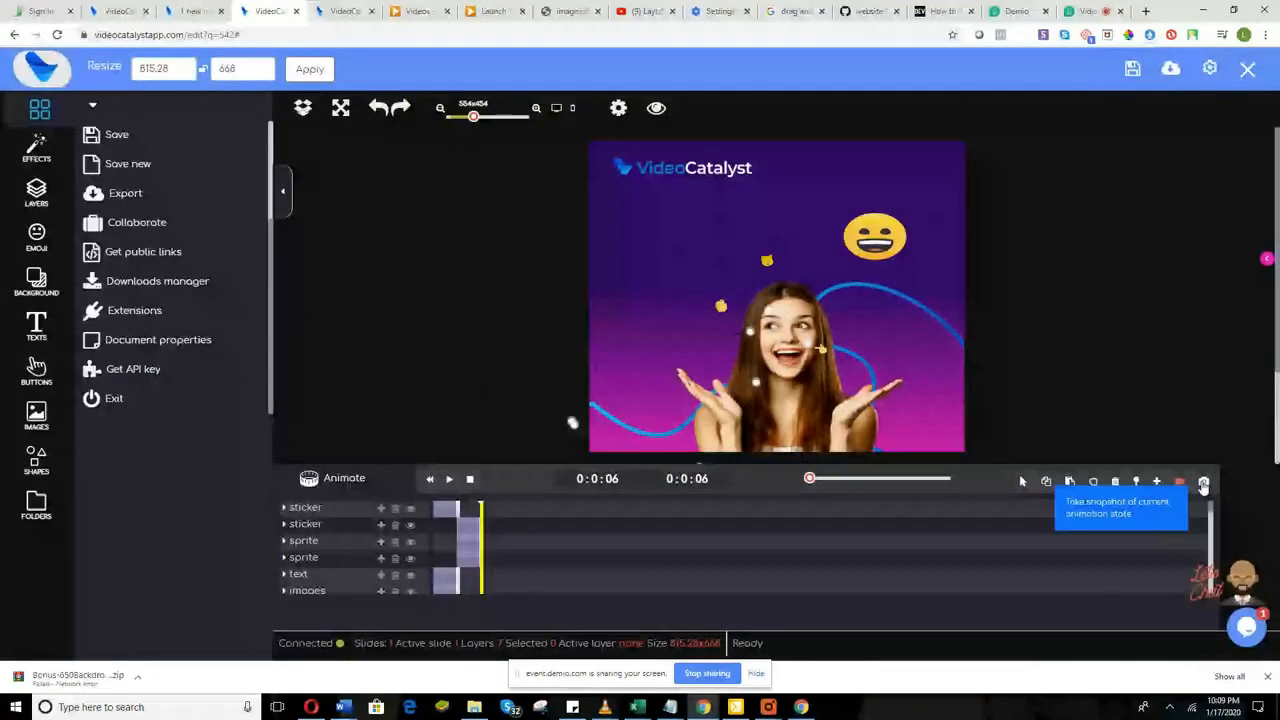
click(1204, 482)
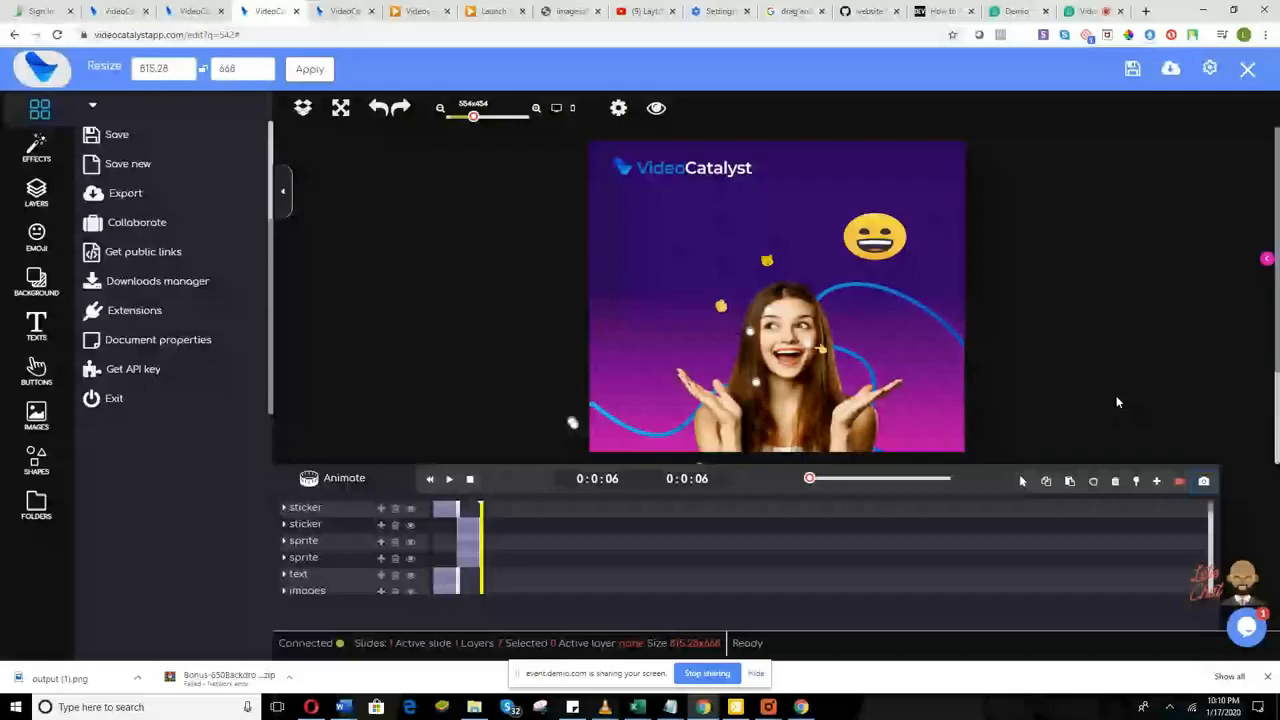
click(1078, 10)
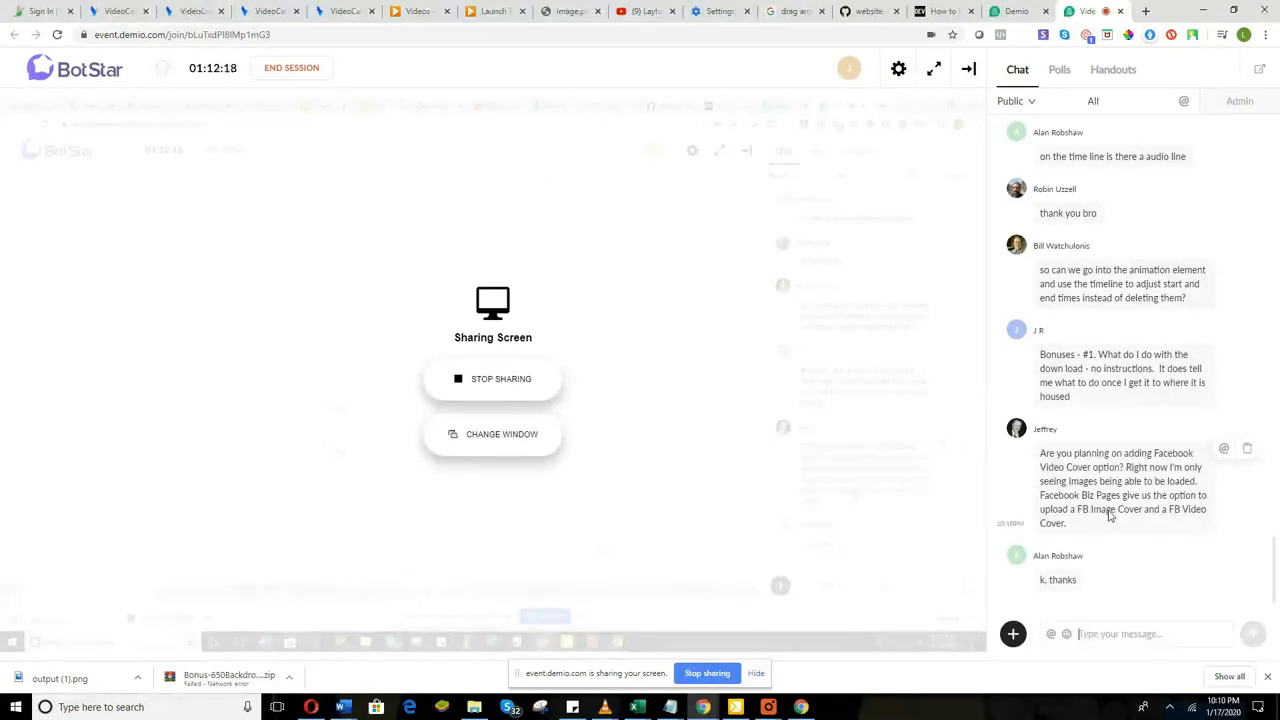
Step: Switch to Video Catalyst's Custom Graphics page of social media sizes like 1080x1080 and 1200x444
click(200, 8)
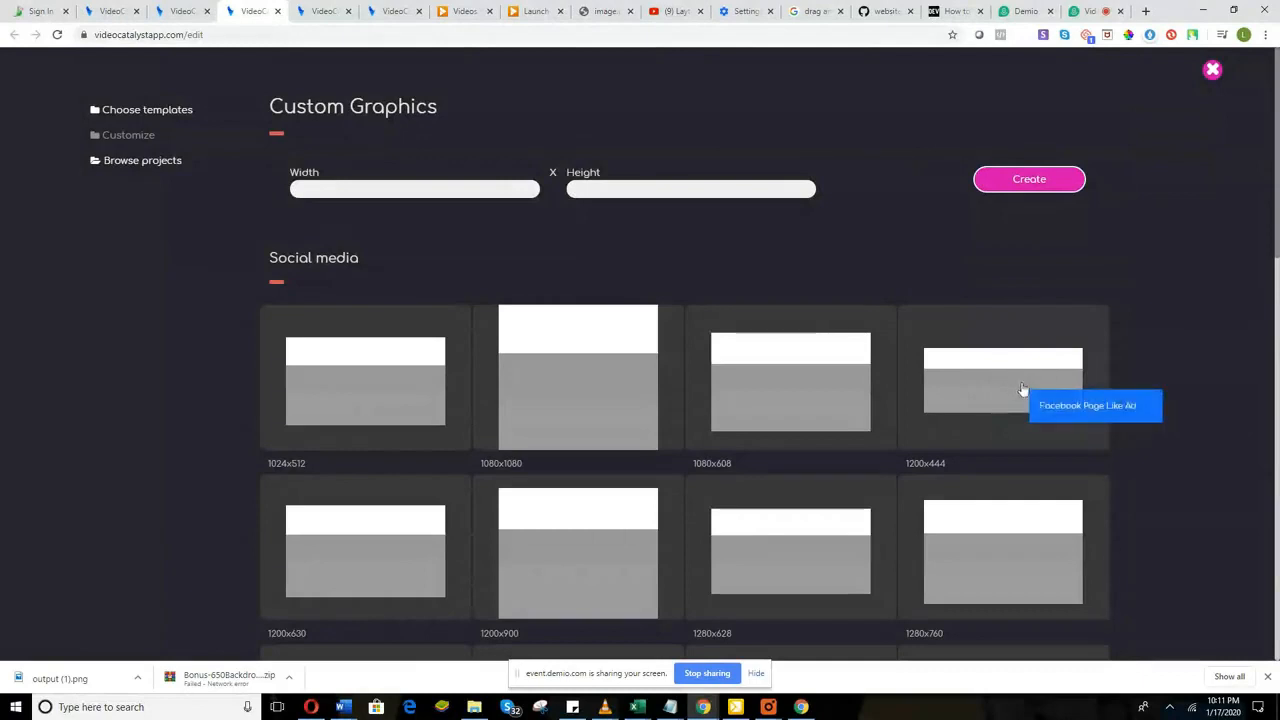
Step: Browse the social media and printable graphic size tiles, then return to the Demio chat
scroll(1005, 398, down, 2)
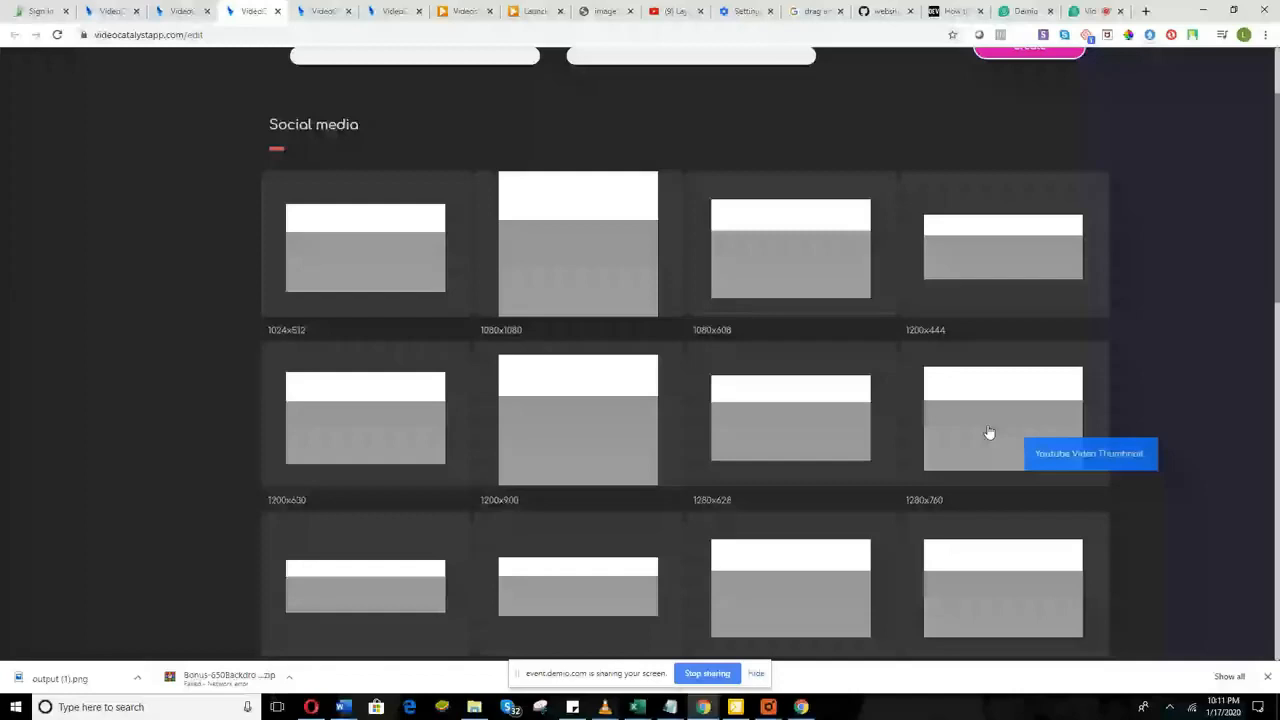
scroll(963, 397, down, 4)
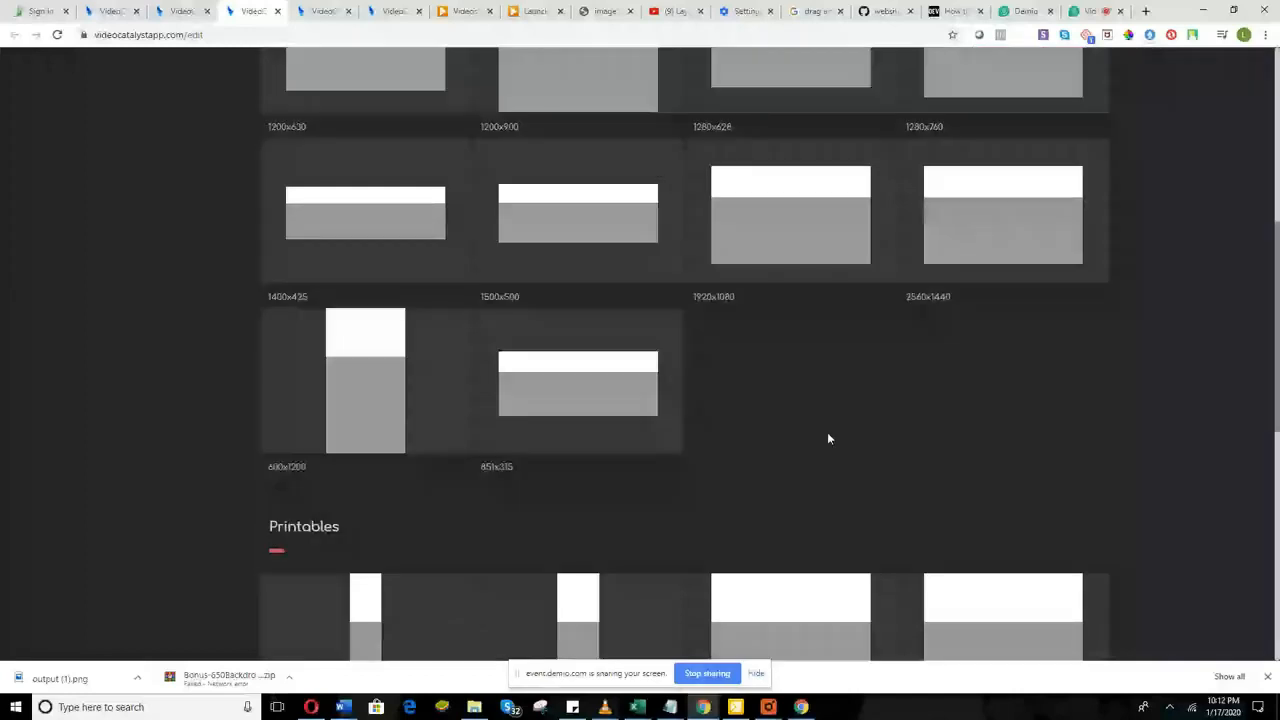
scroll(827, 438, down, 10)
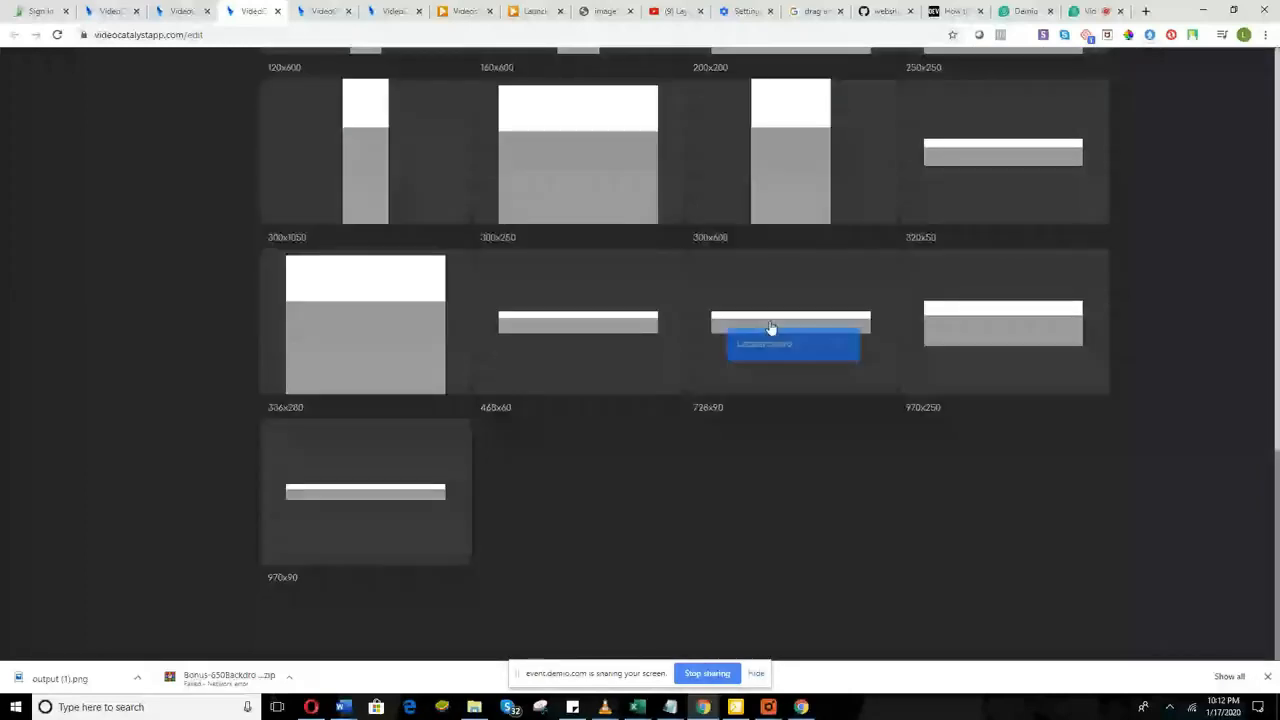
scroll(771, 328, up, 2)
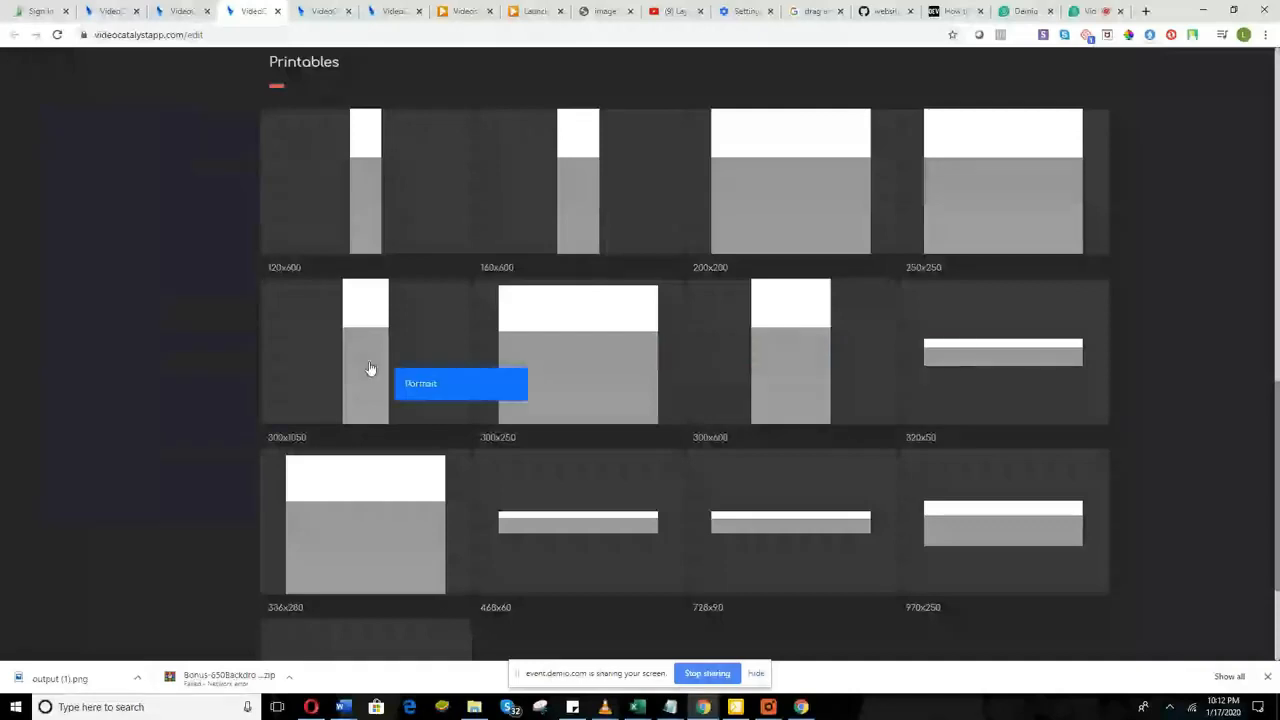
scroll(370, 369, up, 2)
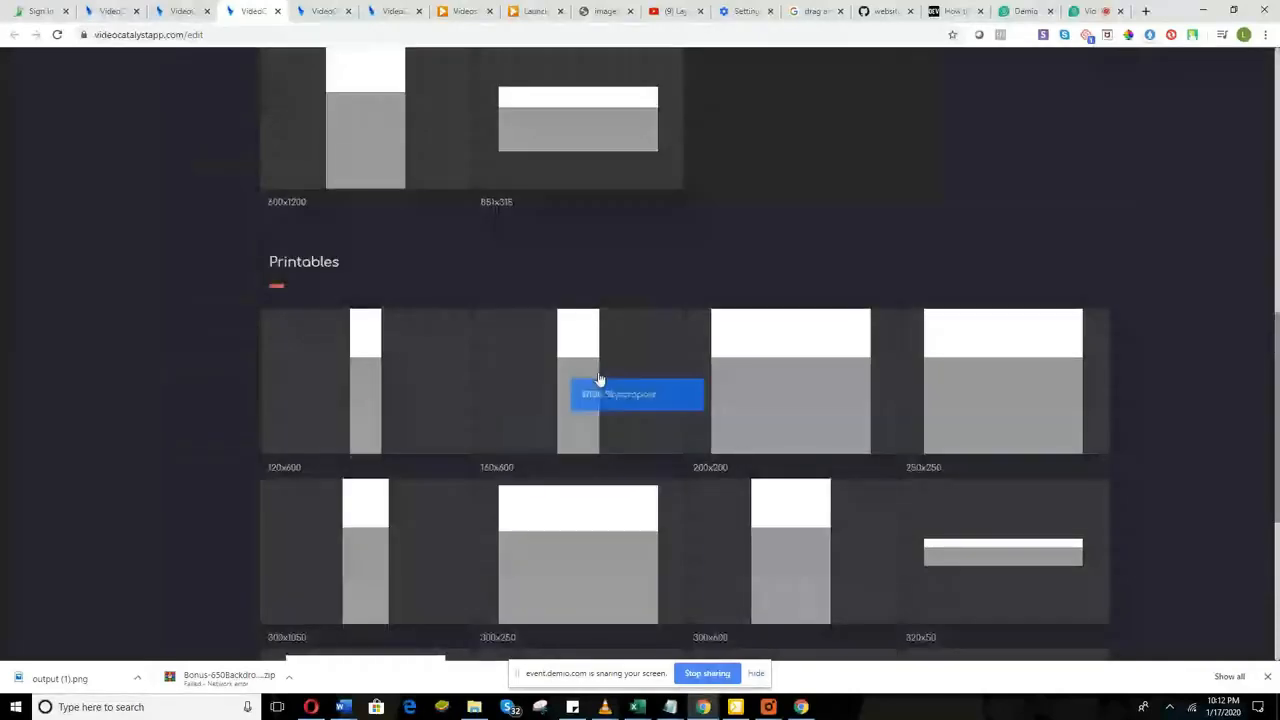
scroll(968, 440, up, 1)
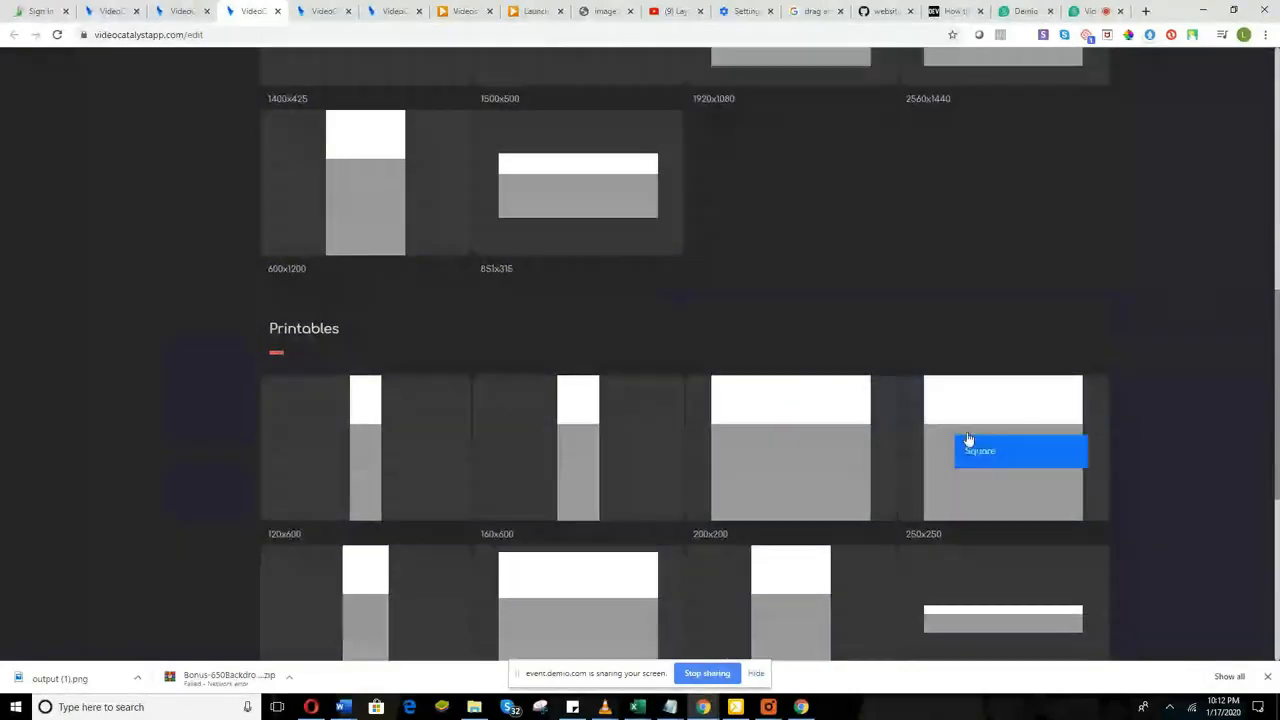
scroll(566, 371, up, 2)
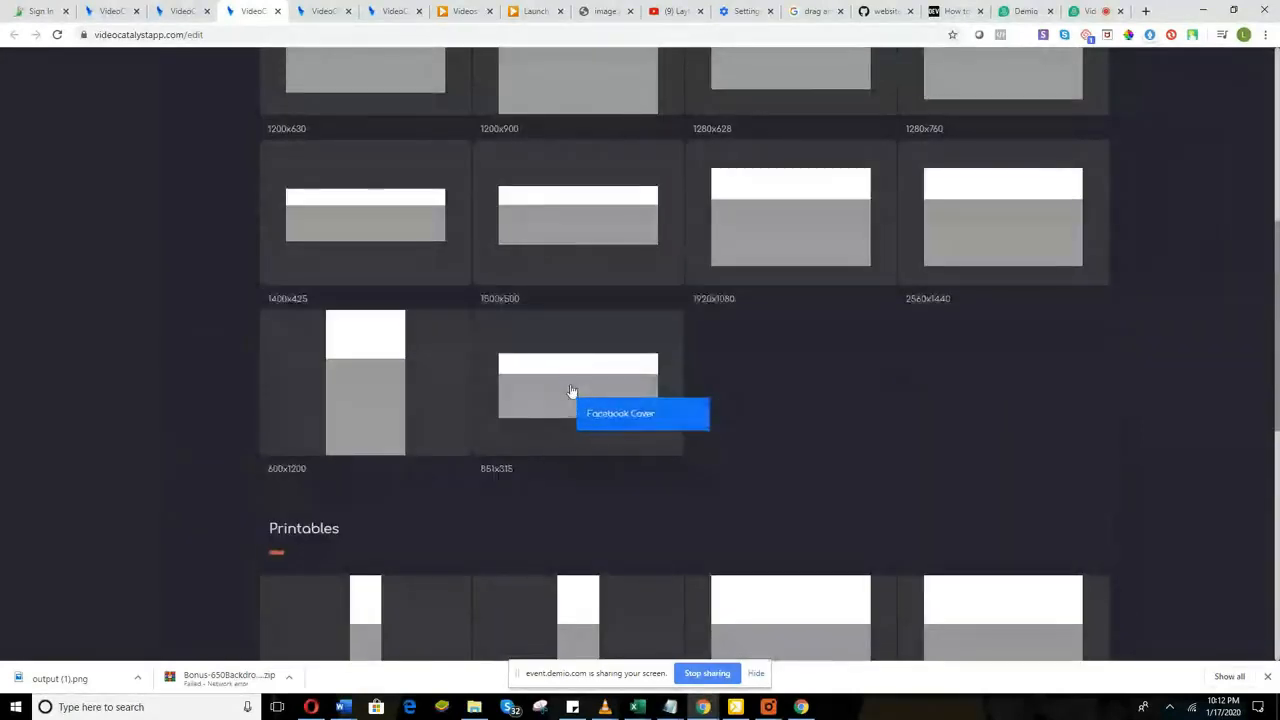
scroll(390, 395, up, 2)
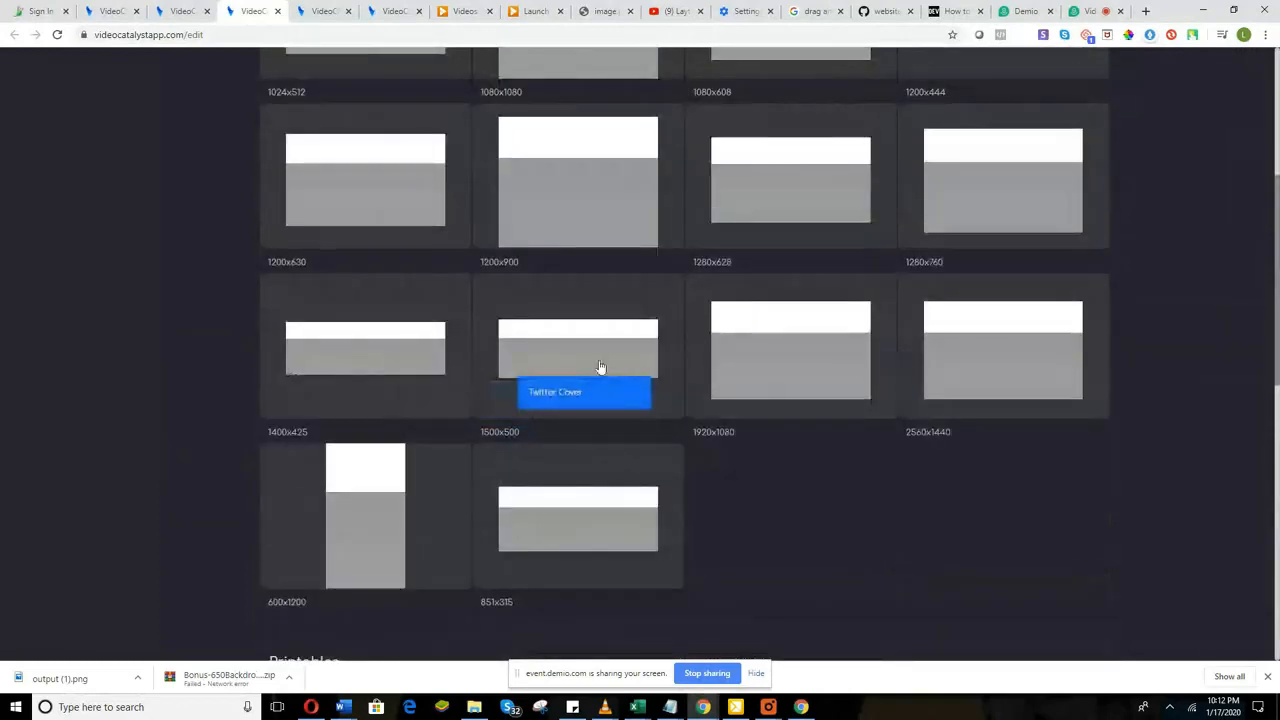
click(1074, 14)
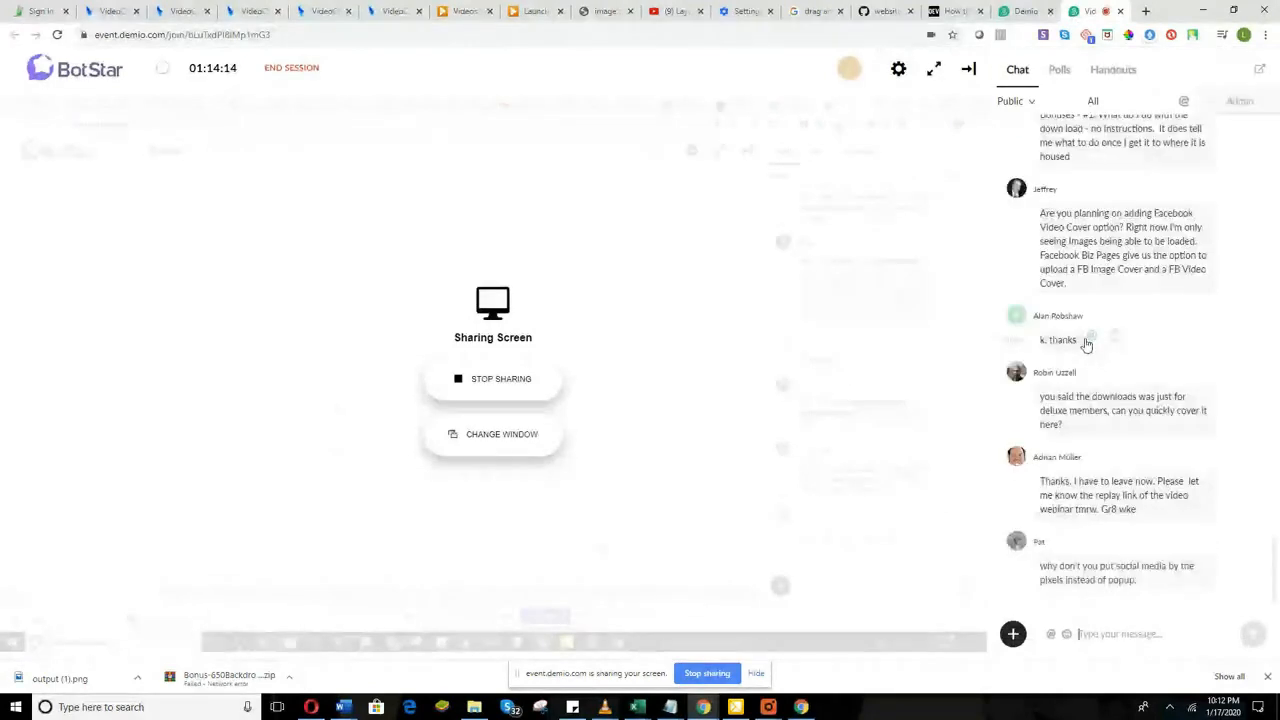
Step: Scroll up through the Demio audience chat
scroll(1107, 470, up, 3)
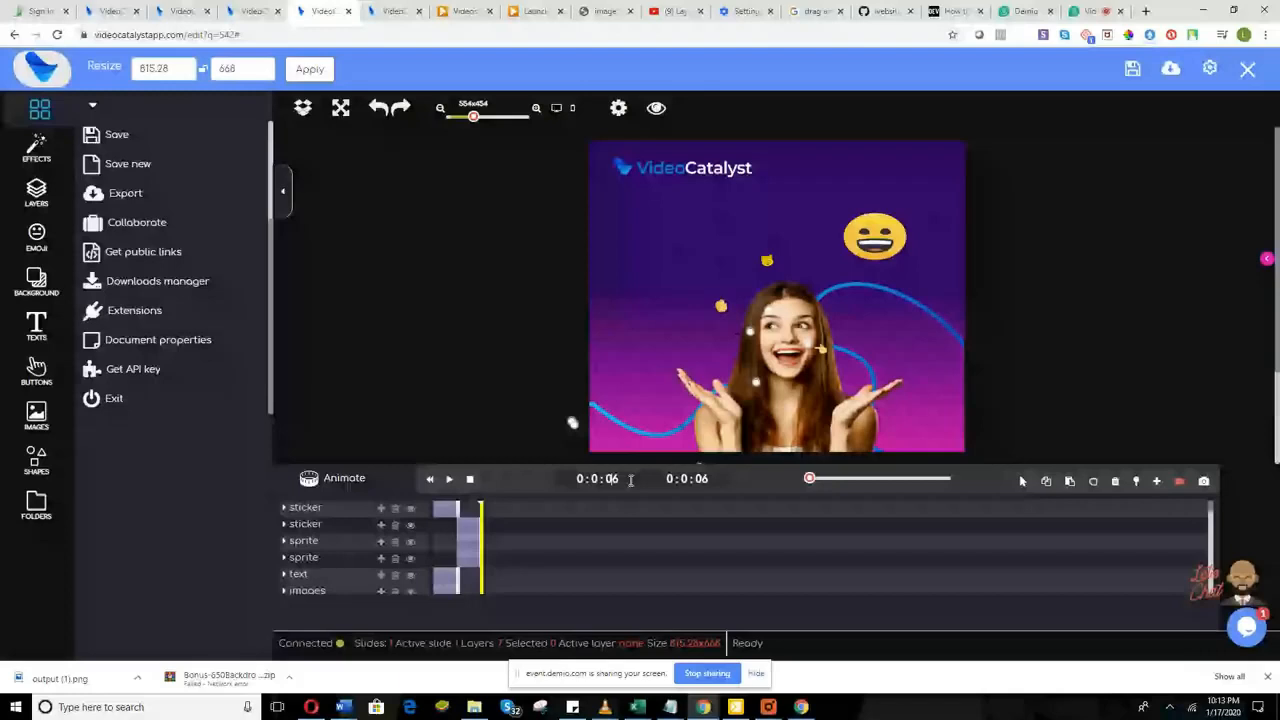
Step: Bring the Demio webinar audience chat back into view from the poster editor
click(1085, 11)
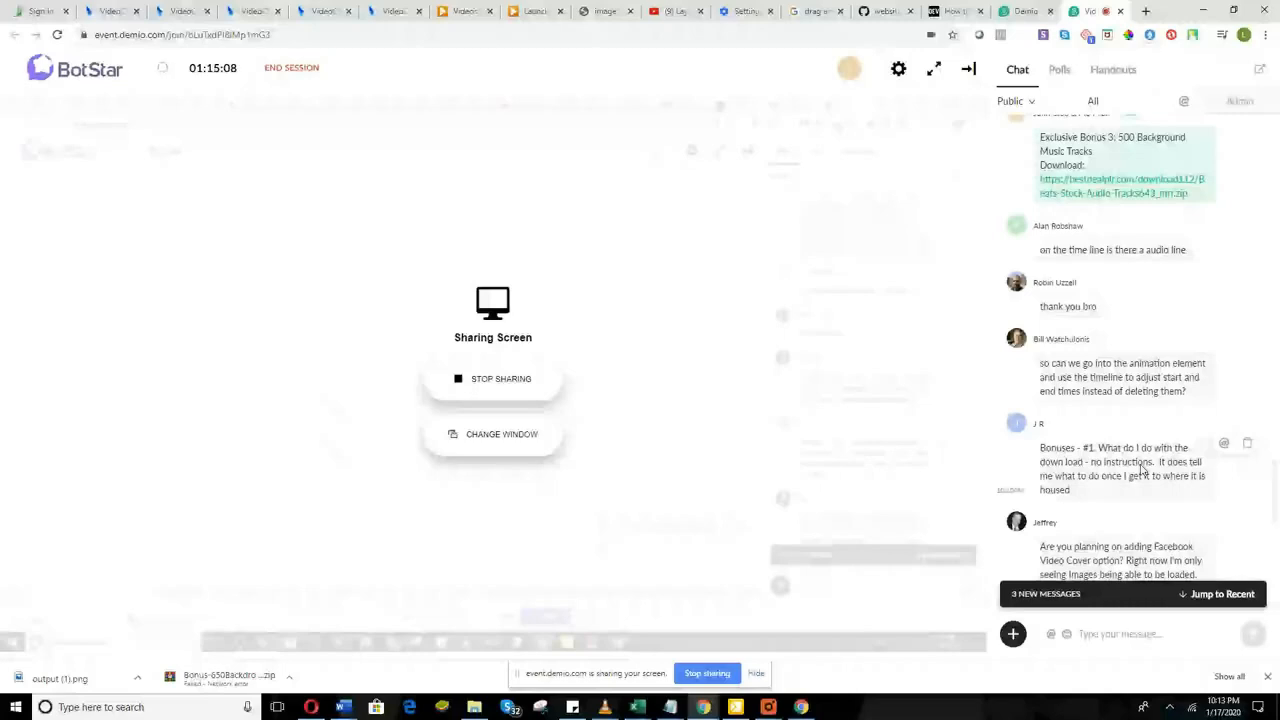
Step: Send the Video Catalyst support e-mail address in the Demio chat, then return to the templates page
click(1130, 630)
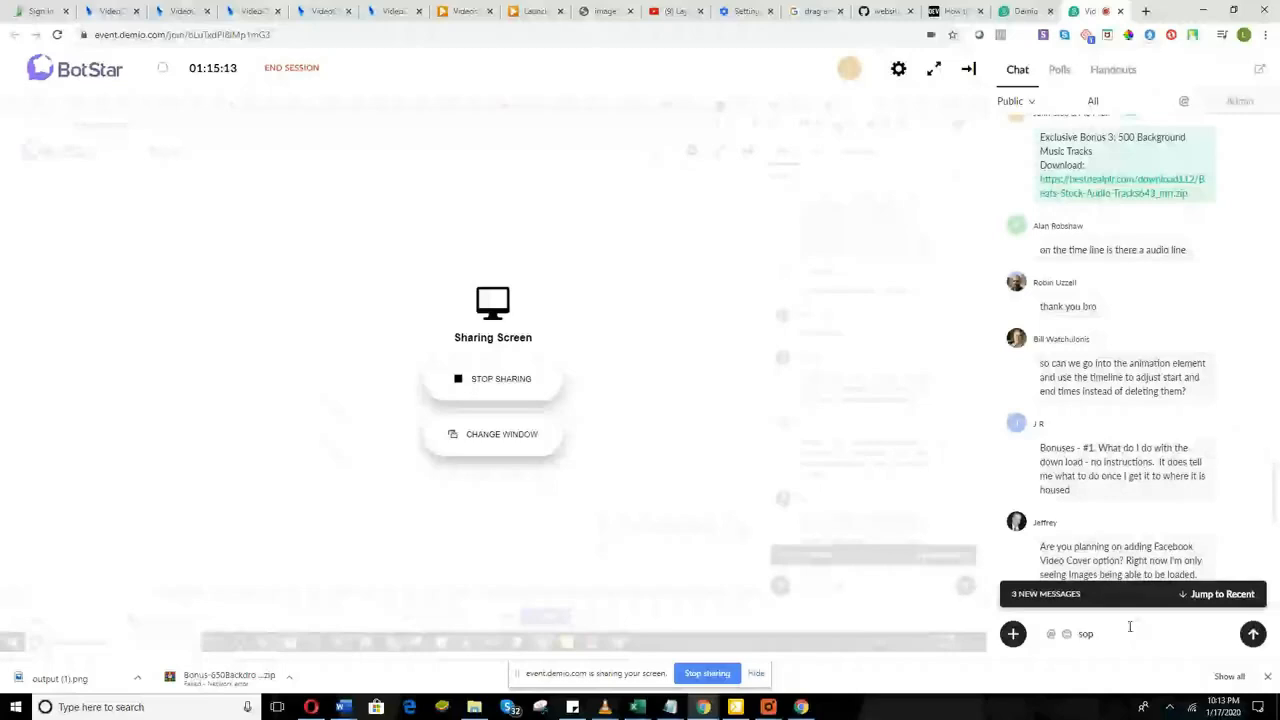
key(Return)
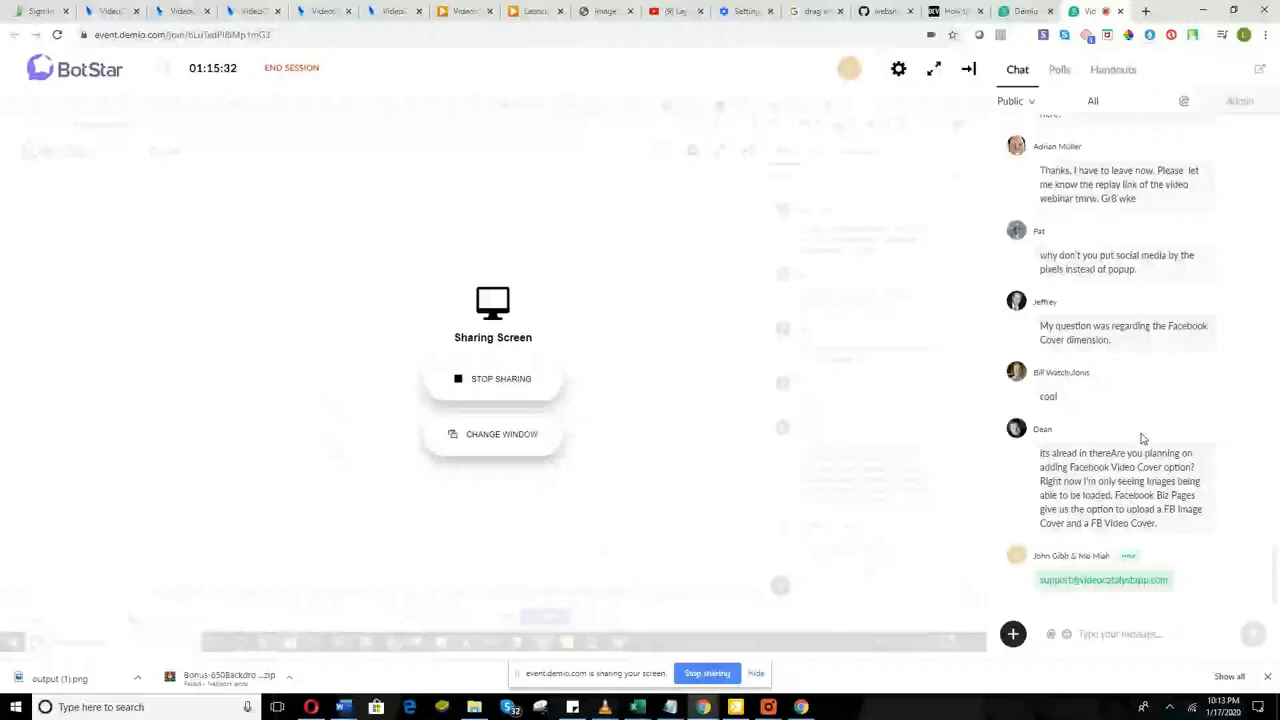
click(180, 11)
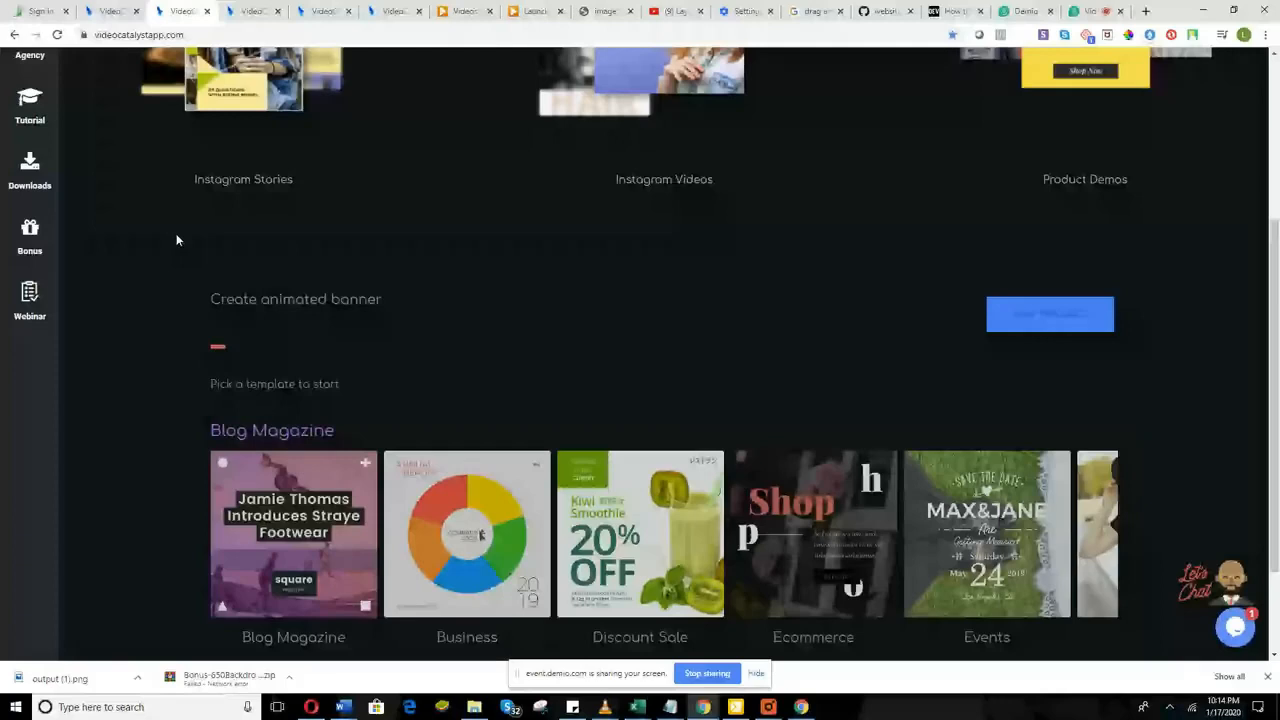
Step: Open Downloads from the dashboard's left sidebar
scroll(71, 361, up, 2)
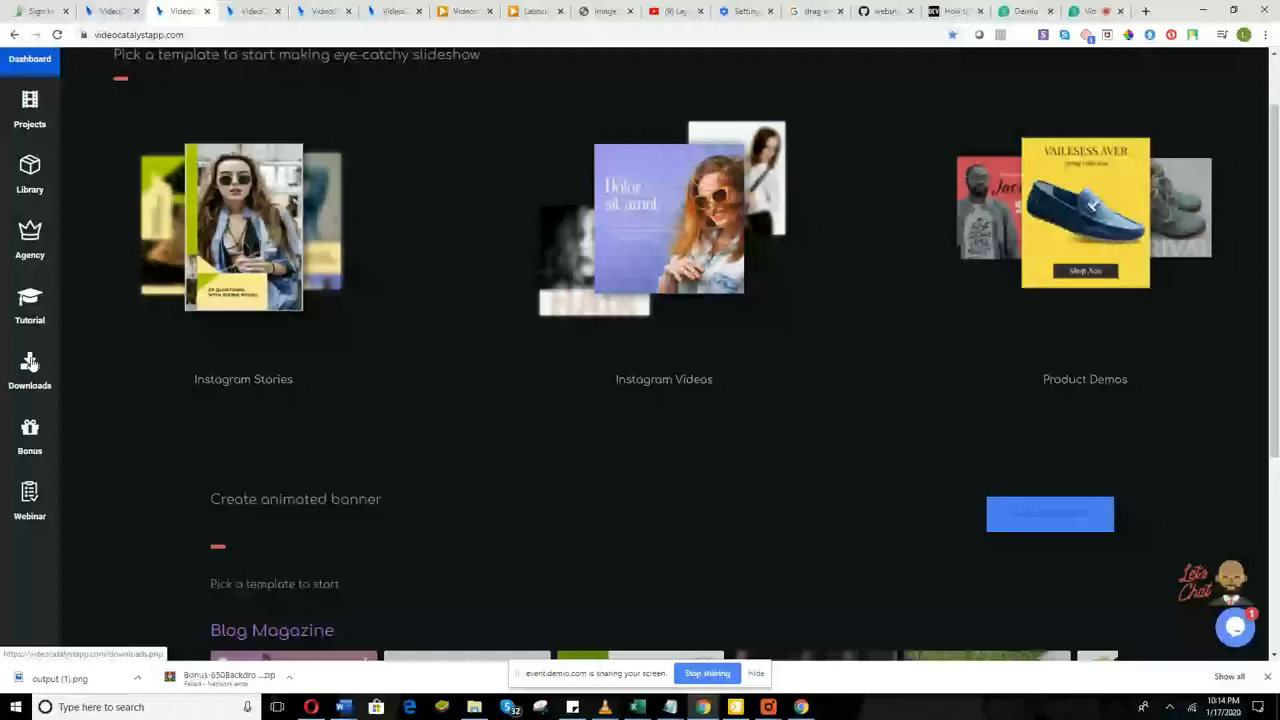
click(29, 363)
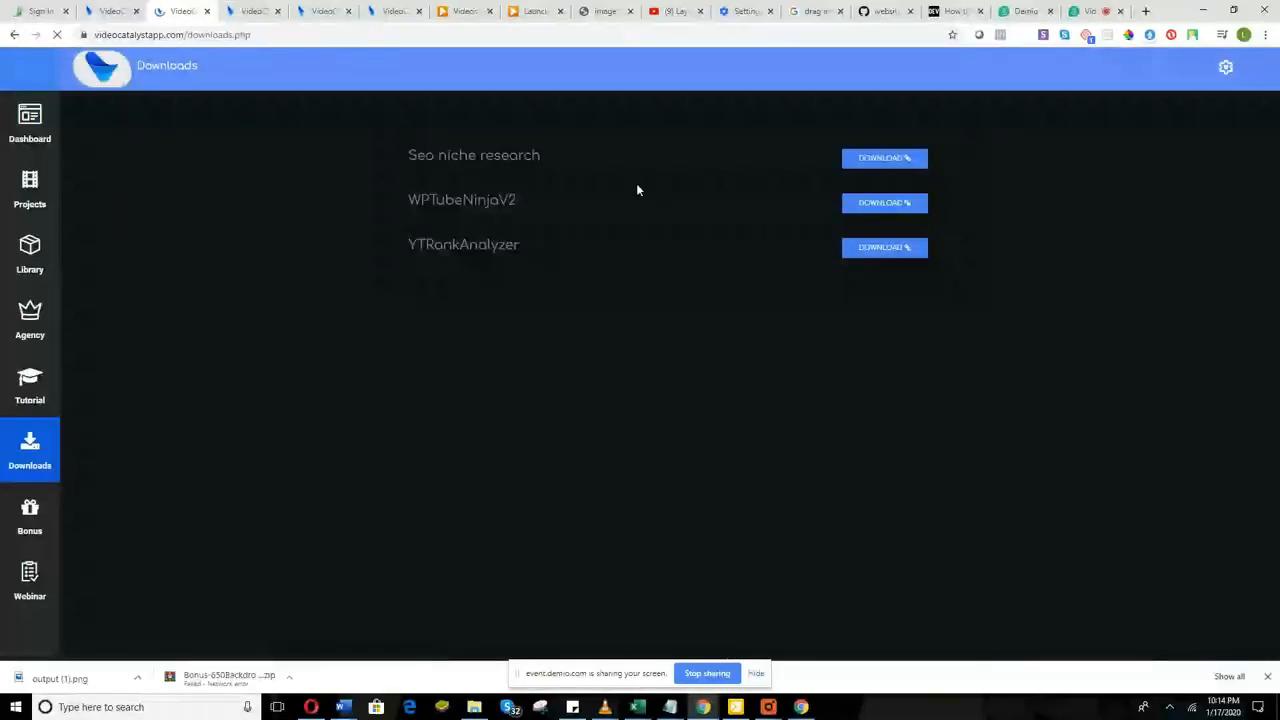
Step: Download the Seo niche research bonus and go back to the Demio webinar tab
click(866, 162)
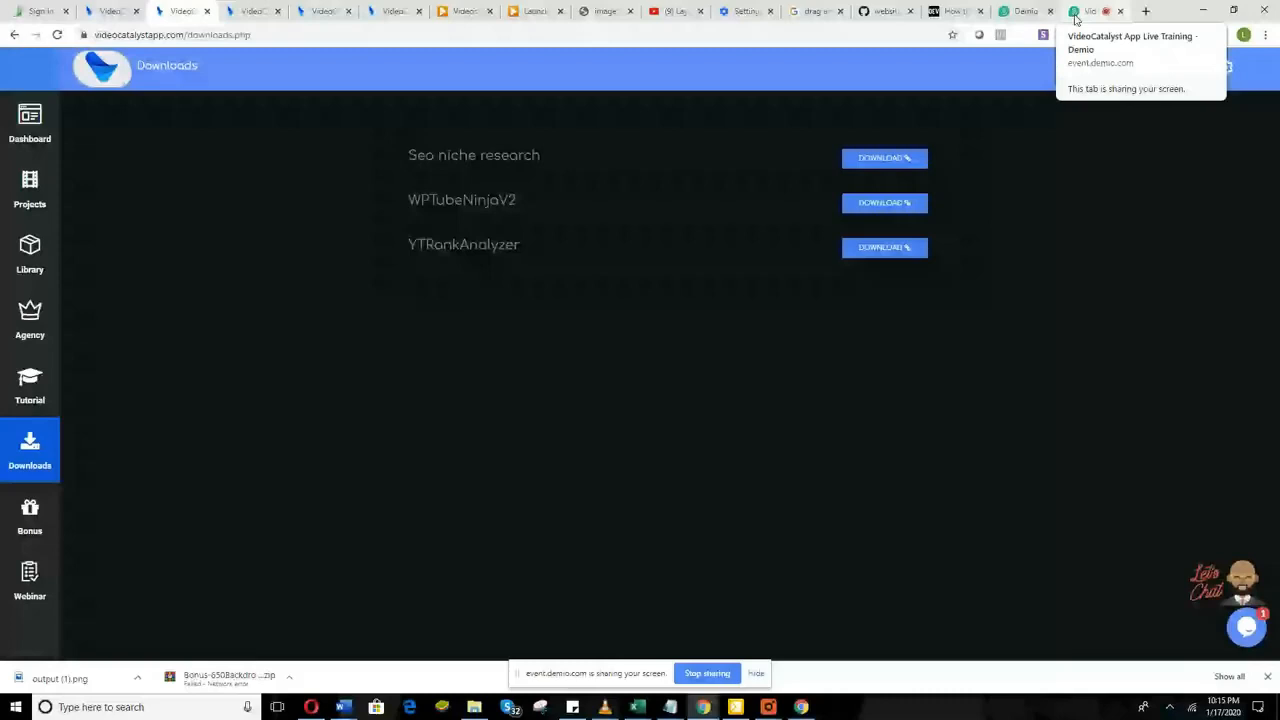
click(1075, 18)
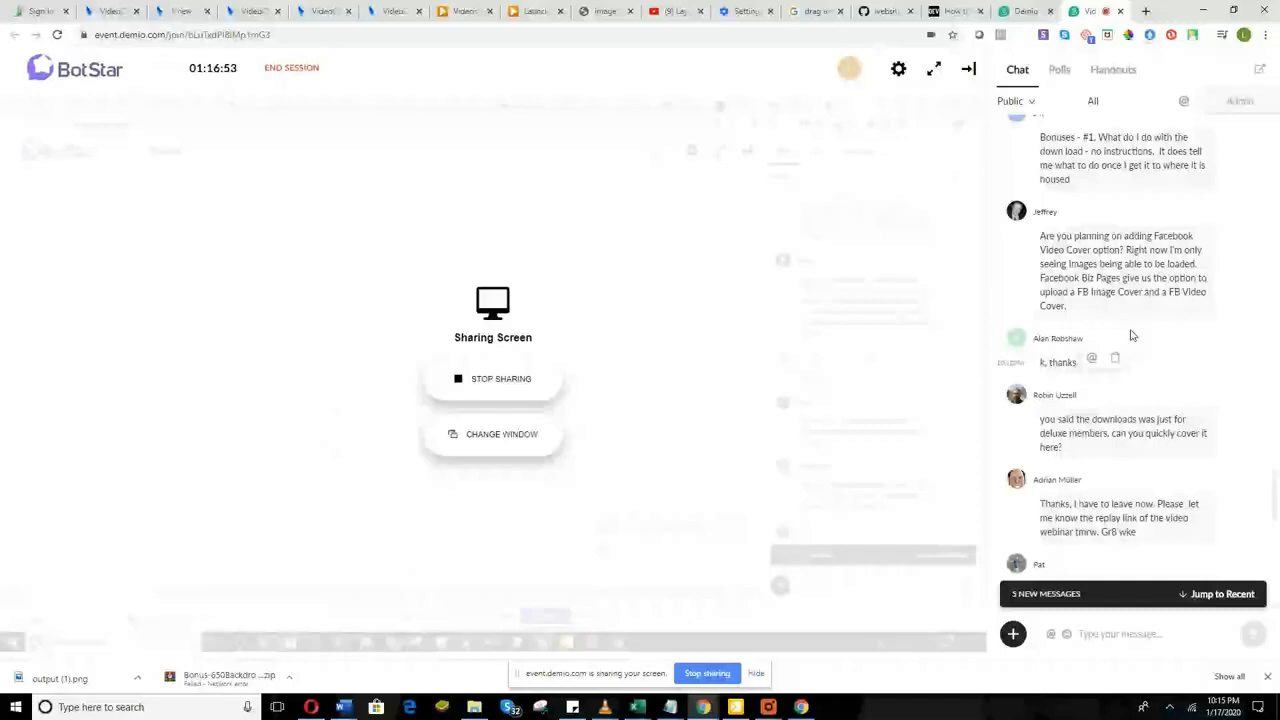
scroll(1133, 335, down, 1)
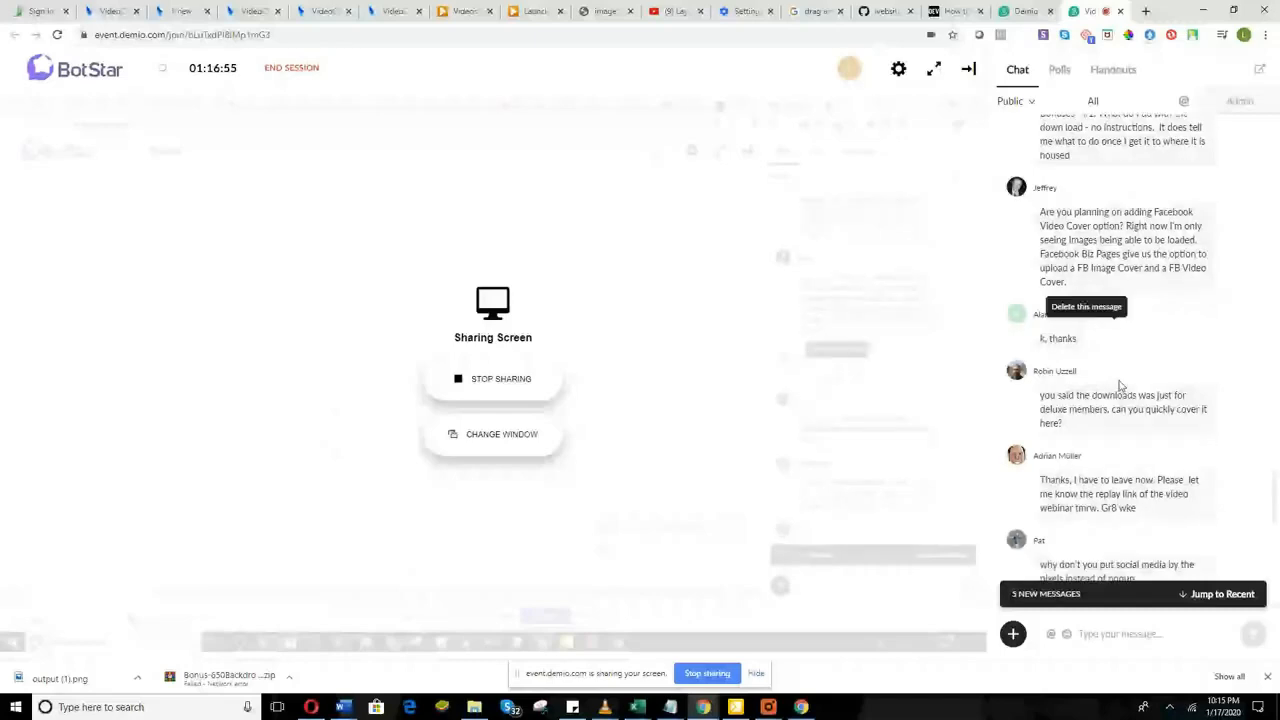
scroll(1110, 420, down, 1)
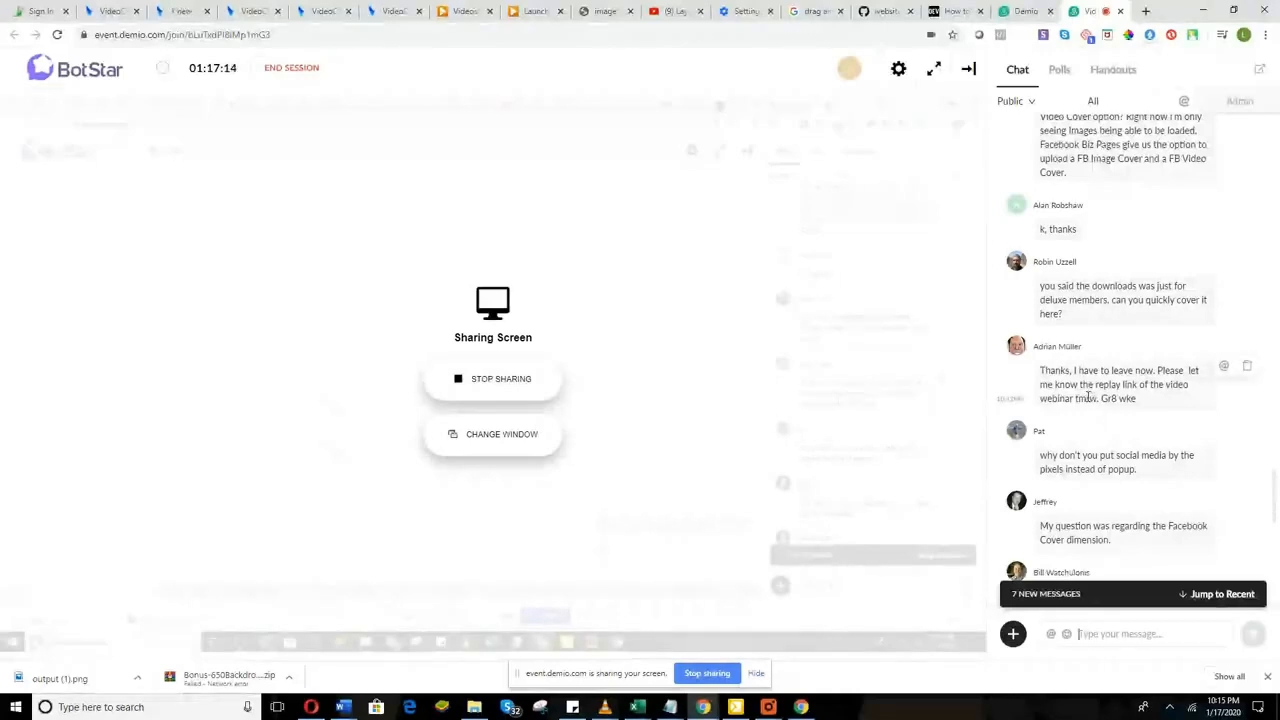
scroll(1085, 395, down, 1)
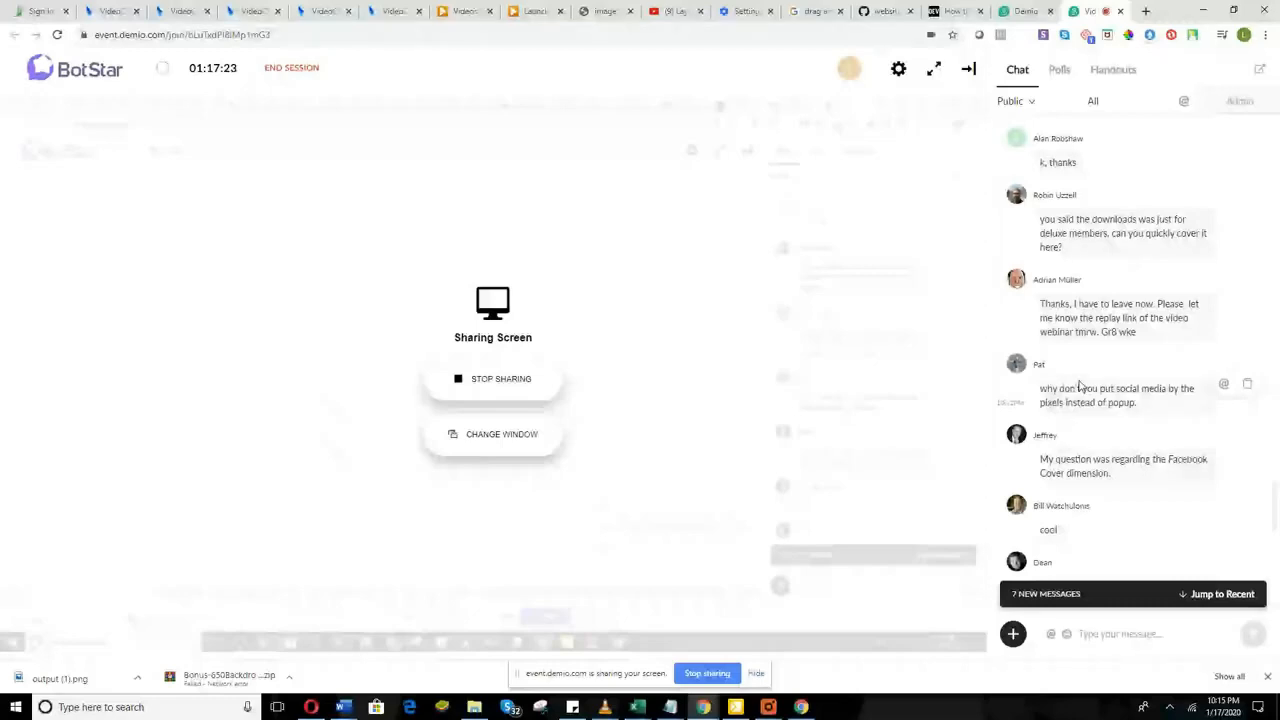
scroll(1100, 410, down, 1)
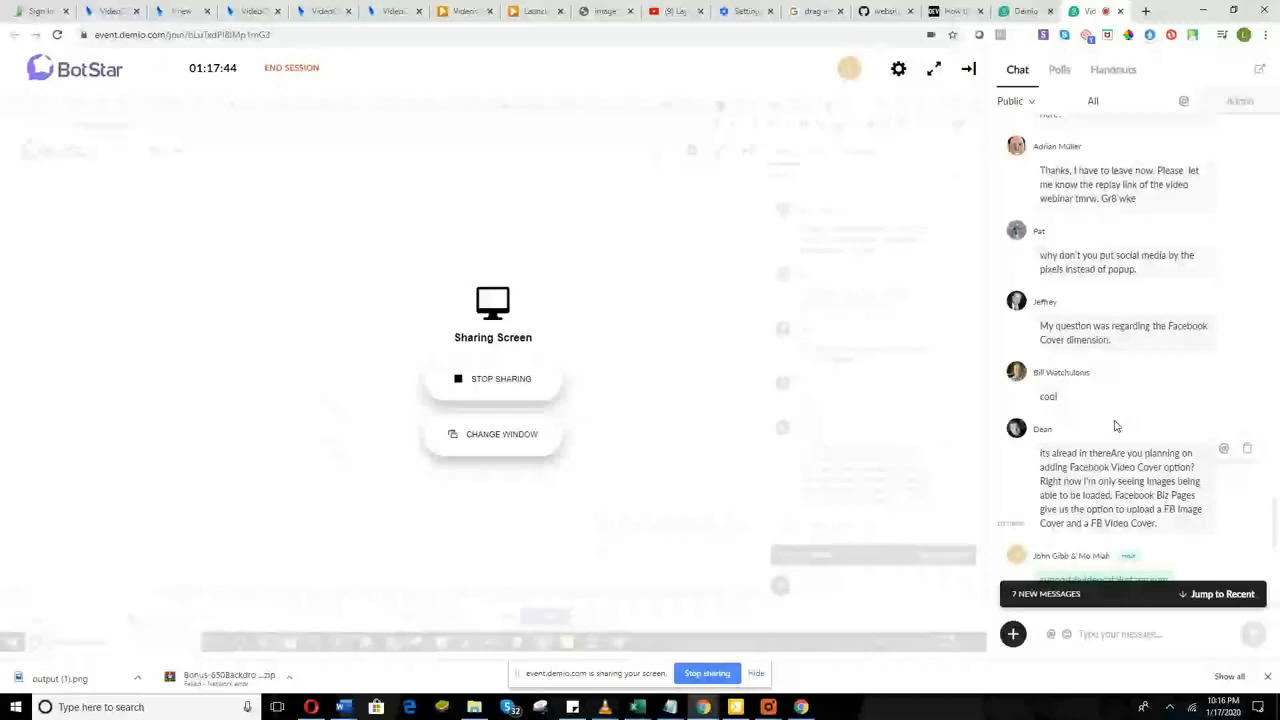
scroll(1092, 362, down, 2)
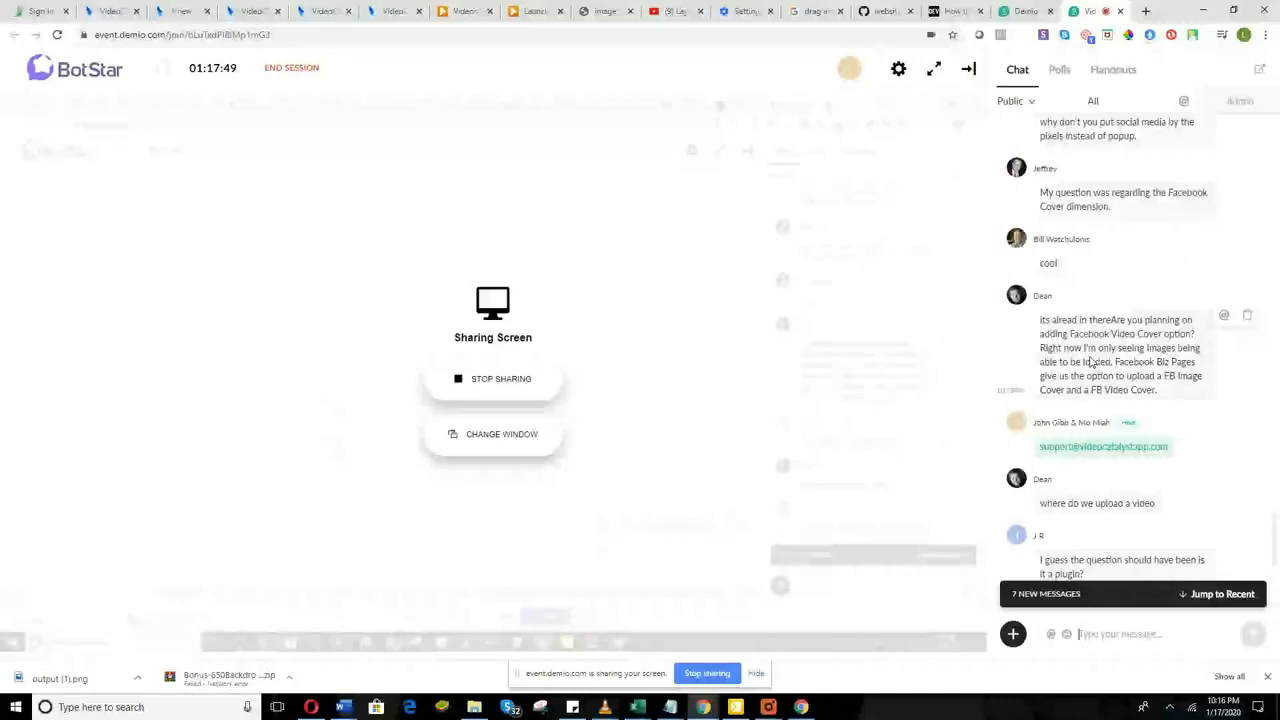
scroll(1090, 340, down, 3)
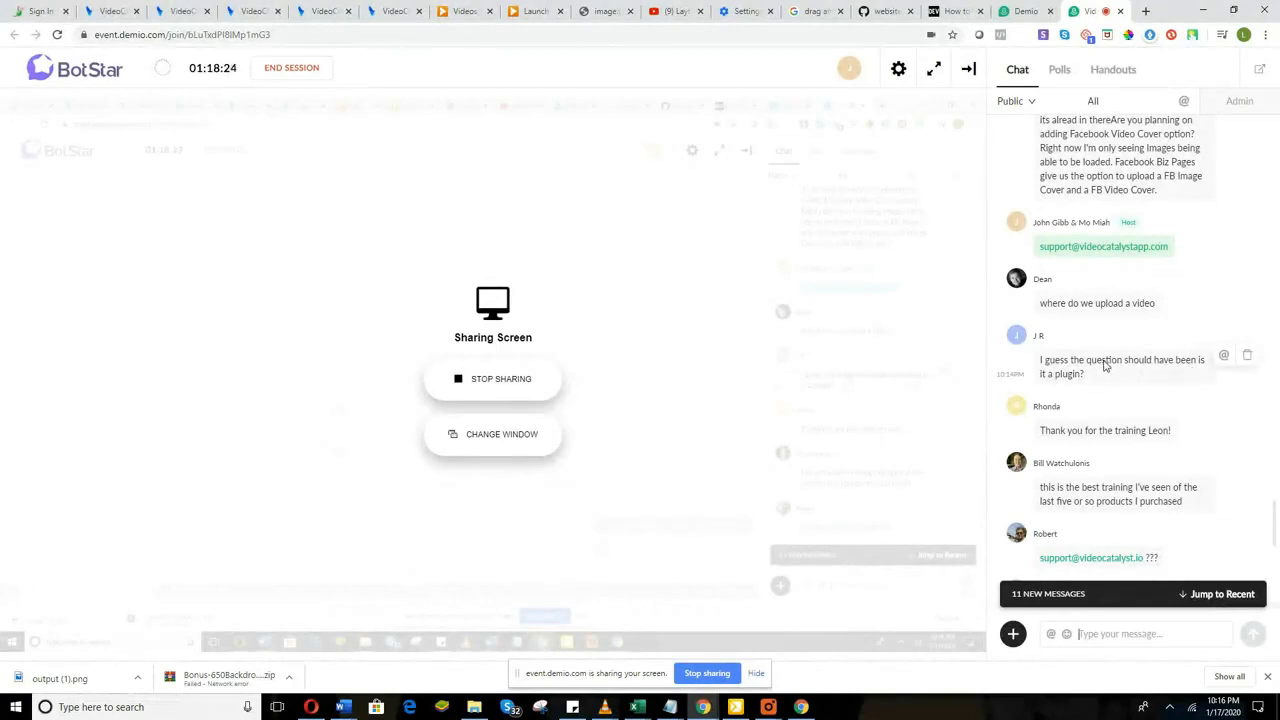
scroll(1105, 365, up, 3)
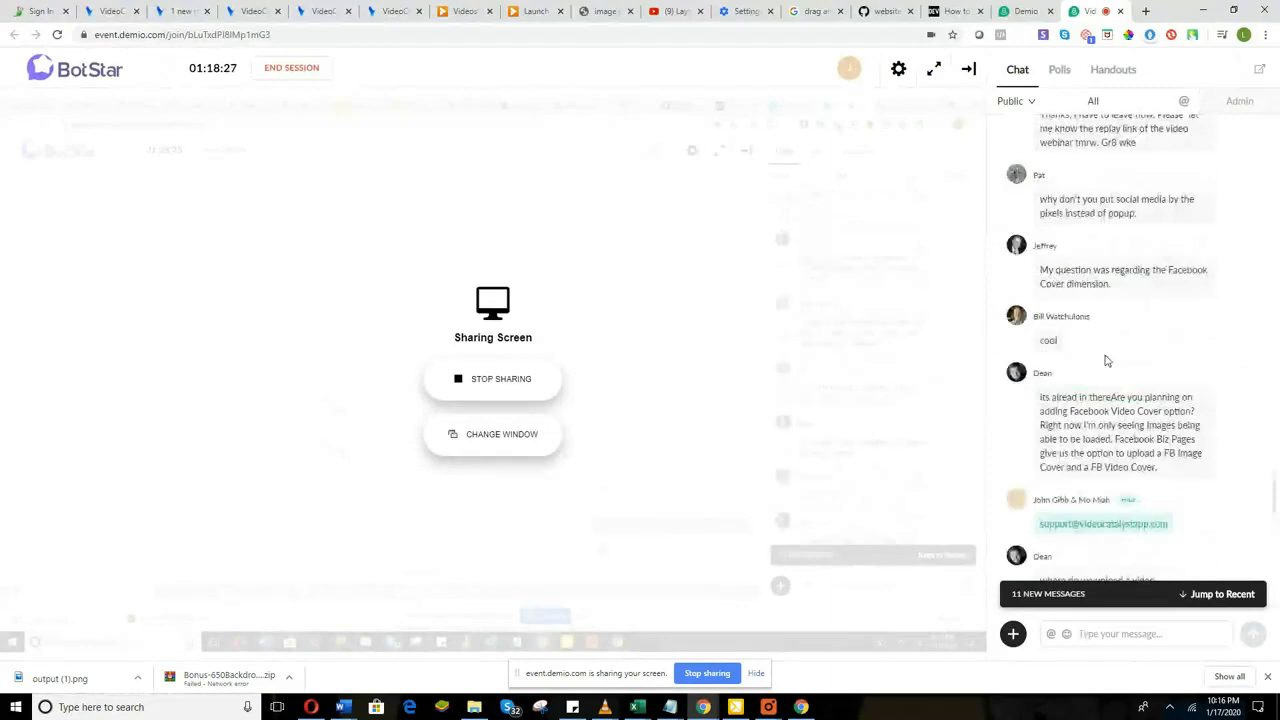
scroll(1100, 310, down, 3)
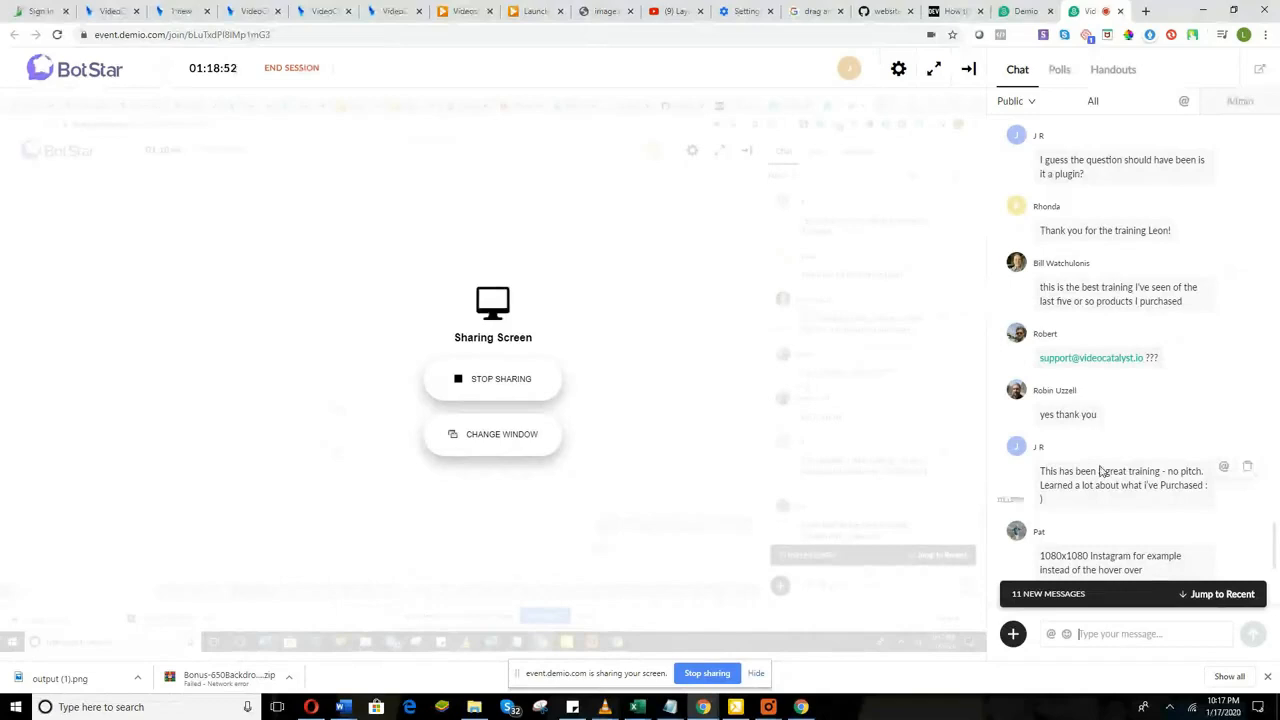
scroll(1100, 470, down, 2)
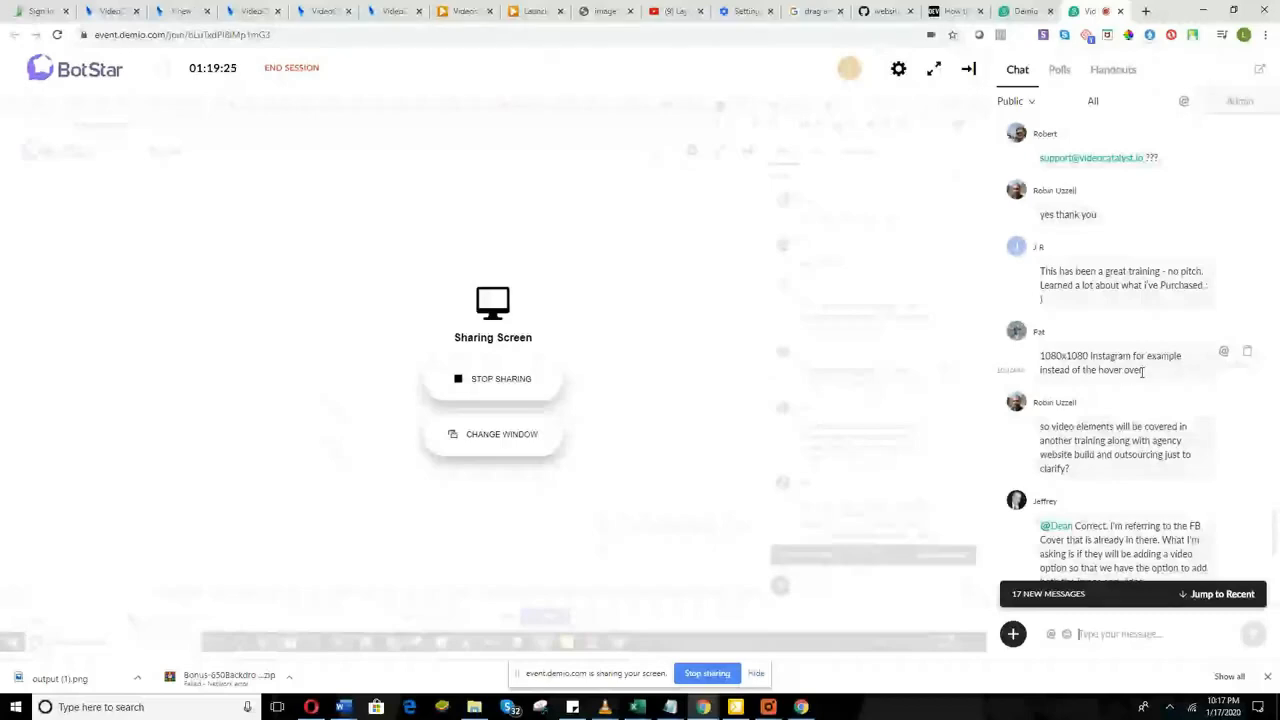
Step: Enter a 1070 width and 1080 height on Custom Graphics, then return to Demio
click(238, 8)
click(391, 187)
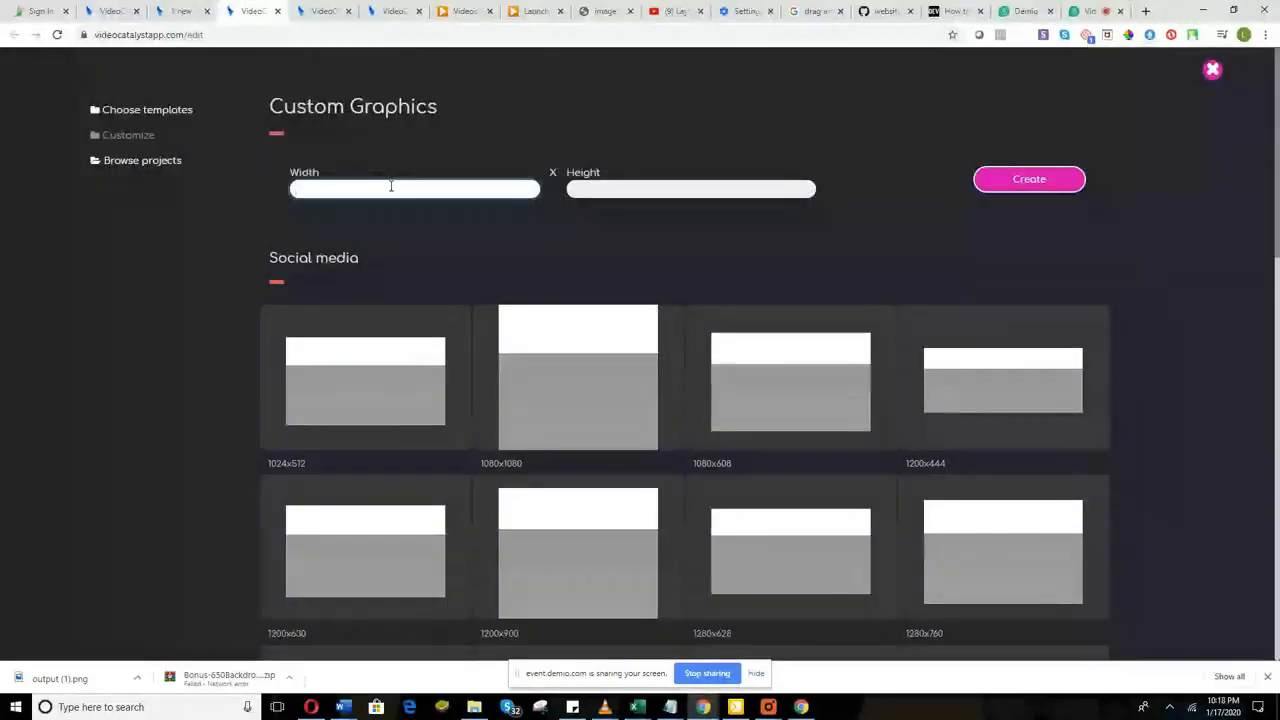
text(1070)
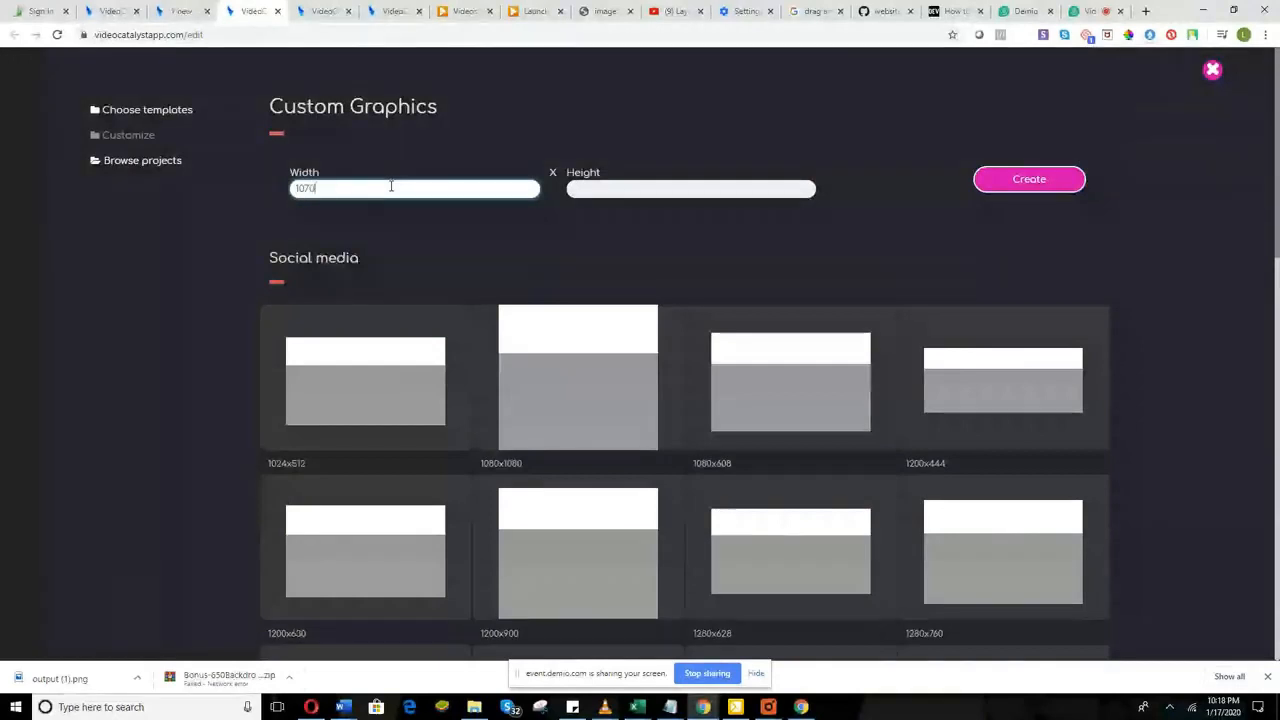
click(575, 187)
text(1080)
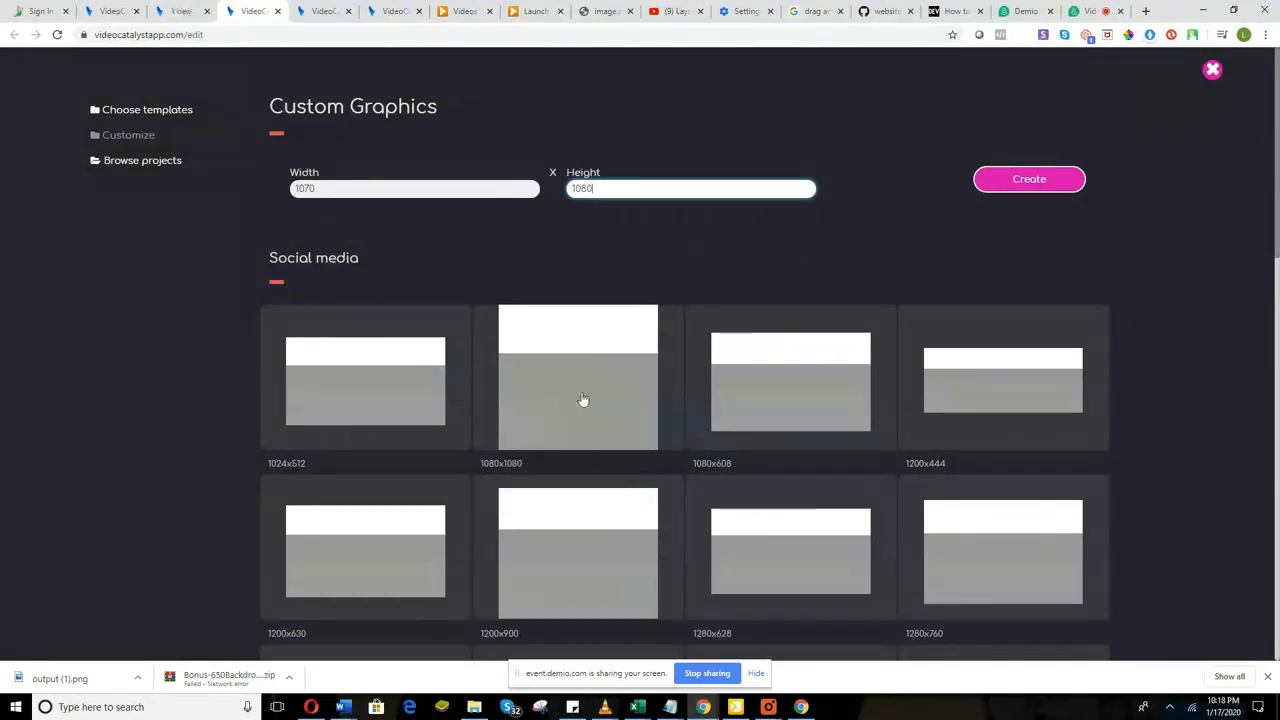
click(1090, 11)
scroll(1072, 487, down, 2)
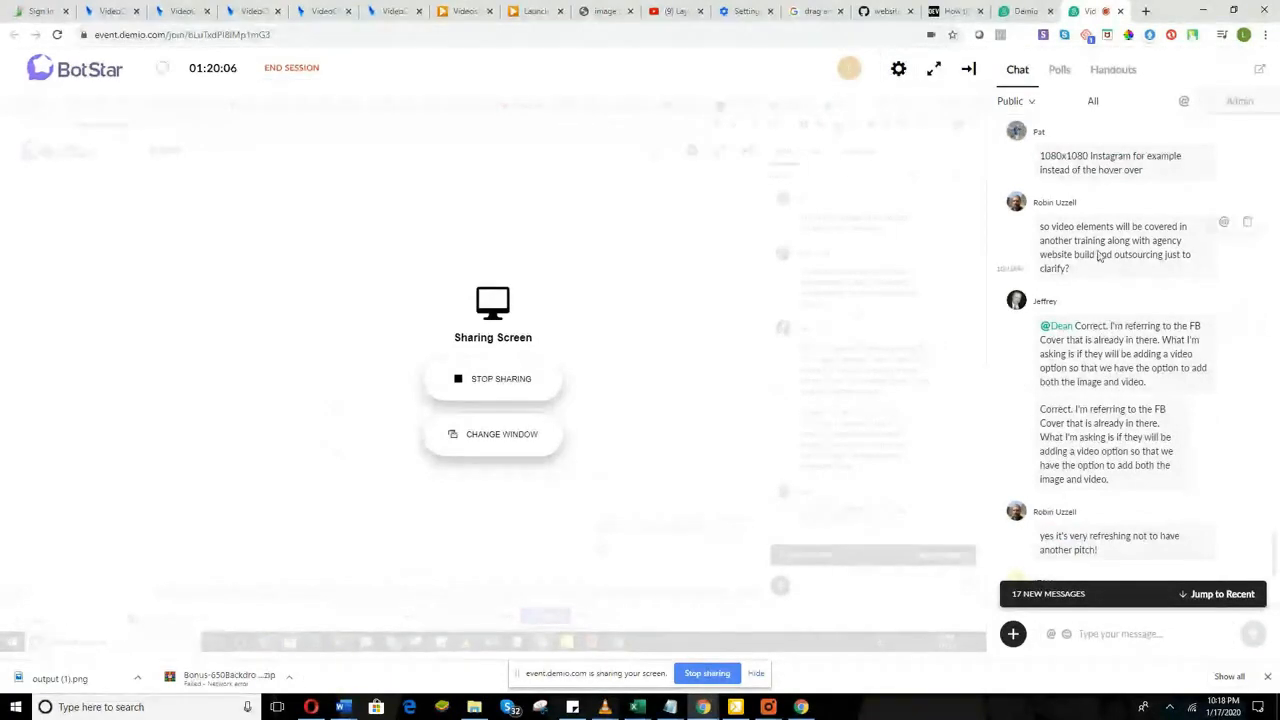
scroll(1075, 305, up, 1)
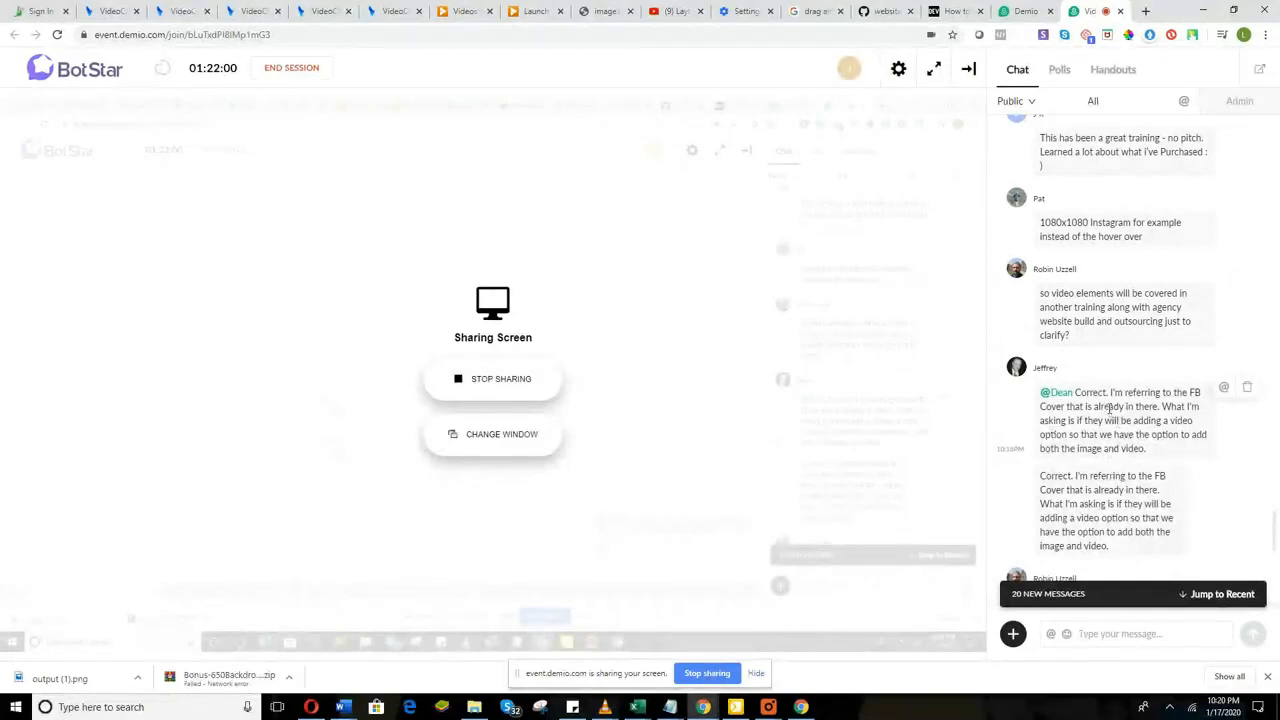
scroll(1110, 408, down, 1)
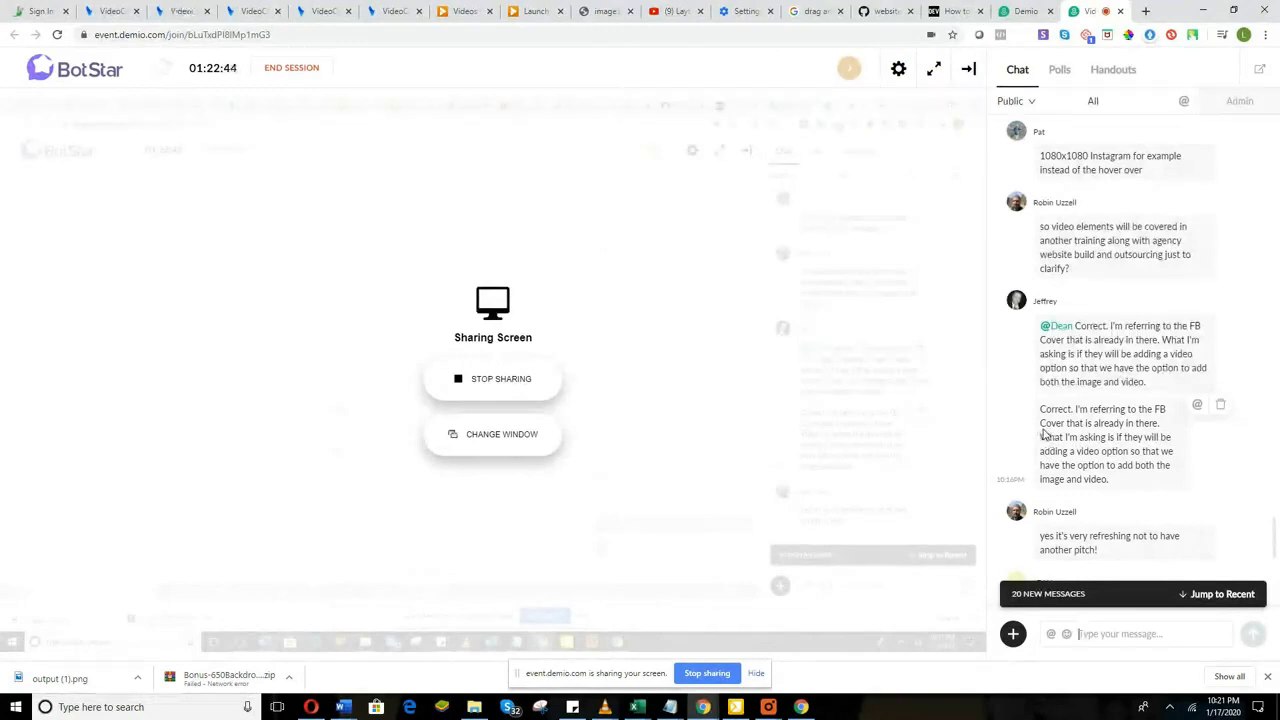
scroll(1078, 441, down, 2)
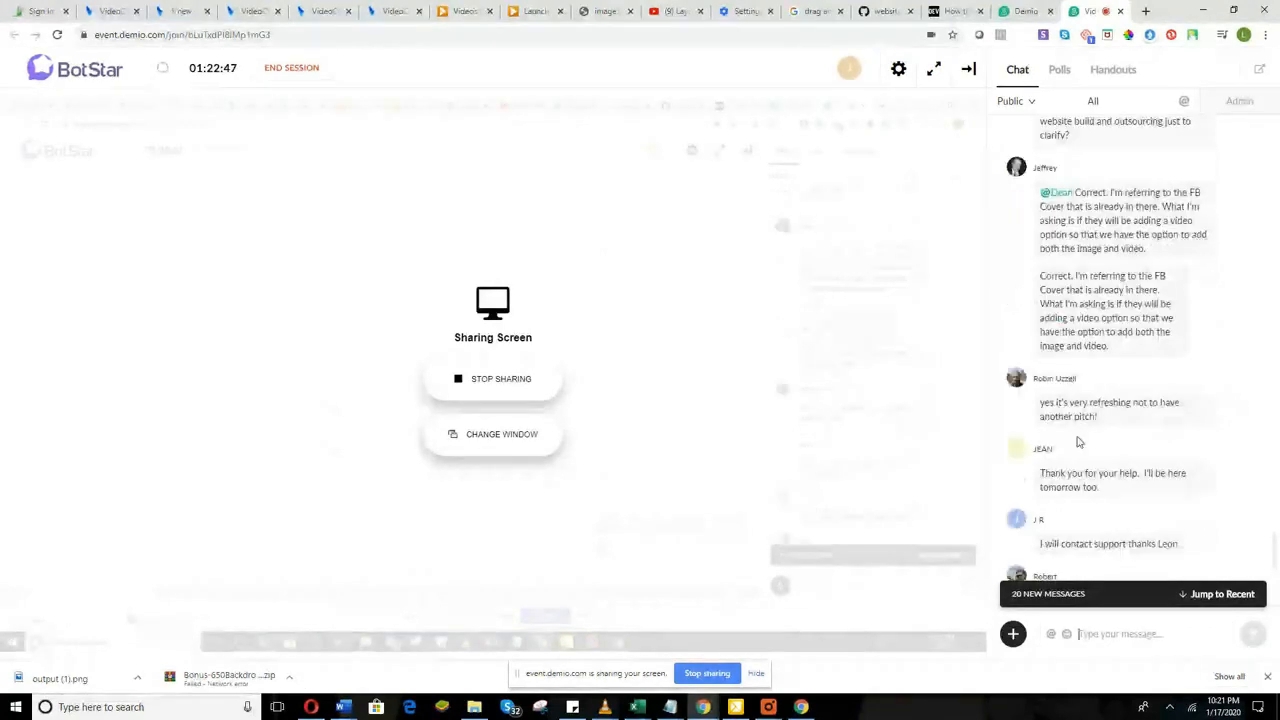
scroll(1078, 441, down, 1)
scroll(1078, 441, down, 1)
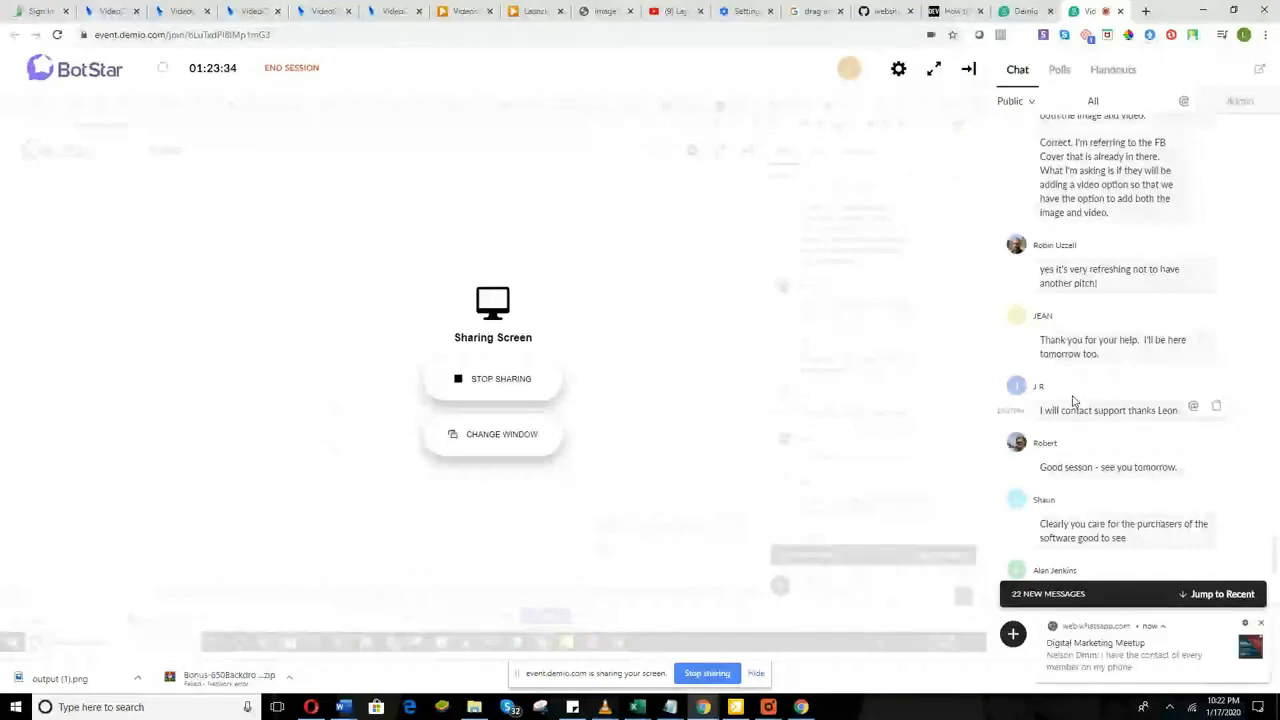
scroll(1090, 410, down, 1)
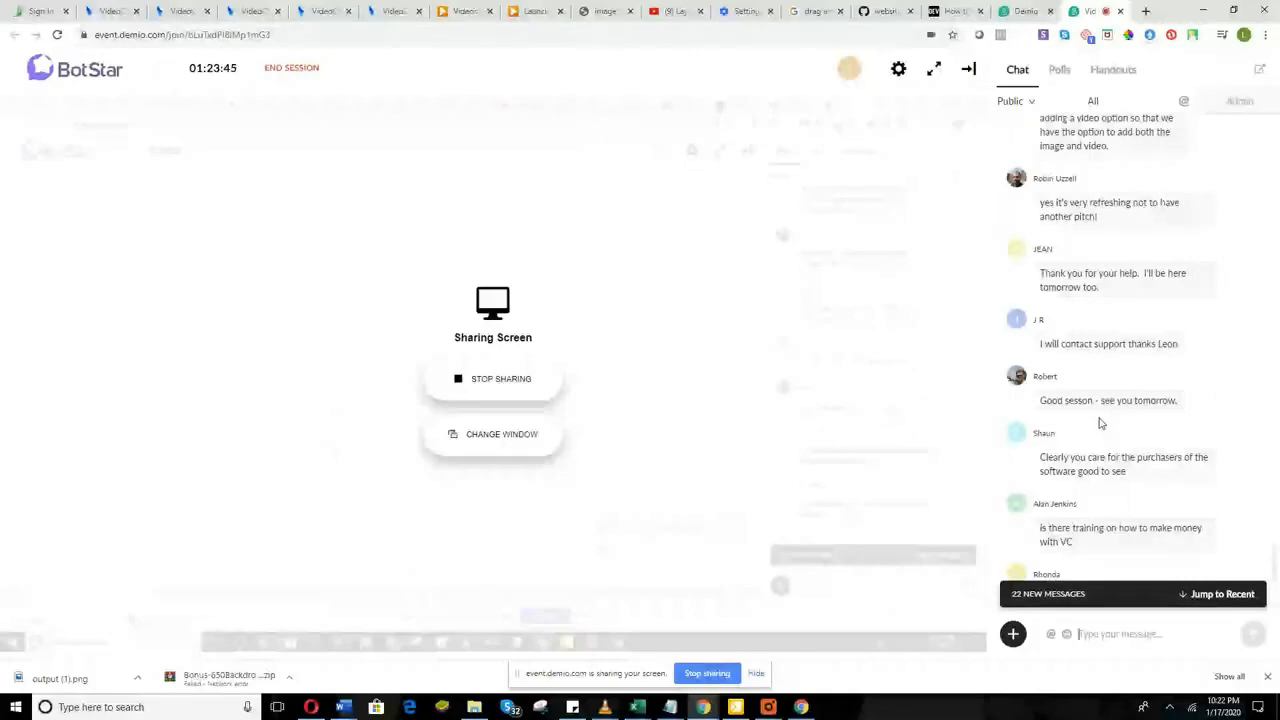
scroll(1103, 421, down, 1)
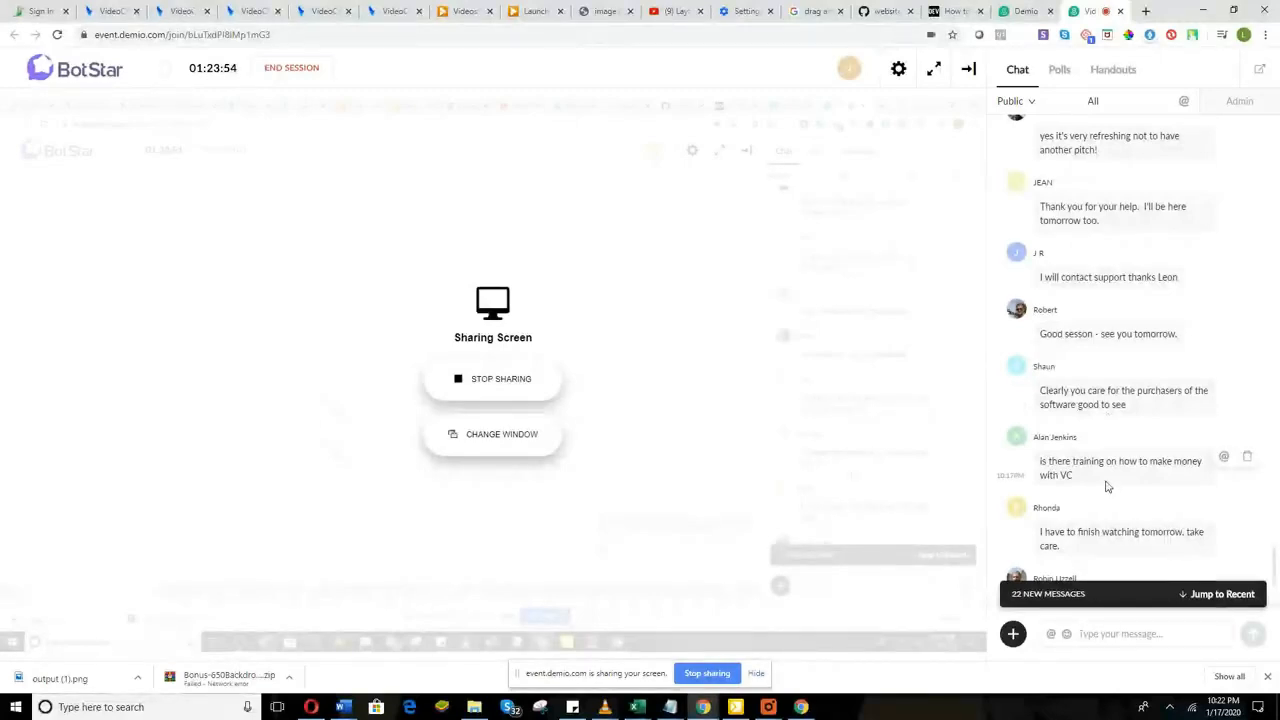
scroll(1107, 485, down, 1)
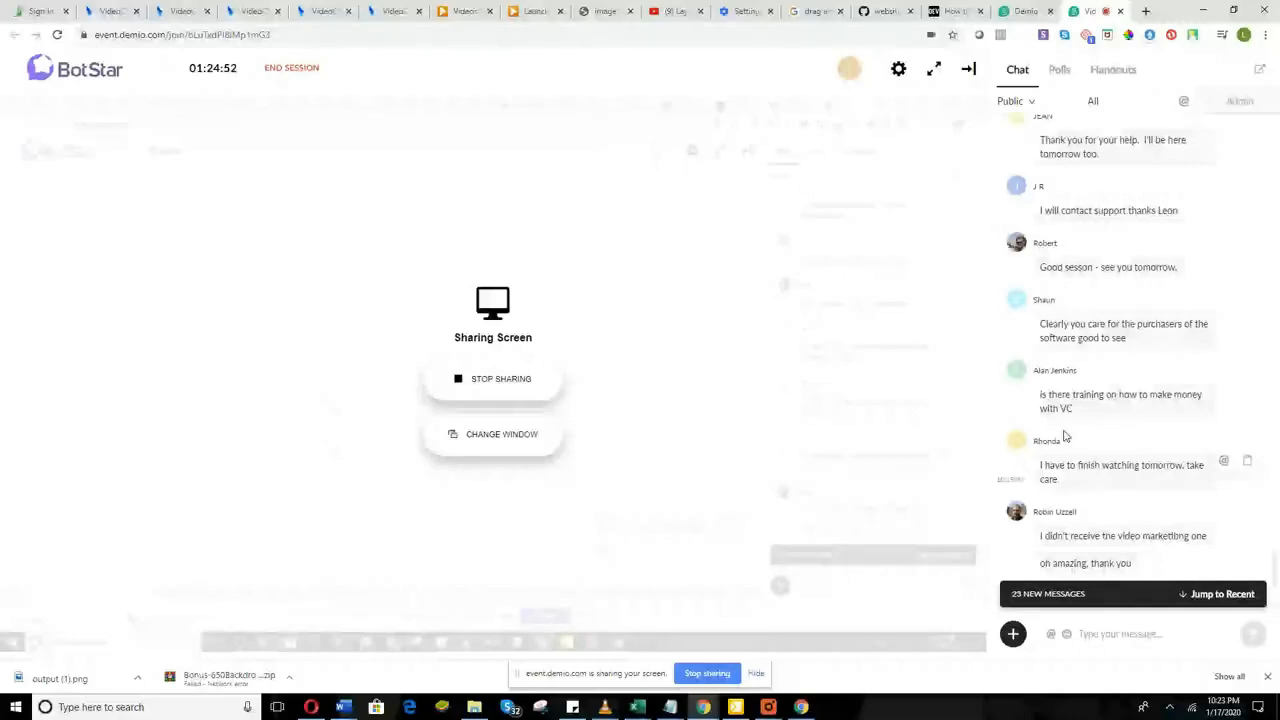
Step: Scroll the Demio chat to its newest messages and close the WhatsApp notification
scroll(1065, 436, down, 1)
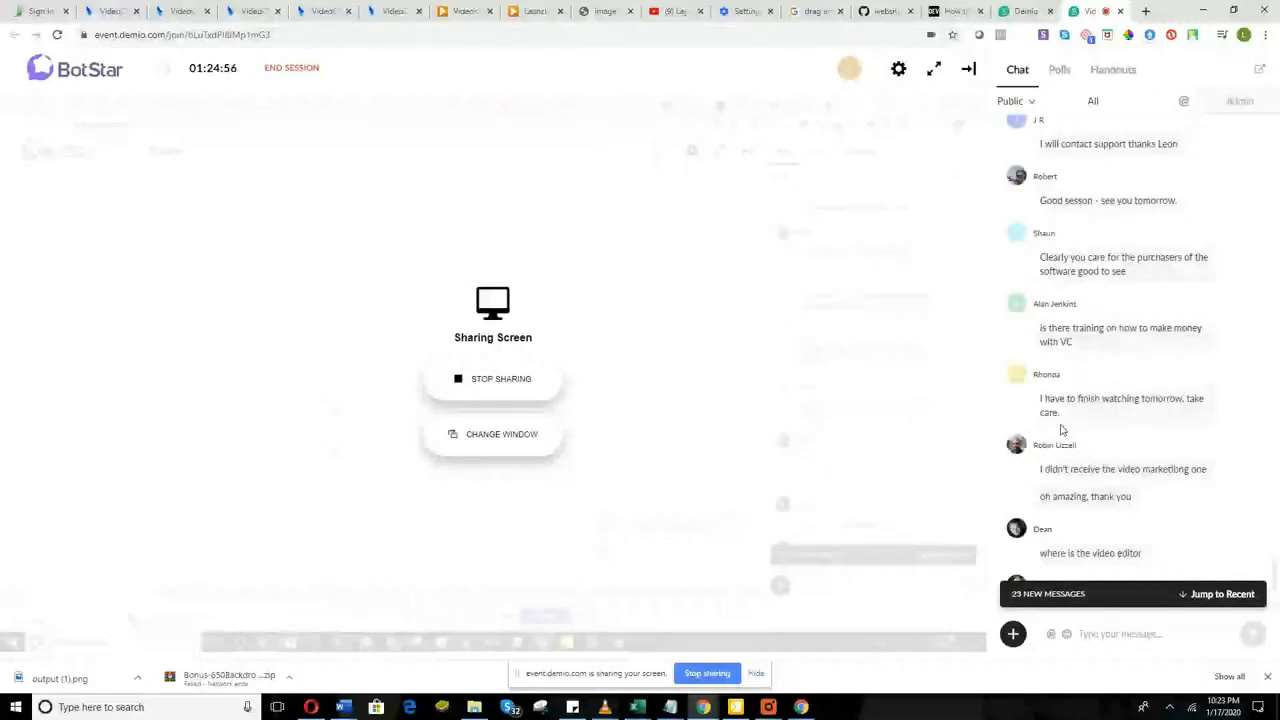
scroll(1062, 430, down, 2)
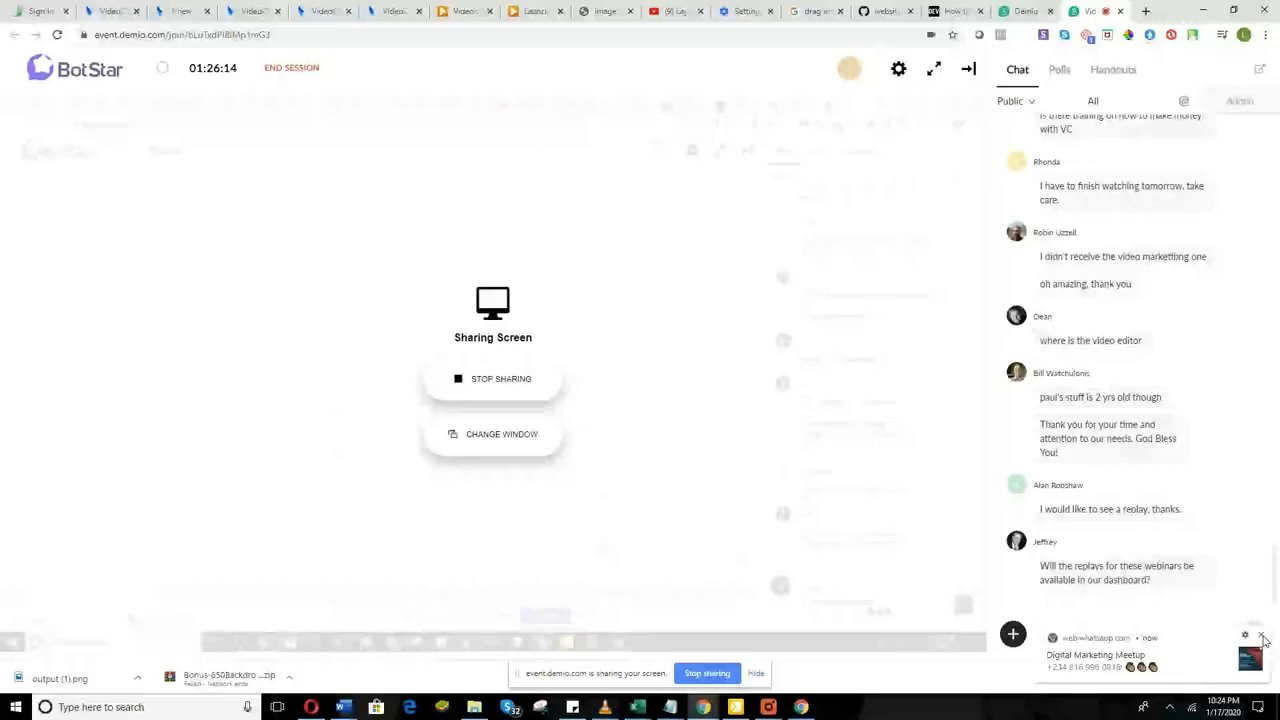
click(1263, 640)
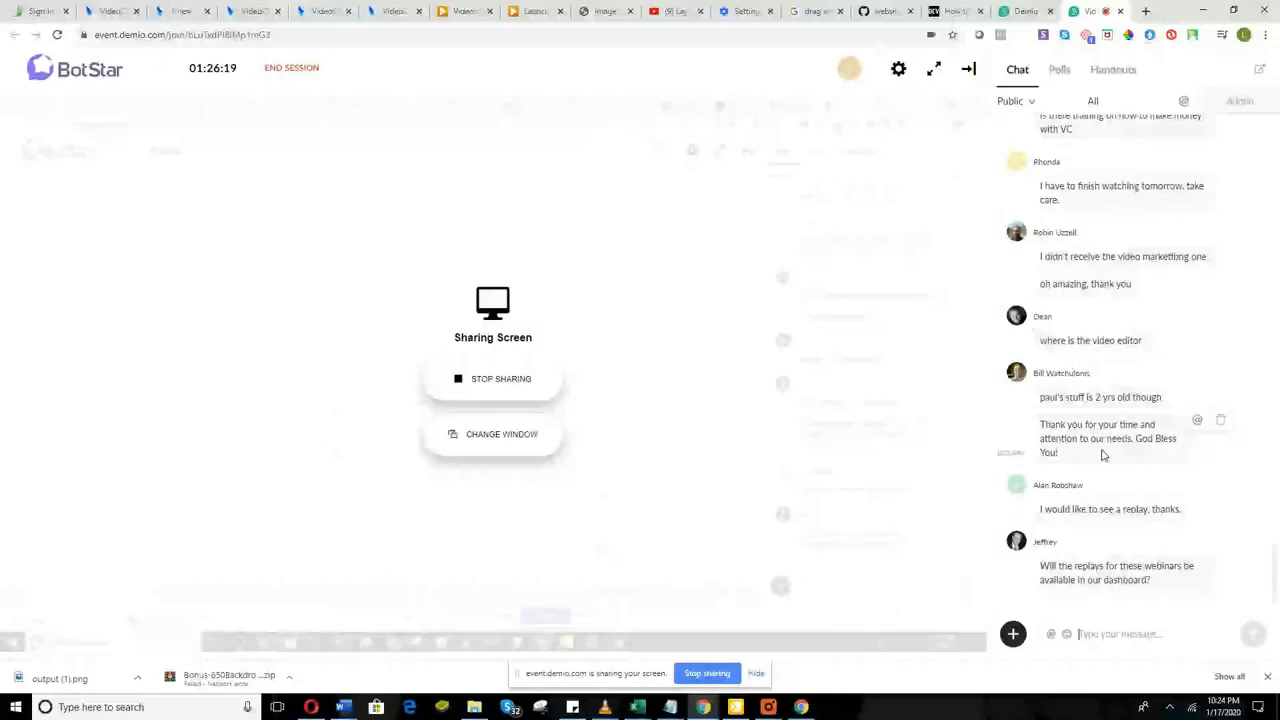